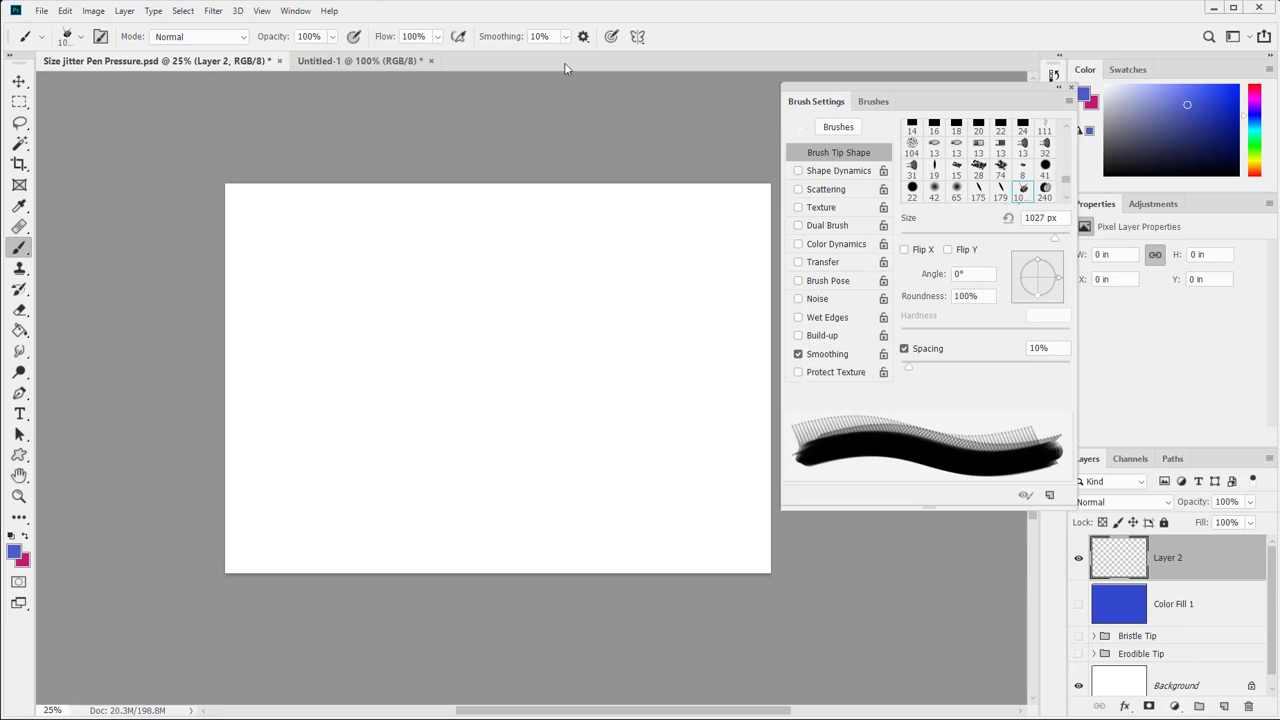
# Step: Paint a trial stroke across the canvas with the Cute Snail brush preset on Layer 2 and clear it
pyautogui.click(871, 103)
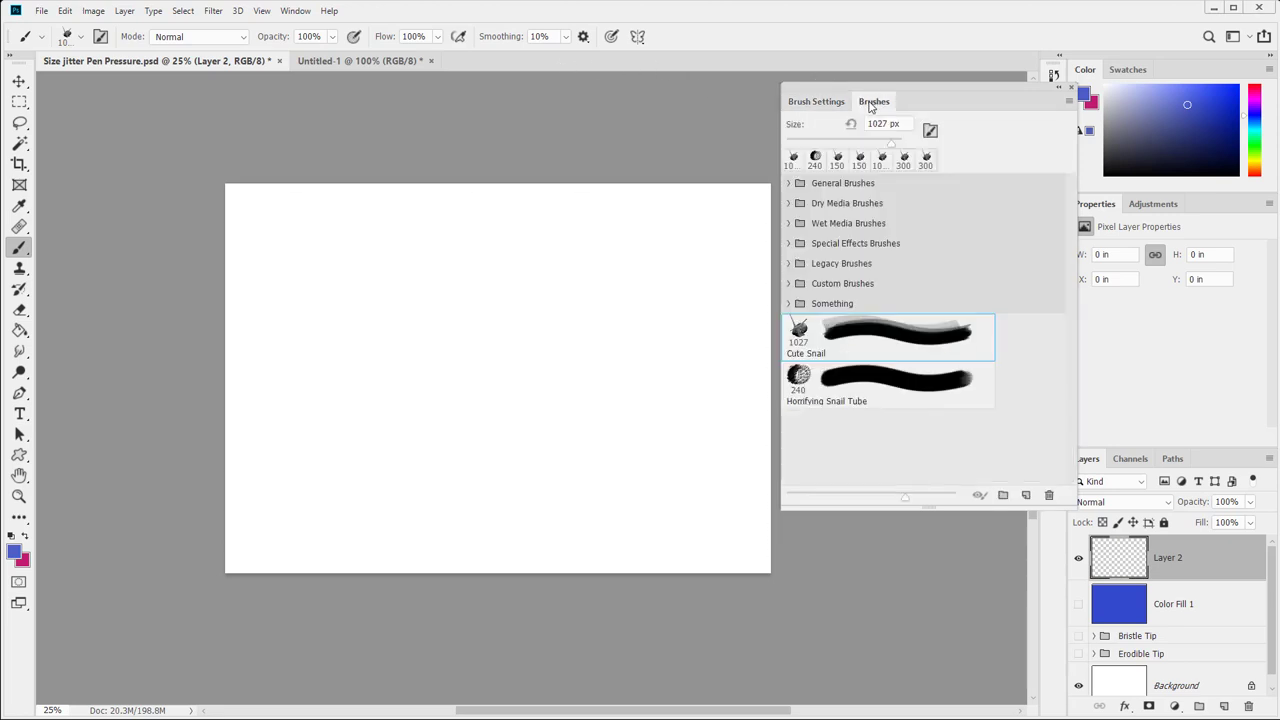
pyautogui.click(872, 348)
pyautogui.click(507, 357)
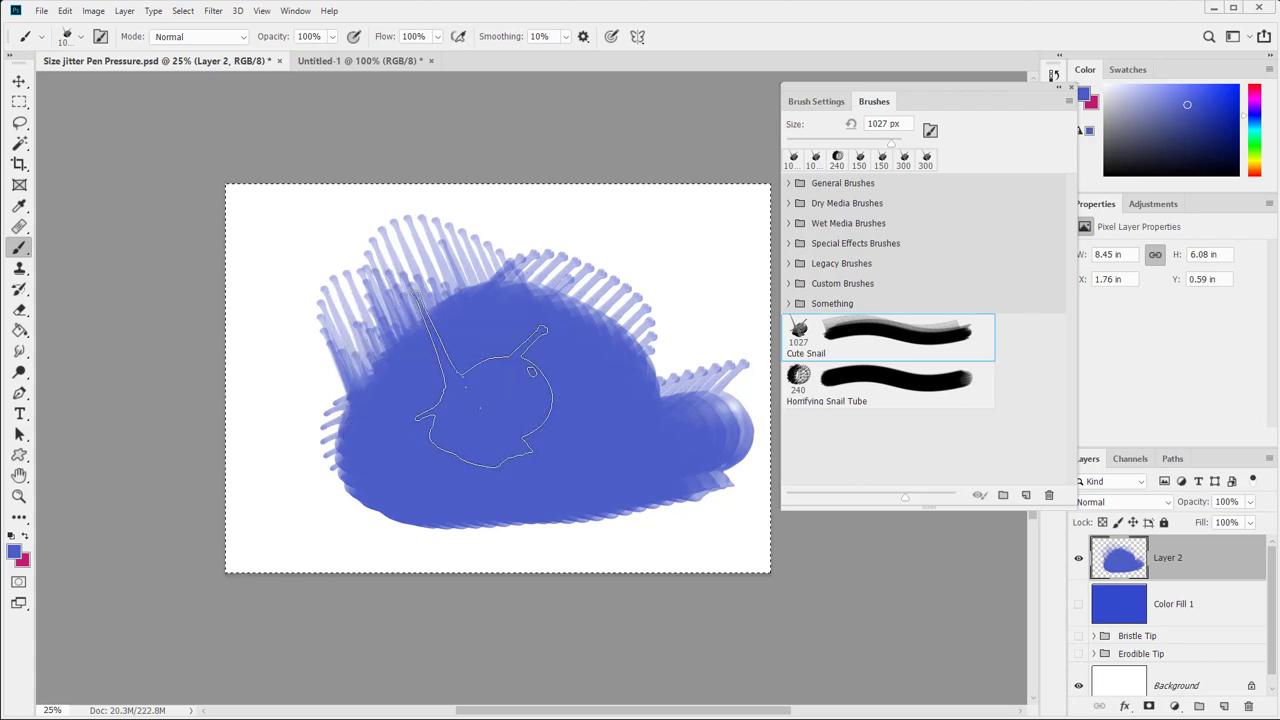
pyautogui.press('Delete')
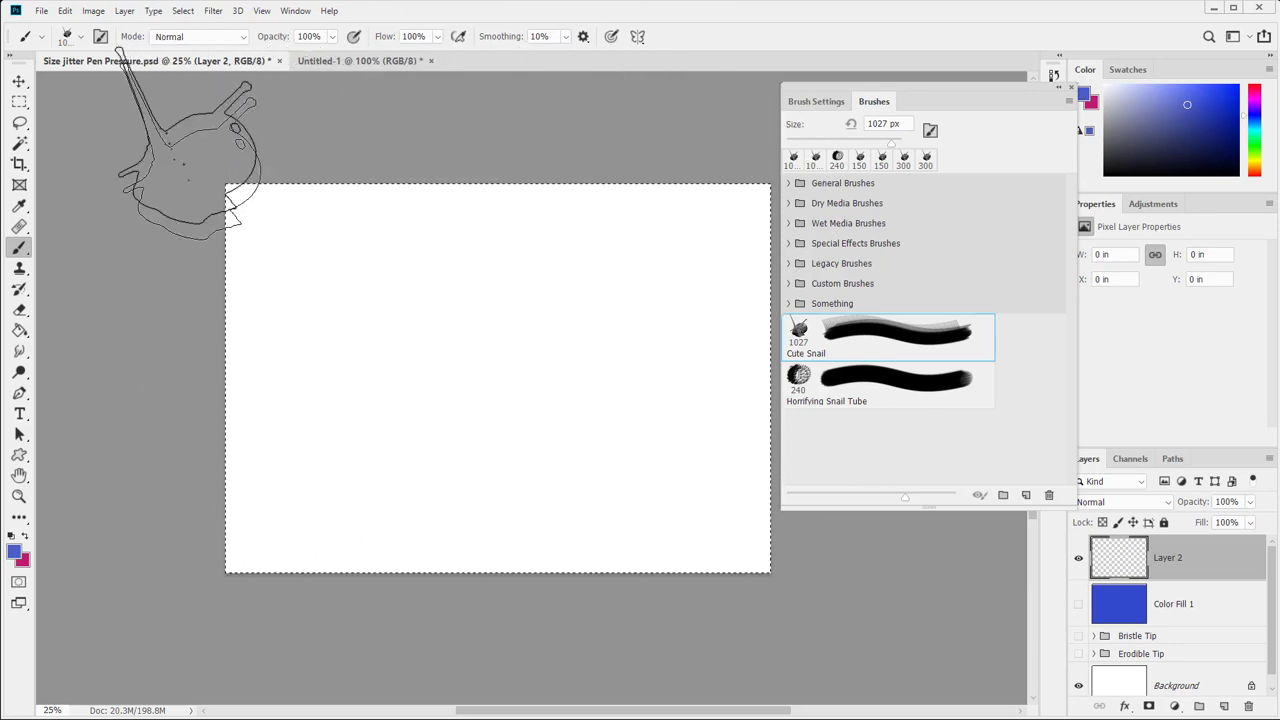
pyautogui.click(64, 11)
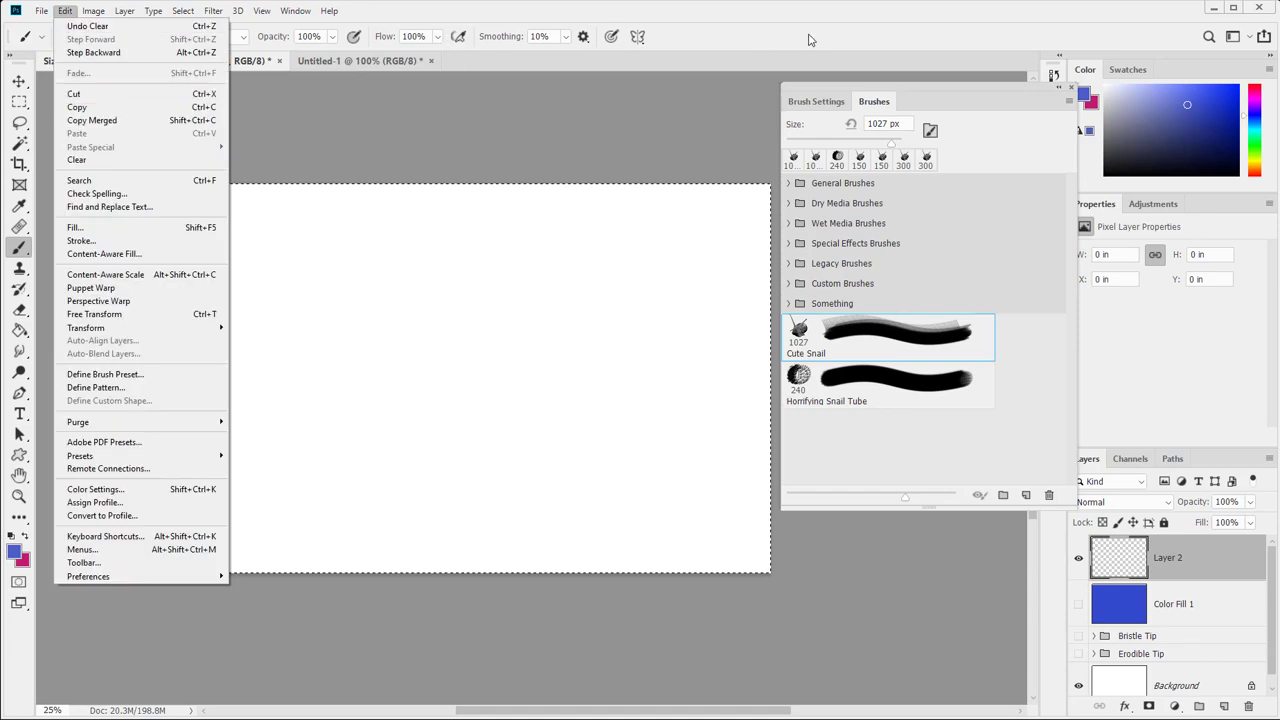
pyautogui.click(802, 28)
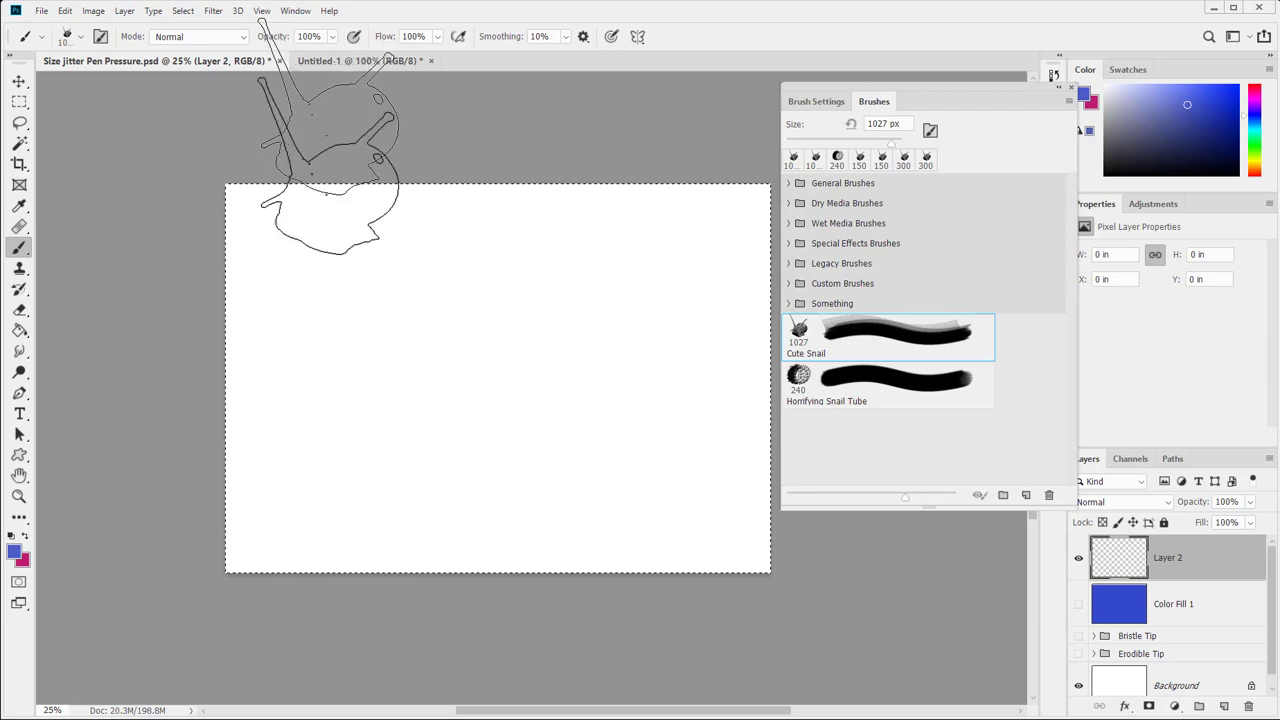
# Step: Open a second window for Size jitter Pen Pressure.psd and float it over the original document
pyautogui.click(294, 12)
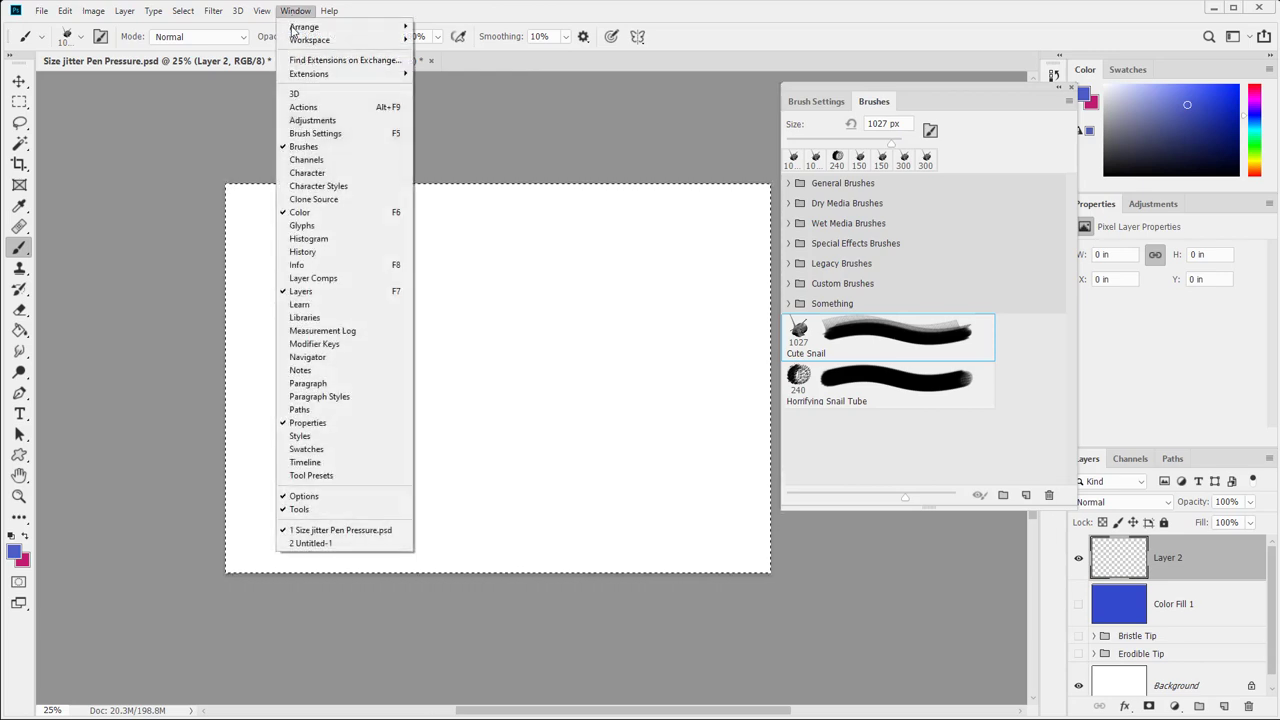
pyautogui.moveTo(293, 30)
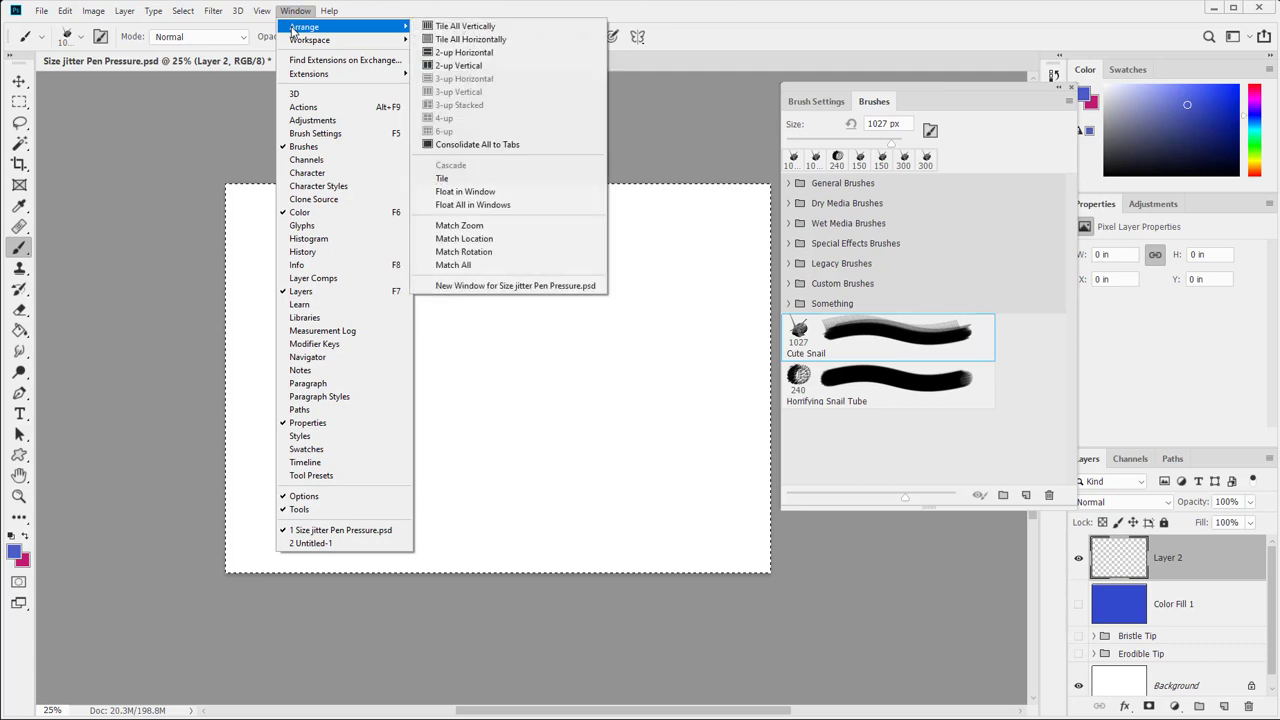
pyautogui.click(520, 287)
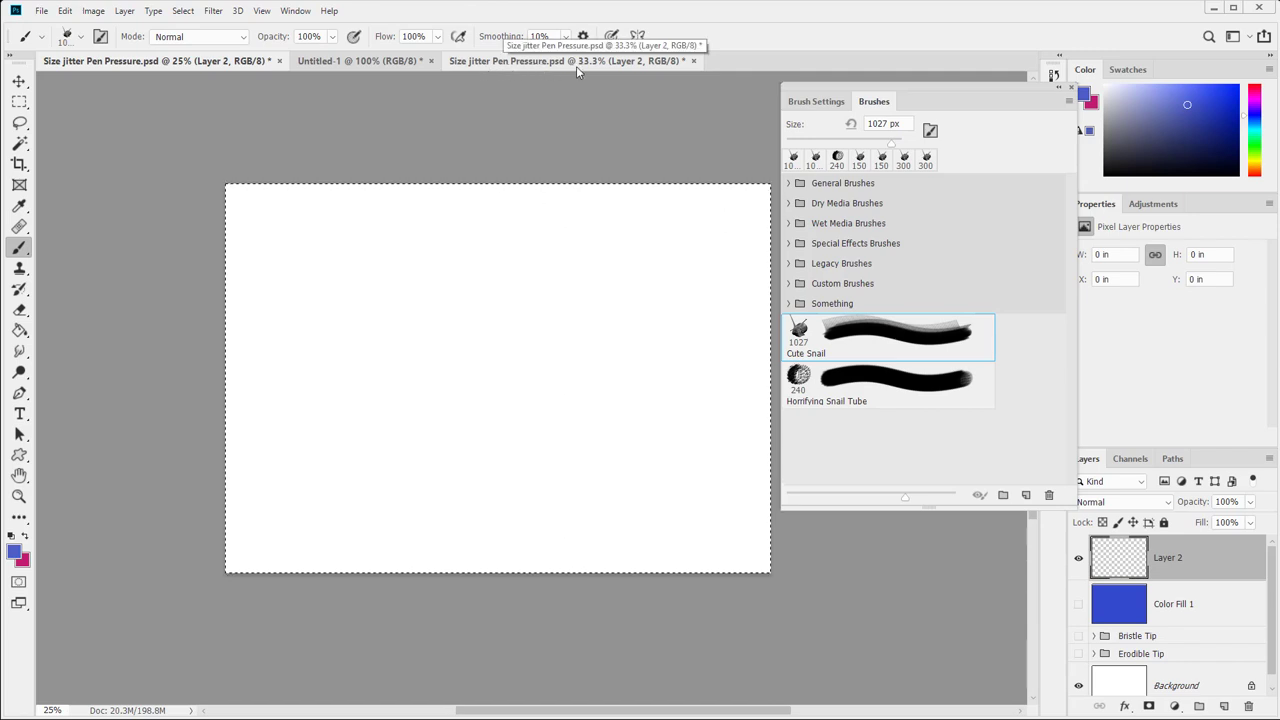
pyautogui.moveTo(561, 67)
pyautogui.mouseDown()
pyautogui.moveTo(619, 349)
pyautogui.moveTo(380, 208)
pyautogui.moveTo(594, 134)
pyautogui.mouseUp()
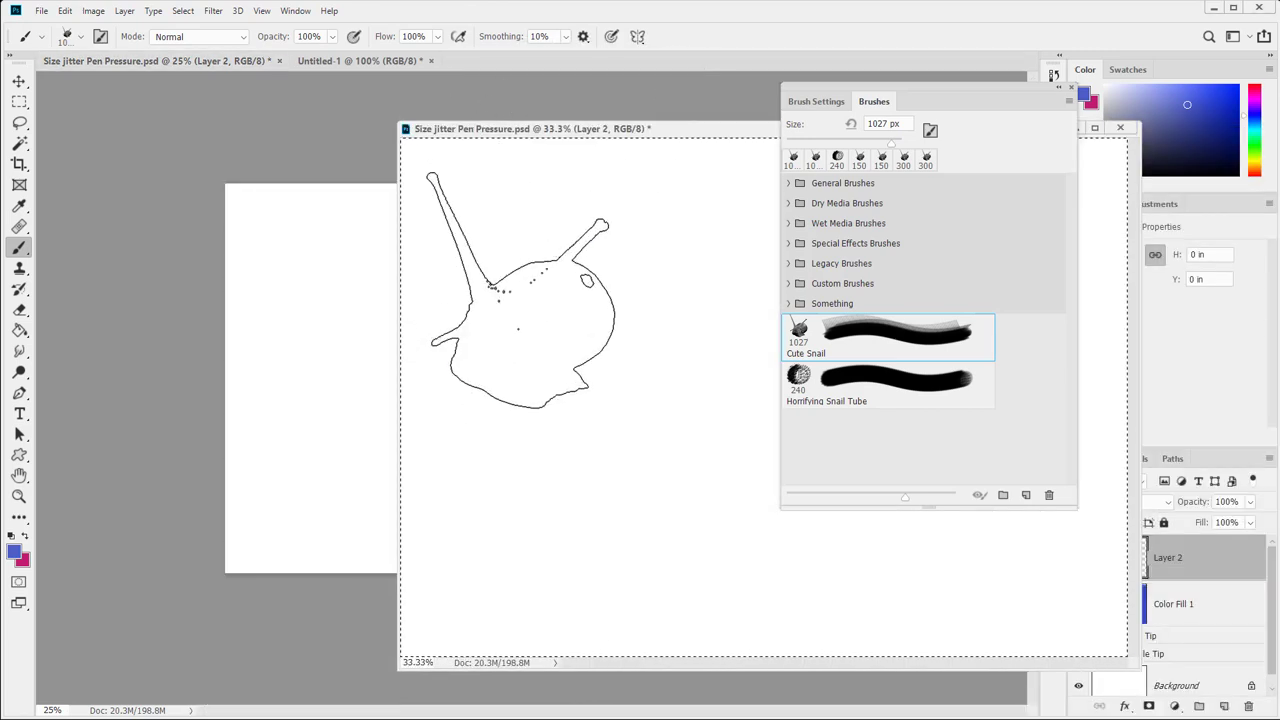
# Step: Stamp two Cute Snail prints down the left side of the canvas and clear them from Layer 2
pyautogui.click(522, 290)
pyautogui.click(299, 475)
pyautogui.click(310, 475)
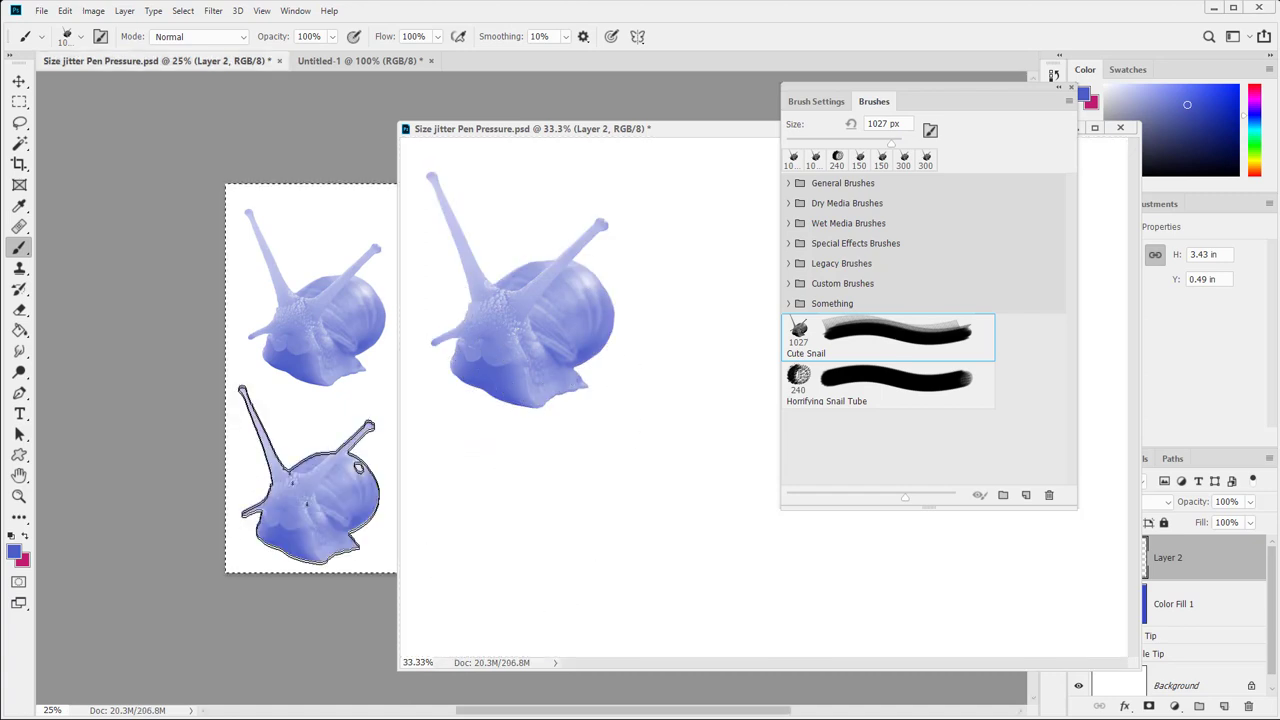
pyautogui.click(511, 524)
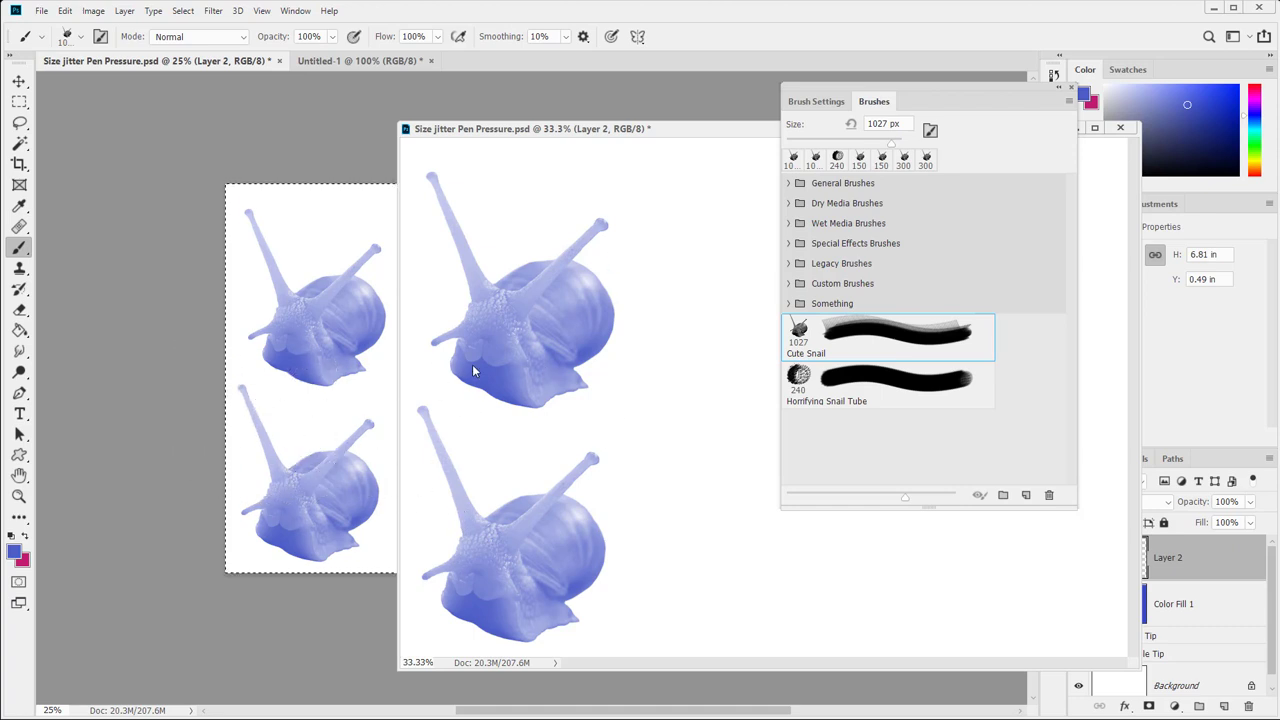
pyautogui.press('Delete')
# Step: Move the floating document window out of the way and reactivate the Brush tool
pyautogui.moveTo(593, 143); pyautogui.dragTo(450, 719)
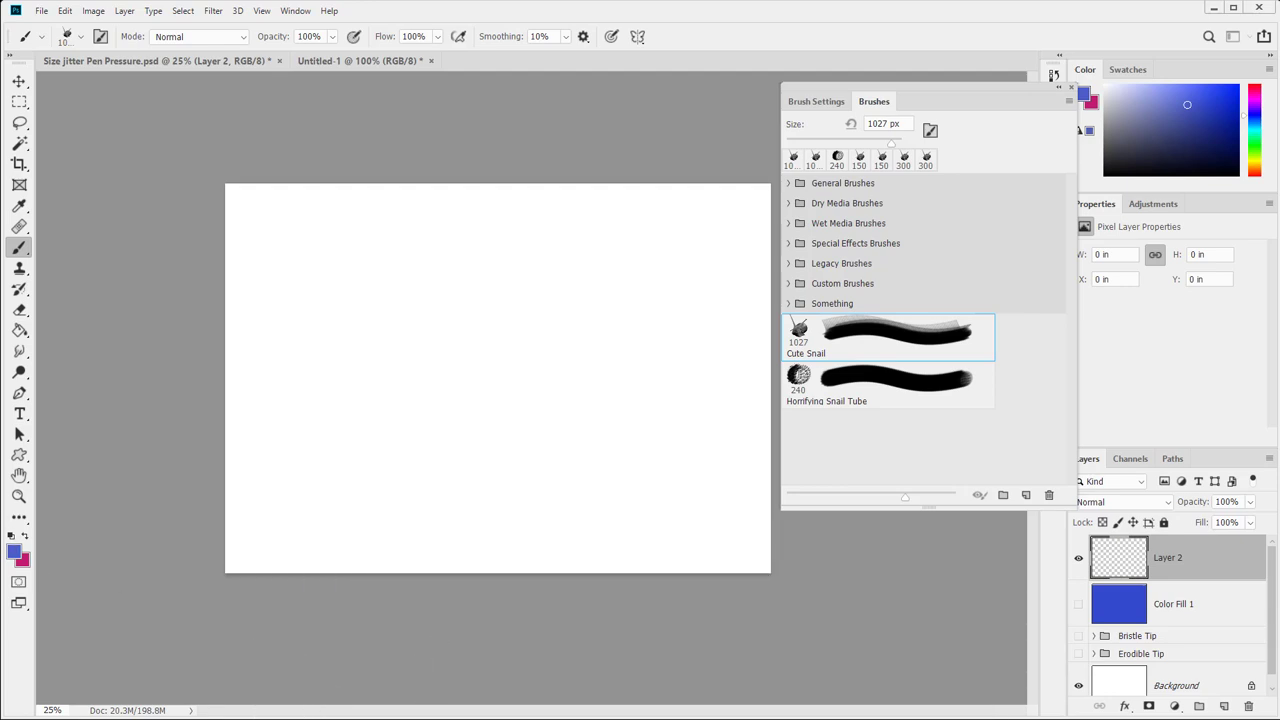
pyautogui.press('z')
pyautogui.press('alt')
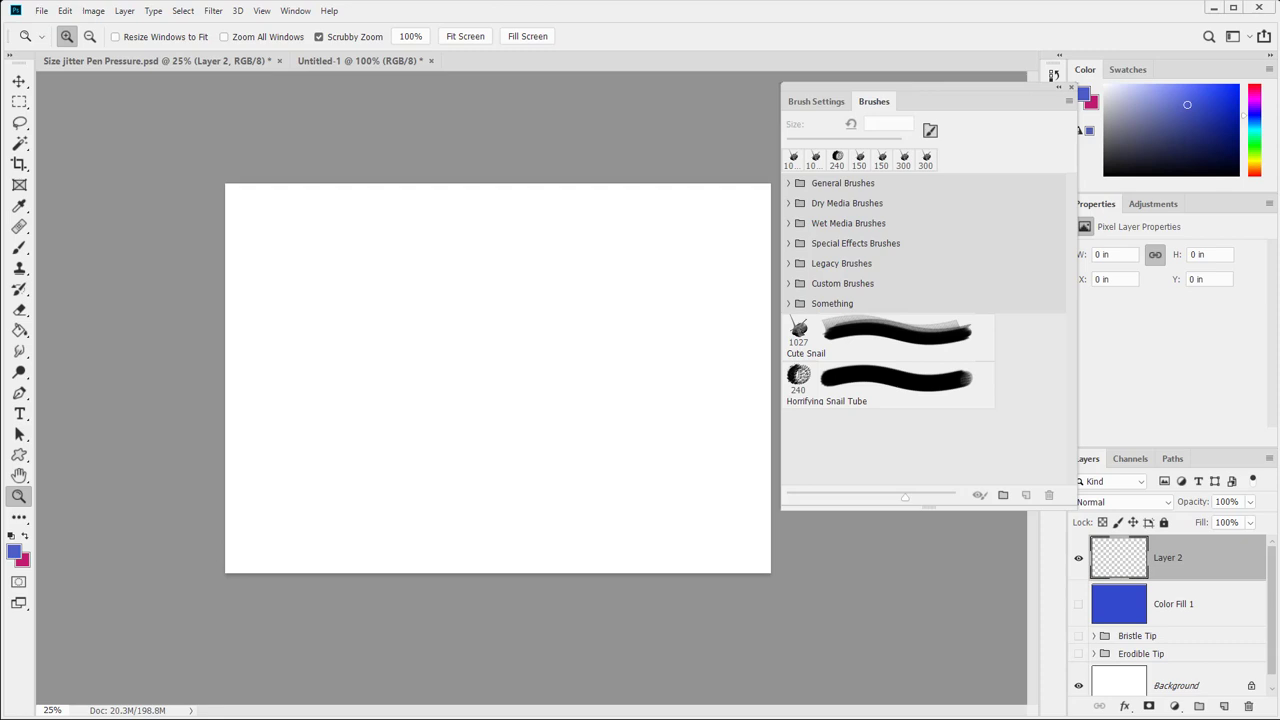
pyautogui.click(801, 104)
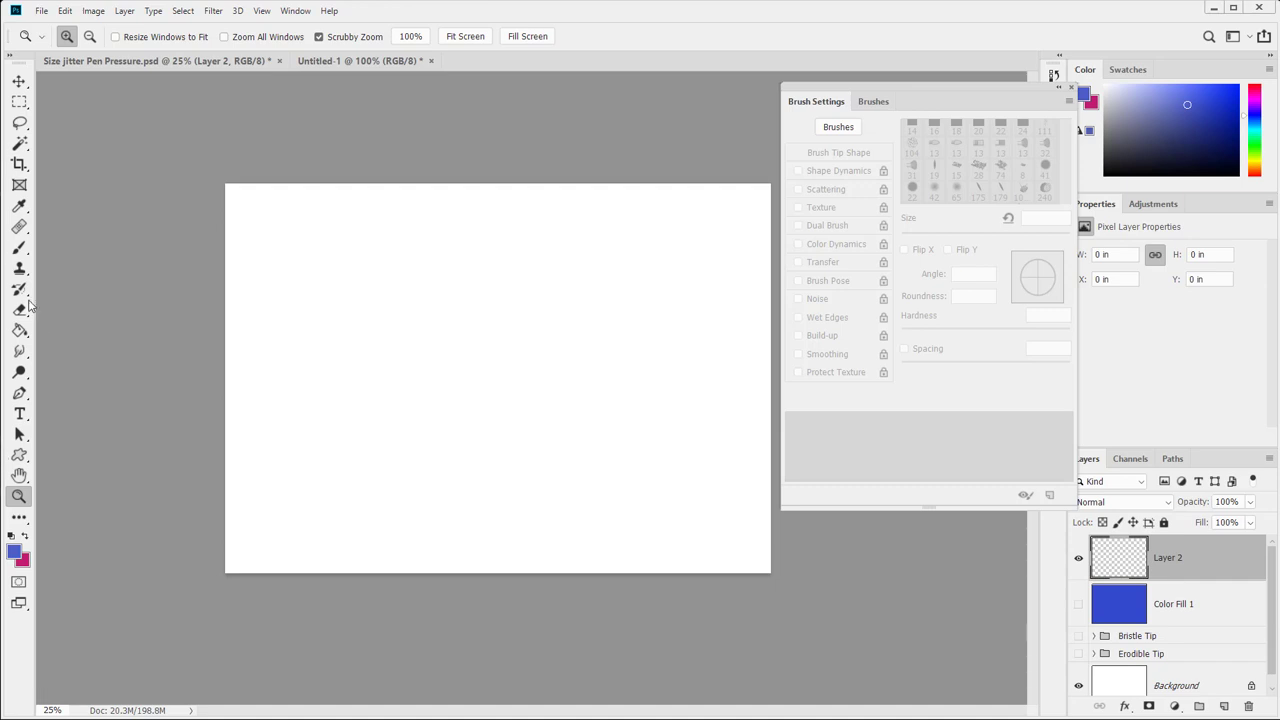
pyautogui.click(19, 247)
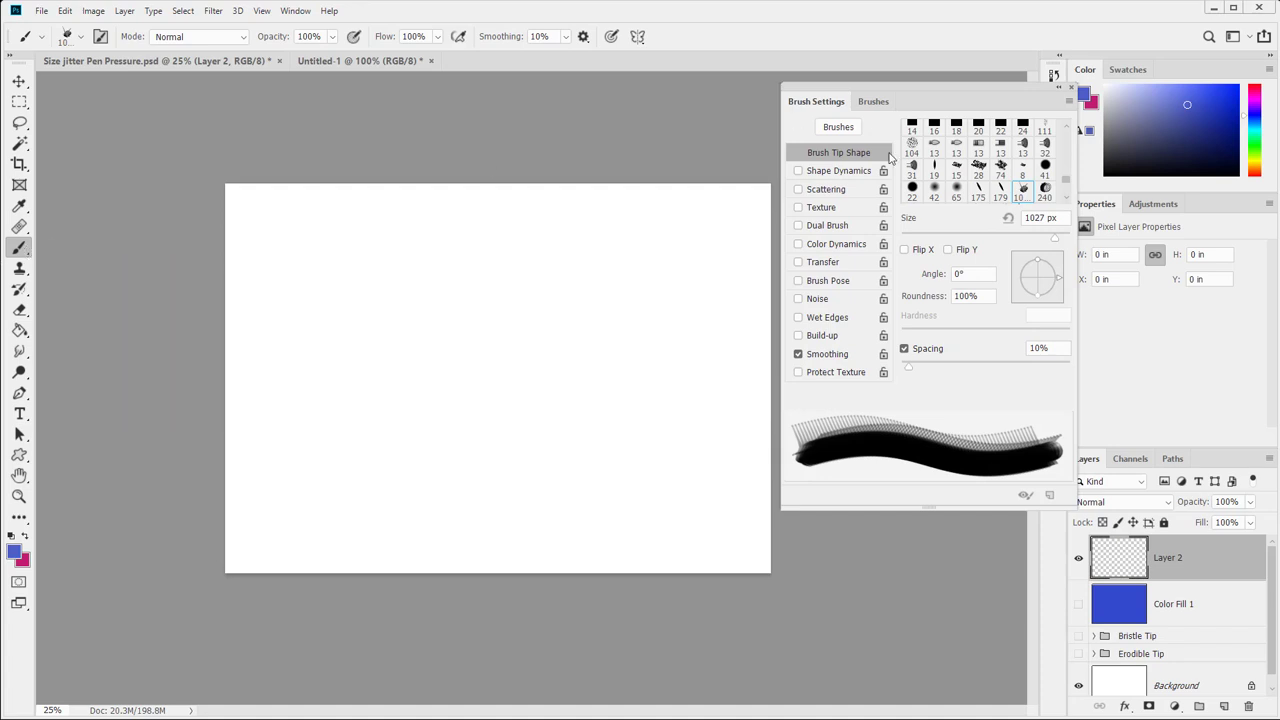
# Step: Choose the Cute Snail brush preset and select the entire canvas
pyautogui.click(873, 101)
pyautogui.click(869, 347)
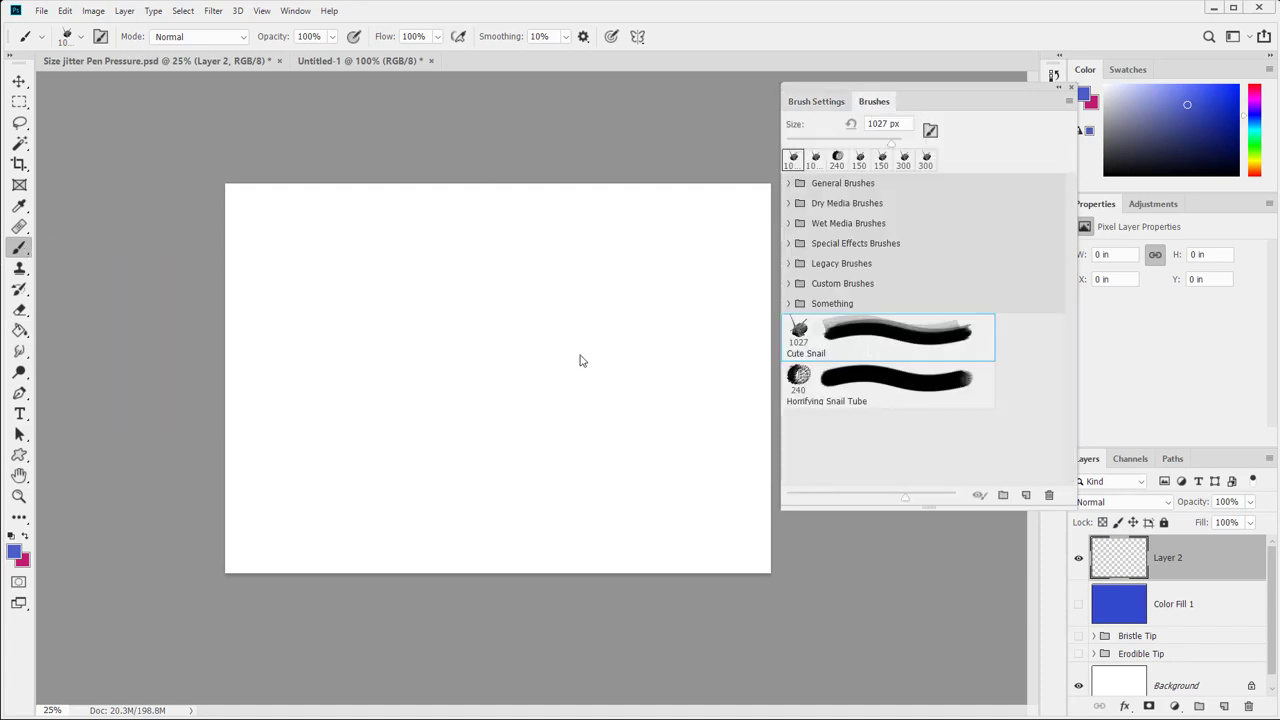
pyautogui.hotkey('ctrl', 'a')
pyautogui.click(509, 360)
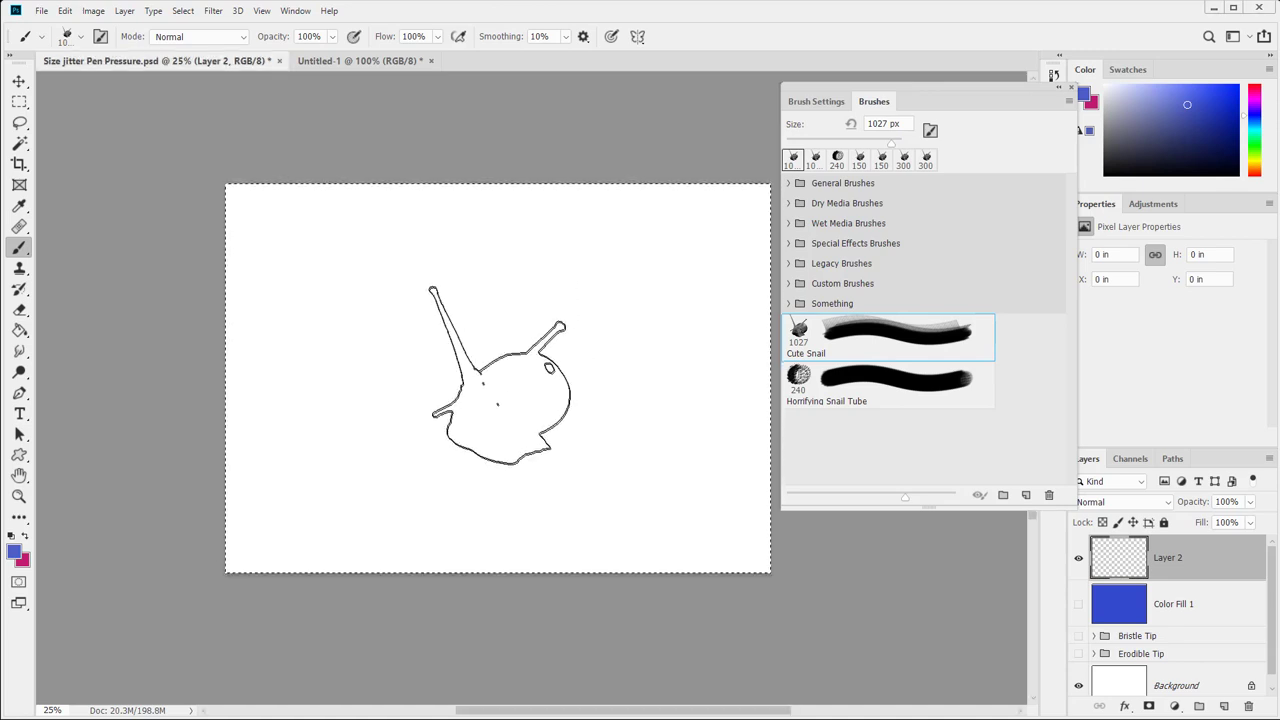
# Step: Reduce the brush size to 159 px and switch to the Hard Round Pressure Opacity preset
pyautogui.click(81, 38)
pyautogui.moveTo(166, 84); pyautogui.dragTo(143, 83)
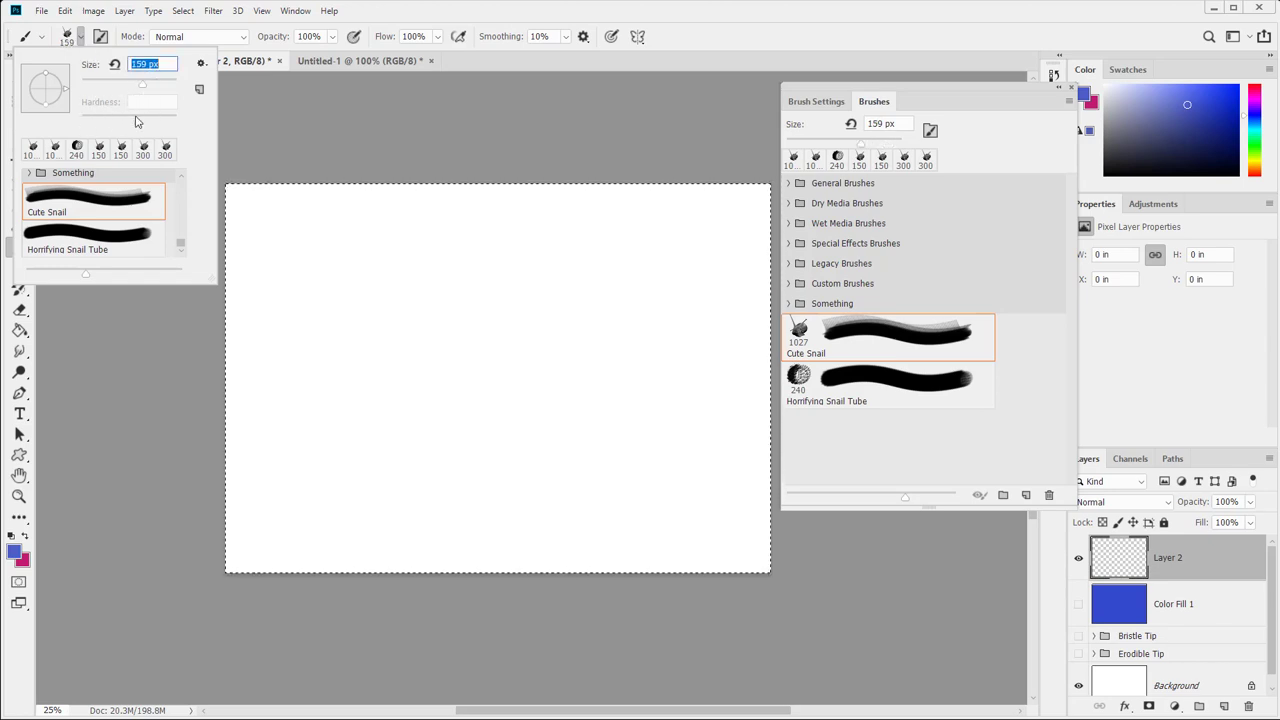
pyautogui.scroll(10, 115, 229)
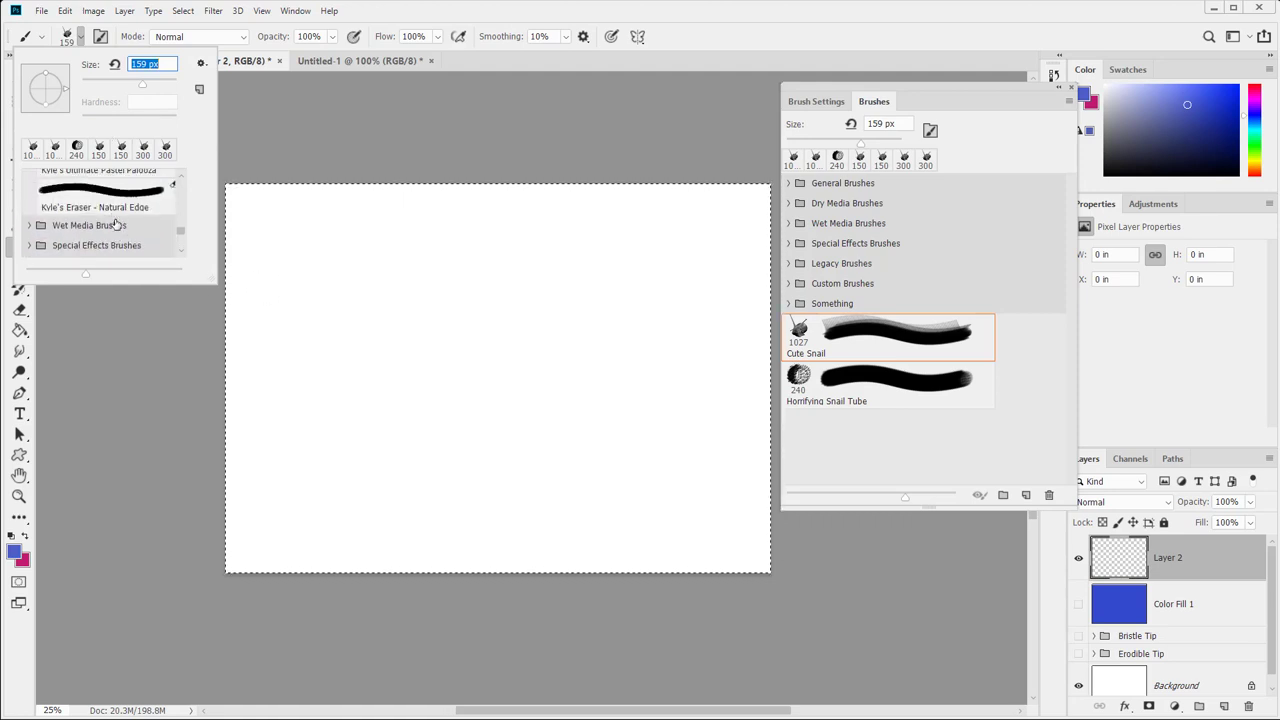
pyautogui.scroll(8, 115, 225)
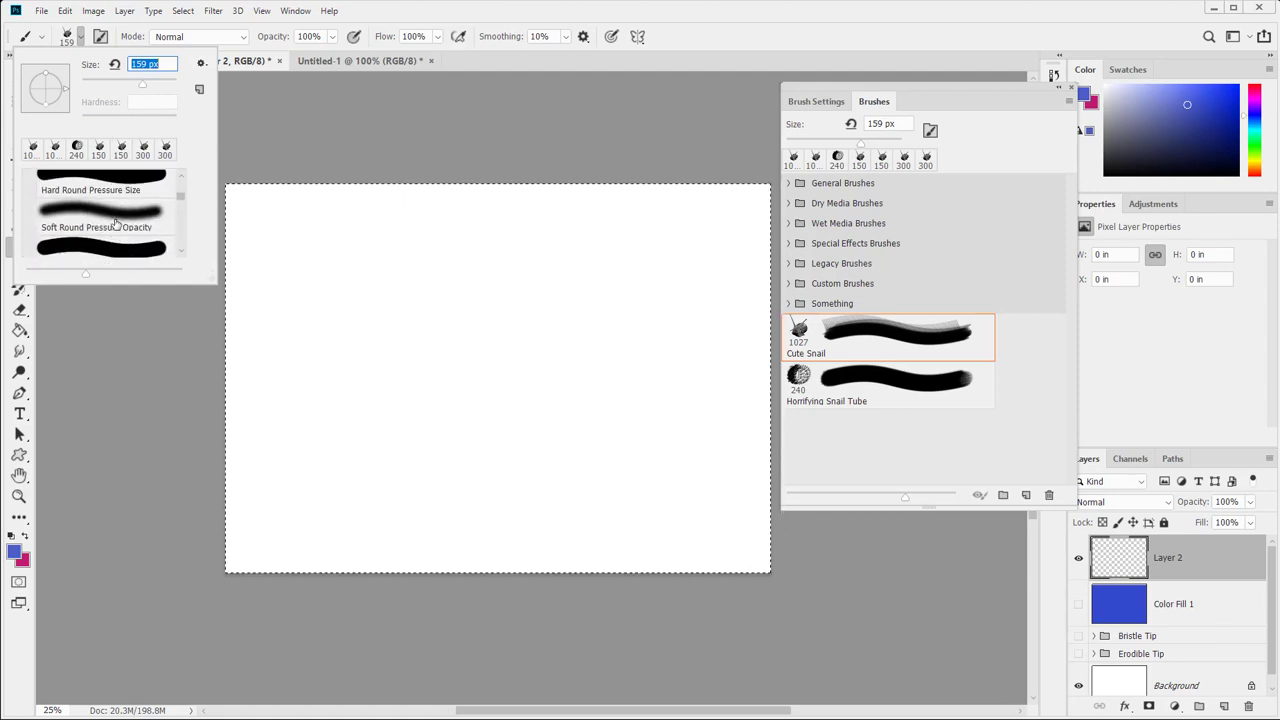
pyautogui.click(100, 245)
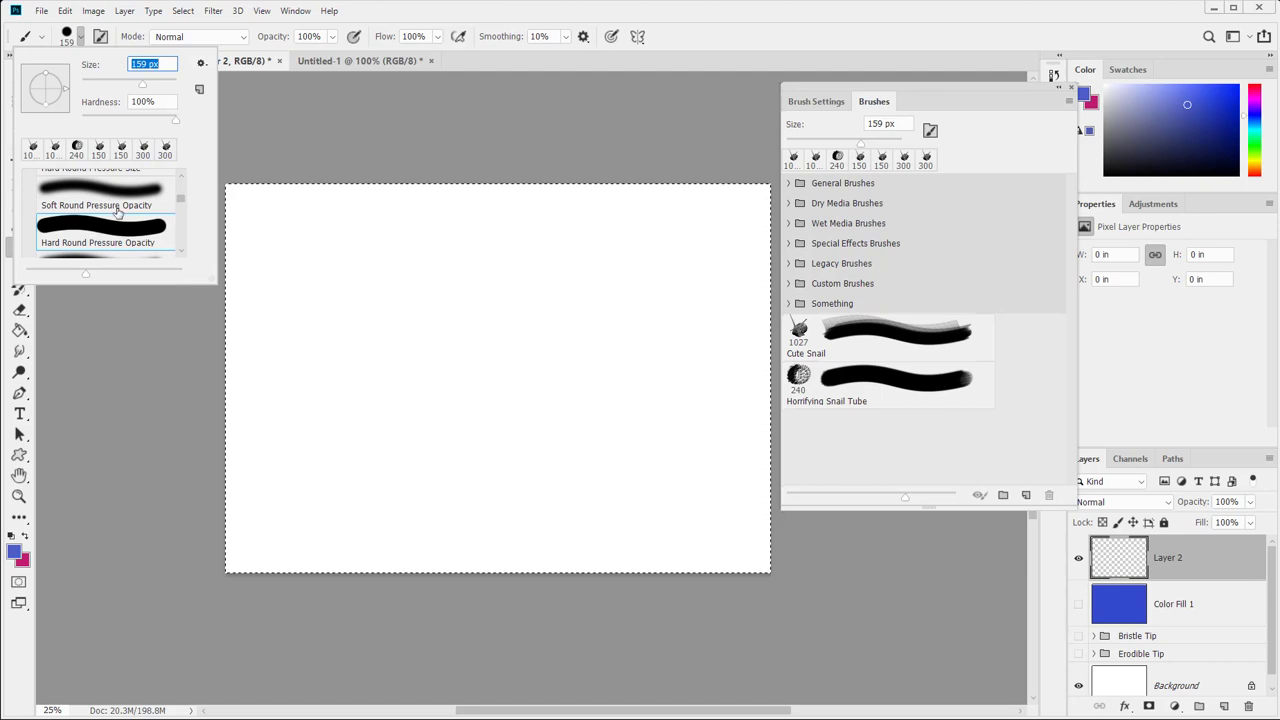
# Step: Stamp a small dot left of the canvas centre, then enlarge the brush to 1000 px and stamp a large circle near the centre
pyautogui.click(356, 354)
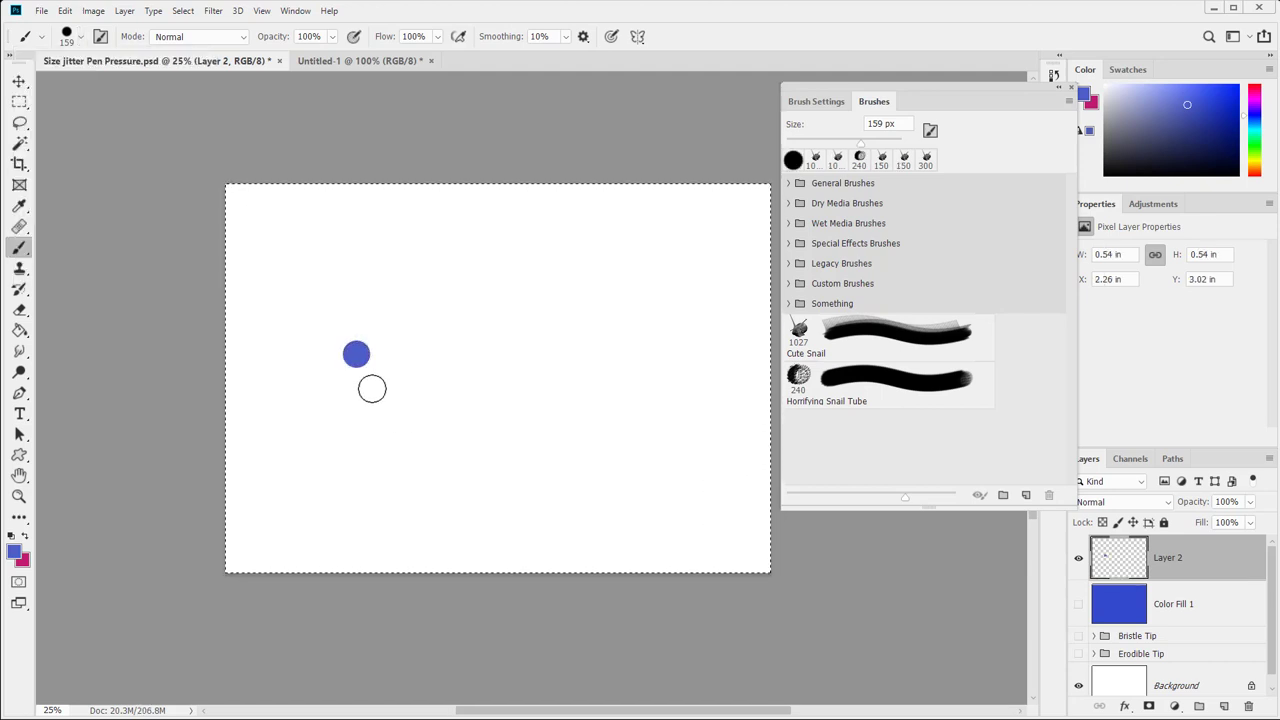
pyautogui.press(']')
pyautogui.press(']')
pyautogui.press(']')
pyautogui.press(']')
pyautogui.press(']')
pyautogui.press(']')
pyautogui.press(']')
pyautogui.press(']')
pyautogui.press(']')
pyautogui.press(']')
pyautogui.press(']')
pyautogui.click(513, 354)
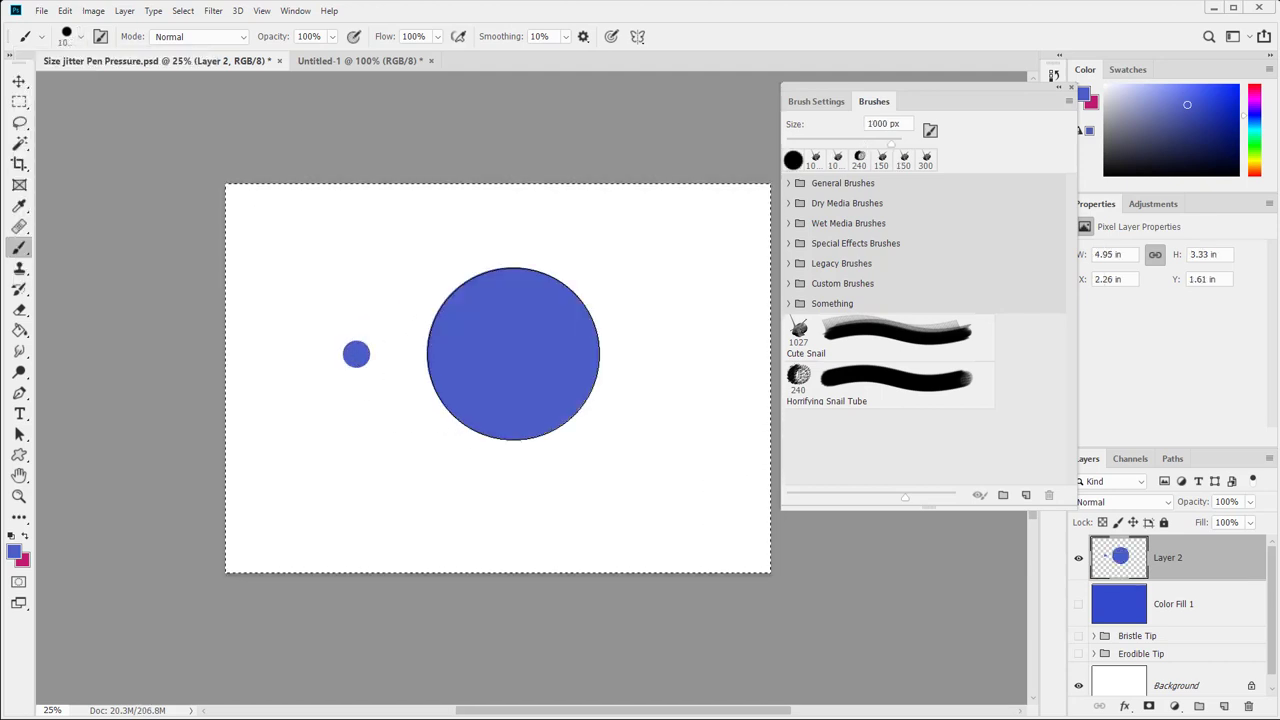
# Step: Stamp a soft spot at 0% hardness in the canvas's lower right area and clear all paint from Layer 2
pyautogui.click(80, 40)
pyautogui.moveTo(128, 122); pyautogui.dragTo(45, 124)
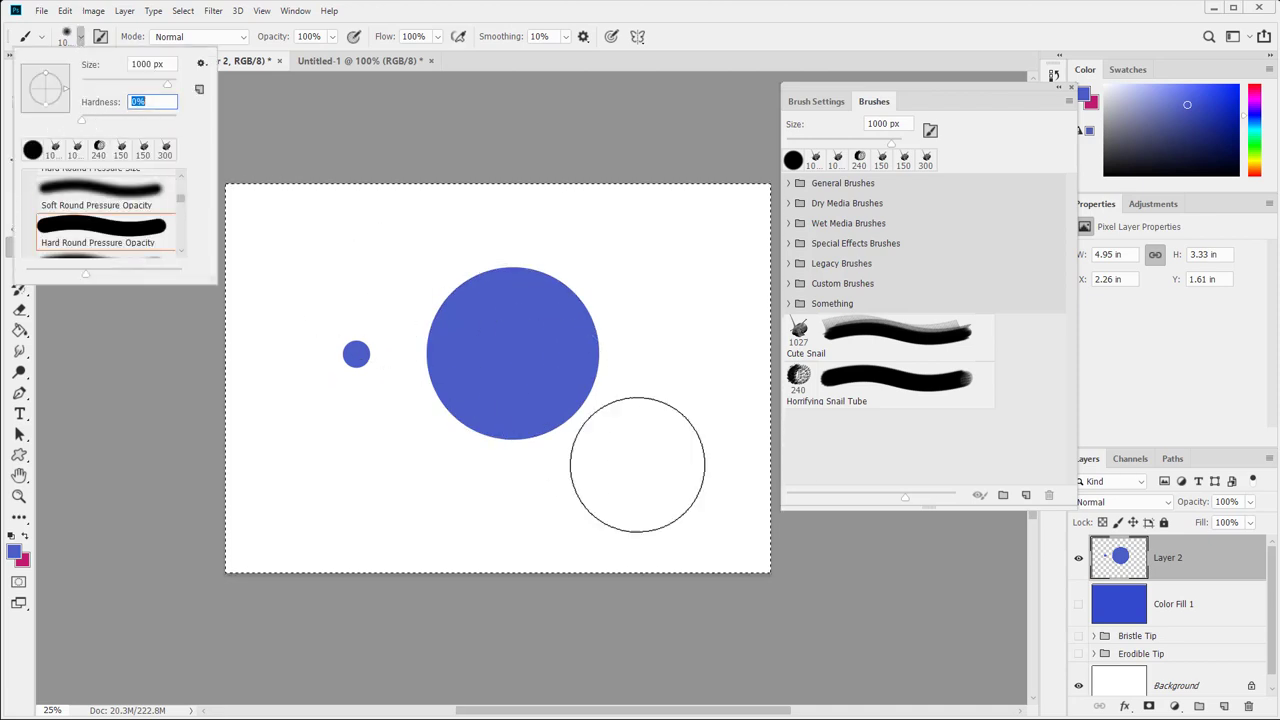
pyautogui.click(631, 443)
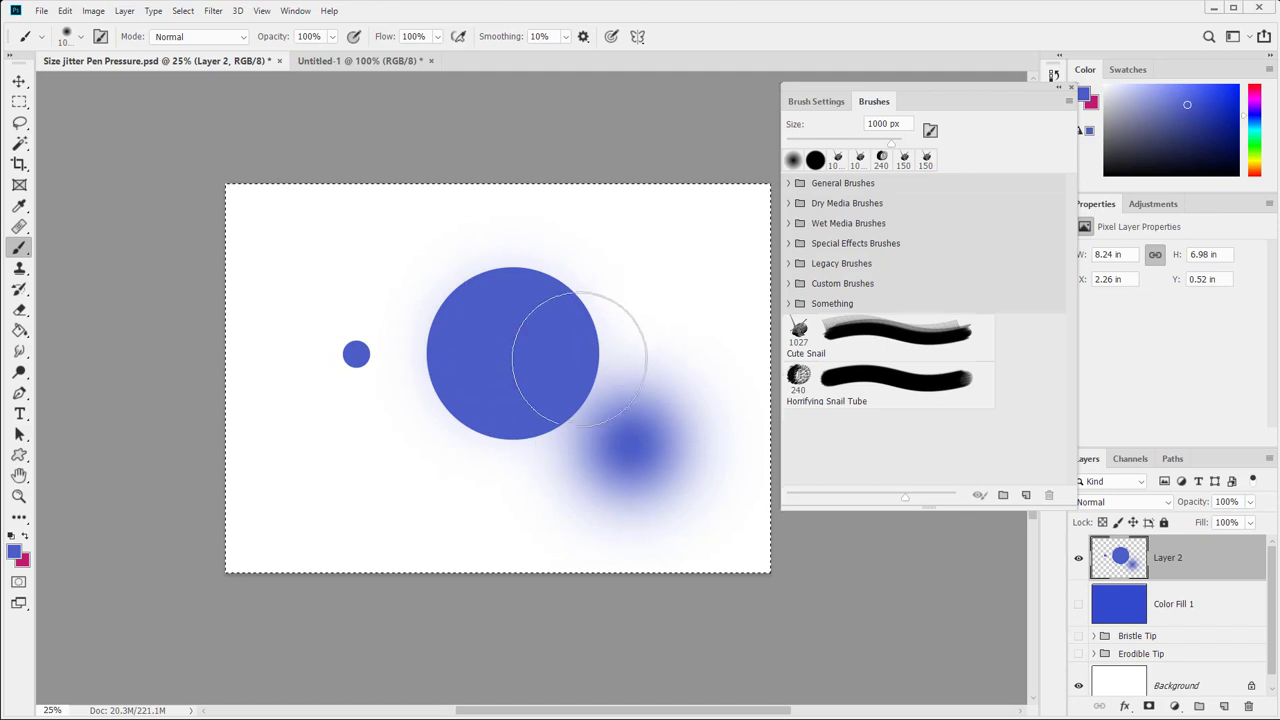
pyautogui.press('Delete')
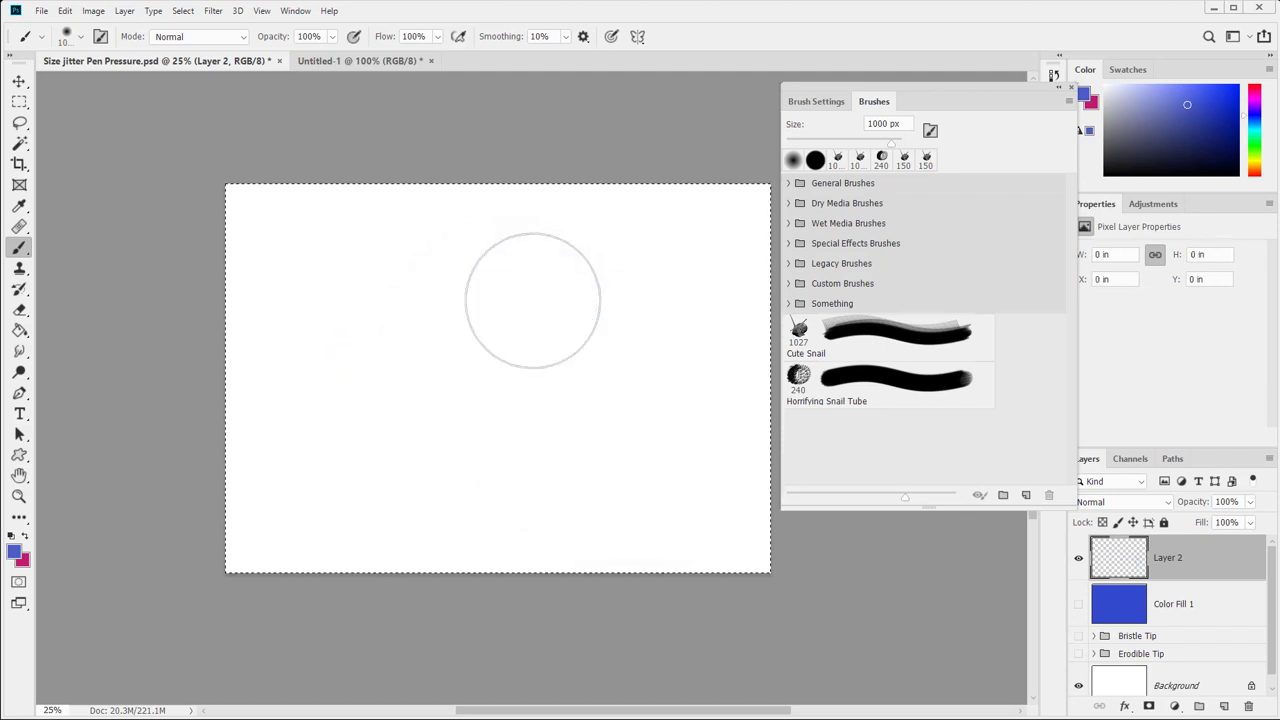
# Step: Try a single soft stamp at 0% hardness left of the canvas centre and undo it
pyautogui.click(84, 40)
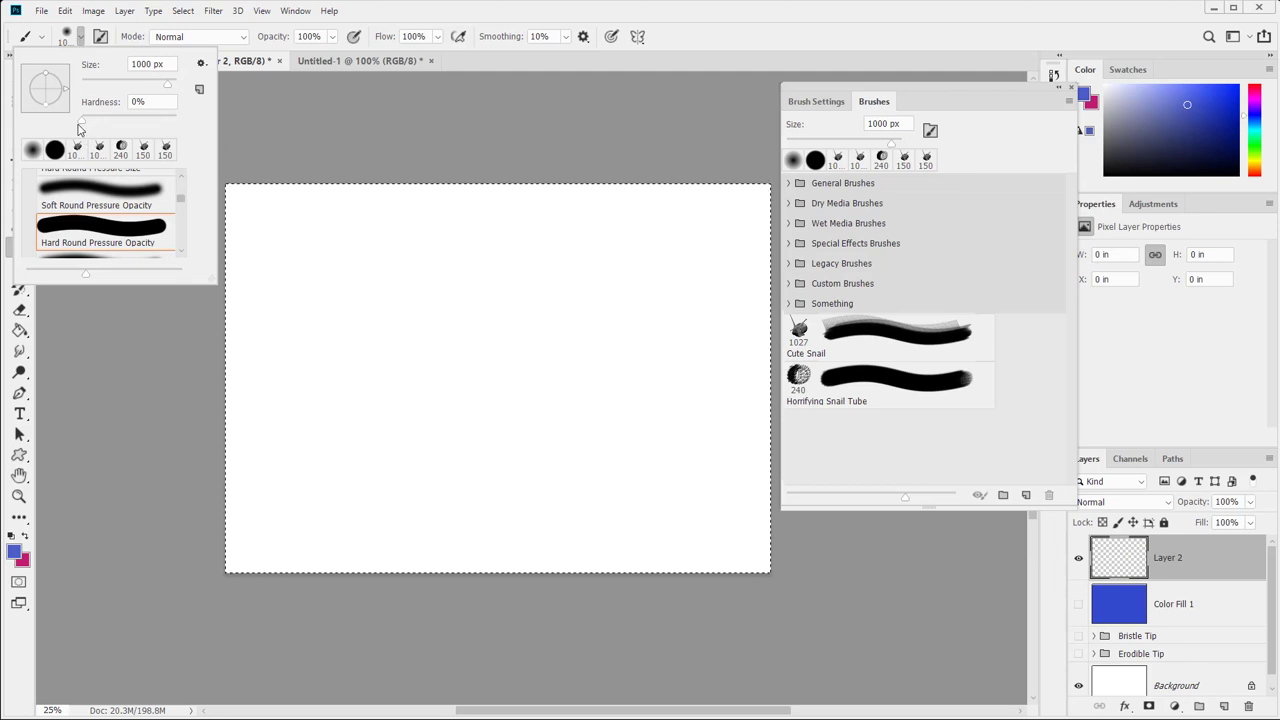
pyautogui.click(429, 367)
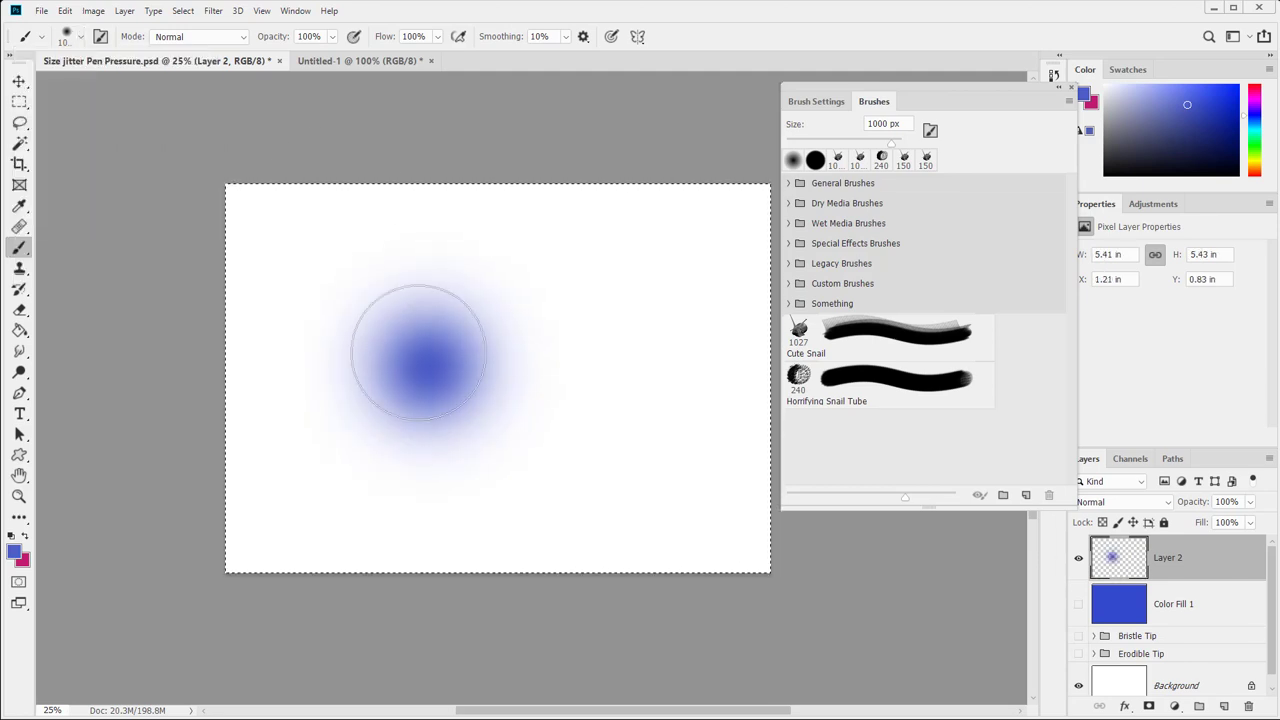
pyautogui.hotkey('ctrl', 'z')
# Step: Set the brush hardness to 100% and stamp a solid 1000 px circle left of the canvas centre
pyautogui.click(81, 38)
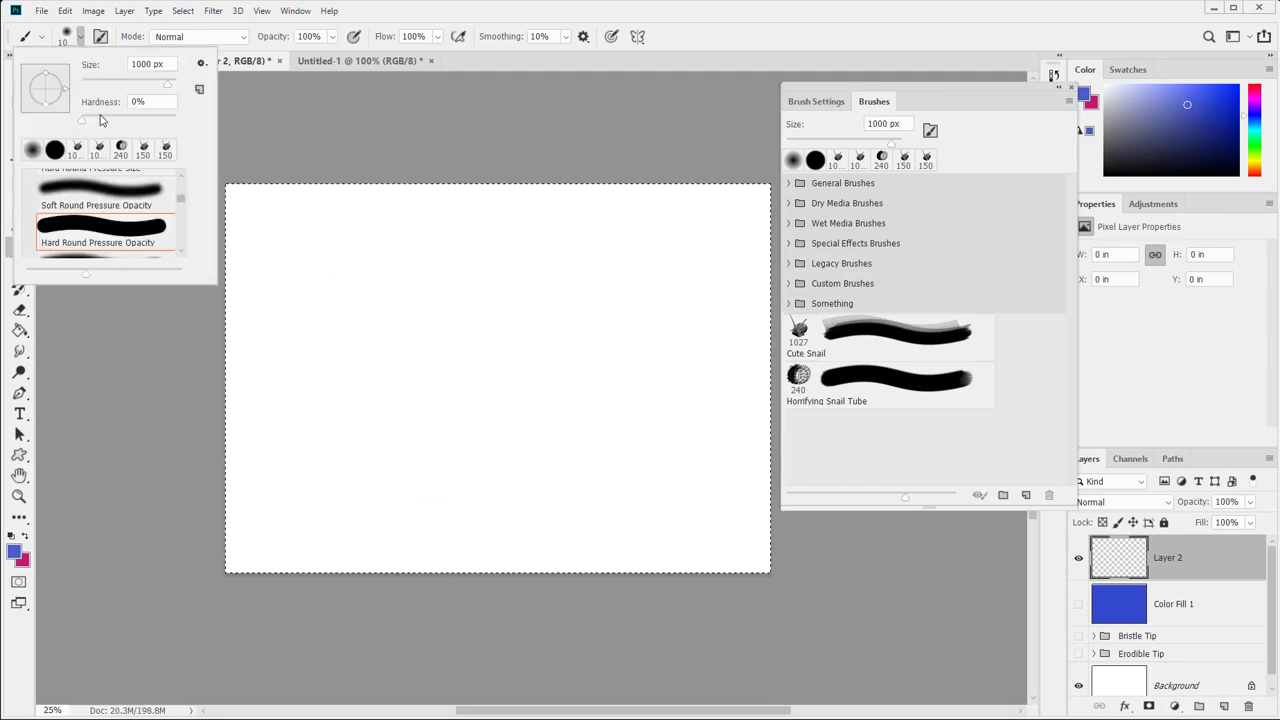
pyautogui.moveTo(100, 120); pyautogui.dragTo(176, 121)
pyautogui.click(431, 391)
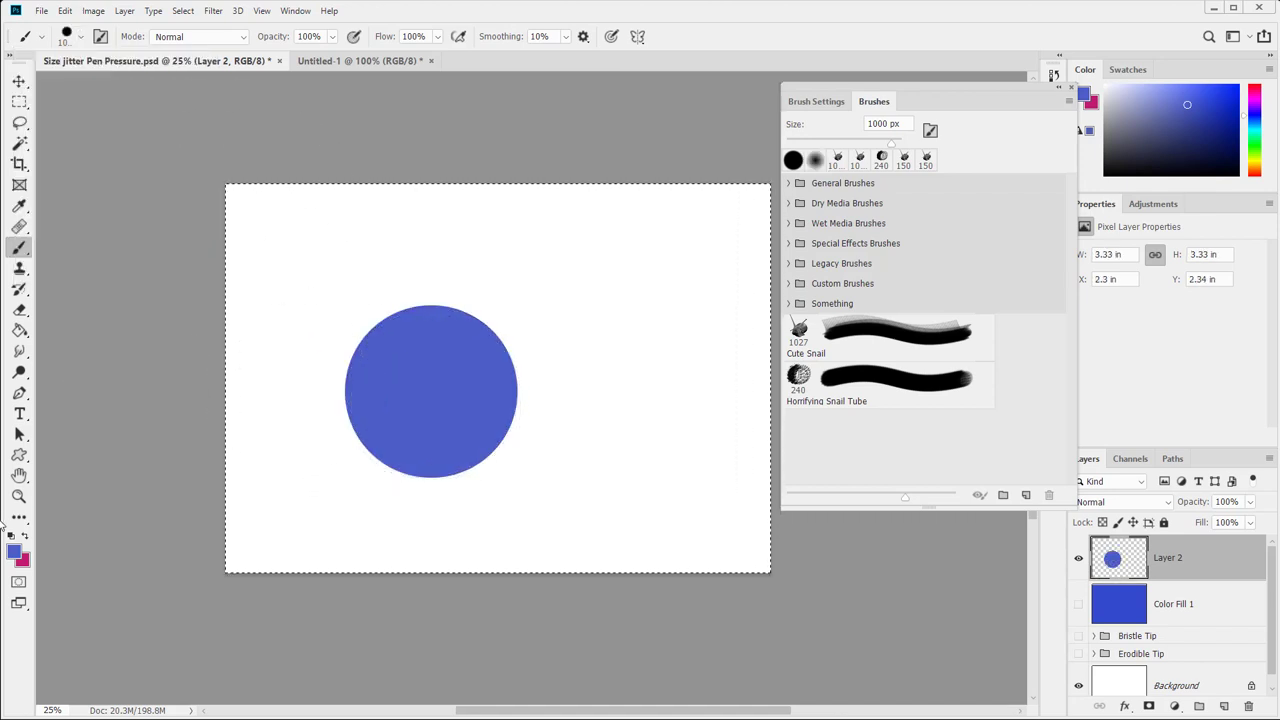
# Step: Examine the circle's edge at pixel level and show the Color Fill 1 layer behind it
pyautogui.click(19, 497)
pyautogui.moveTo(324, 313); pyautogui.dragTo(432, 495)
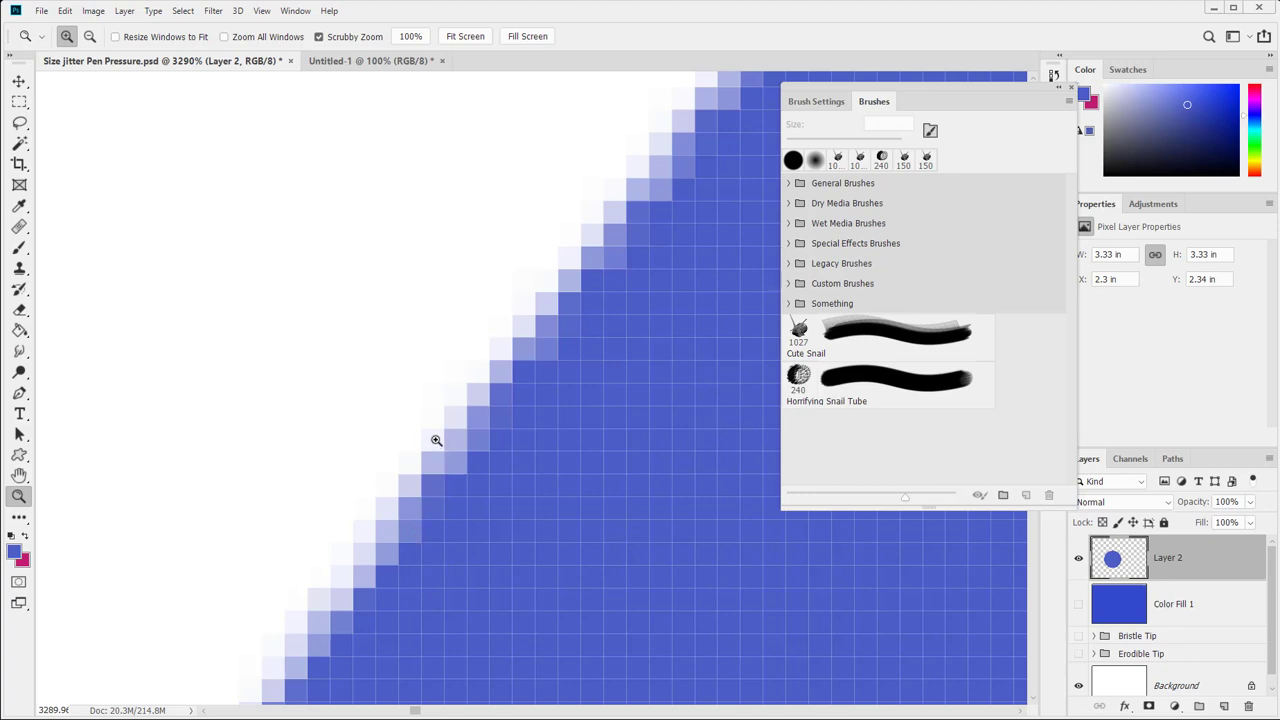
pyautogui.click(1078, 605)
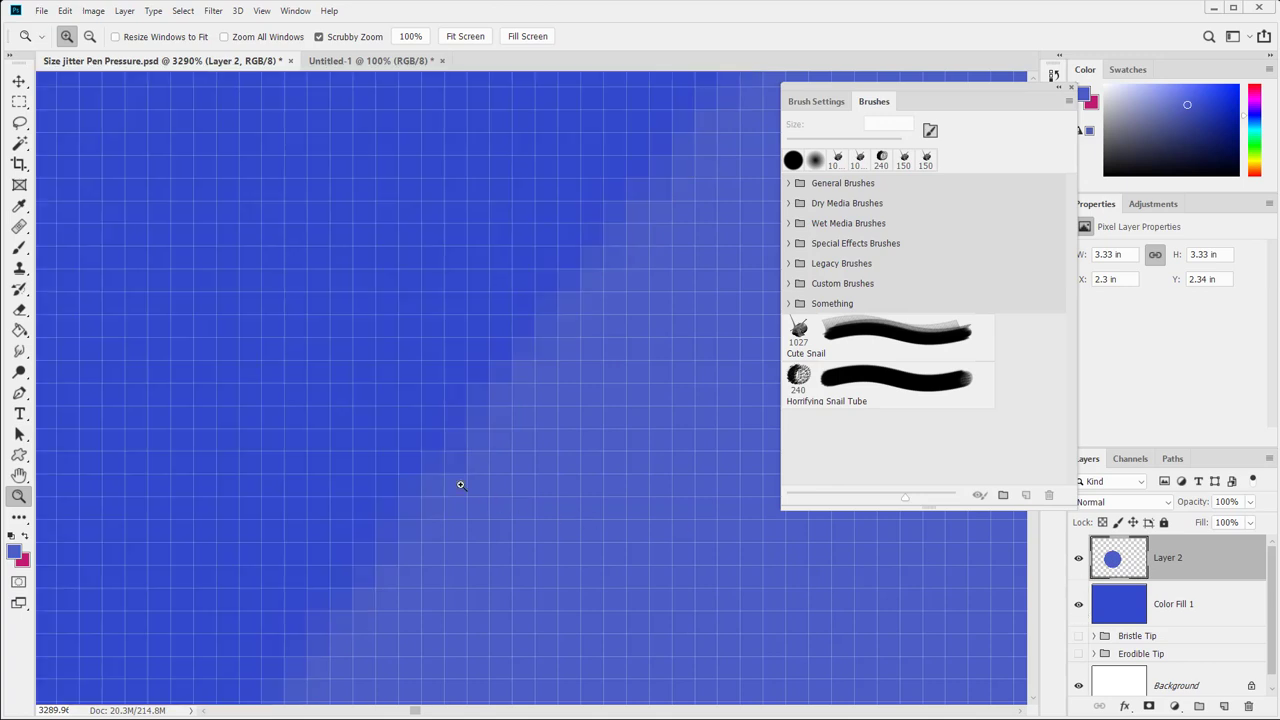
# Step: Swap the foreground and background colours and stamp a magenta 1000 px brush circle over the blue circle
pyautogui.click(25, 536)
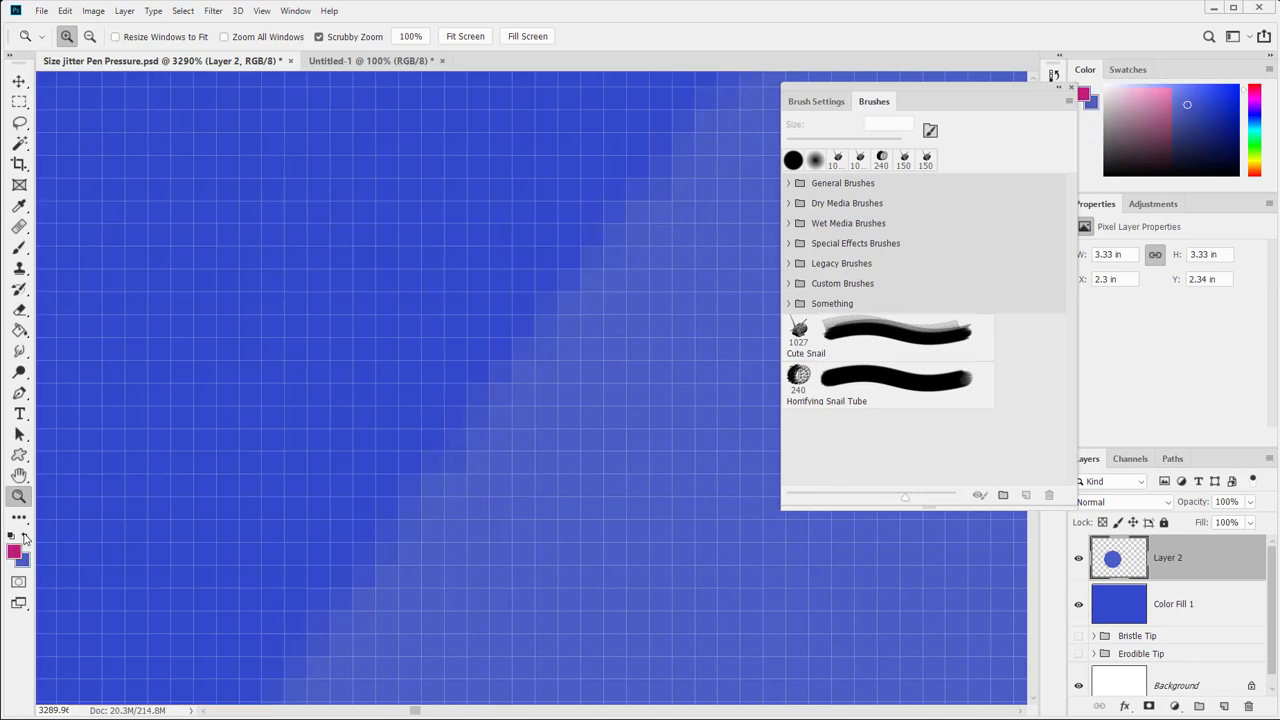
pyautogui.keyDown('alt'); pyautogui.click(560, 468); pyautogui.keyUp('alt')
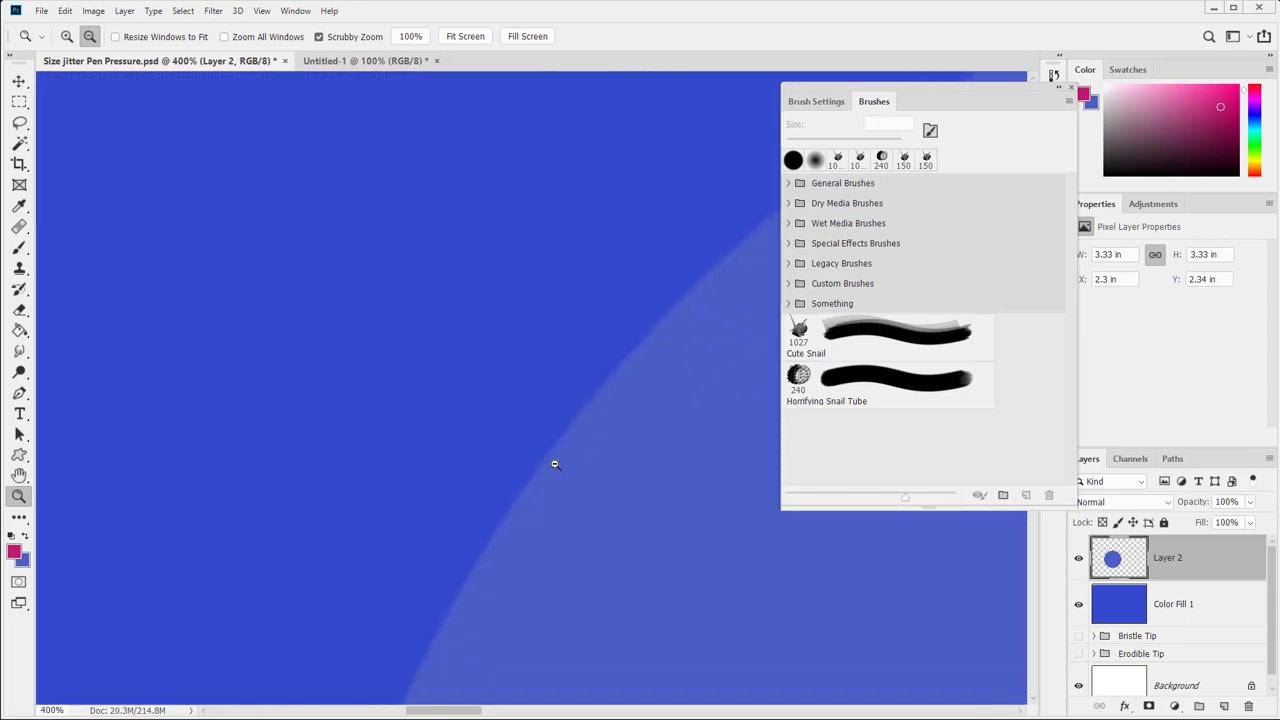
pyautogui.keyDown('alt'); pyautogui.click(555, 465); pyautogui.keyUp('alt')
pyautogui.keyDown('alt'); pyautogui.click(555, 465); pyautogui.keyUp('alt')
pyautogui.keyDown('alt'); pyautogui.click(555, 466); pyautogui.keyUp('alt')
pyautogui.keyDown('alt'); pyautogui.click(555, 466); pyautogui.keyUp('alt')
pyautogui.keyDown('alt'); pyautogui.click(555, 466); pyautogui.keyUp('alt')
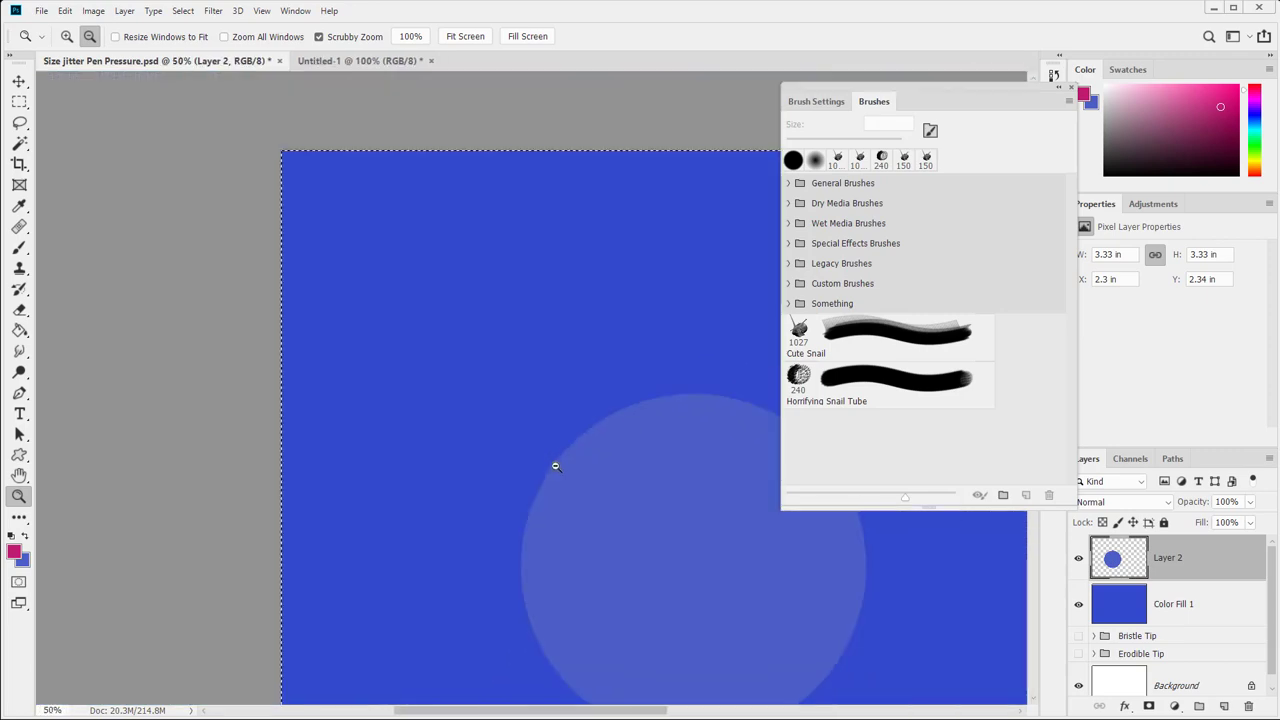
pyautogui.keyDown('alt'); pyautogui.click(556, 466); pyautogui.keyUp('alt')
pyautogui.moveTo(685, 562); pyautogui.dragTo(632, 527)
pyautogui.press('b')
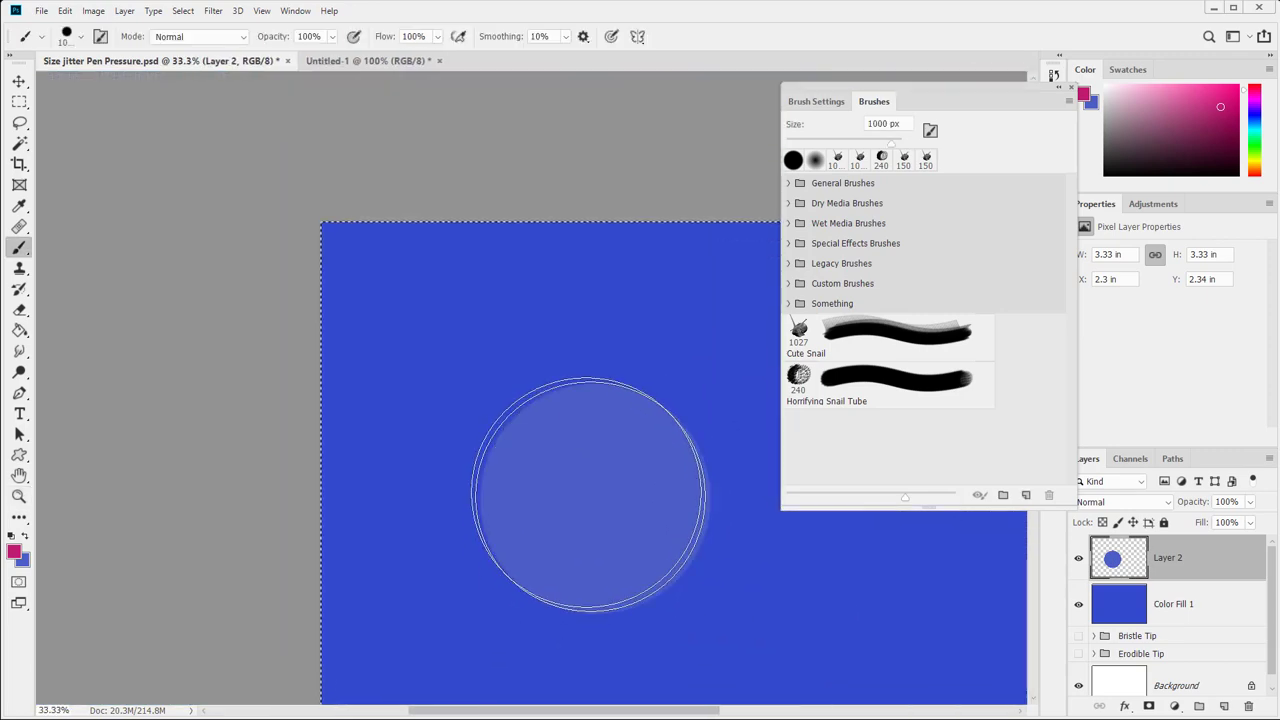
pyautogui.click(583, 479)
pyautogui.press('super')
pyautogui.press('super')
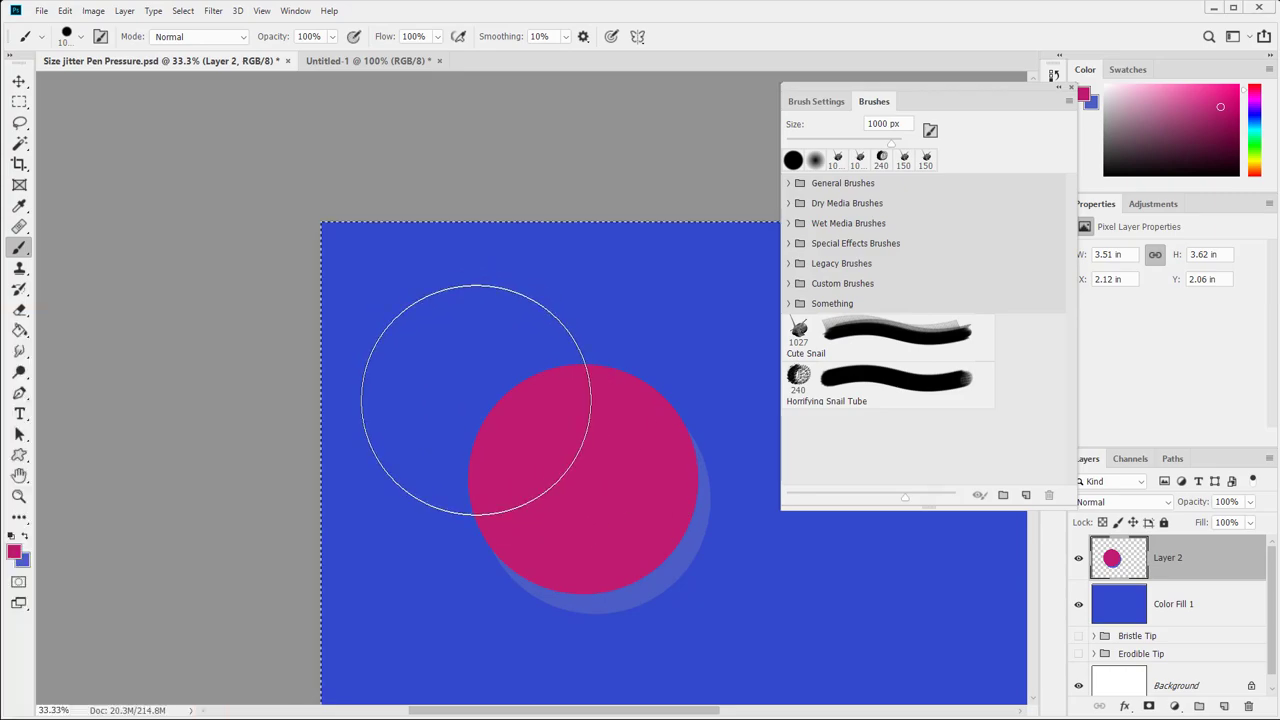
# Step: Examine the magenta circle's edge at pixel level with and without the blue backdrop, leaving the Color Fill 1 layer hidden
pyautogui.press('z')
pyautogui.moveTo(476, 401)
pyautogui.mouseDown()
pyautogui.moveTo(525, 413)
pyautogui.moveTo(571, 449)
pyautogui.moveTo(603, 489)
pyautogui.moveTo(614, 543)
pyautogui.moveTo(700, 591)
pyautogui.moveTo(509, 463)
pyautogui.mouseUp()
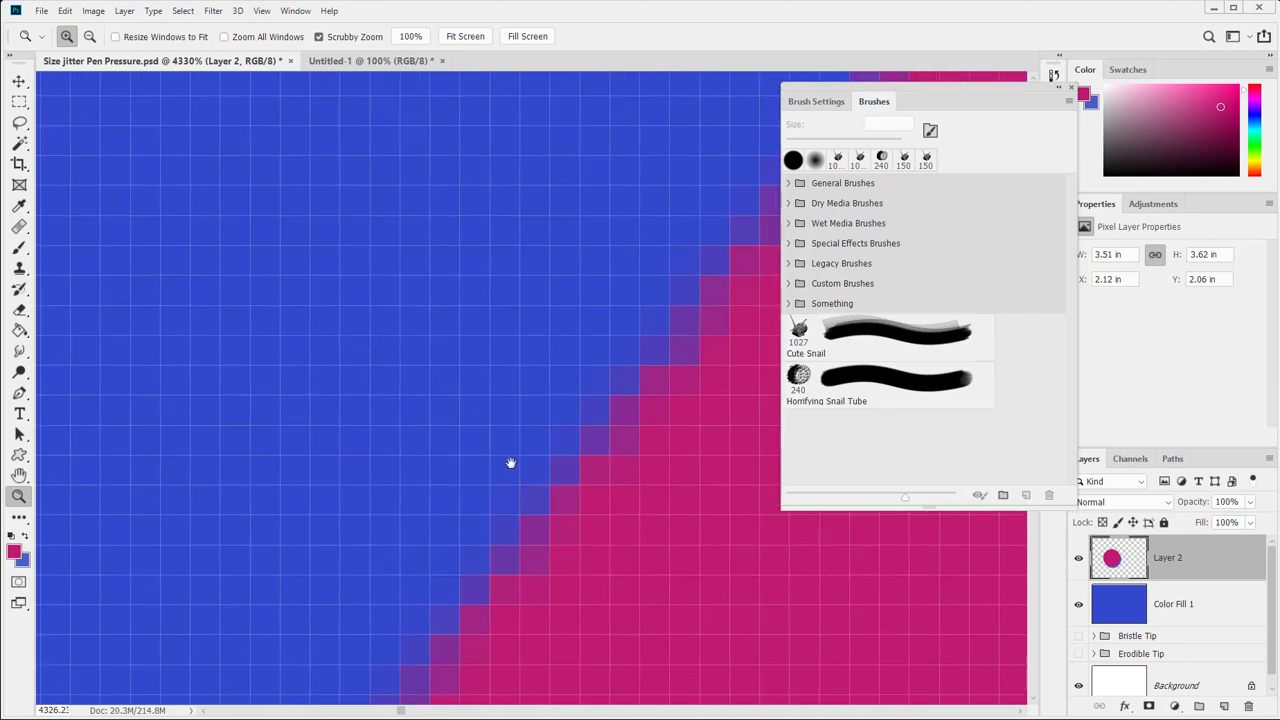
pyautogui.click(1077, 609)
pyautogui.click(1077, 609)
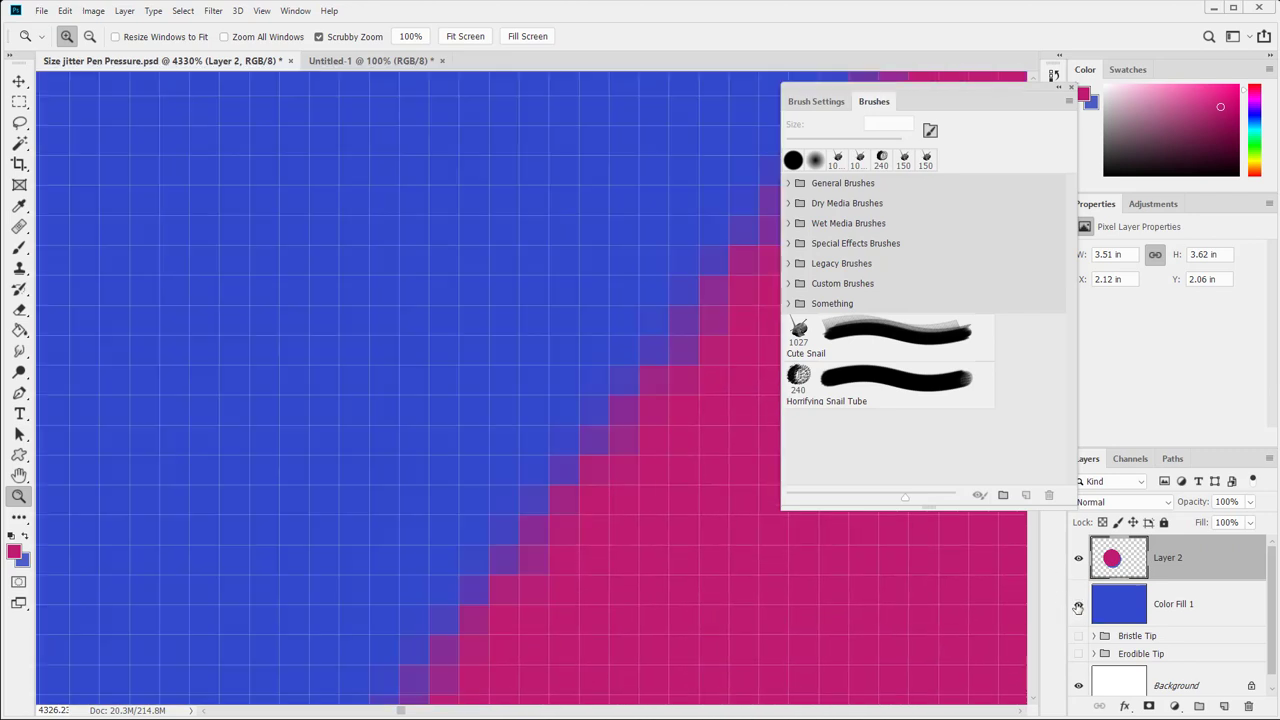
pyautogui.click(1077, 609)
pyautogui.click(1077, 609)
pyautogui.click(1077, 609)
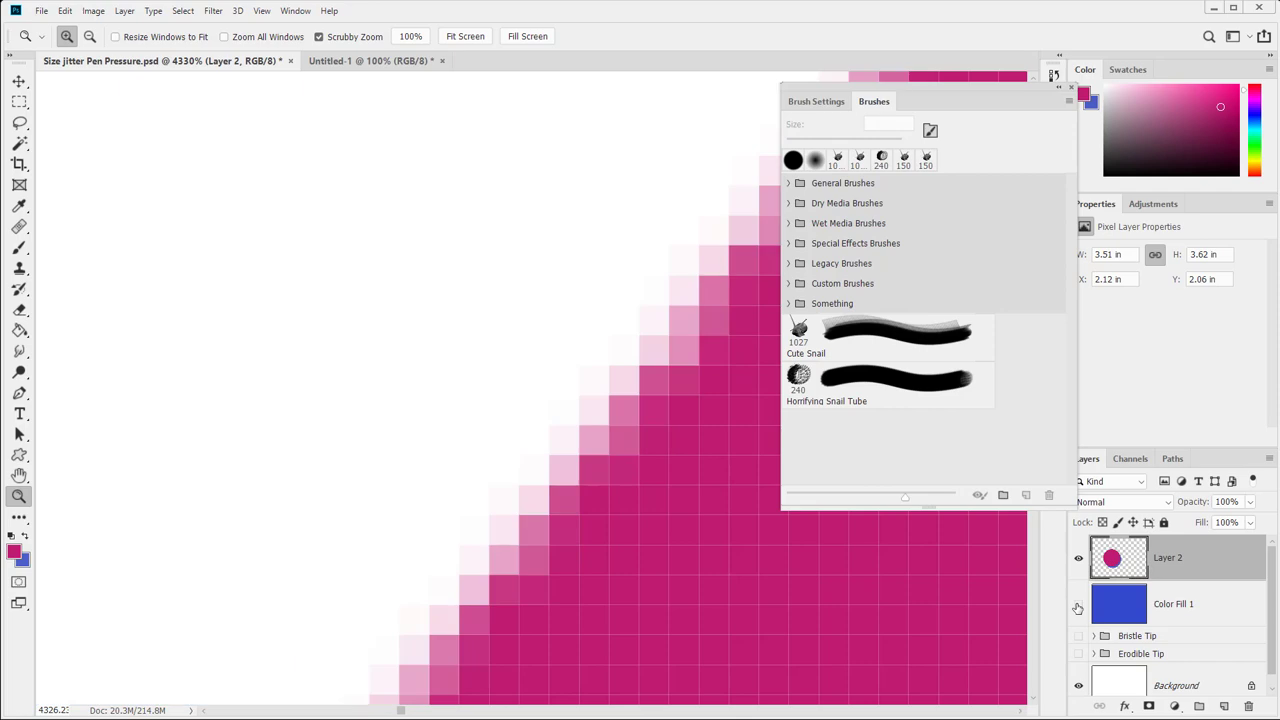
pyautogui.click(1077, 609)
pyautogui.click(1077, 609)
# Step: Switch to the Pencil tool and enlarge its round tip to 900 px
pyautogui.moveTo(568, 494); pyautogui.dragTo(323, 491)
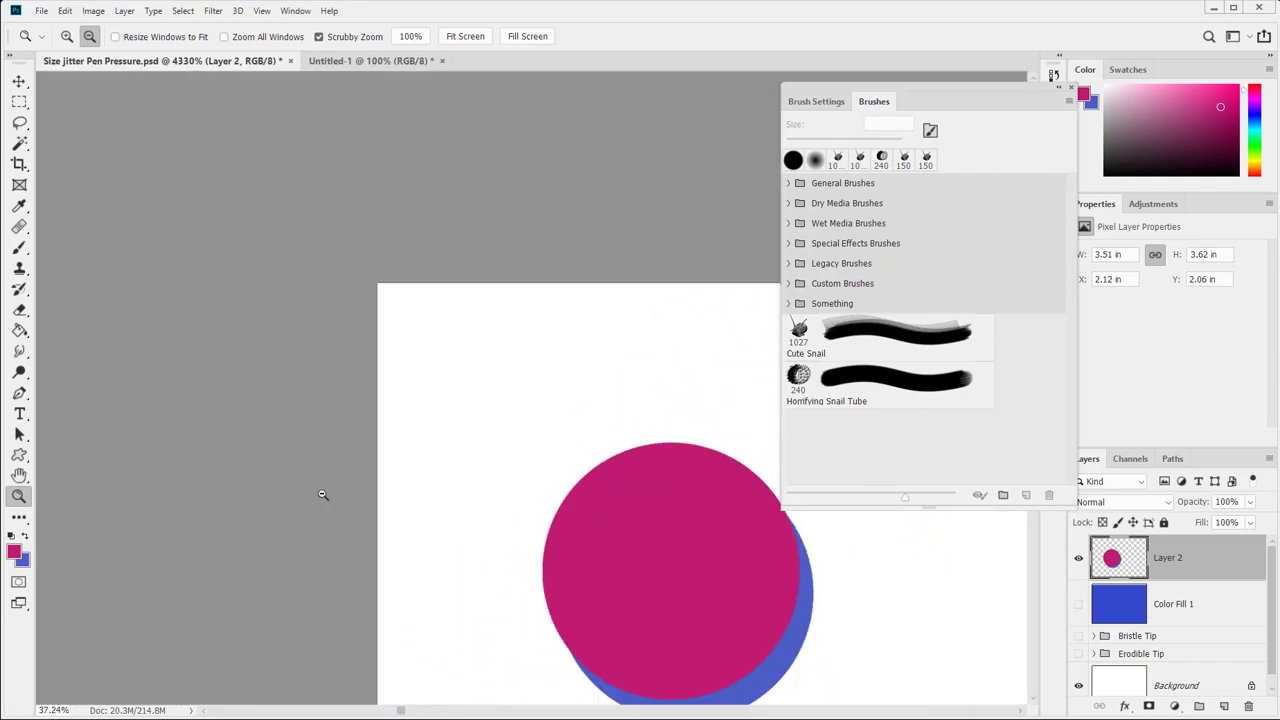
pyautogui.moveTo(646, 551); pyautogui.dragTo(446, 483)
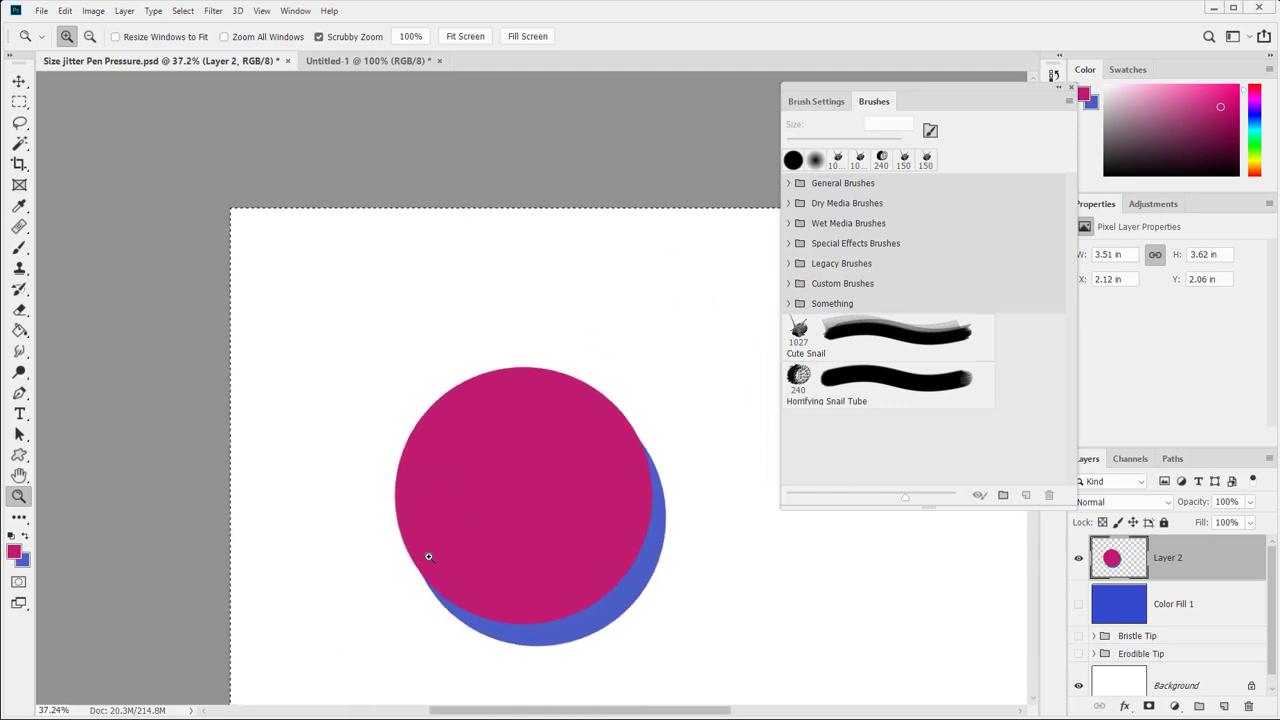
pyautogui.click(19, 247)
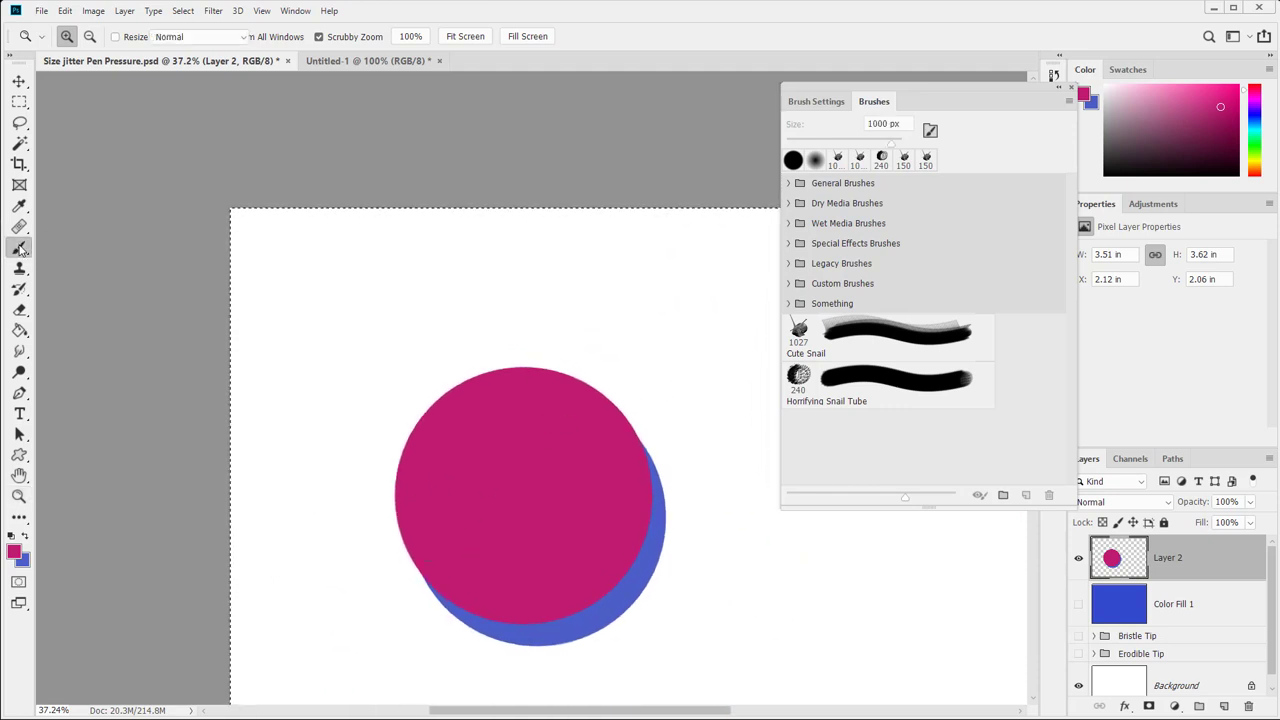
pyautogui.click(78, 263)
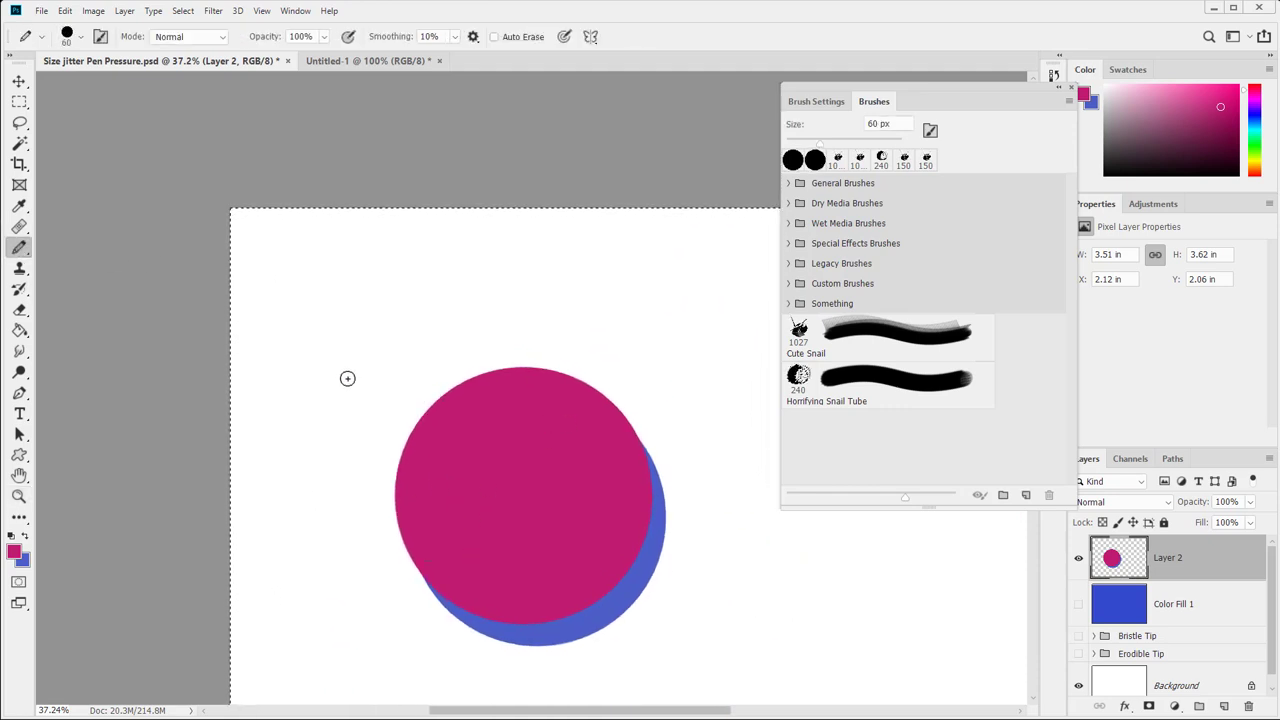
pyautogui.press(']')
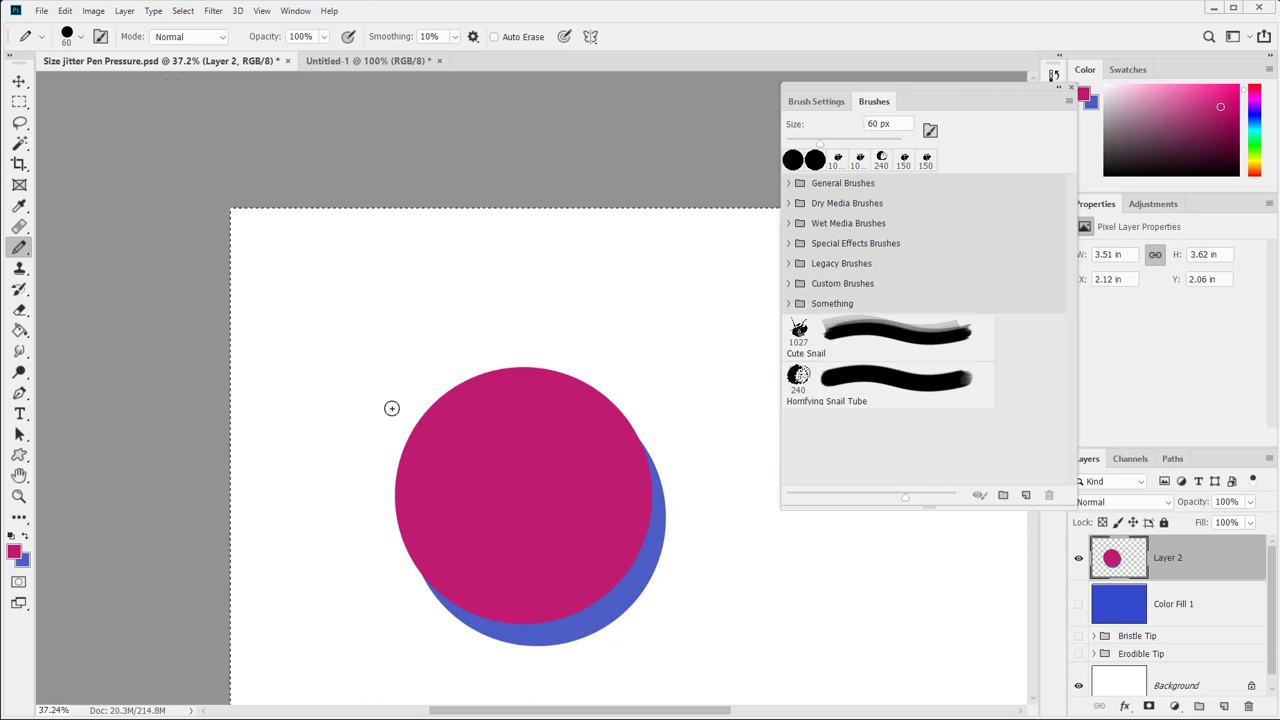
pyautogui.press(']')
pyautogui.press(']')
pyautogui.press(']')
pyautogui.press(']')
pyautogui.press(']')
pyautogui.press(']')
pyautogui.press(']')
pyautogui.press(']')
pyautogui.press(']')
pyautogui.press(']')
pyautogui.press(']')
pyautogui.press(']')
pyautogui.press(']')
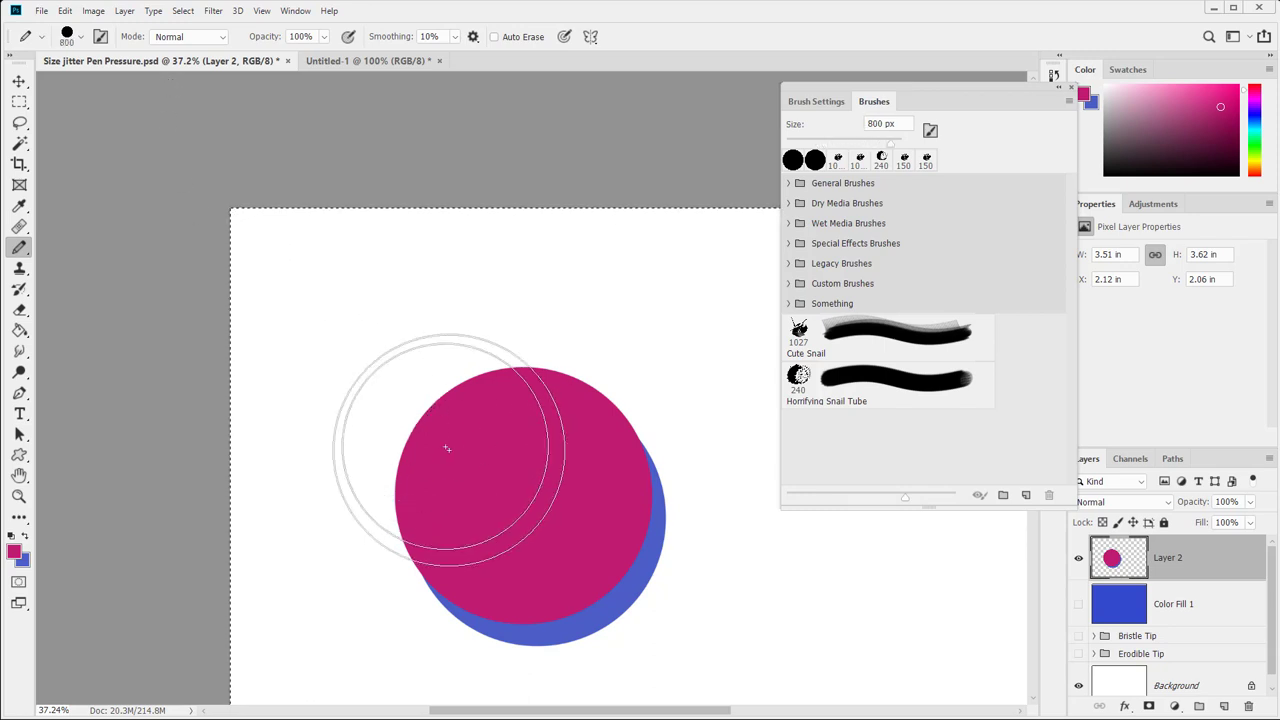
# Step: Stamp a magenta pencil circle overlapping the existing circle's upper left and examine its edge at pixel level
pyautogui.click(482, 455)
pyautogui.press('super')
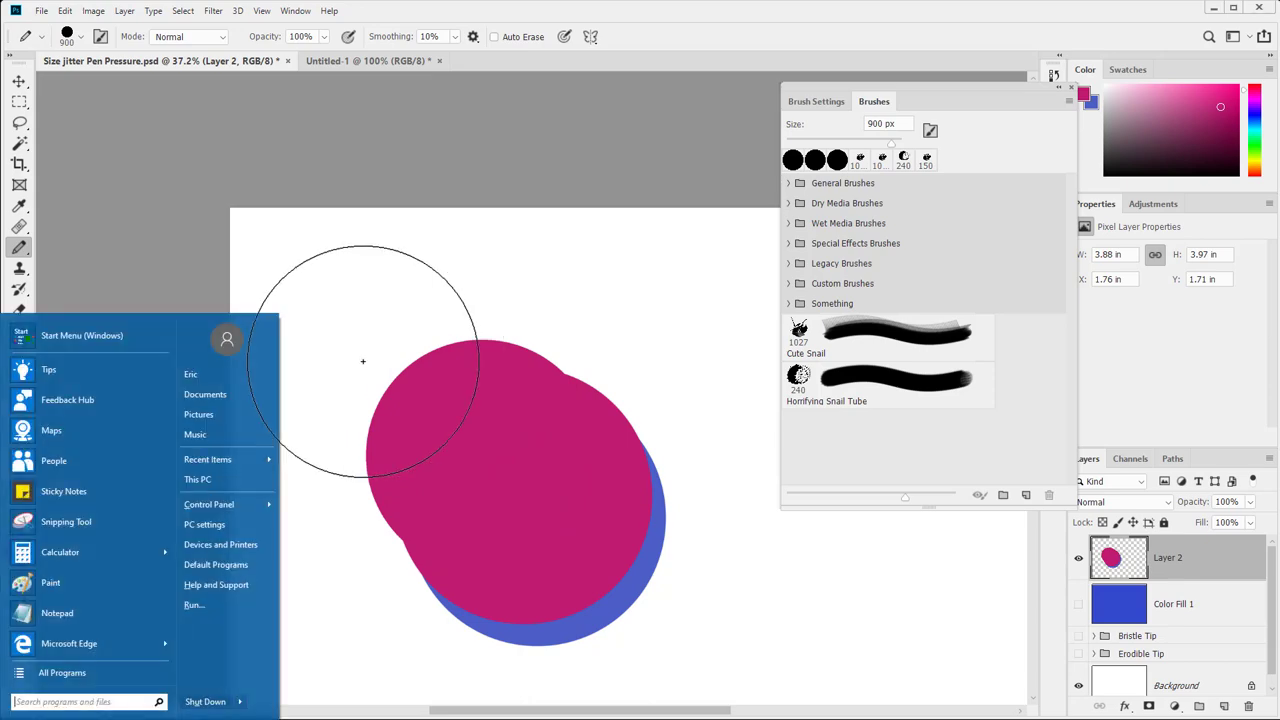
pyautogui.press('super')
pyautogui.press('z')
pyautogui.moveTo(391, 381); pyautogui.dragTo(563, 486)
pyautogui.moveTo(371, 369); pyautogui.dragTo(490, 520)
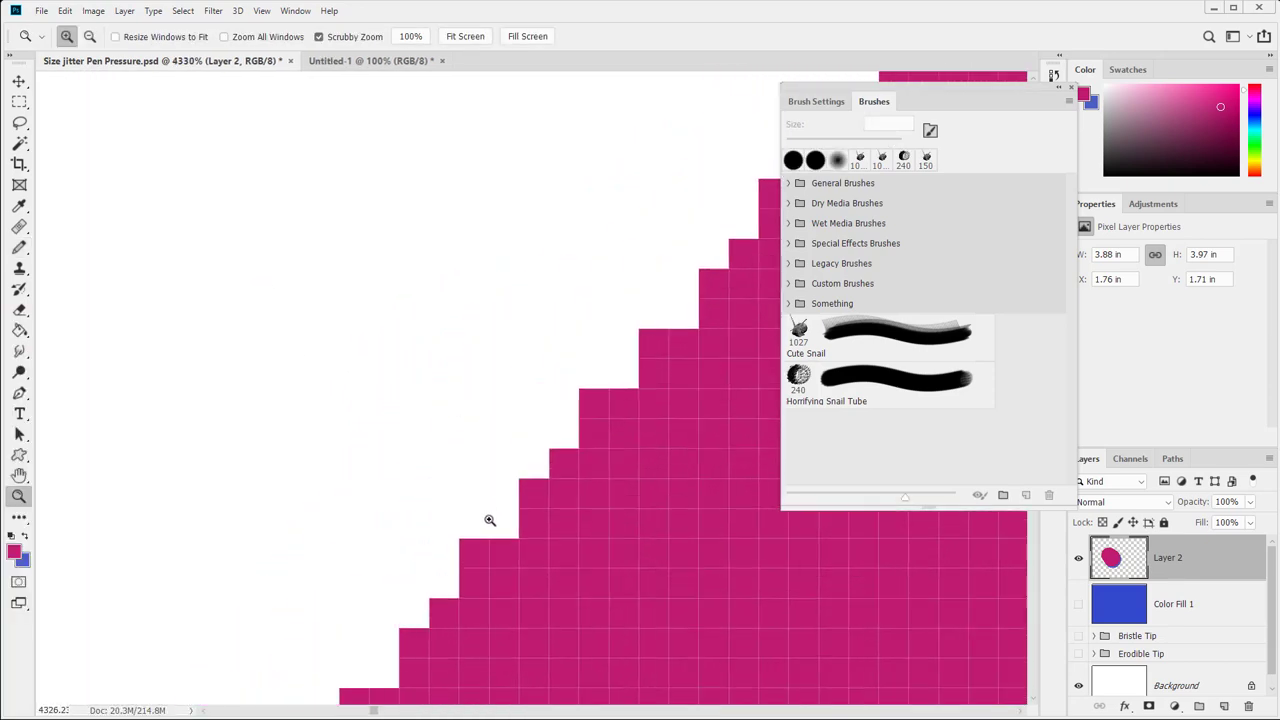
# Step: Clear all paint from Layer 2 and stamp the Cute Snail preset once at 1027 px with the Pencil tool
pyautogui.moveTo(608, 498); pyautogui.dragTo(371, 329)
pyautogui.press('Delete')
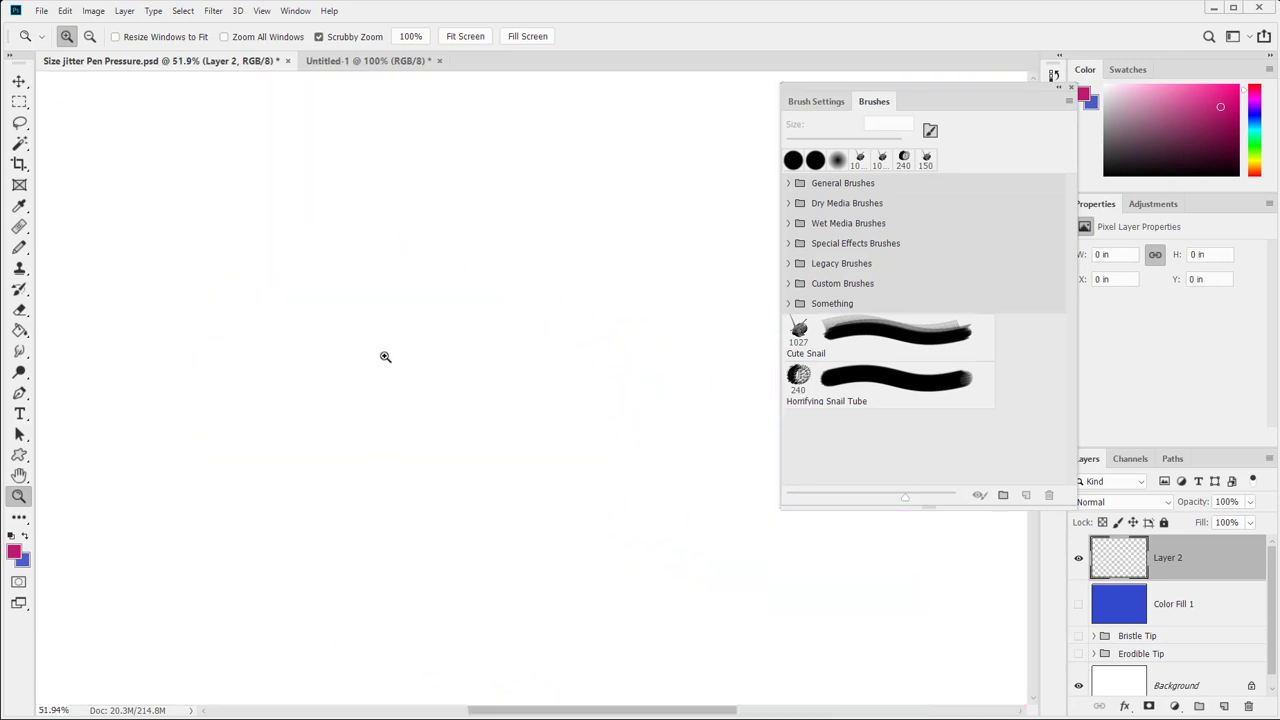
pyautogui.press('b')
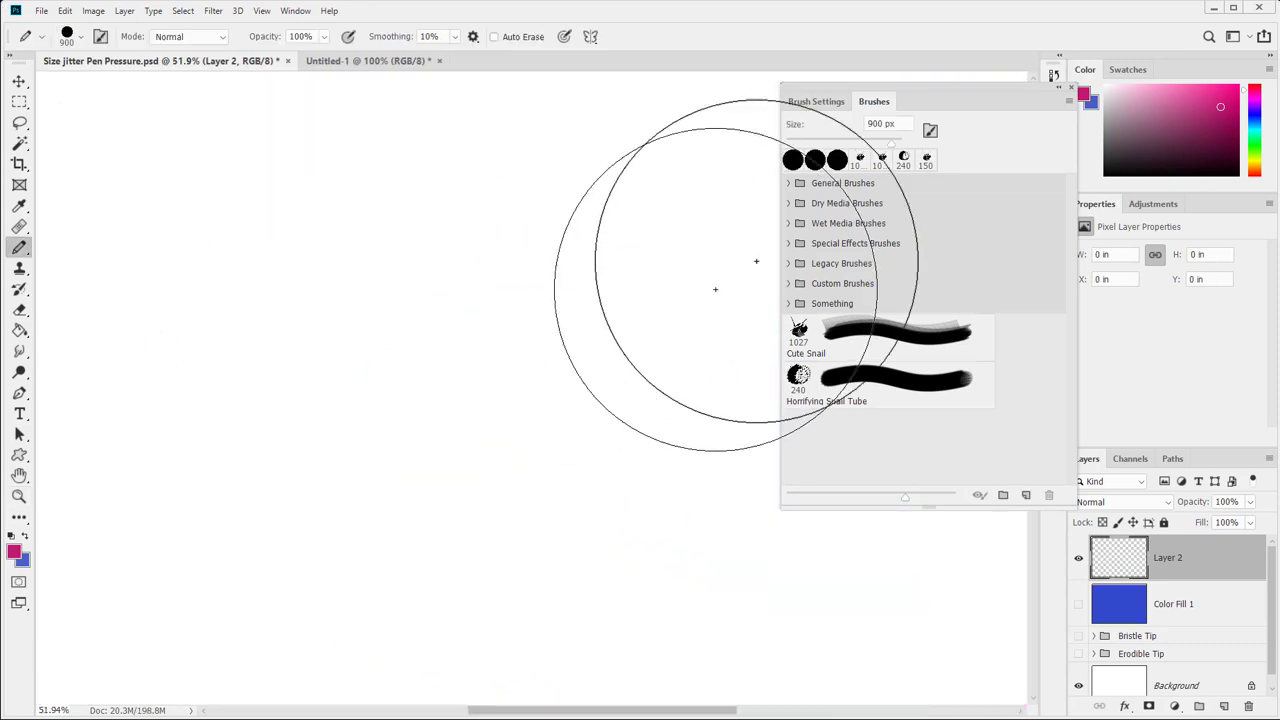
pyautogui.click(861, 342)
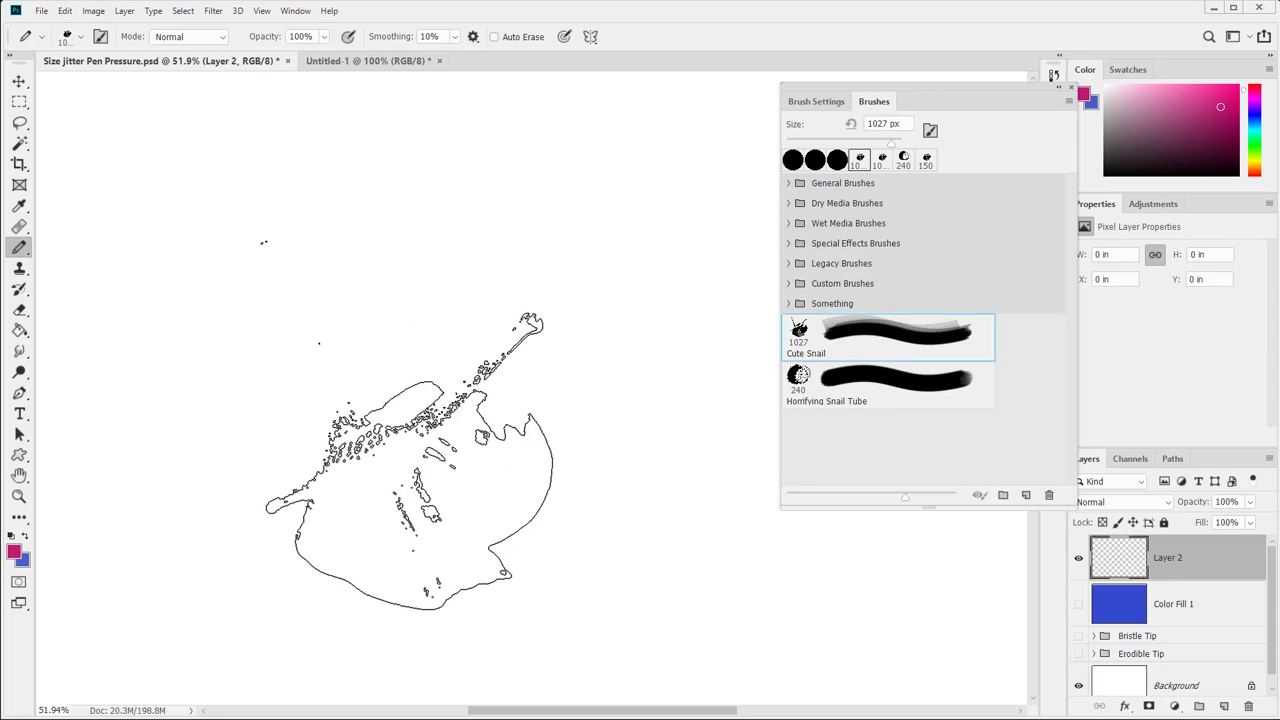
pyautogui.click(403, 456)
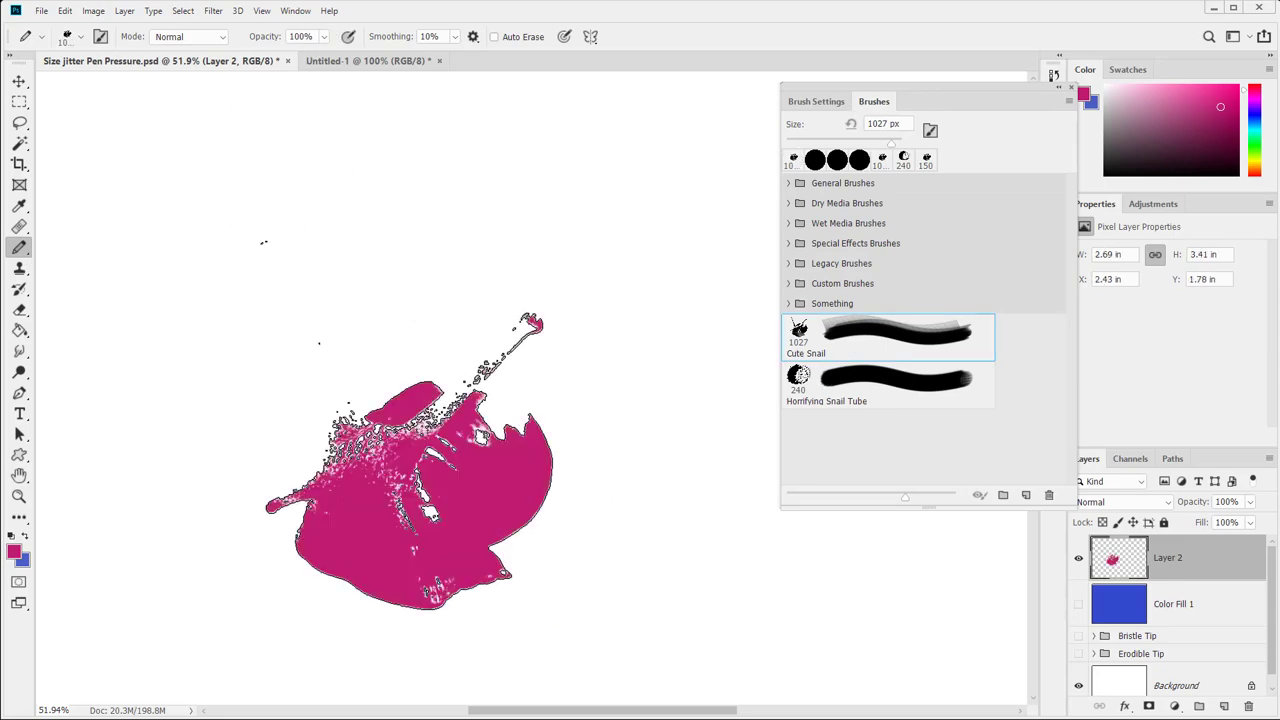
# Step: Examine the edges and texture of the pencil snail stamp up close
pyautogui.click(19, 495)
pyautogui.moveTo(388, 399); pyautogui.dragTo(477, 426)
pyautogui.moveTo(632, 576); pyautogui.dragTo(441, 328)
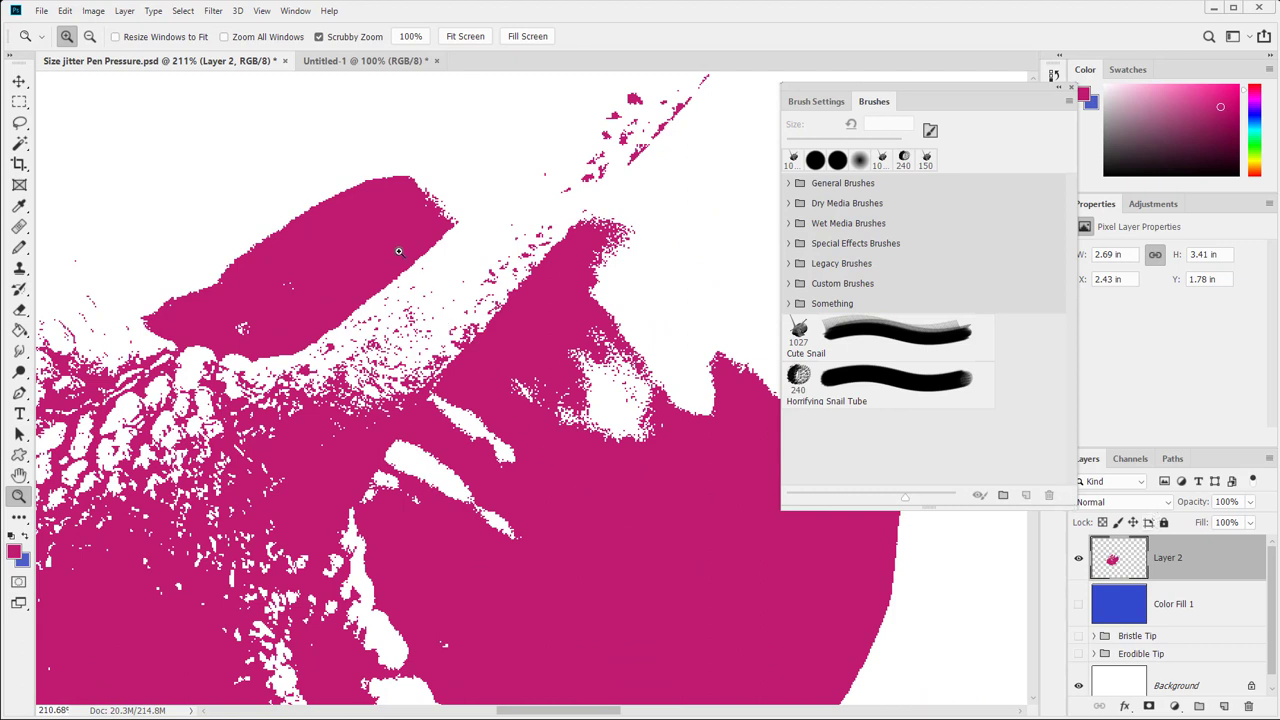
pyautogui.moveTo(400, 252); pyautogui.dragTo(431, 351)
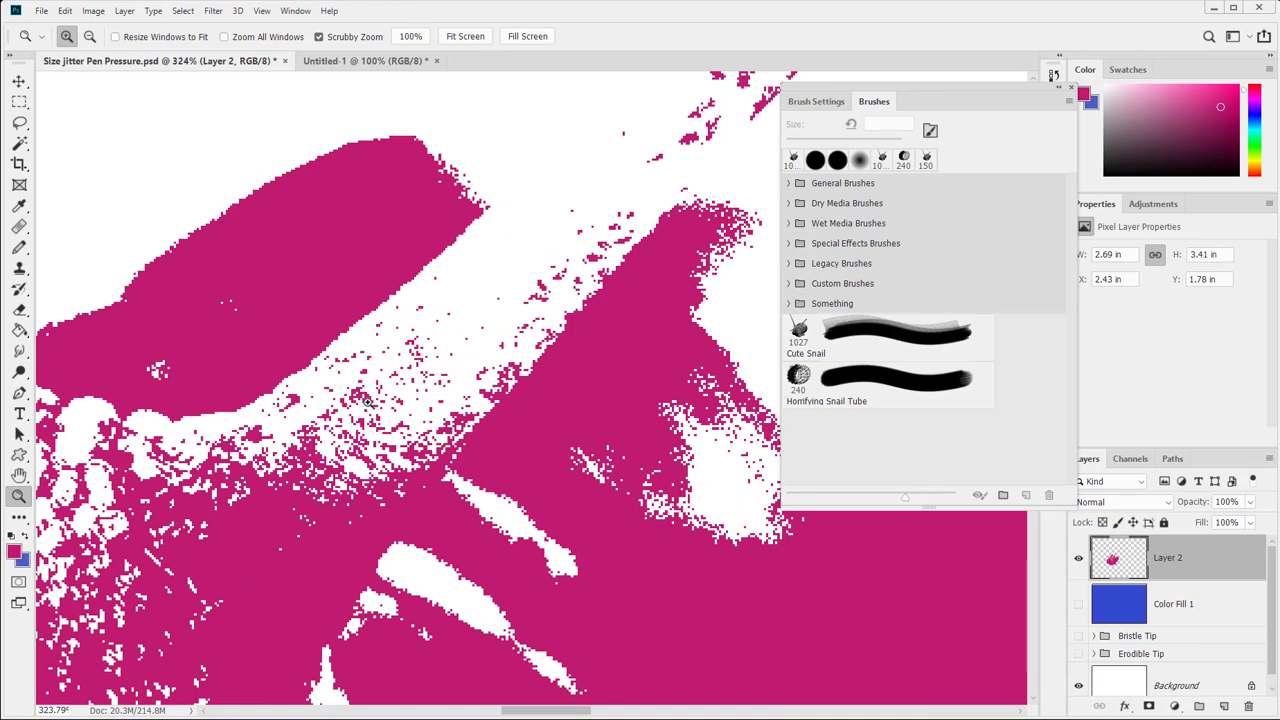
pyautogui.moveTo(367, 401); pyautogui.dragTo(257, 386)
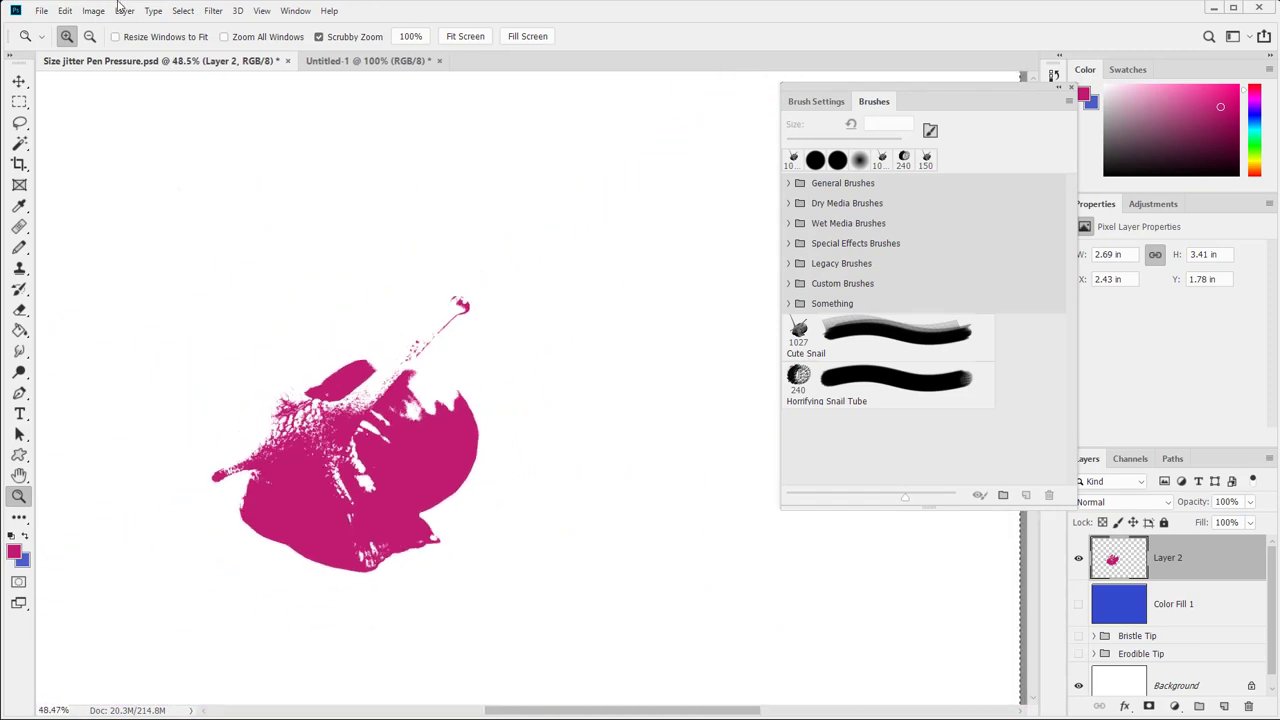
# Step: Switch to the Brush tool and stamp the Cute Snail preset at 1027 px to the right of the pencil snail
pyautogui.press('b')
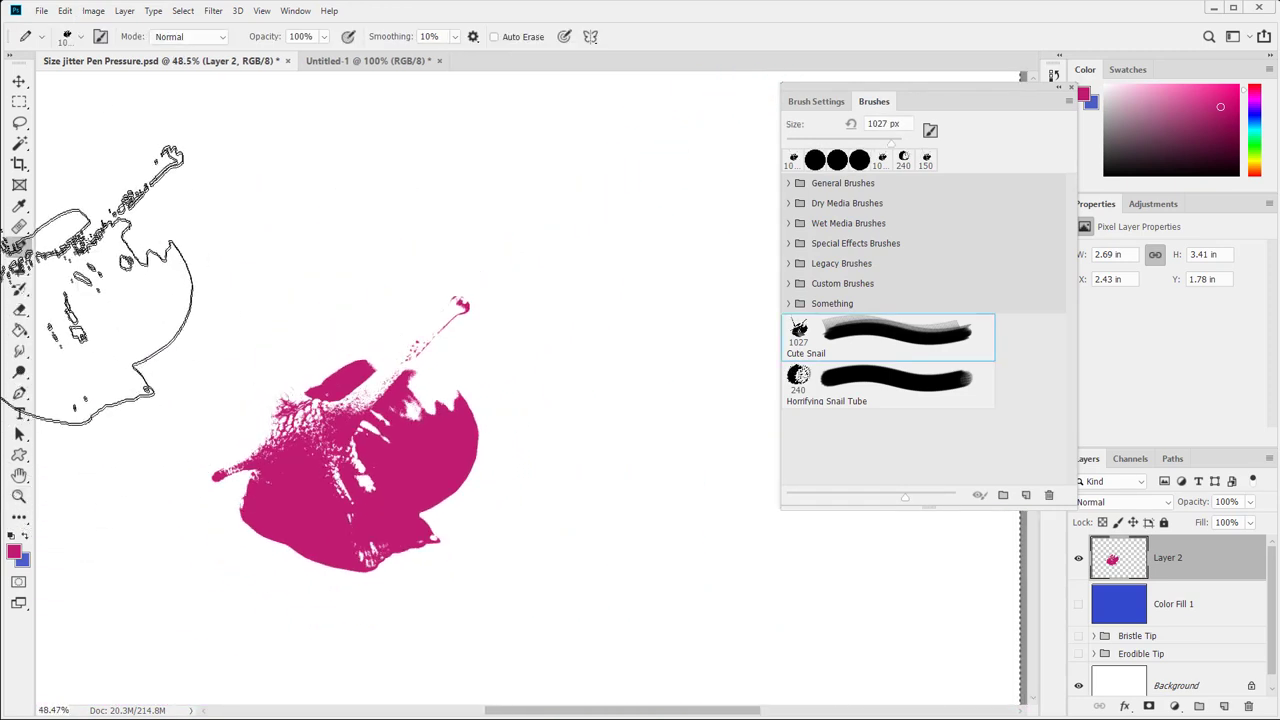
pyautogui.rightClick(19, 247)
pyautogui.click(50, 258)
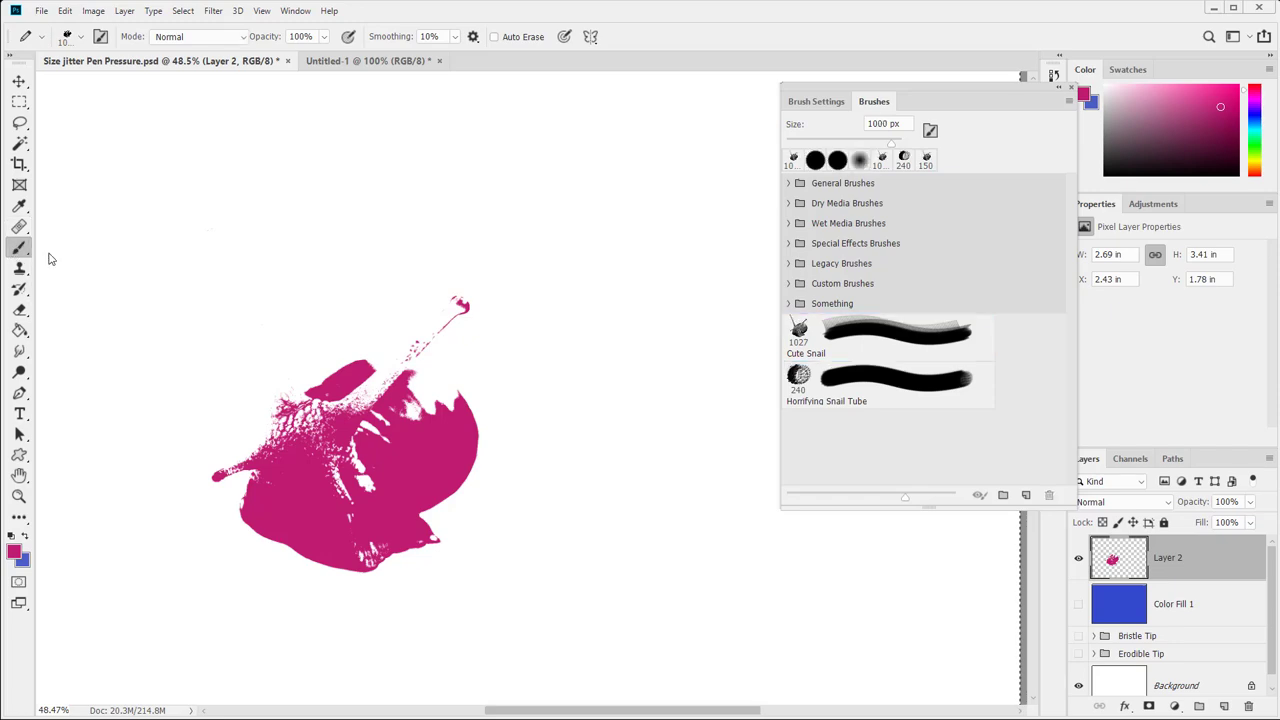
pyautogui.click(872, 342)
pyautogui.click(620, 442)
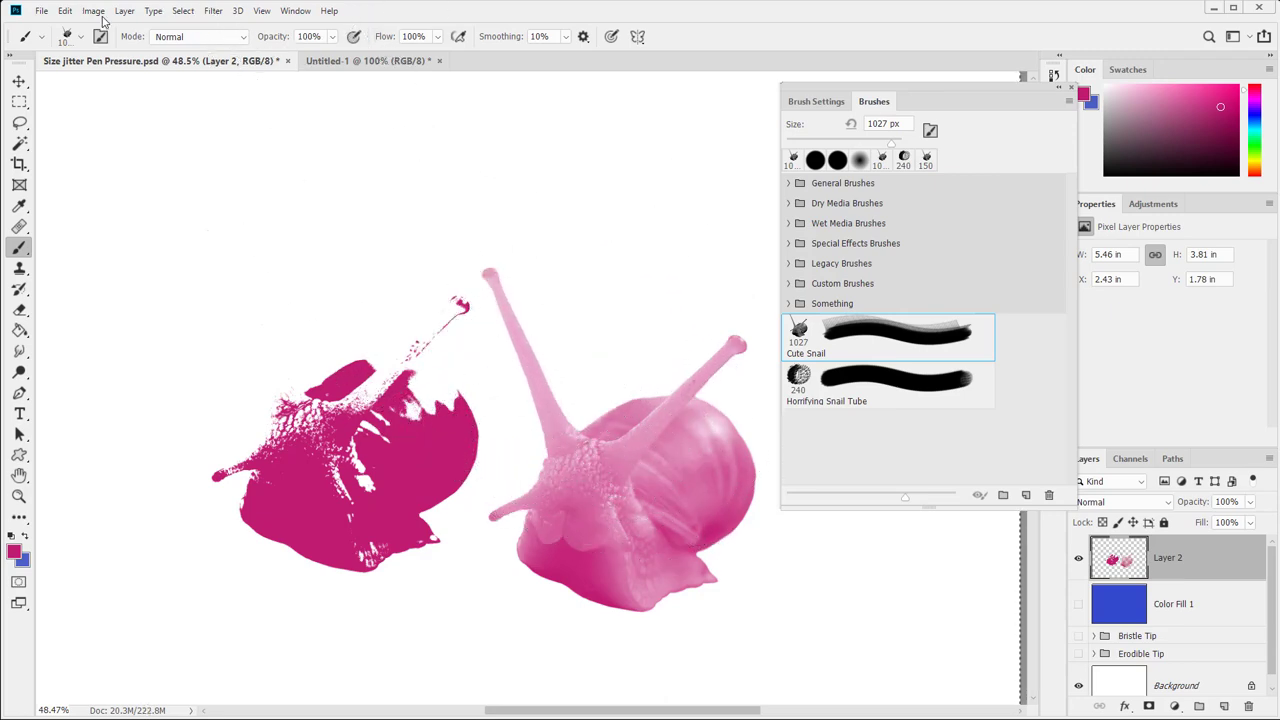
# Step: Browse the brush preset picker's folders while keeping the Cute Snail preset selected
pyautogui.click(81, 38)
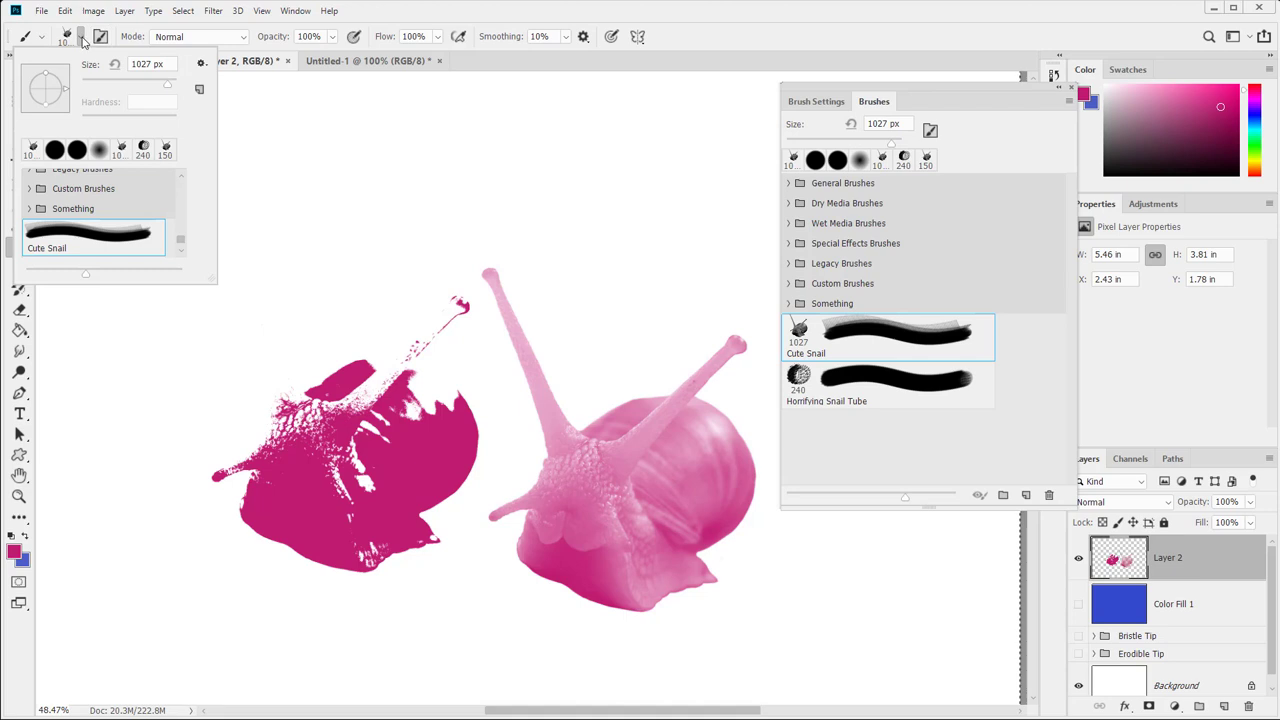
pyautogui.scroll(5, 54, 175)
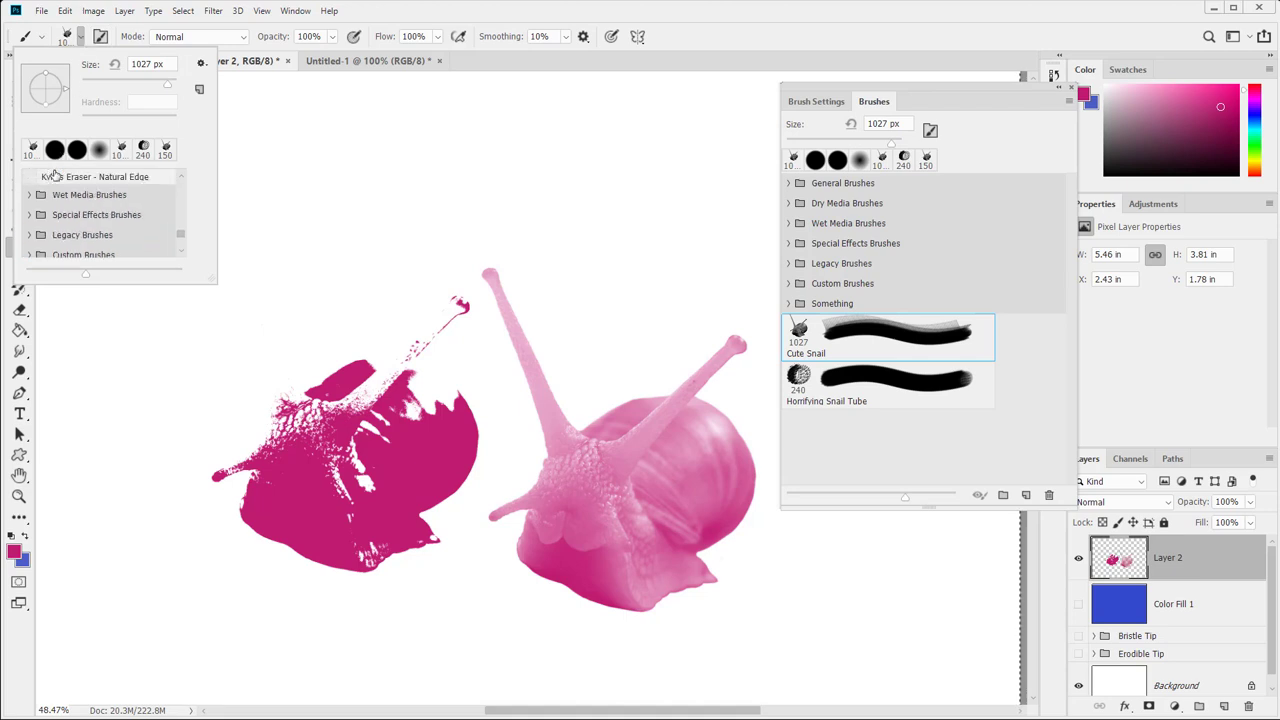
pyautogui.scroll(5, 54, 175)
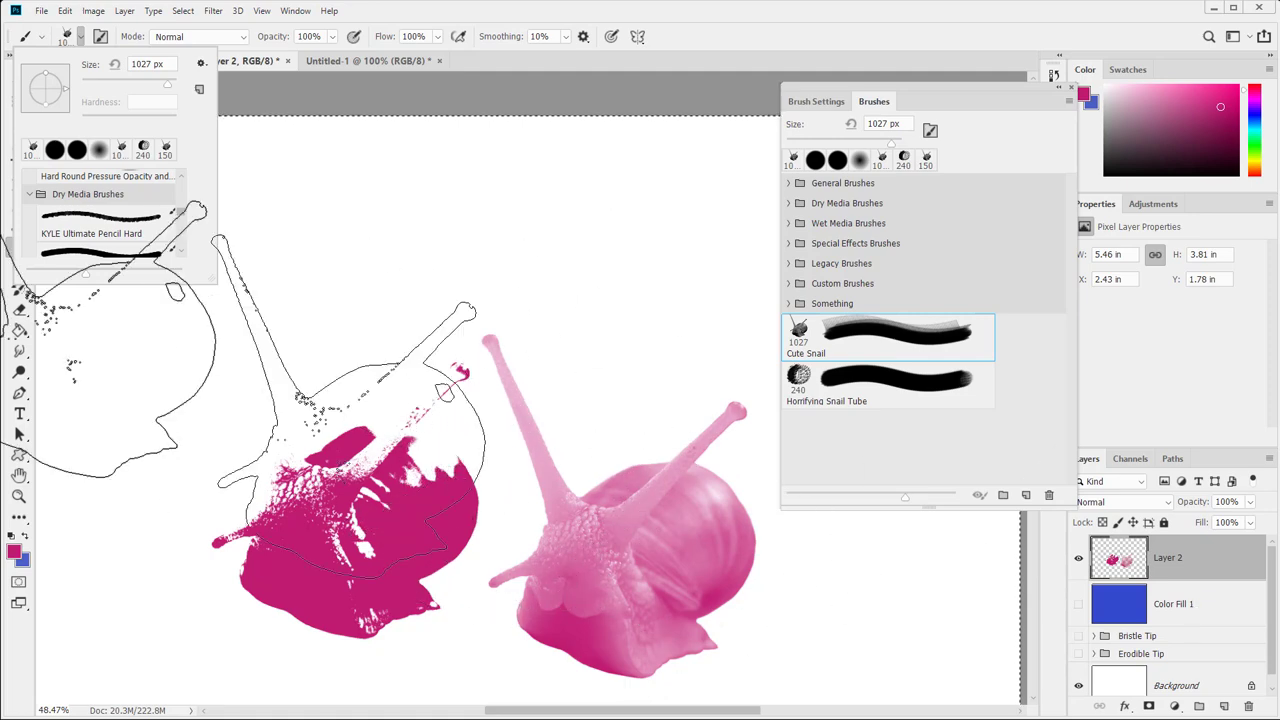
pyautogui.click(82, 47)
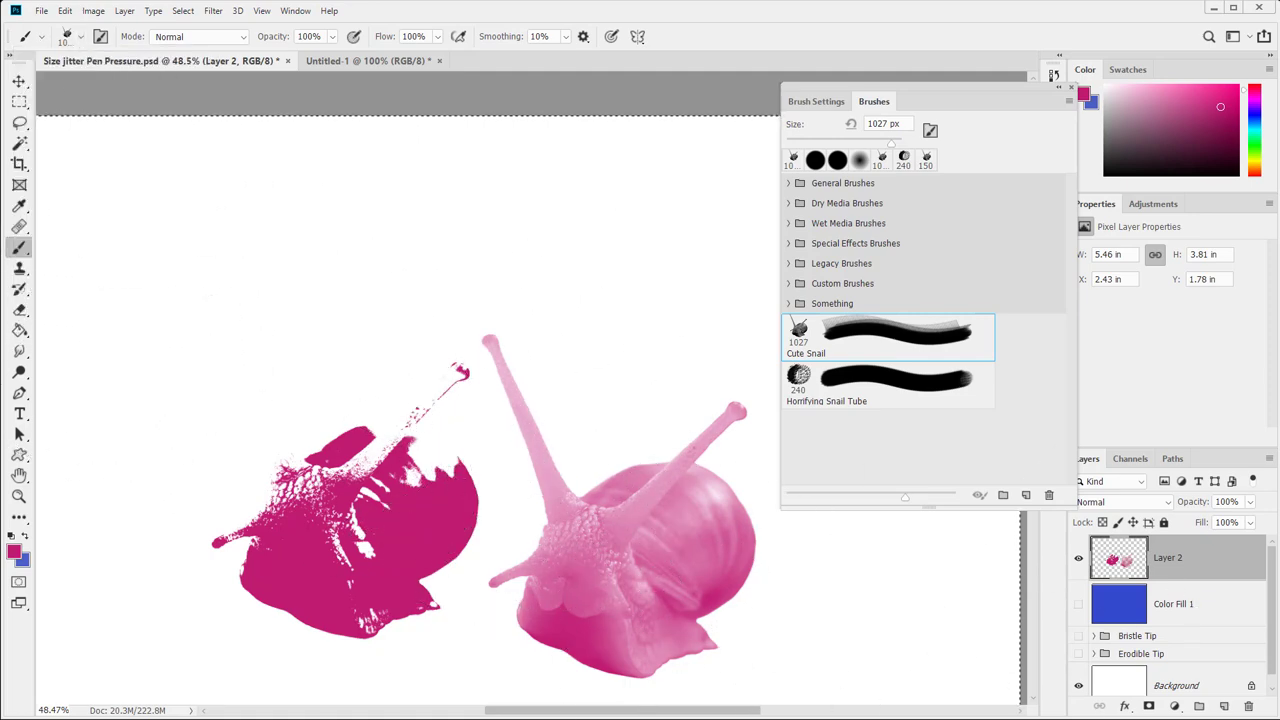
# Step: Clear both snail stamps from Layer 2 and open the Brush Settings
pyautogui.press('a')
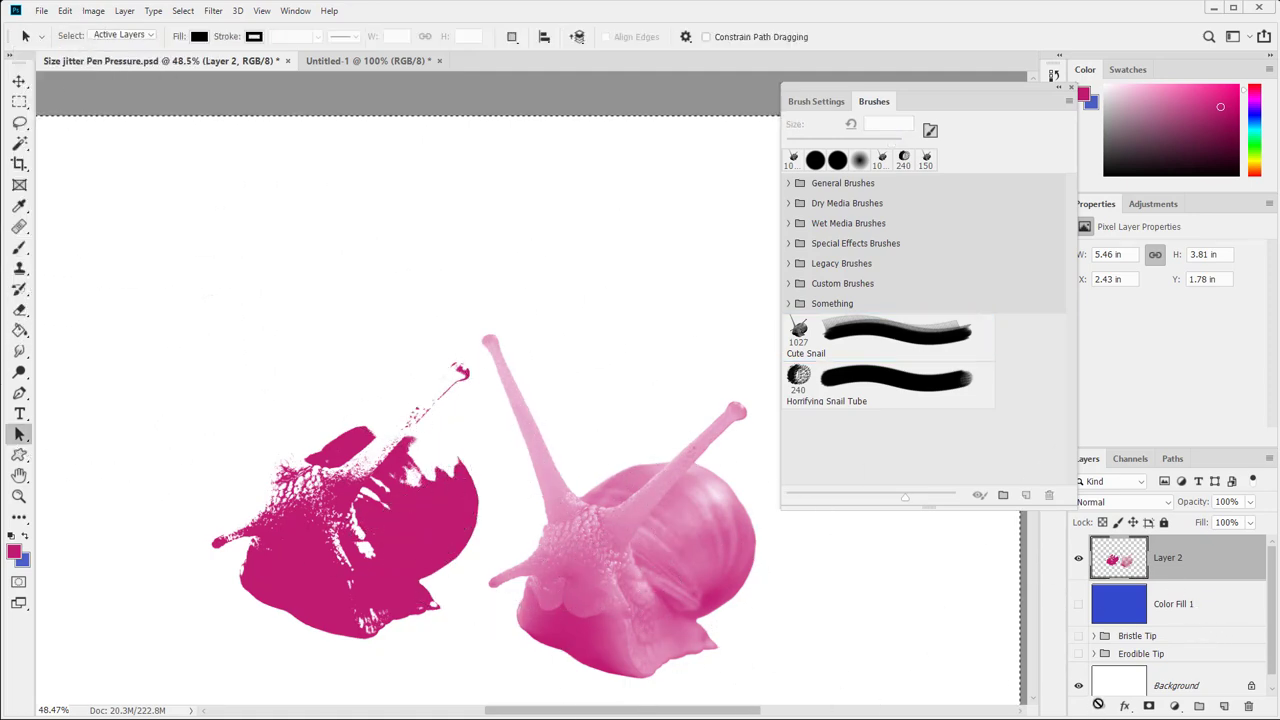
pyautogui.hotkey('ctrl', 'z')
pyautogui.press('b')
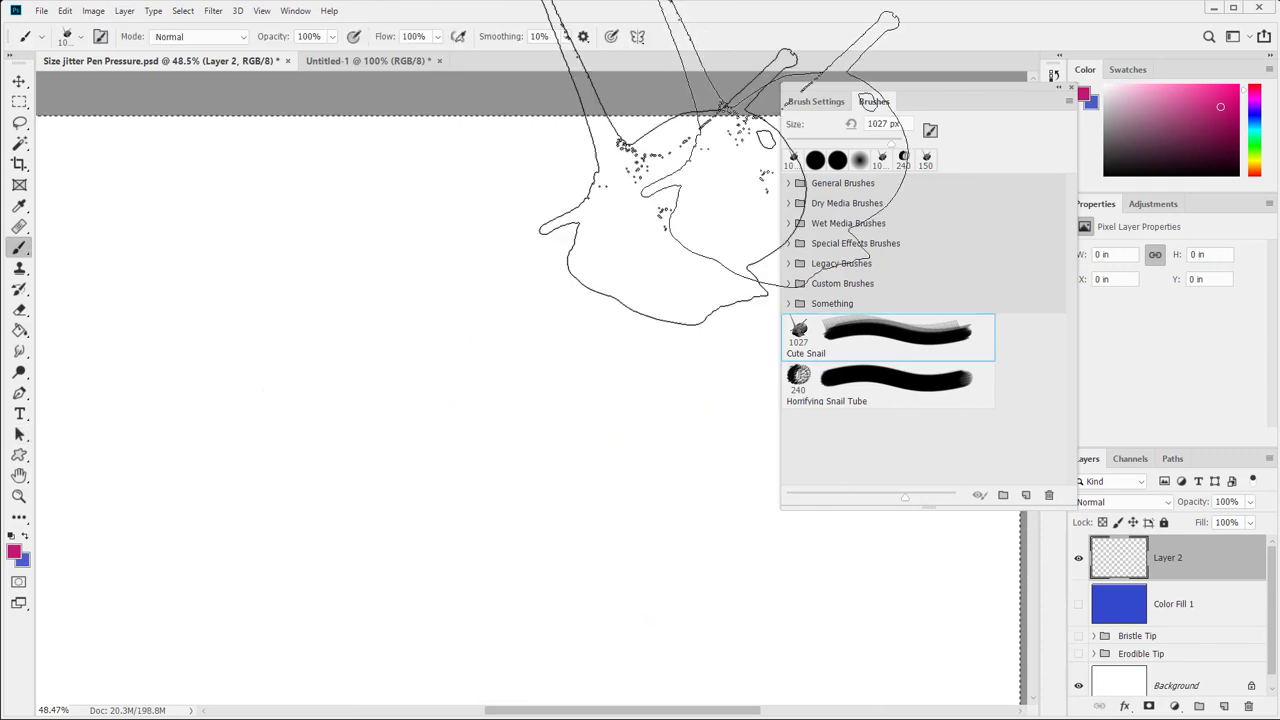
pyautogui.press('z')
pyautogui.keyDown('alt'); pyautogui.click(512, 493); pyautogui.keyUp('alt')
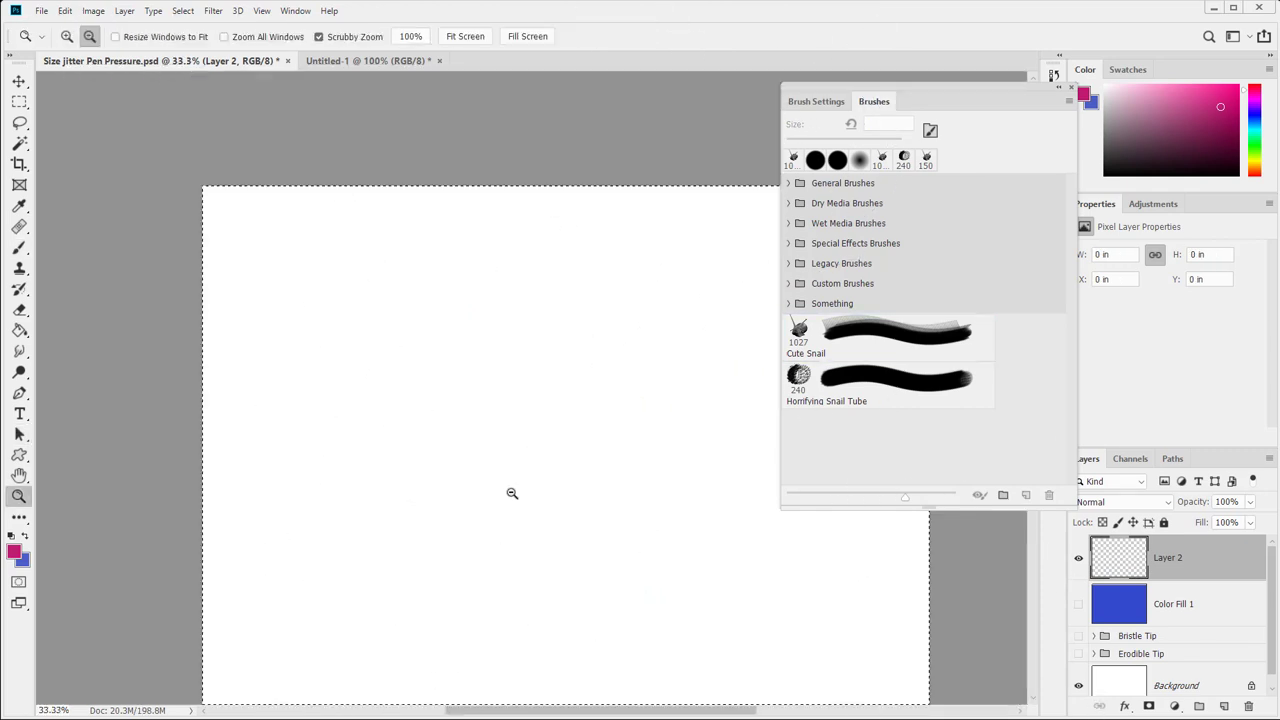
pyautogui.keyDown('alt'); pyautogui.click(512, 493); pyautogui.keyUp('alt')
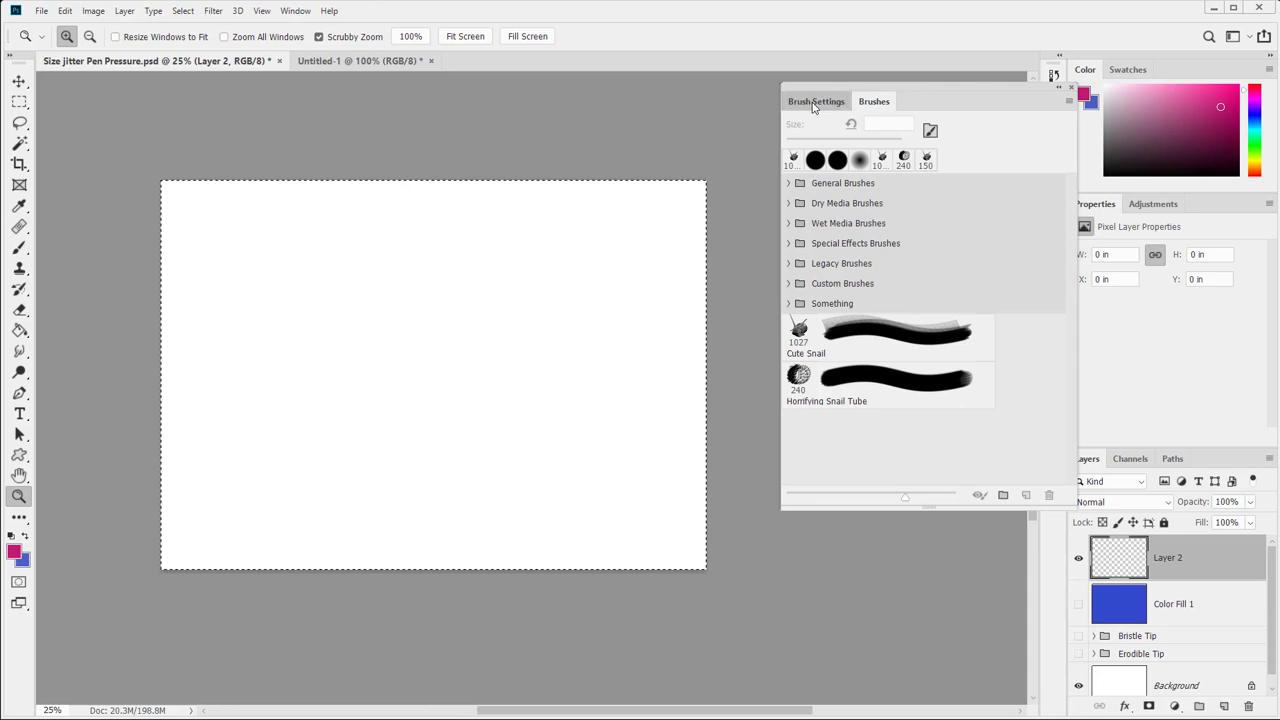
pyautogui.click(813, 103)
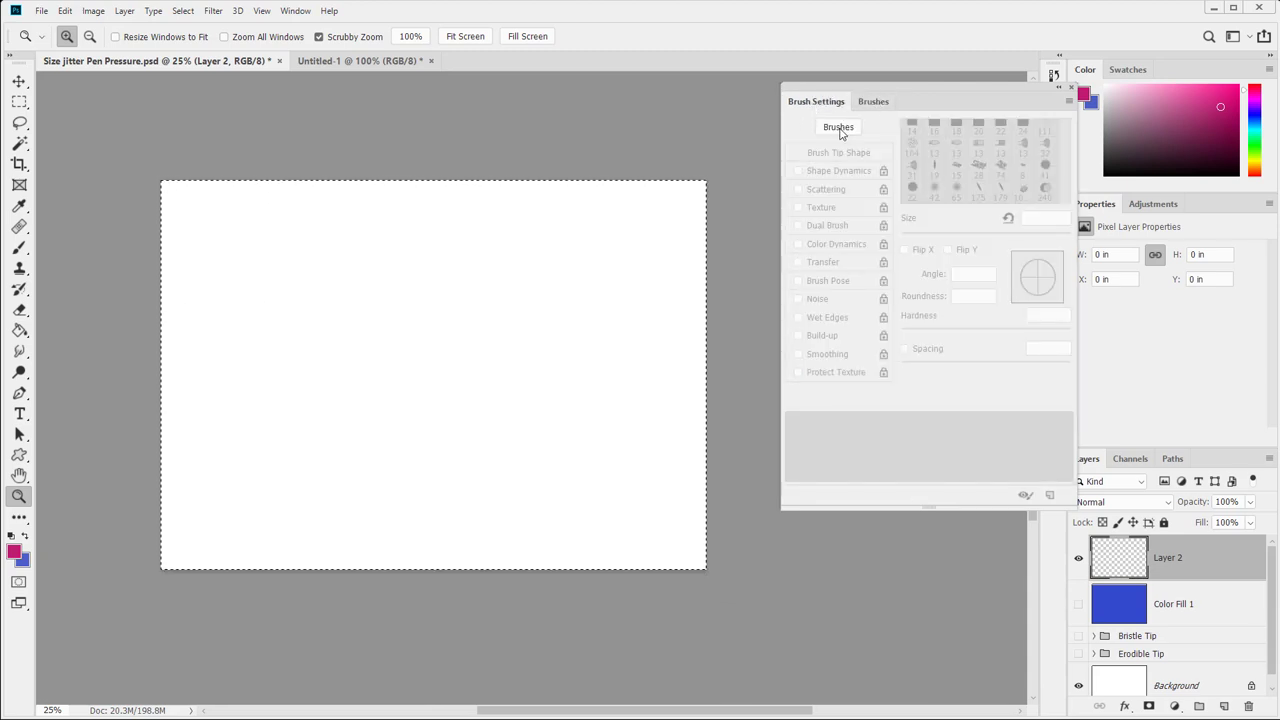
# Step: Compare the list of saved brush presets with the options offered in the brush settings
pyautogui.click(840, 131)
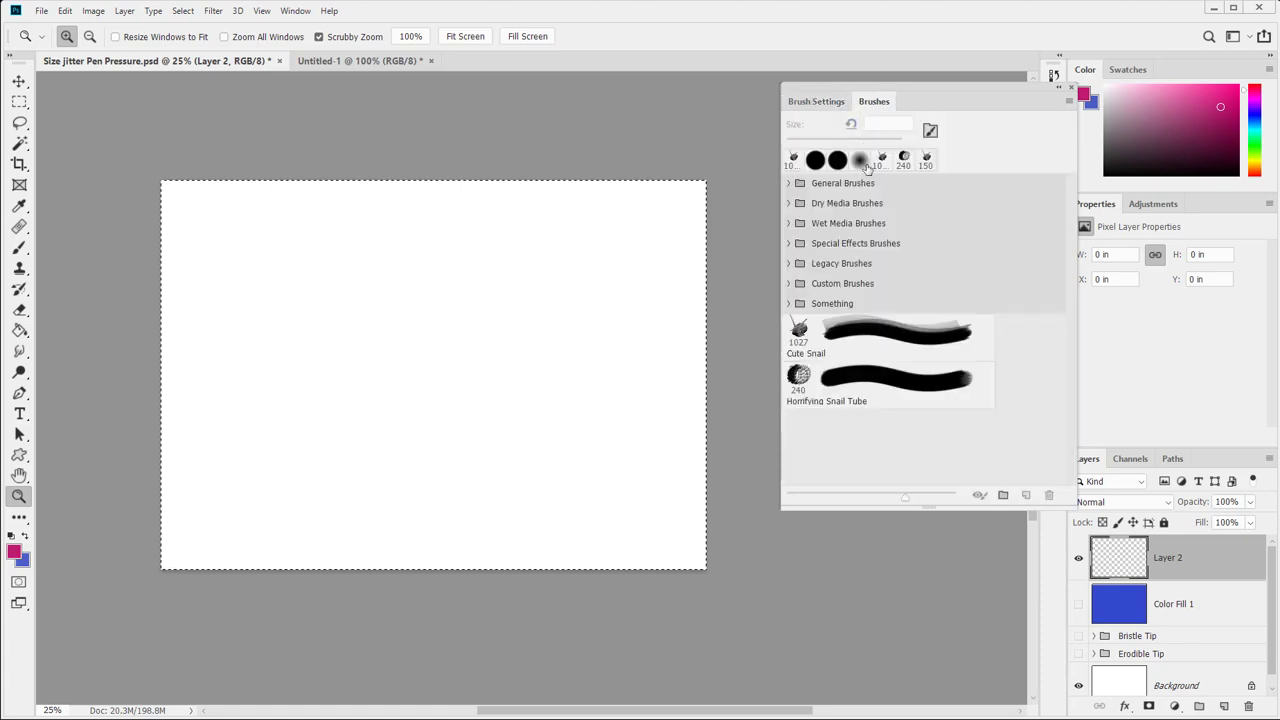
pyautogui.click(826, 103)
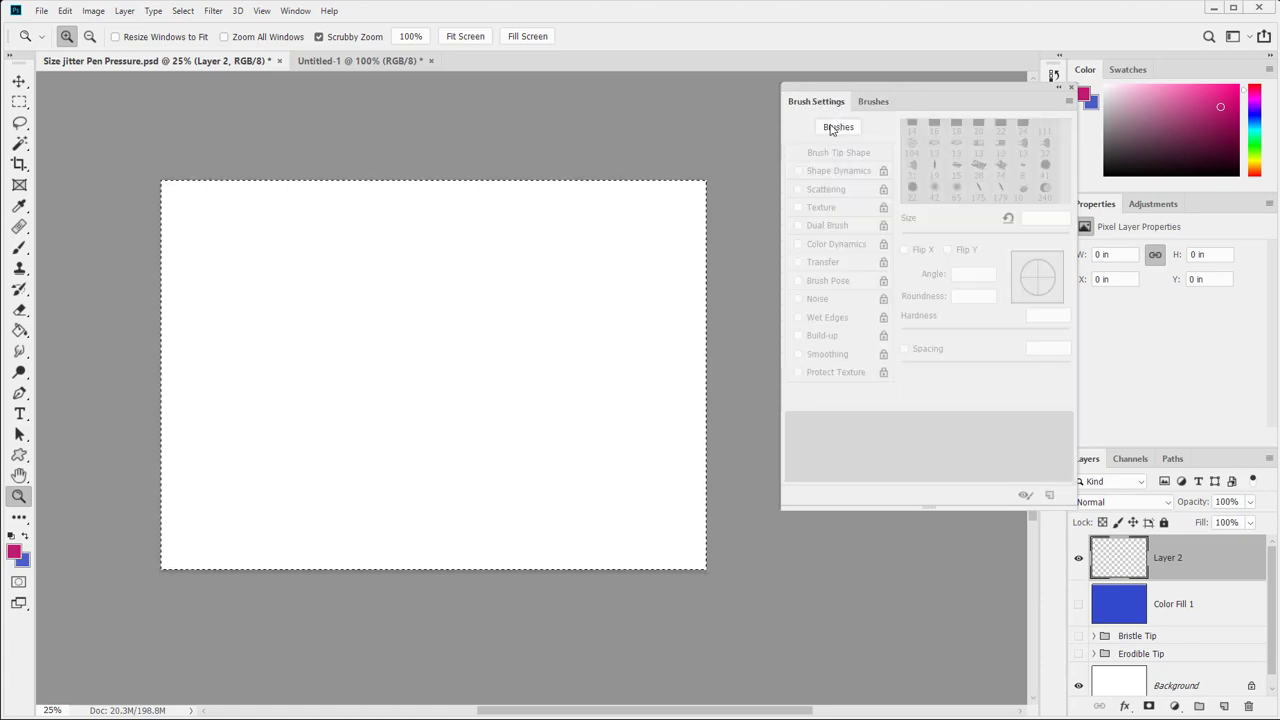
pyautogui.click(851, 128)
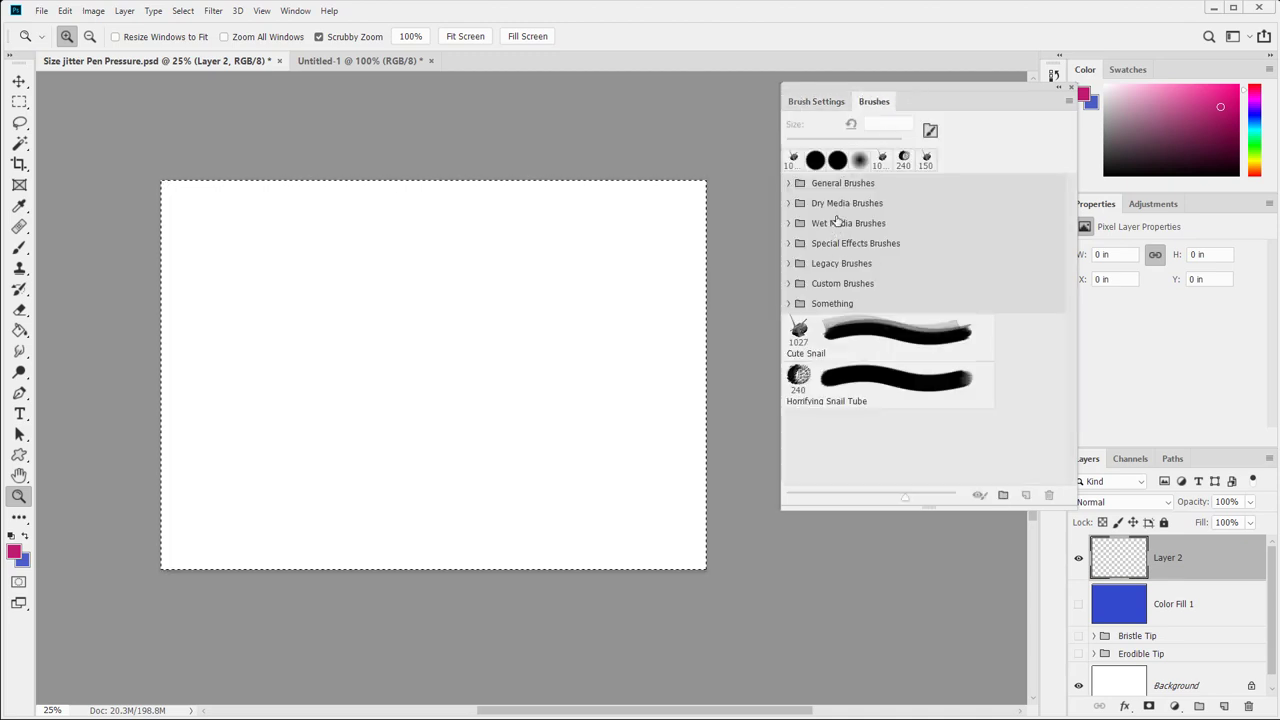
pyautogui.click(823, 101)
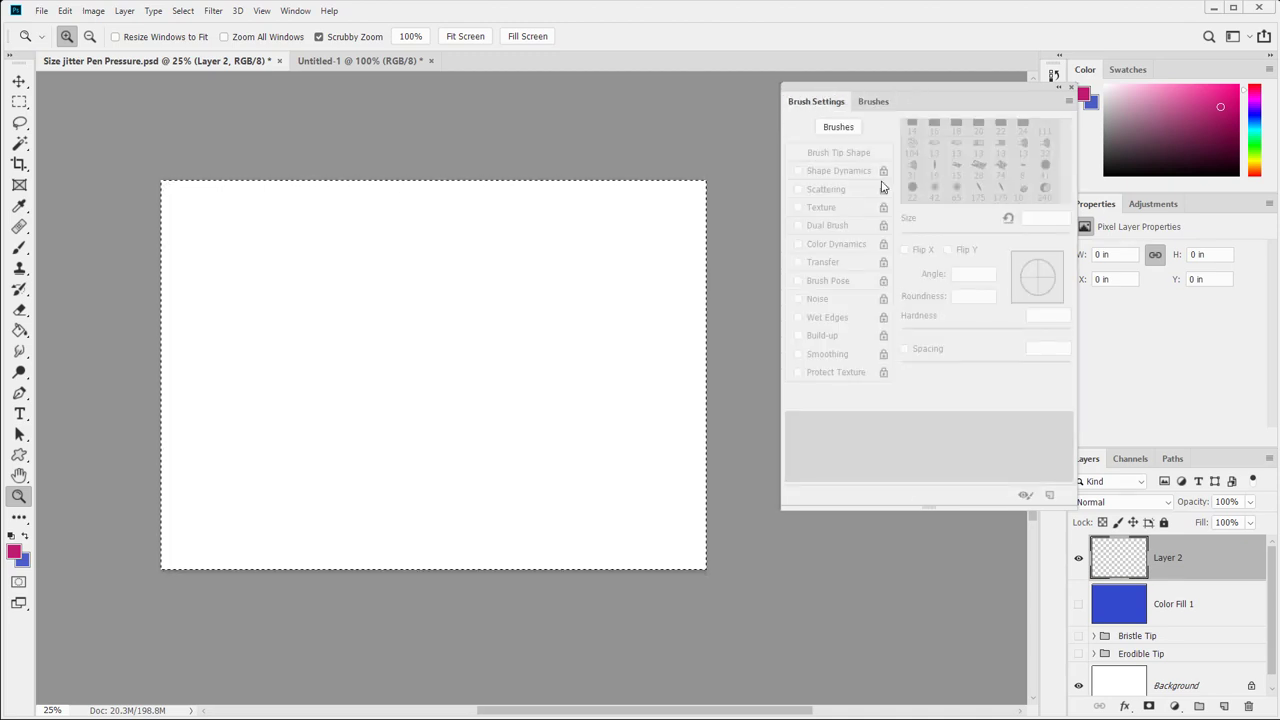
pyautogui.scroll(-1, 678, 249)
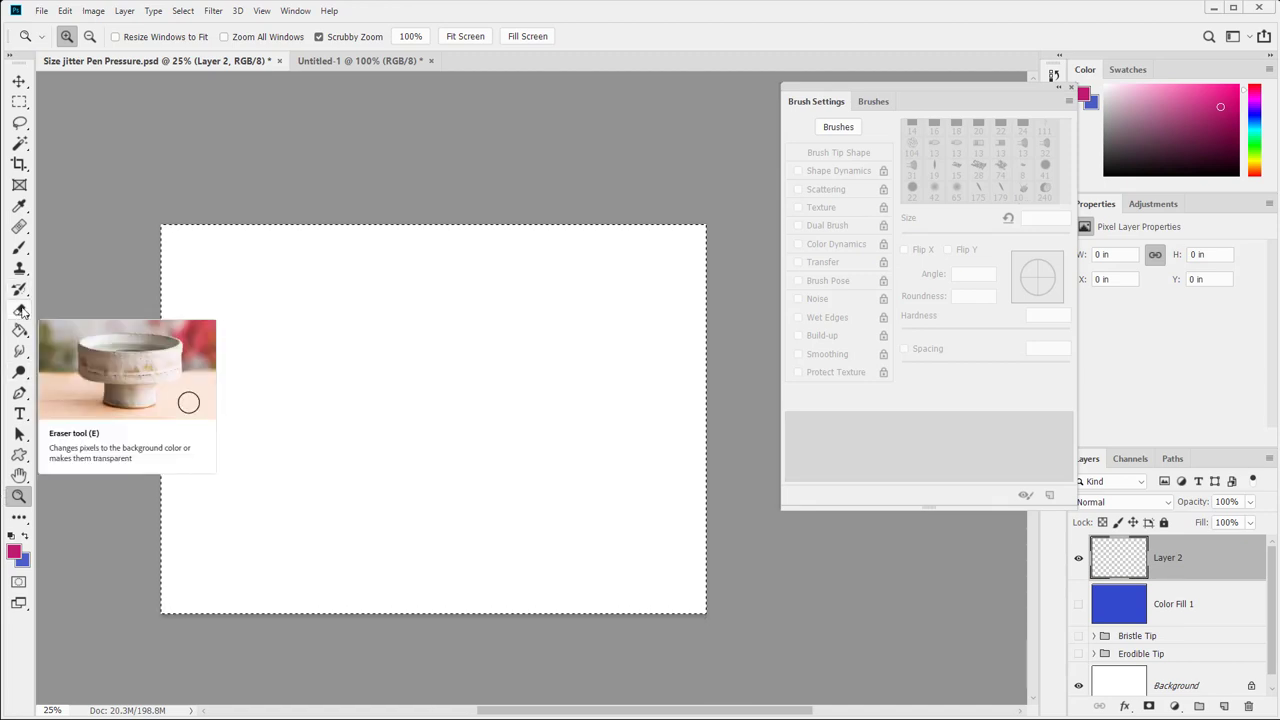
# Step: Activate the Brush tool and look through the available brush tip shapes, keeping the 1027 px snail tip selected
pyautogui.press('b')
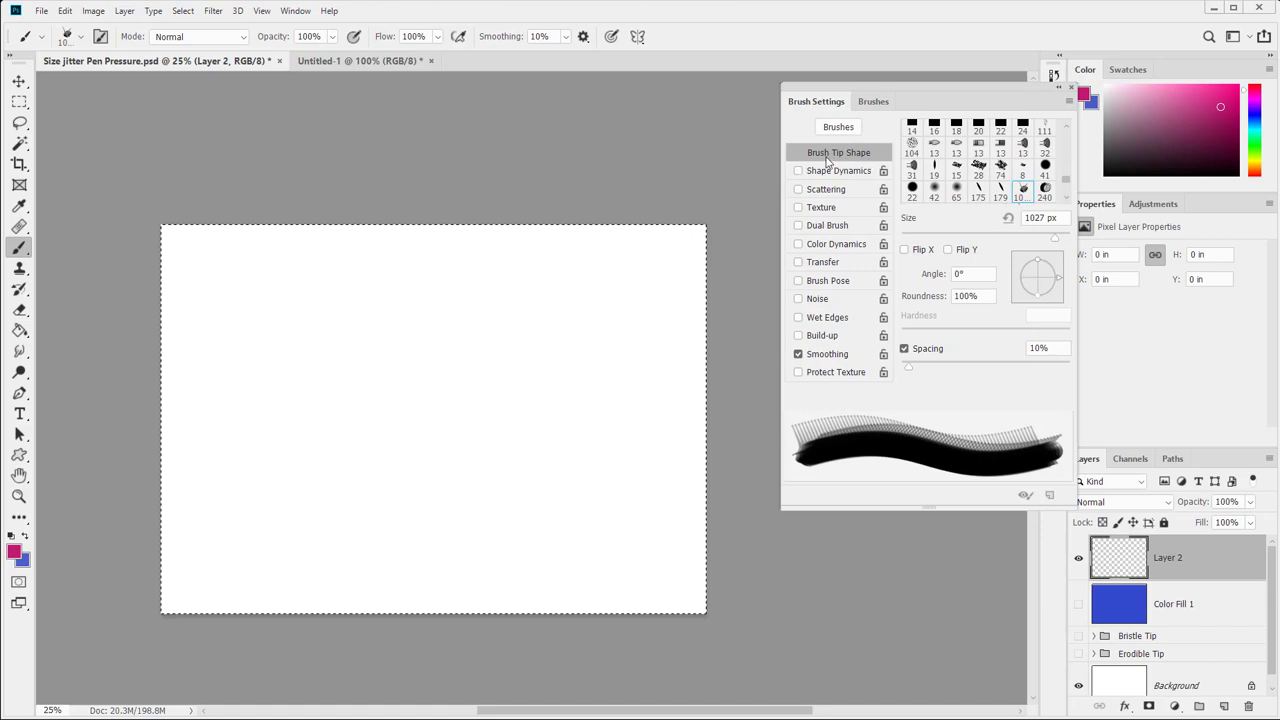
pyautogui.scroll(6, 1034, 163)
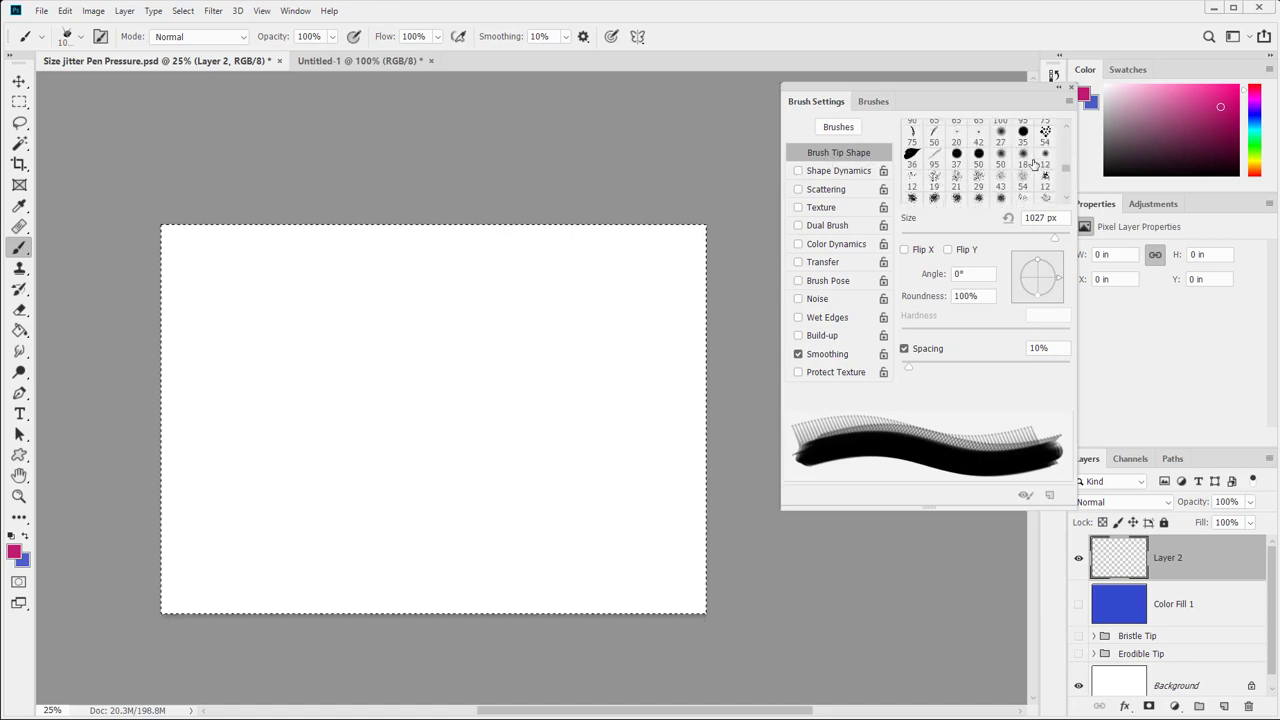
pyautogui.scroll(6, 1020, 165)
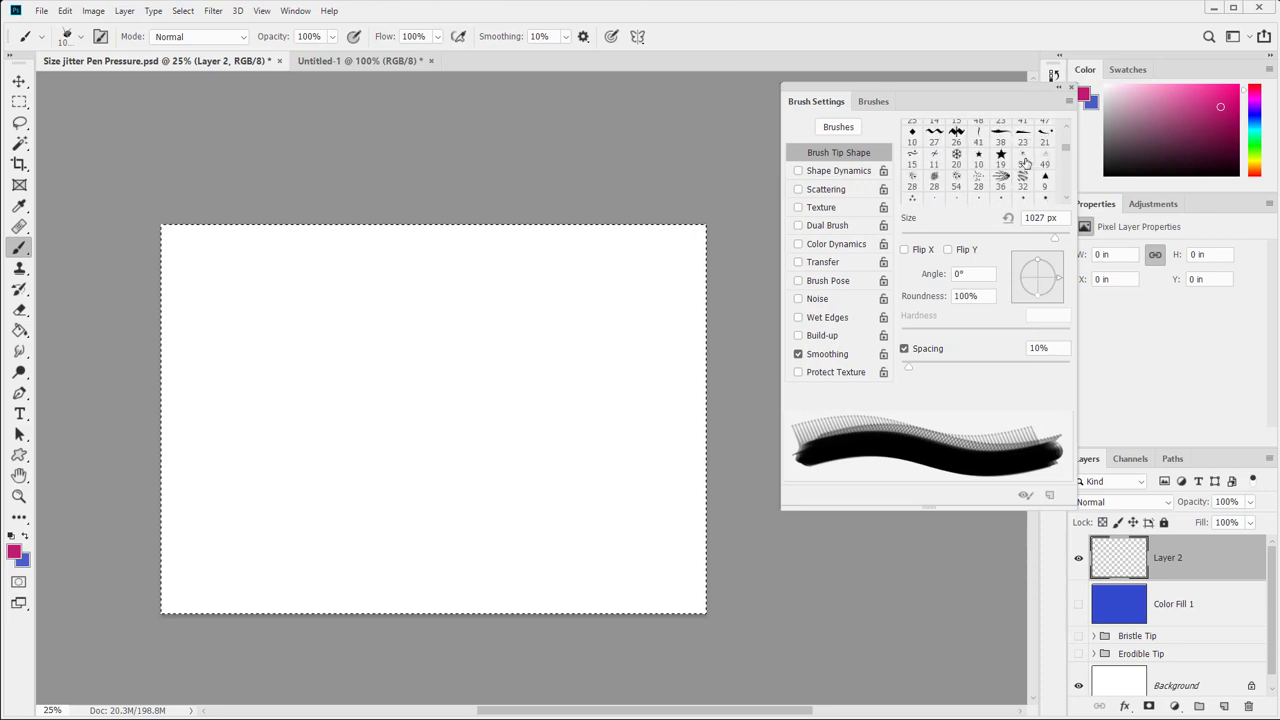
pyautogui.scroll(-6, 1006, 170)
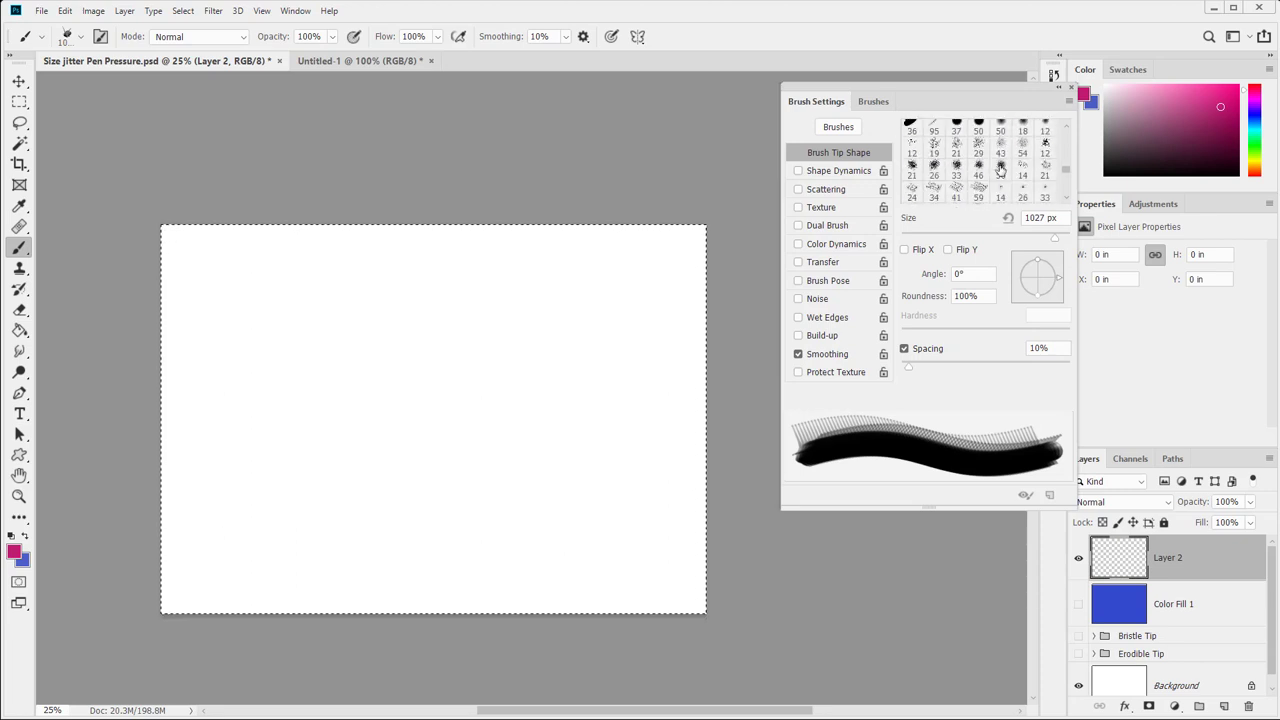
pyautogui.scroll(-5, 996, 175)
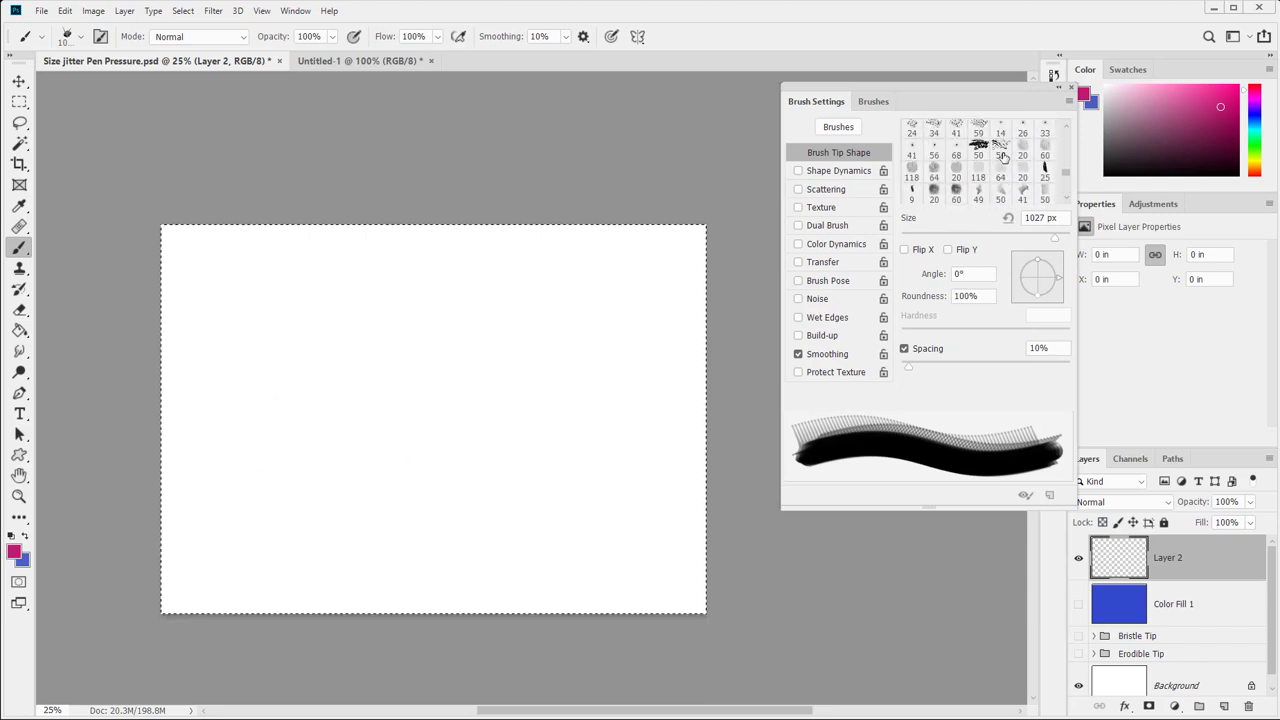
pyautogui.scroll(2, 1003, 156)
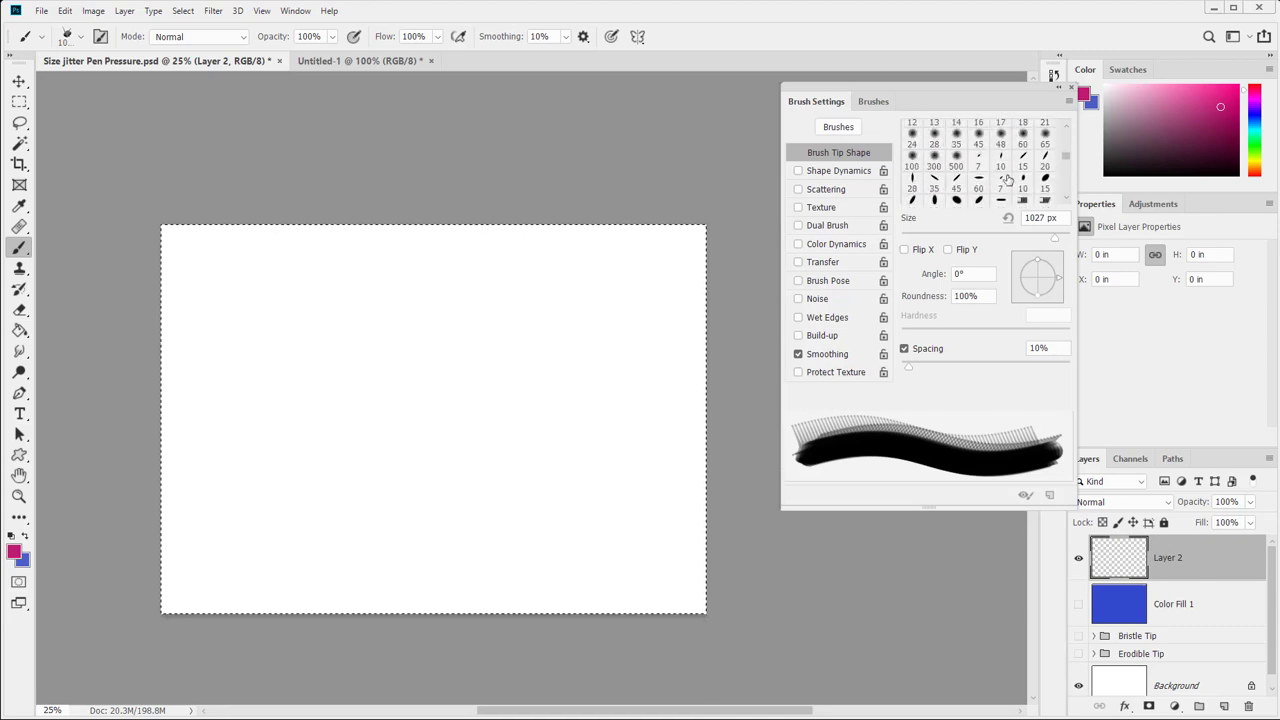
pyautogui.scroll(-6, 1007, 180)
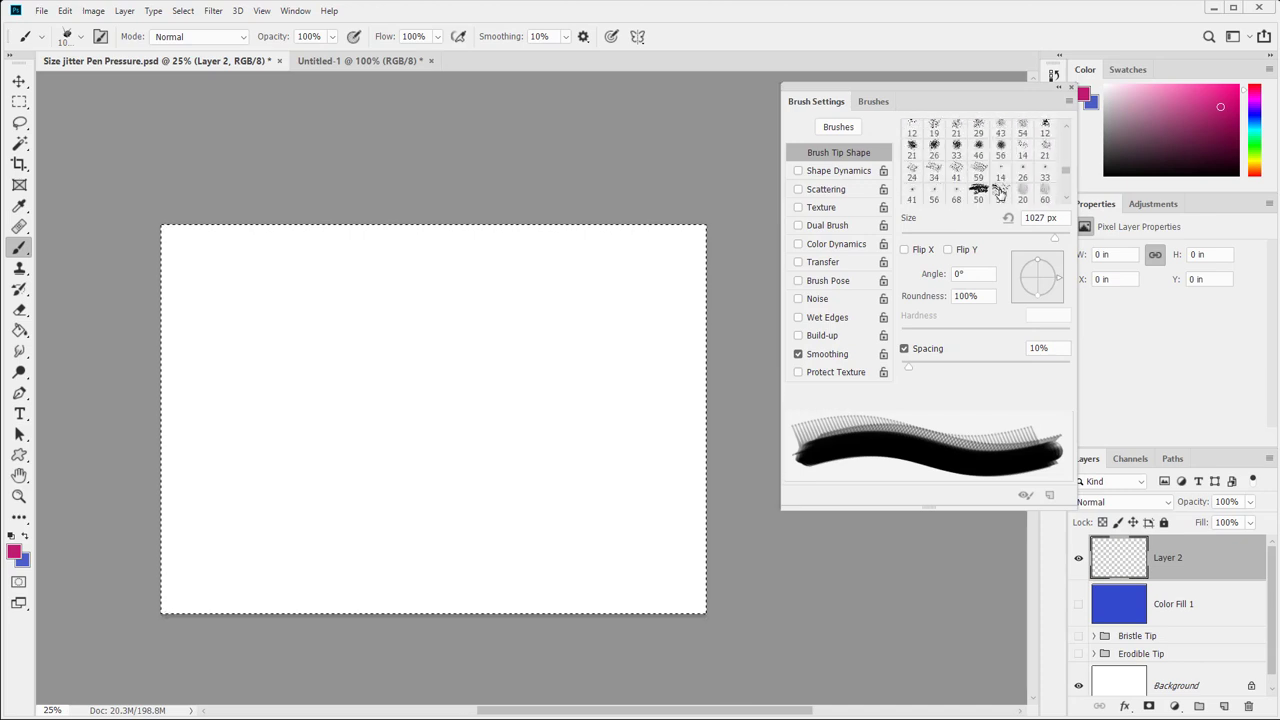
pyautogui.scroll(-4, 1000, 193)
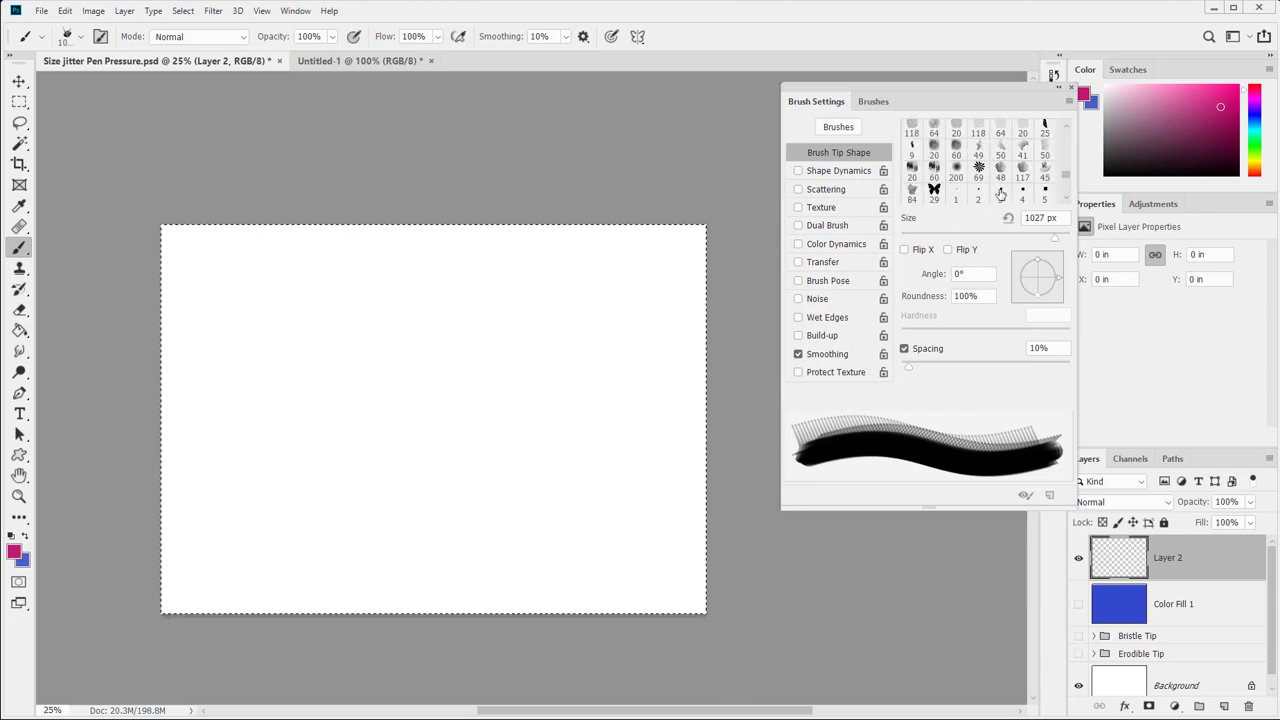
pyautogui.scroll(-2, 1000, 193)
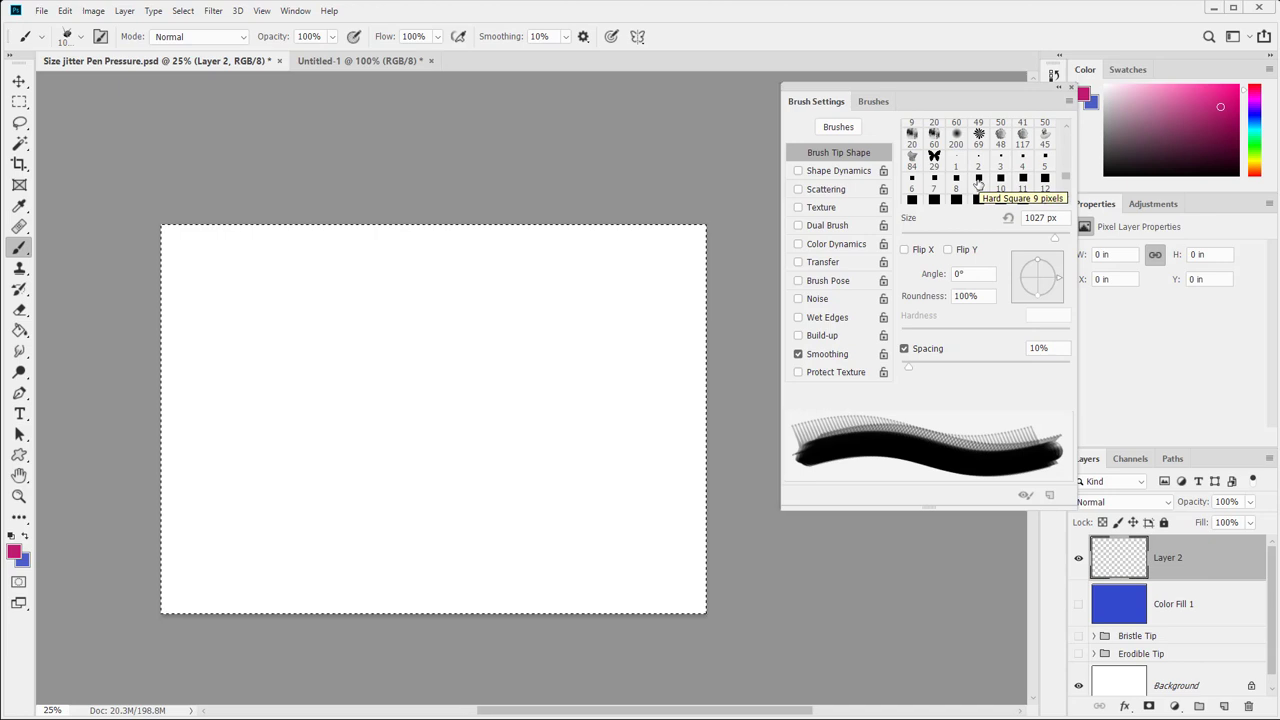
pyautogui.scroll(-5, 977, 184)
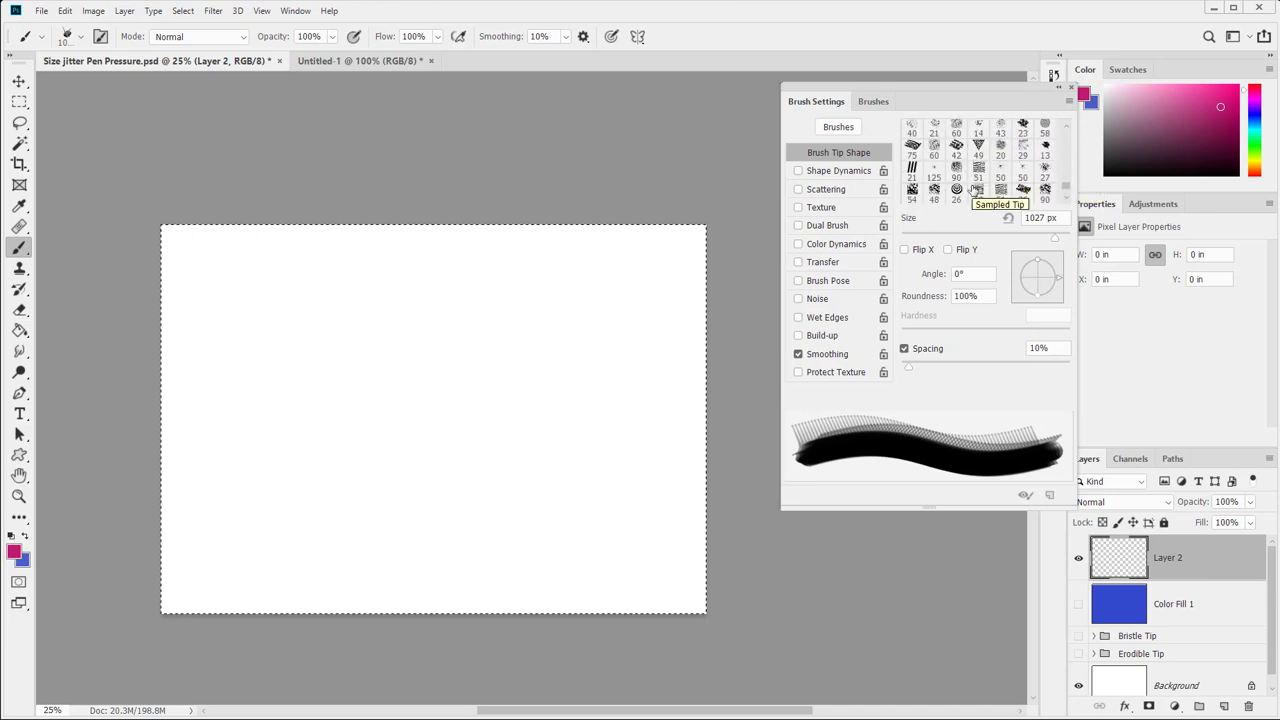
pyautogui.scroll(-3, 975, 190)
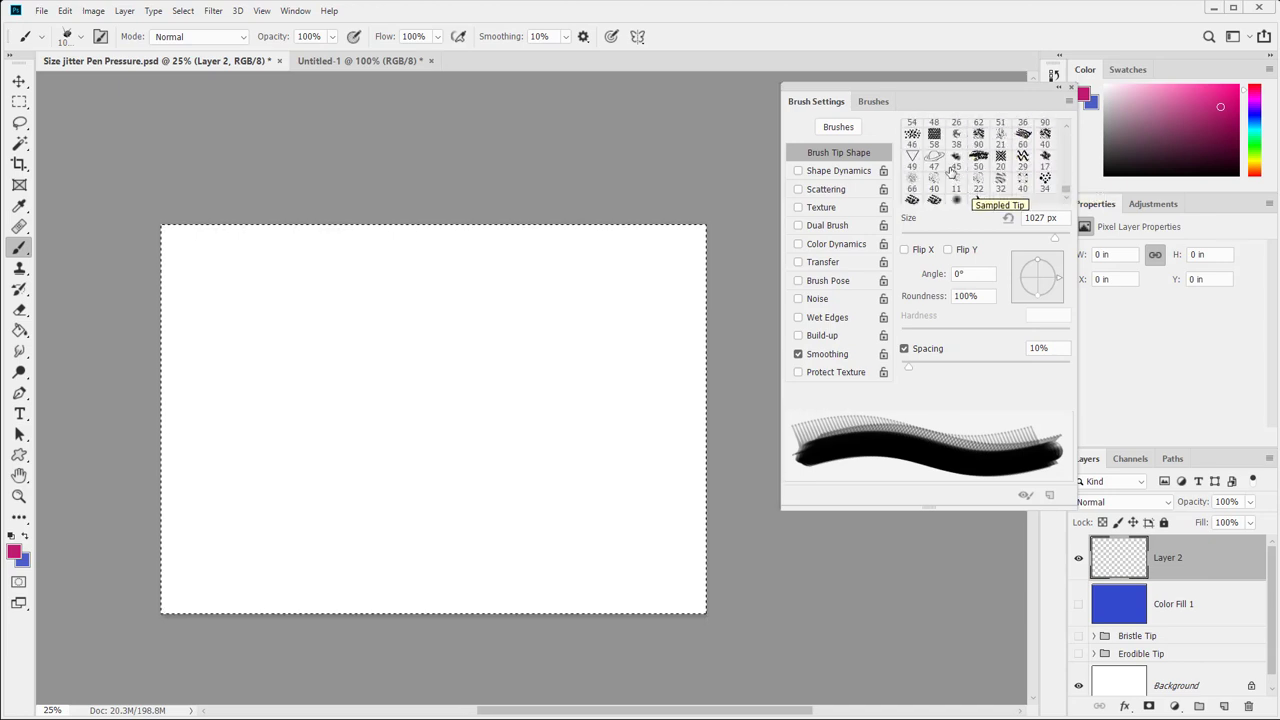
pyautogui.scroll(1, 950, 172)
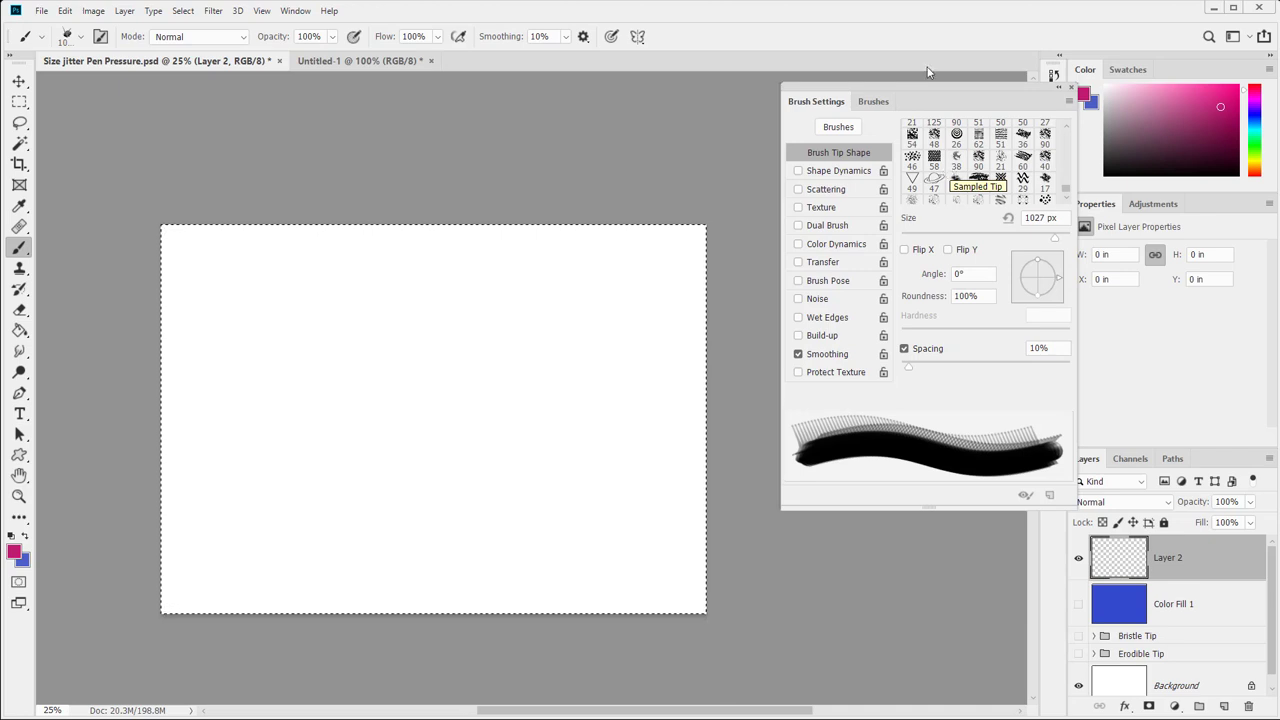
pyautogui.click(870, 101)
pyautogui.click(836, 101)
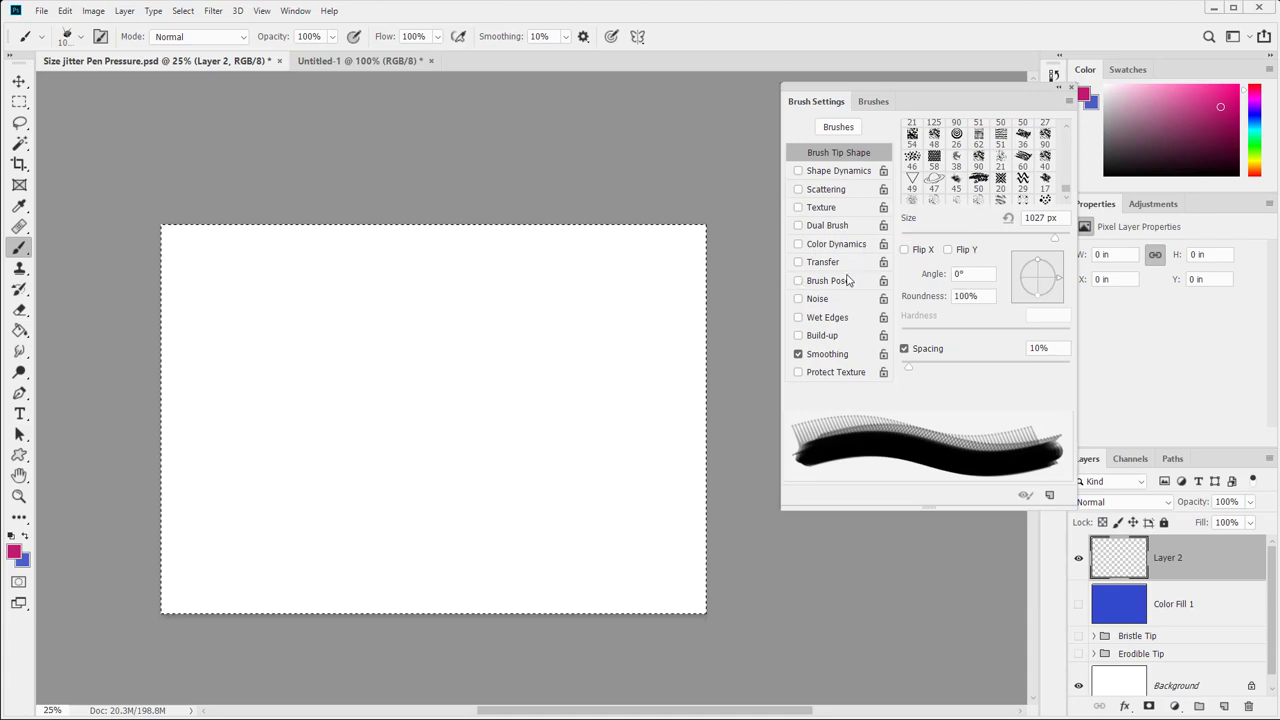
# Step: Enable Shape Dynamics for the snail brush and set its Angle Jitter control to Direction
pyautogui.click(833, 172)
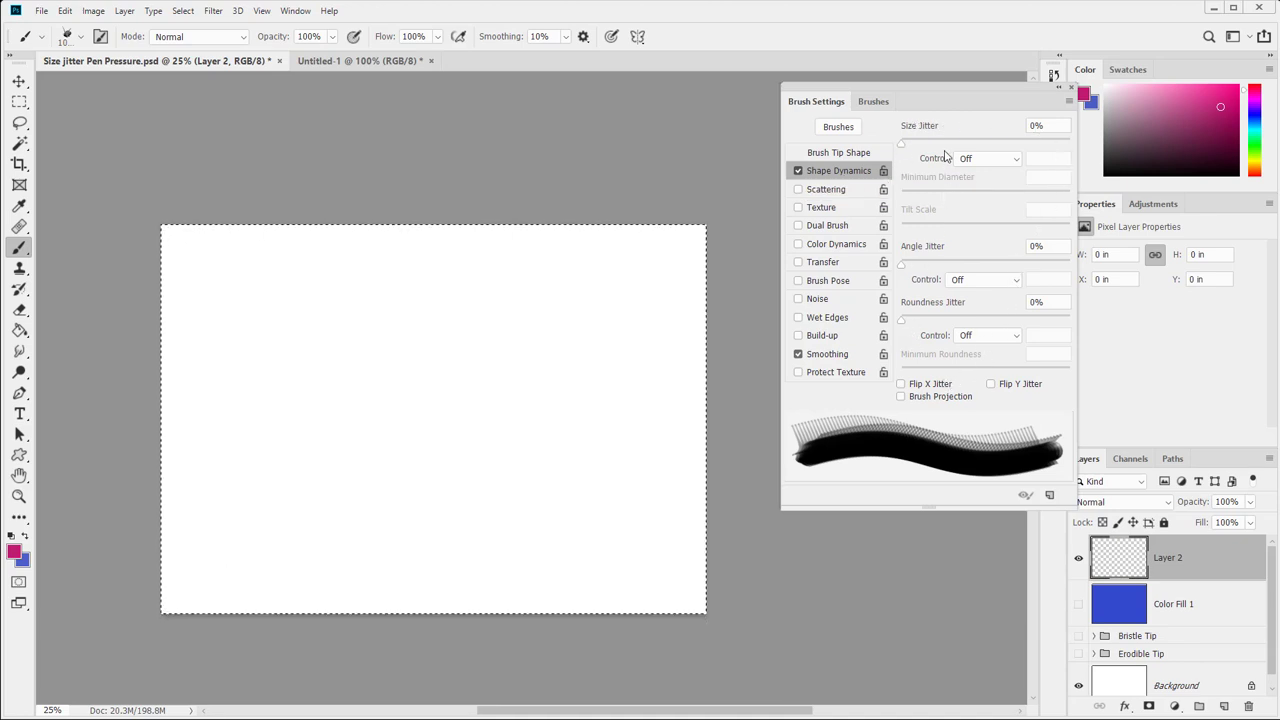
pyautogui.click(976, 285)
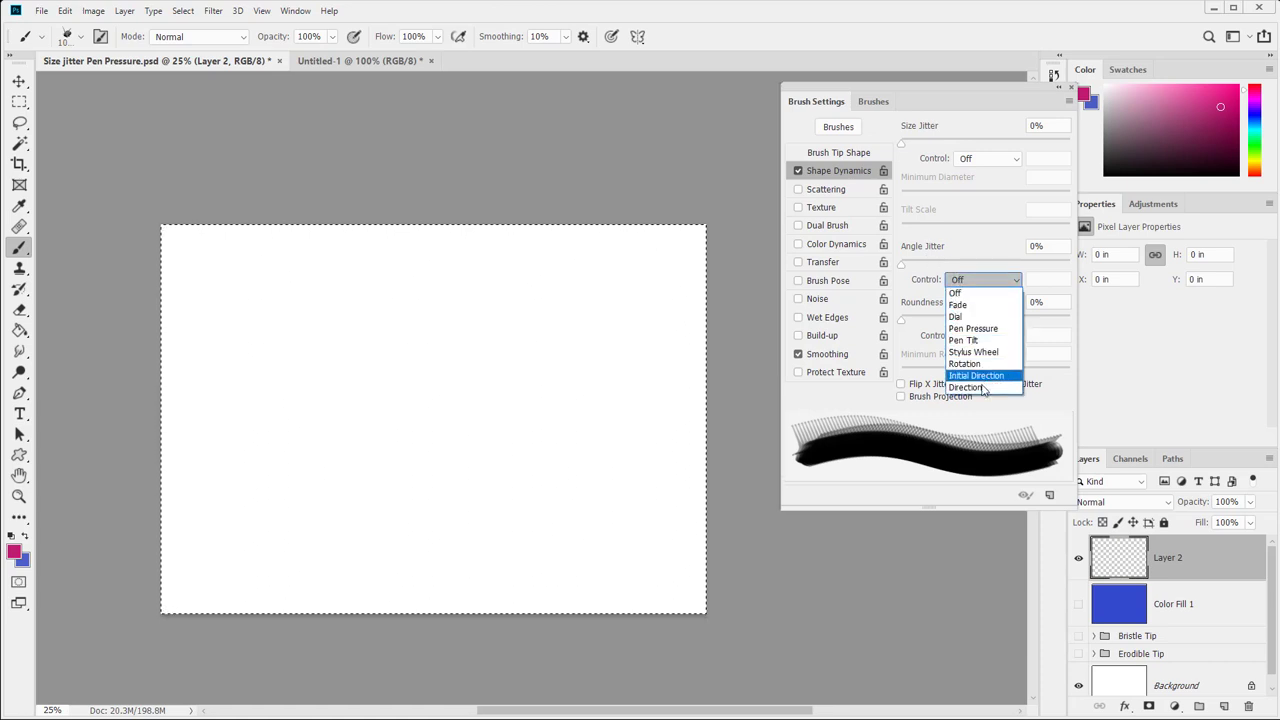
pyautogui.click(980, 388)
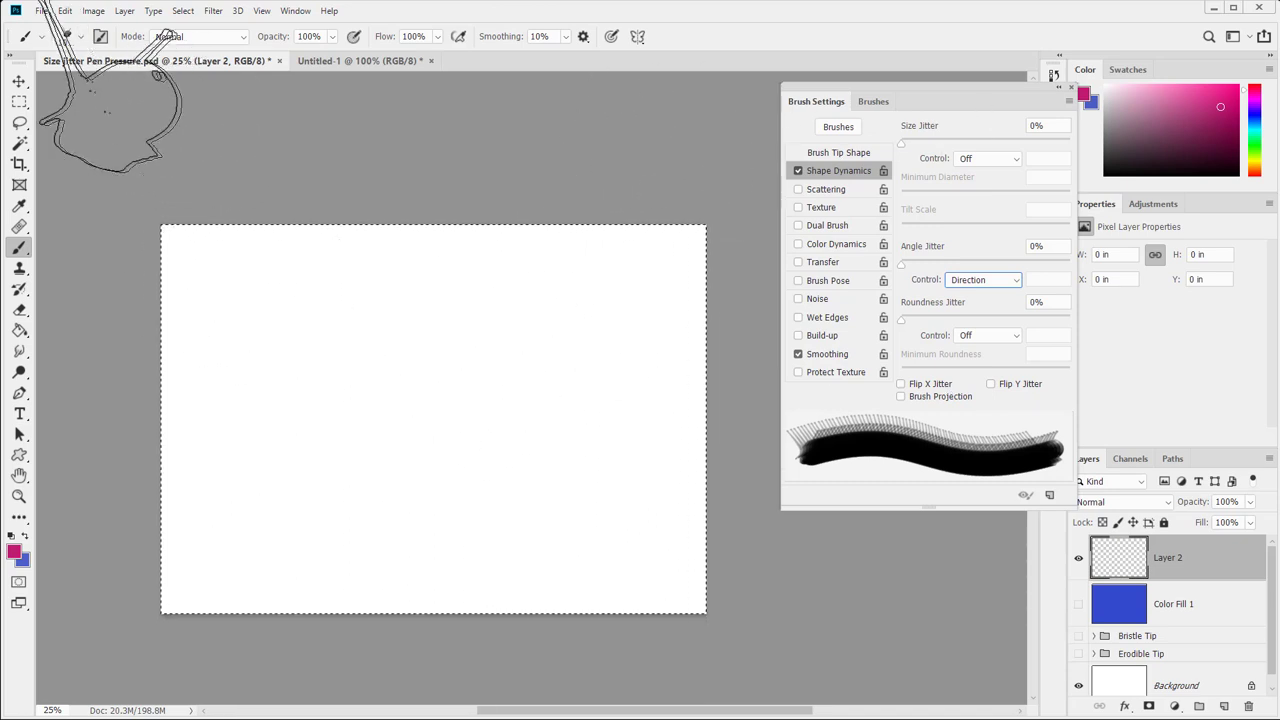
# Step: Reduce the snail brush to 60 px and stamp it once slightly right of the canvas centre
pyautogui.click(80, 37)
pyautogui.click(109, 84)
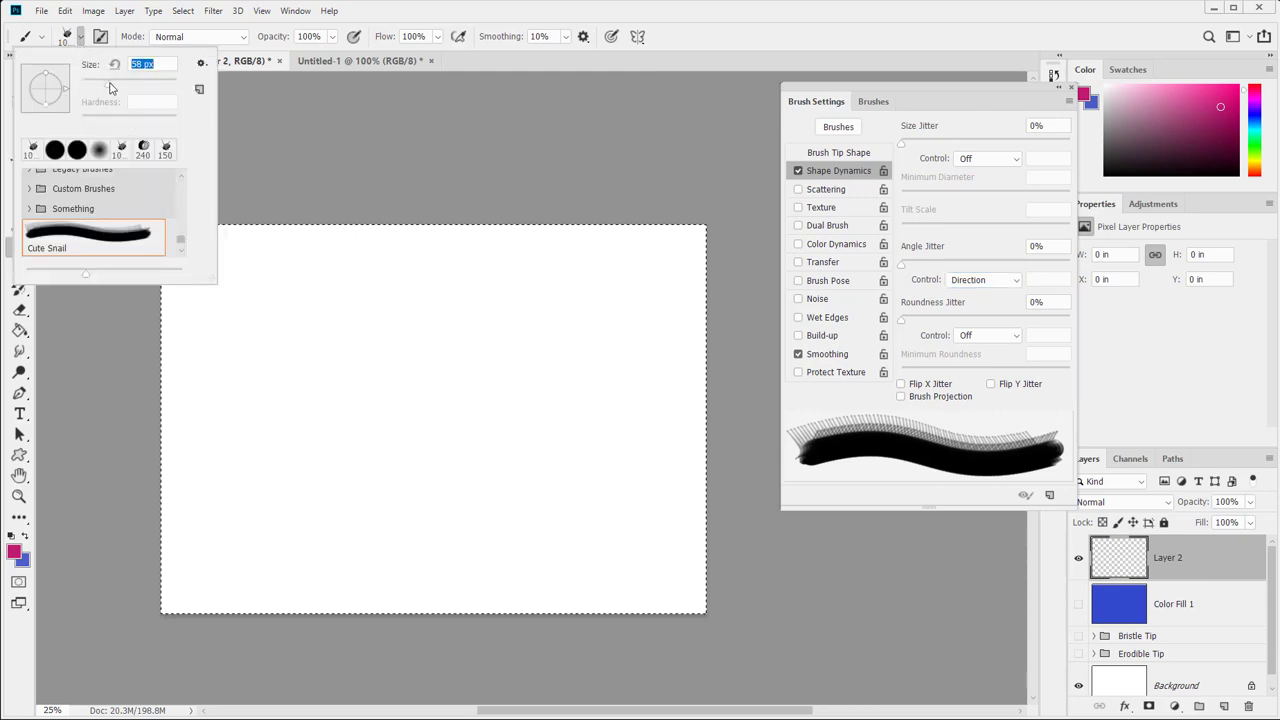
pyautogui.click(81, 37)
pyautogui.press(']')
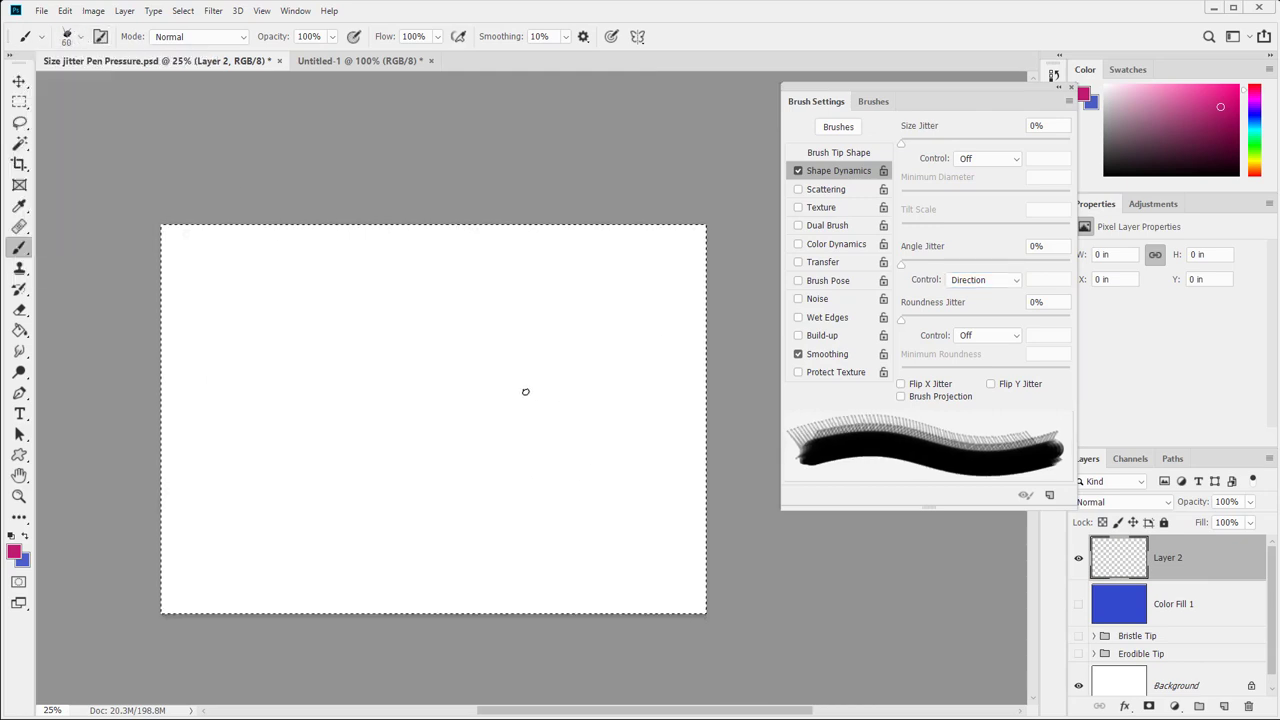
pyautogui.click(519, 382)
# Step: Enlarge the snail brush to 300 px and paint looping magenta strokes across the canvas on Layer 2
pyautogui.press(']')
pyautogui.press(']')
pyautogui.press(']')
pyautogui.press(']')
pyautogui.press(']')
pyautogui.press(']')
pyautogui.press(']')
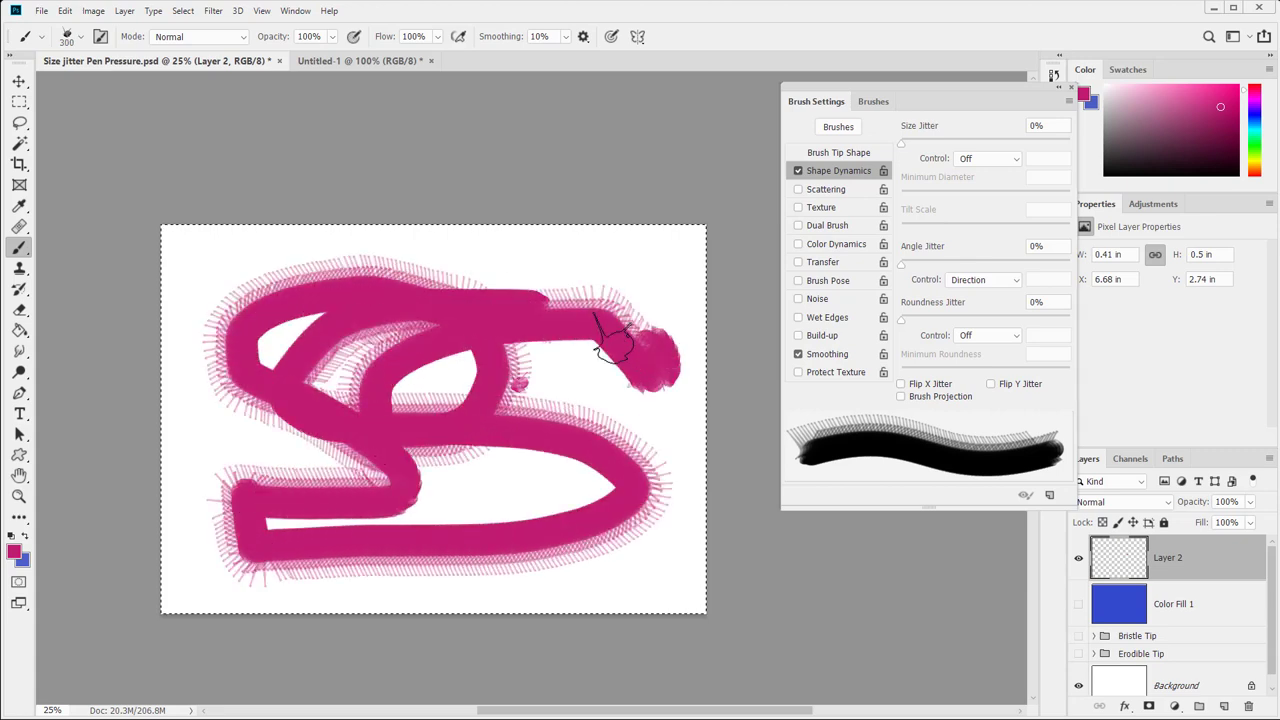
pyautogui.moveTo(626, 473); pyautogui.dragTo(305, 487)
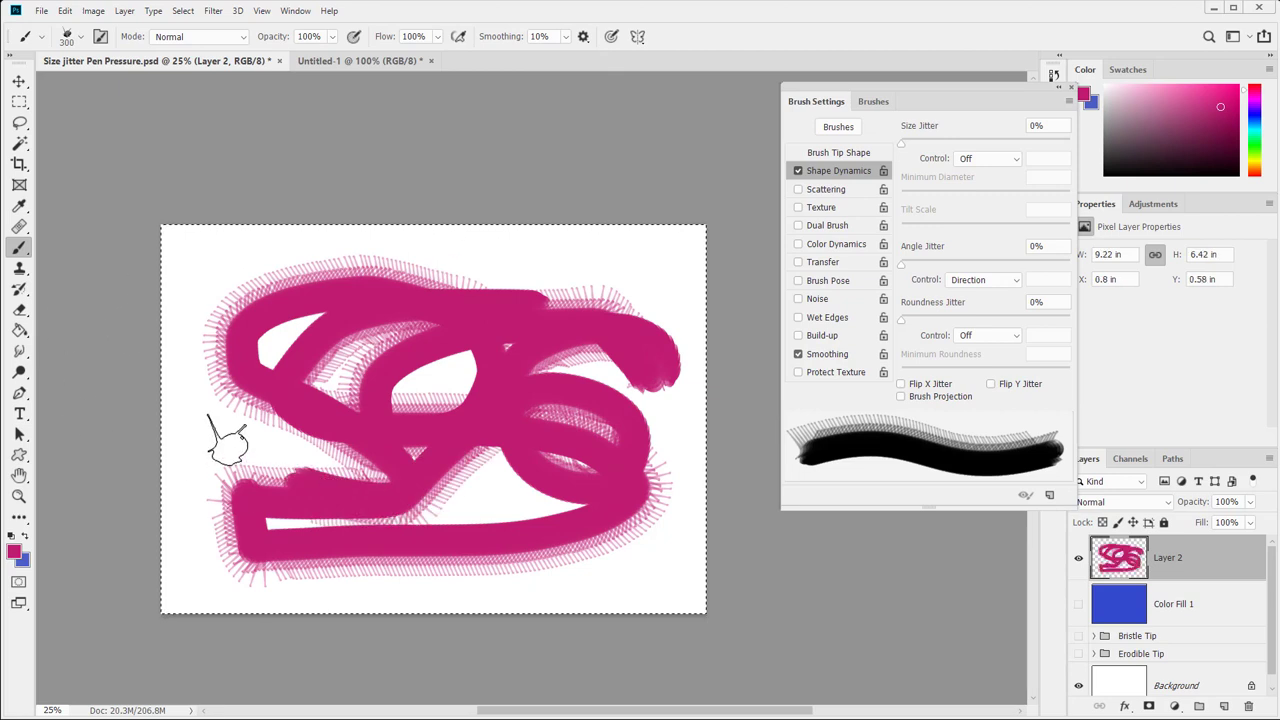
# Step: Choose the Horrifying Snail Tube preset at 240 px, make blue the foreground colour and paint over the magenta strokes
pyautogui.click(873, 101)
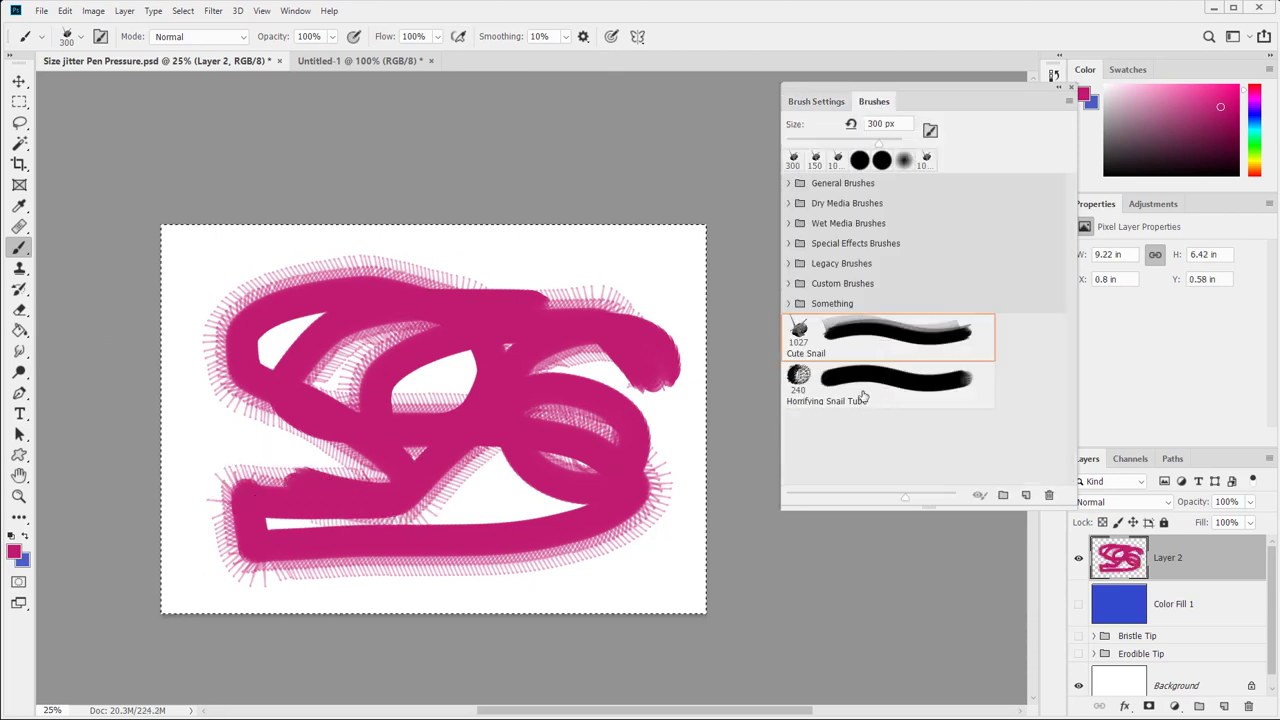
pyautogui.click(857, 396)
pyautogui.click(26, 540)
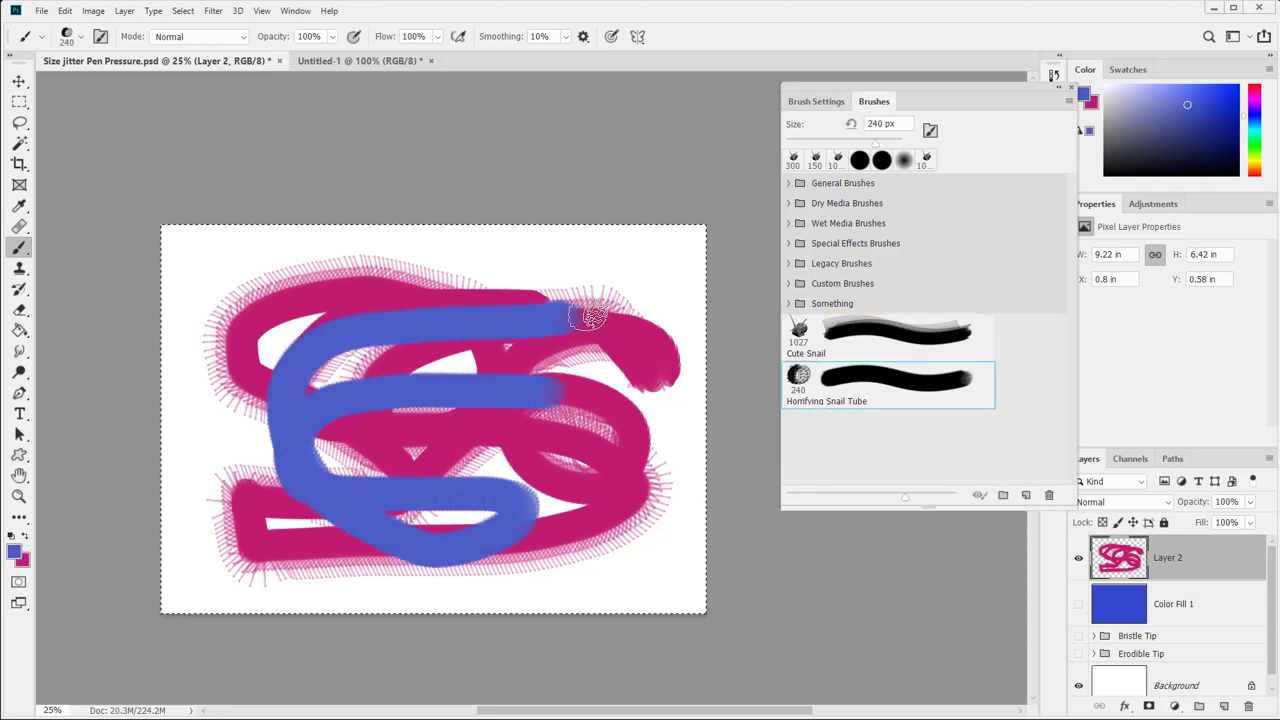
# Step: Return to the Cute Snail preset at 1027 px and paint broad blue strokes over the existing ones
pyautogui.press(',')
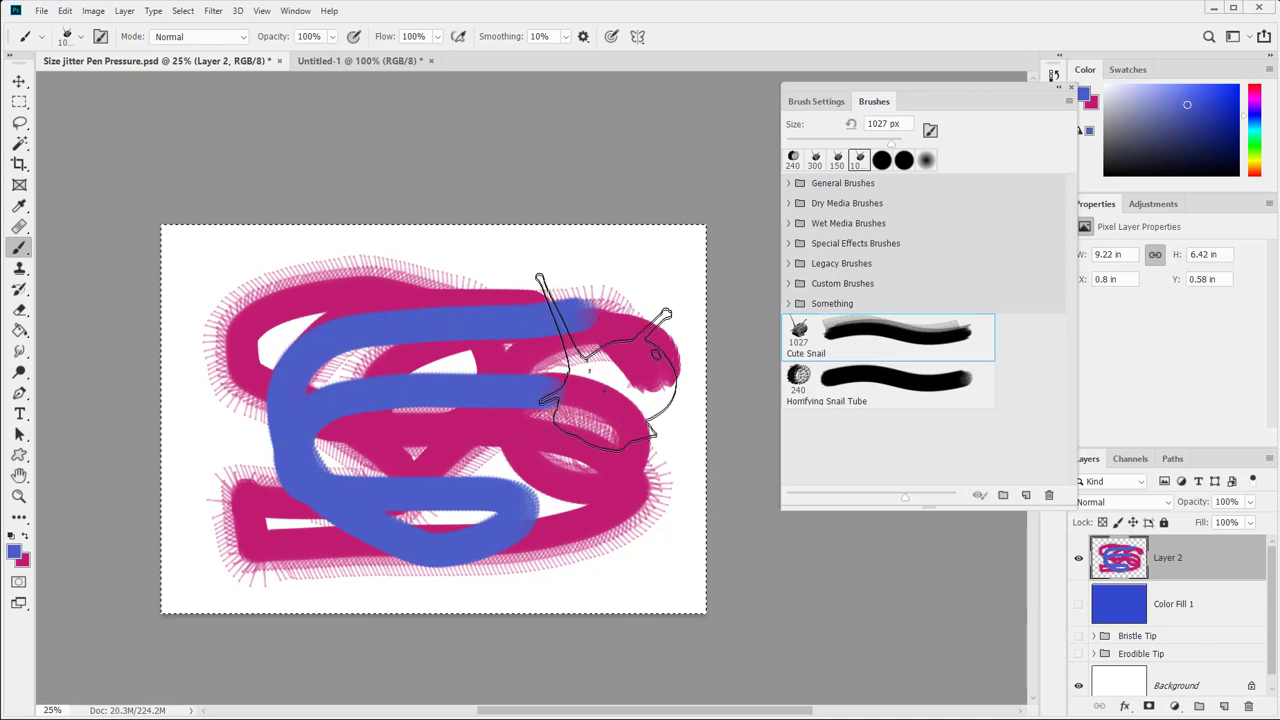
pyautogui.moveTo(383, 485); pyautogui.dragTo(668, 480)
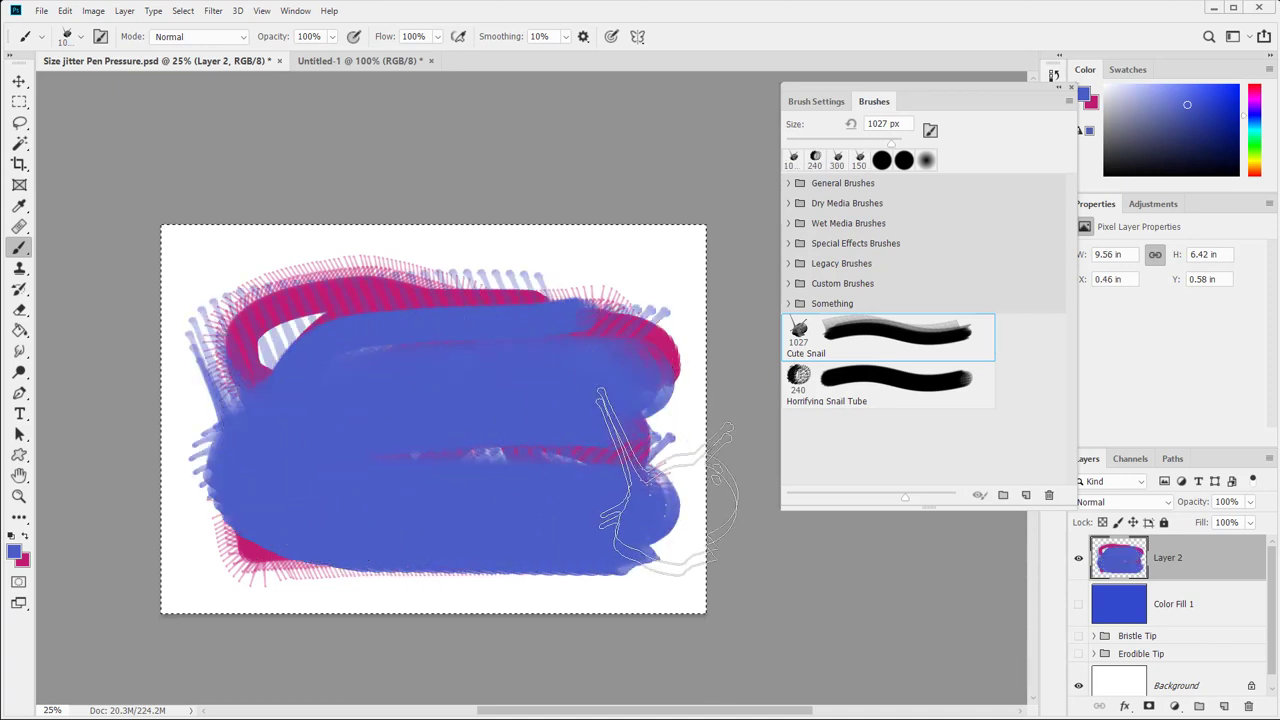
# Step: Clear all the painted strokes from Layer 2 and reduce the Cute Snail brush size to 200 px
pyautogui.moveTo(1175, 553)
pyautogui.mouseDown()
pyautogui.moveTo(1191, 603)
pyautogui.moveTo(1181, 553)
pyautogui.mouseUp()
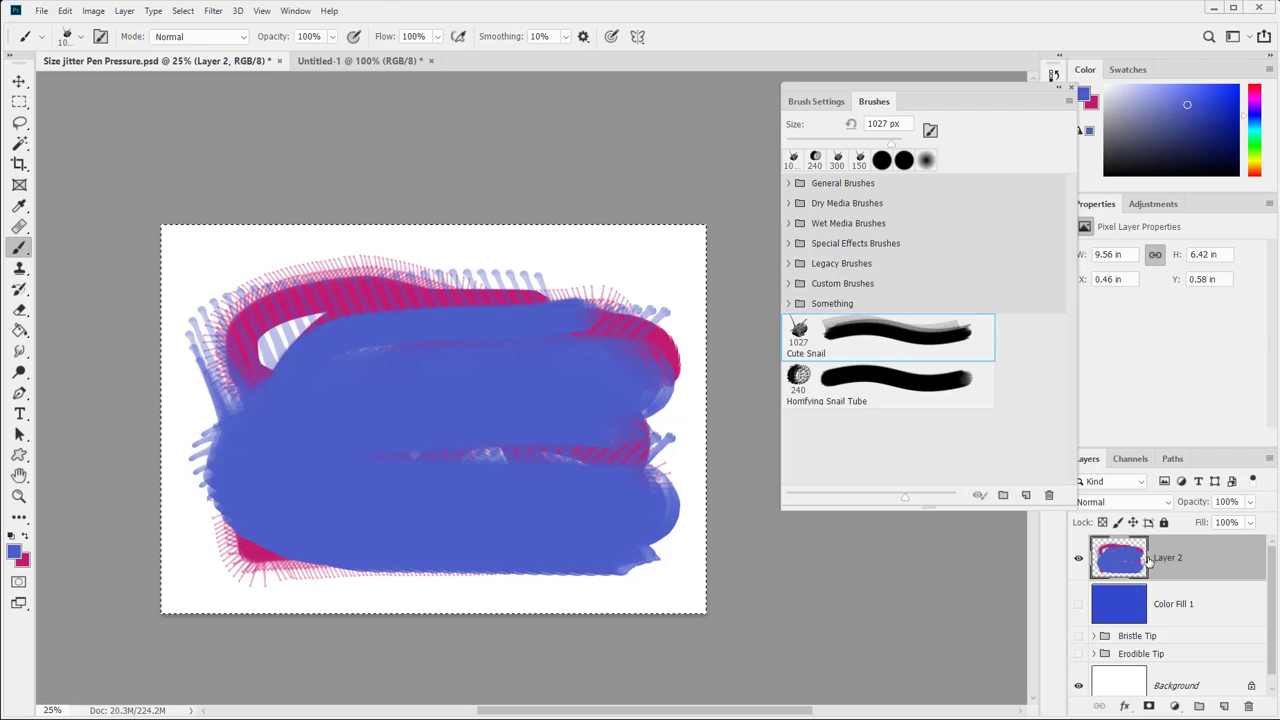
pyautogui.press('Delete')
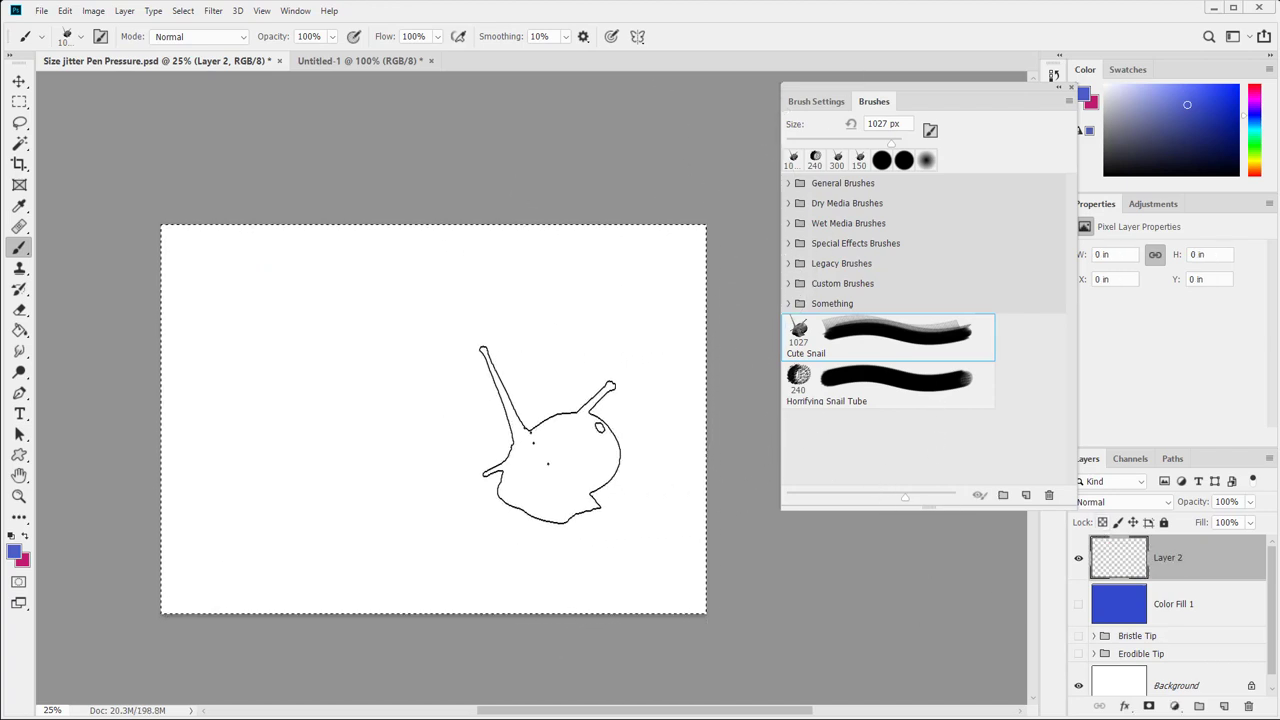
pyautogui.press('[')
pyautogui.press('[')
pyautogui.press('[')
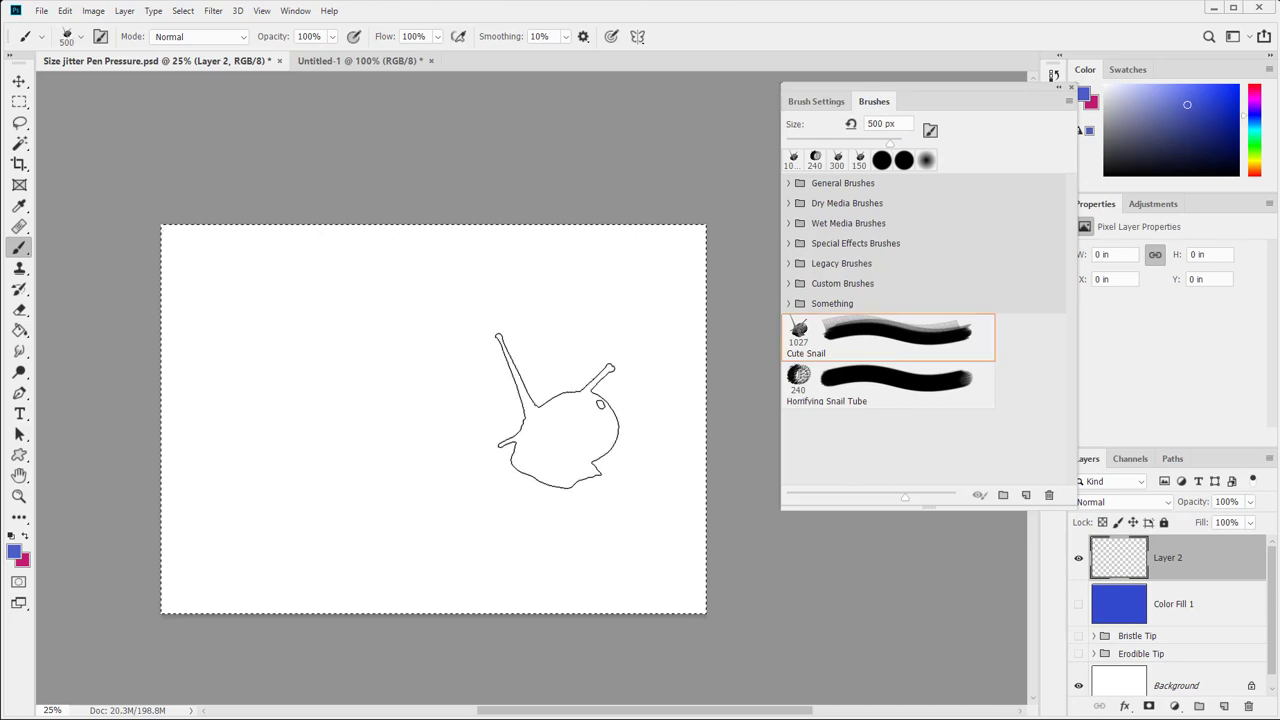
pyautogui.press('[')
pyautogui.press('[')
pyautogui.press('[')
pyautogui.press('[')
pyautogui.press('[')
pyautogui.press('[')
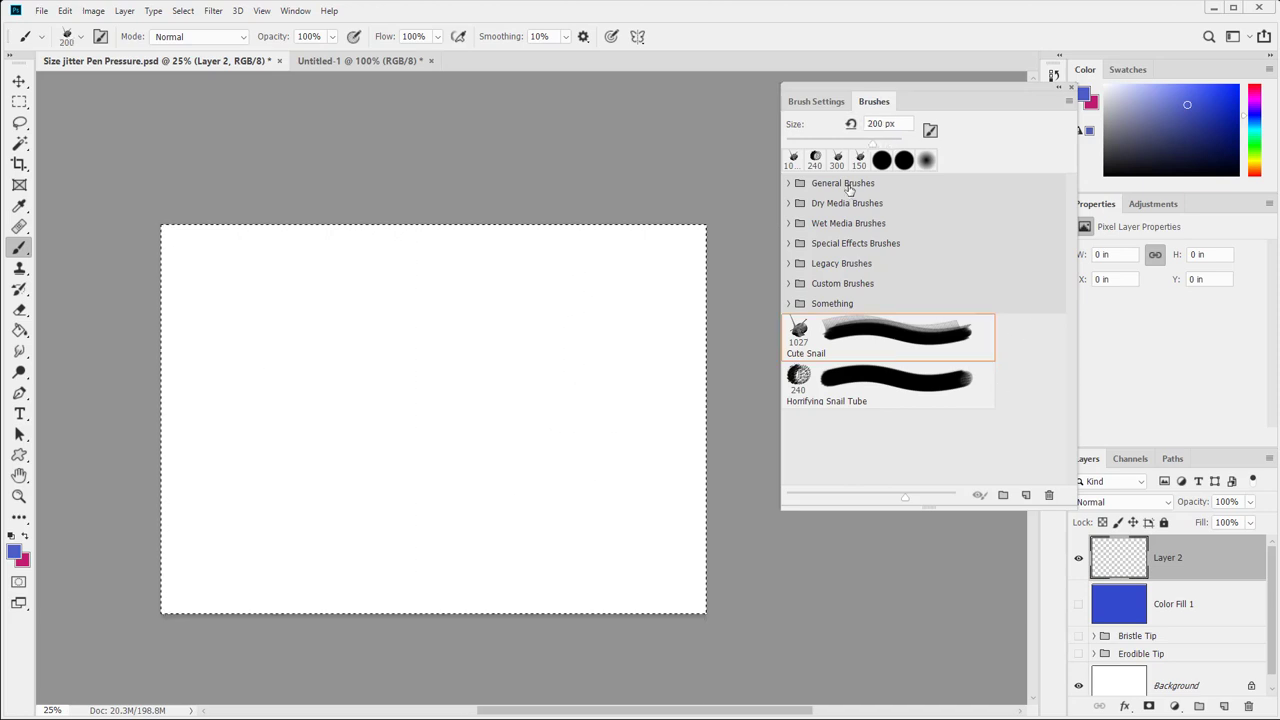
# Step: Enable Shape Dynamics again for the 200 px Cute Snail brush
pyautogui.click(816, 102)
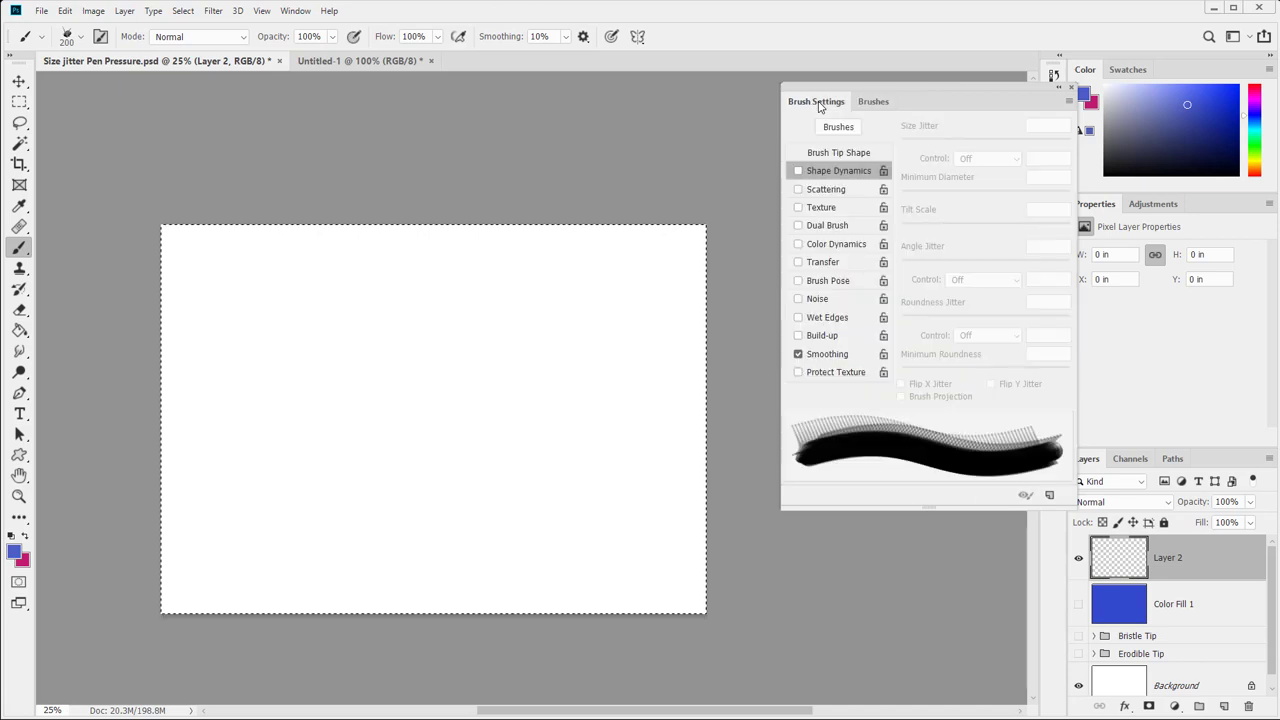
pyautogui.click(798, 171)
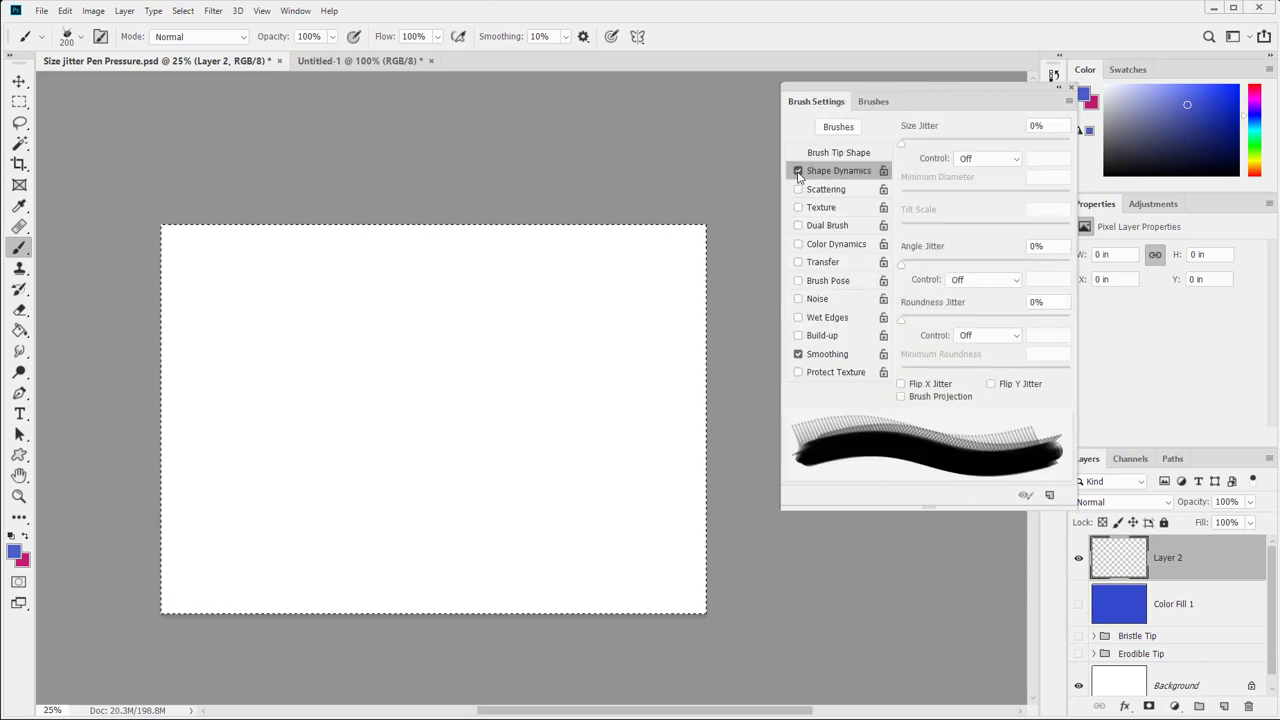
# Step: Set the Roundness Jitter control to Rotation and save the brush as a new preset named Snail With Angle Jitter
pyautogui.click(970, 335)
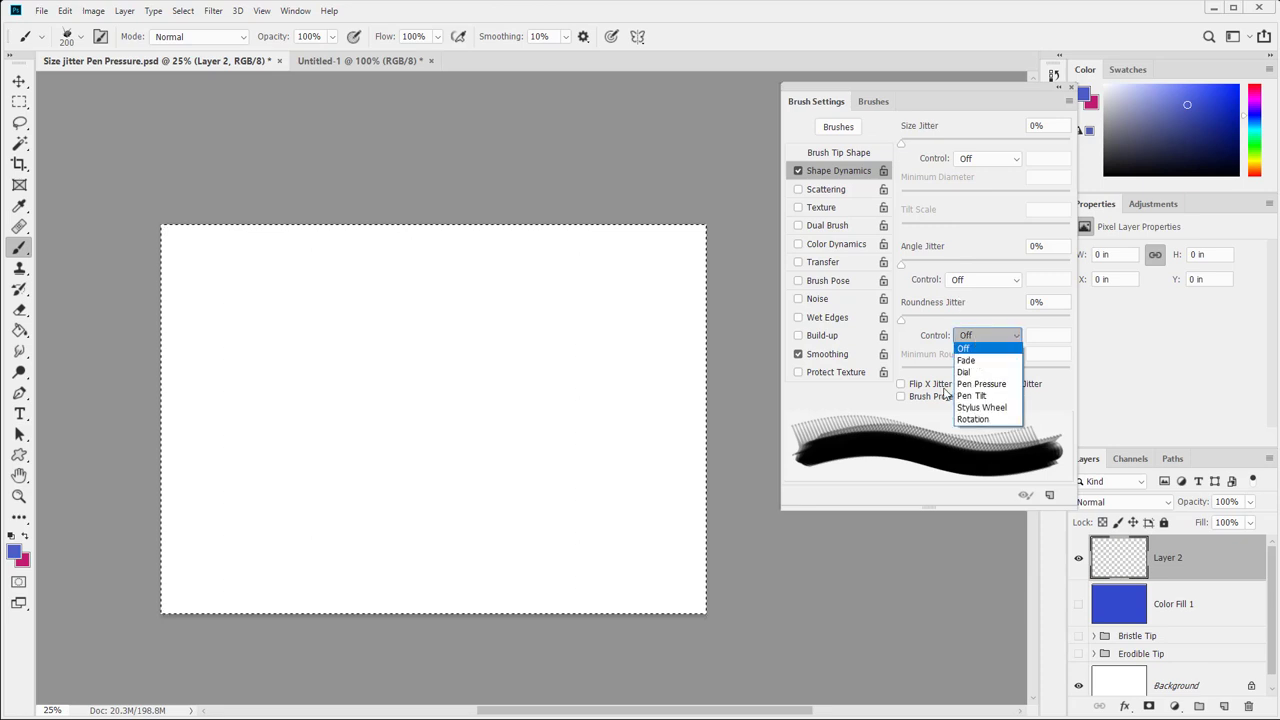
pyautogui.click(972, 419)
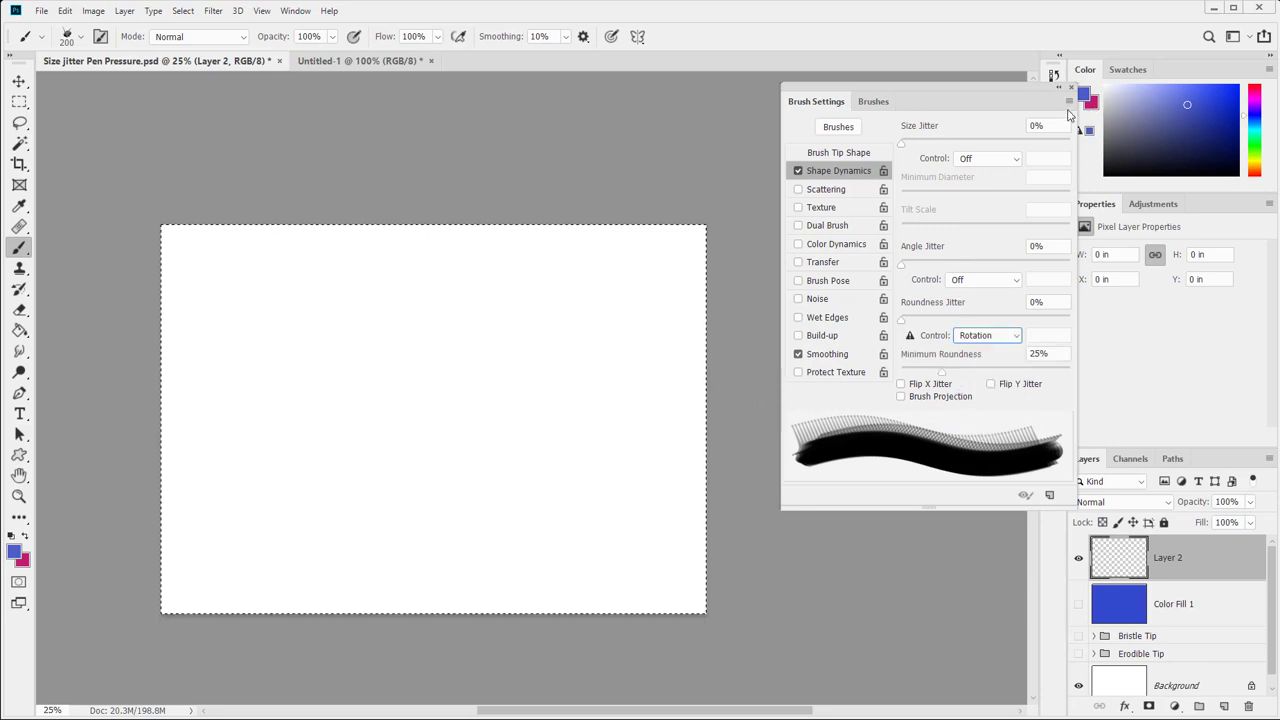
pyautogui.click(1069, 102)
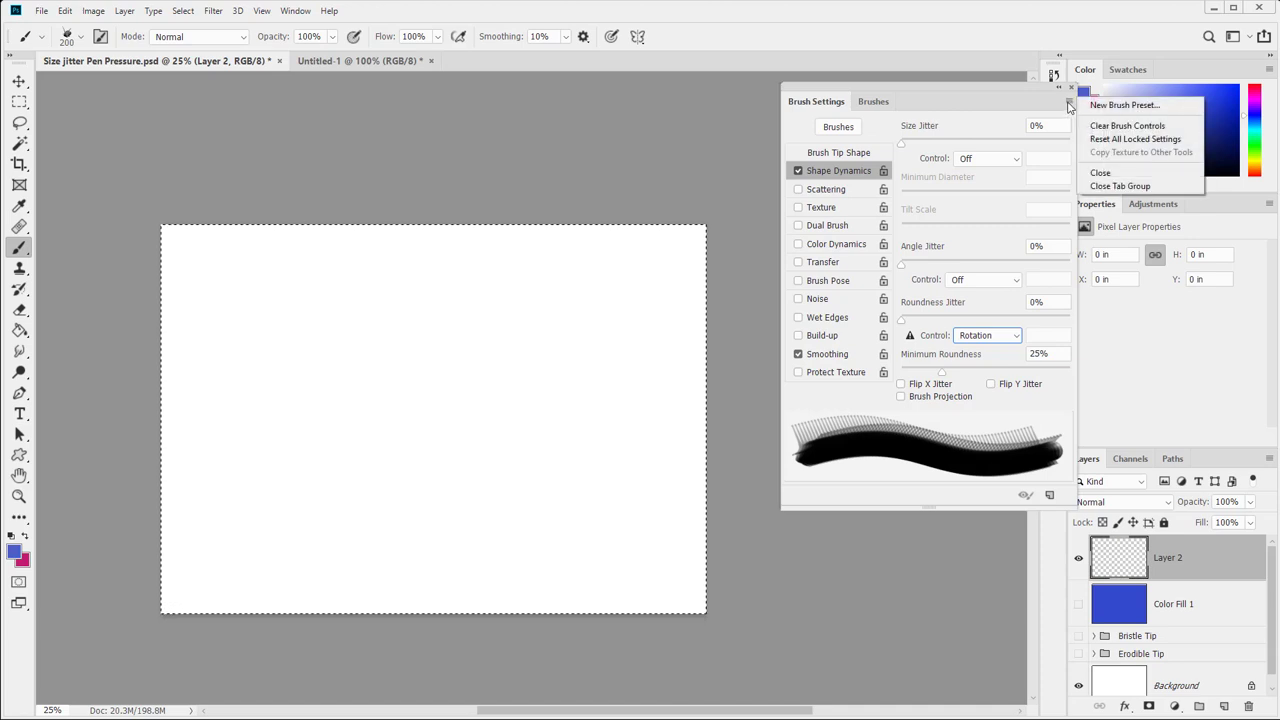
pyautogui.click(1178, 107)
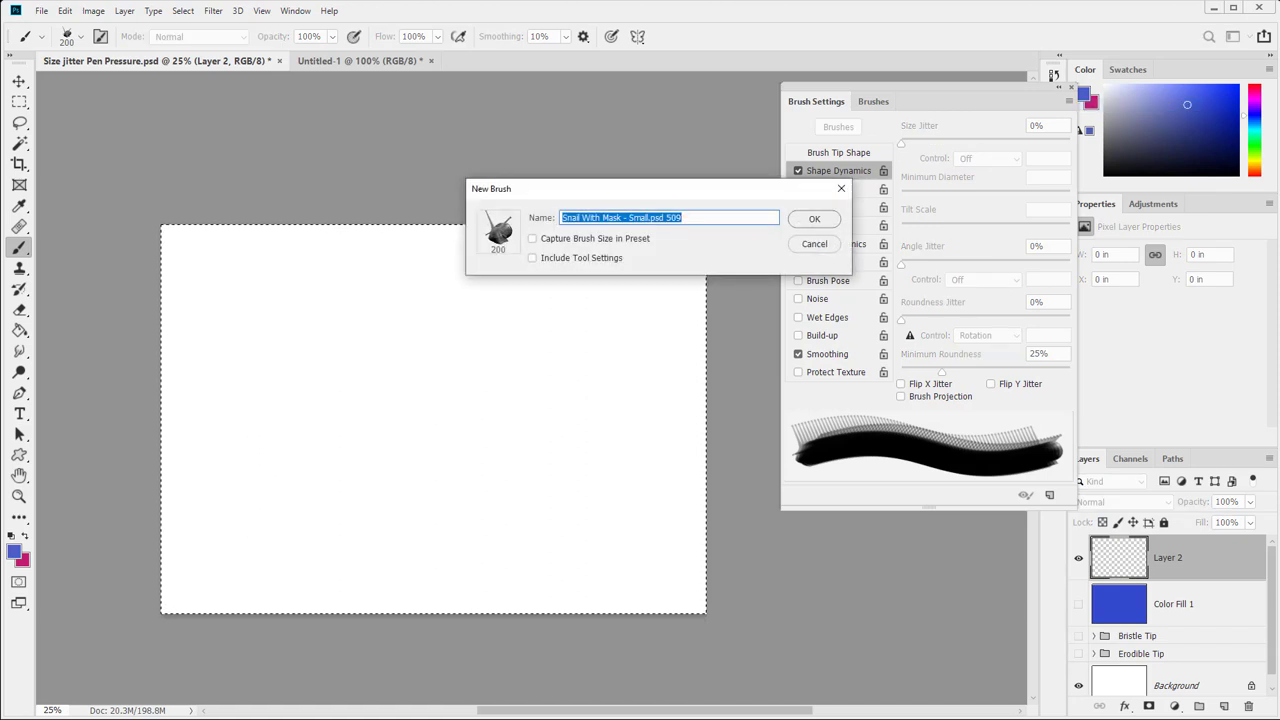
pyautogui.click(628, 217)
pyautogui.moveTo(602, 217); pyautogui.dragTo(682, 217)
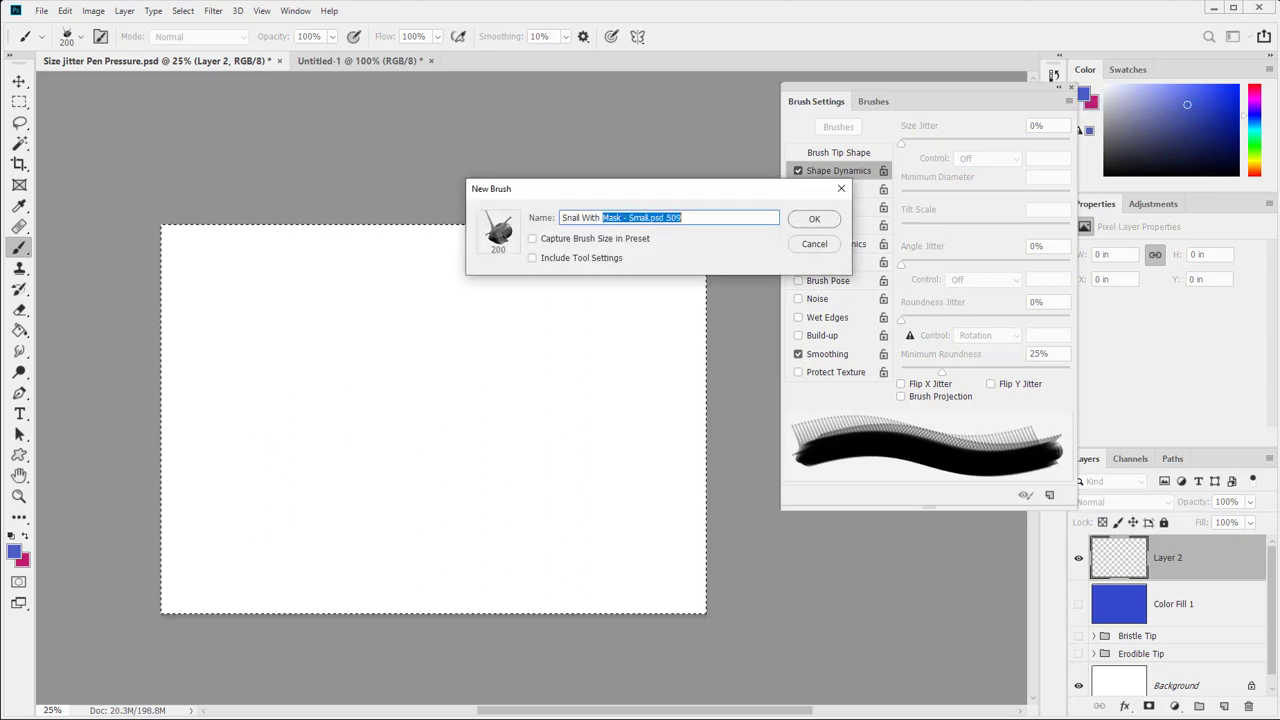
pyautogui.write('Angle Jitter')
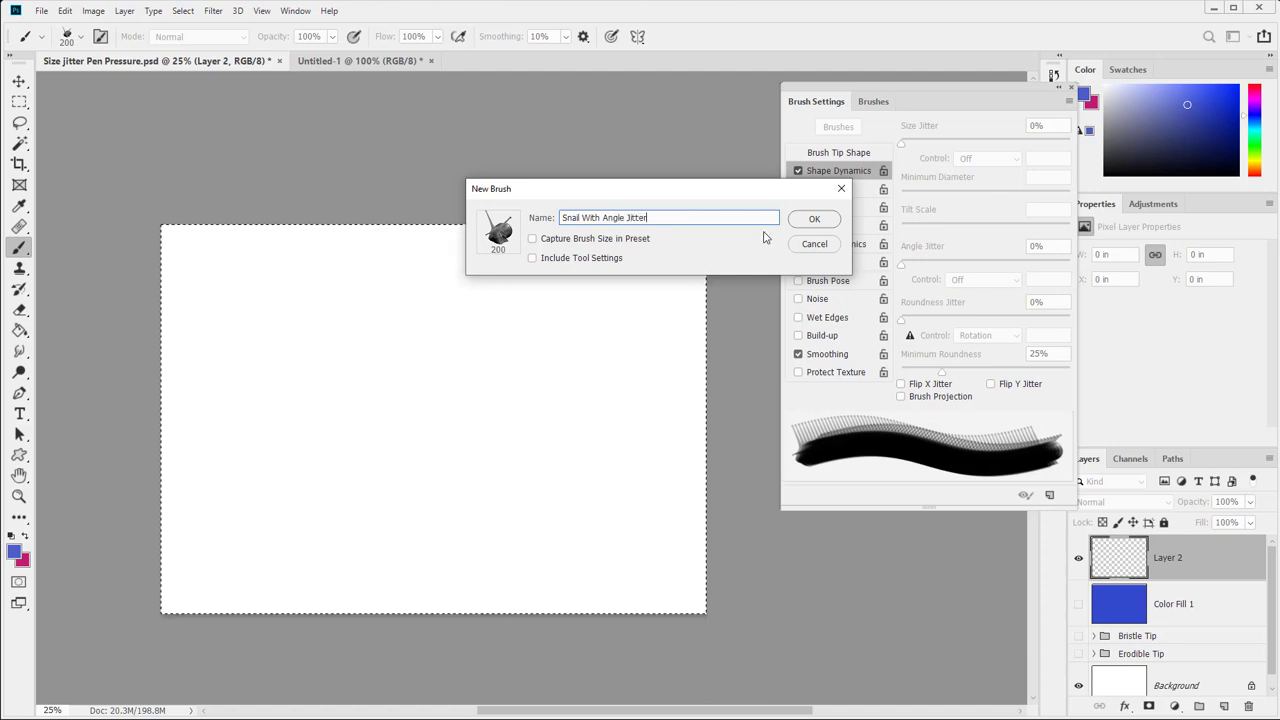
pyautogui.click(814, 219)
# Step: Paint looping blue strokes across the canvas with the Snail With Angle Jitter preset at 200 px
pyautogui.click(873, 101)
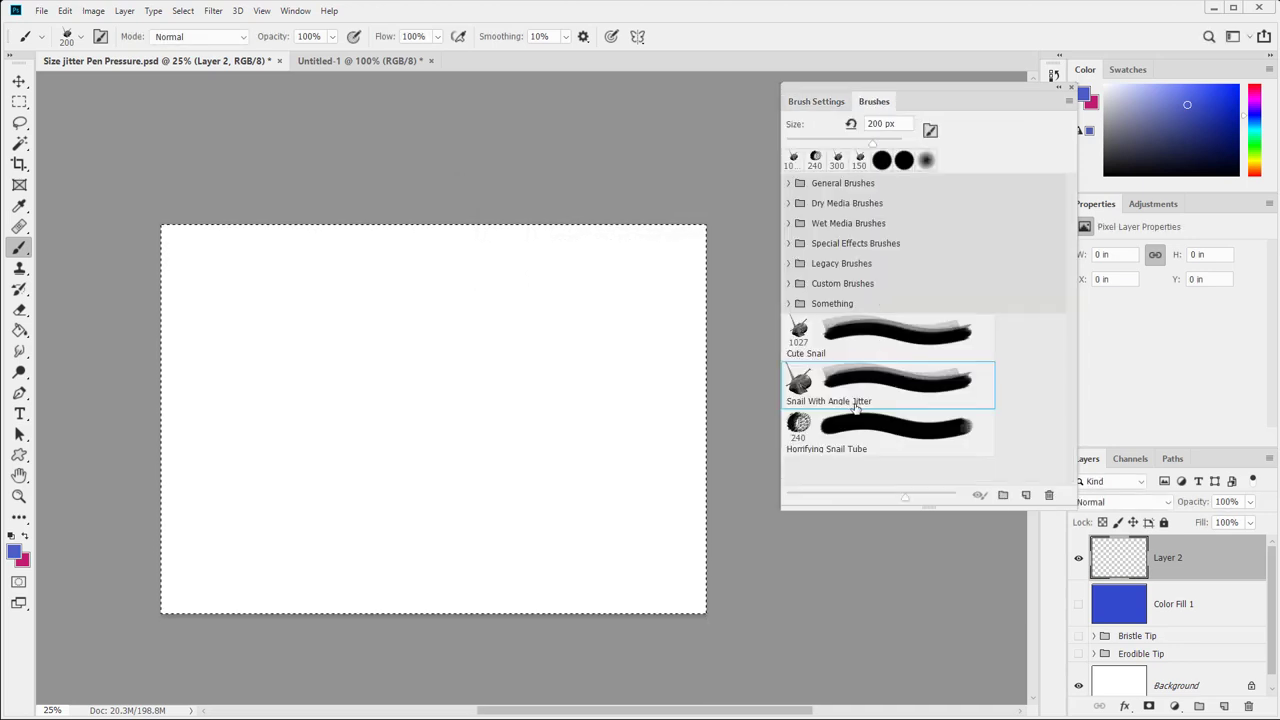
pyautogui.moveTo(540, 362)
pyautogui.mouseDown()
pyautogui.moveTo(399, 377)
pyautogui.moveTo(526, 457)
pyautogui.moveTo(410, 559)
pyautogui.moveTo(298, 441)
pyautogui.moveTo(319, 367)
pyautogui.moveTo(442, 255)
pyautogui.moveTo(592, 329)
pyautogui.moveTo(616, 472)
pyautogui.moveTo(653, 391)
pyautogui.moveTo(626, 382)
pyautogui.moveTo(608, 422)
pyautogui.moveTo(605, 547)
pyautogui.moveTo(507, 554)
pyautogui.moveTo(382, 507)
pyautogui.moveTo(302, 446)
pyautogui.moveTo(252, 539)
pyautogui.moveTo(352, 569)
pyautogui.moveTo(210, 572)
pyautogui.mouseUp()
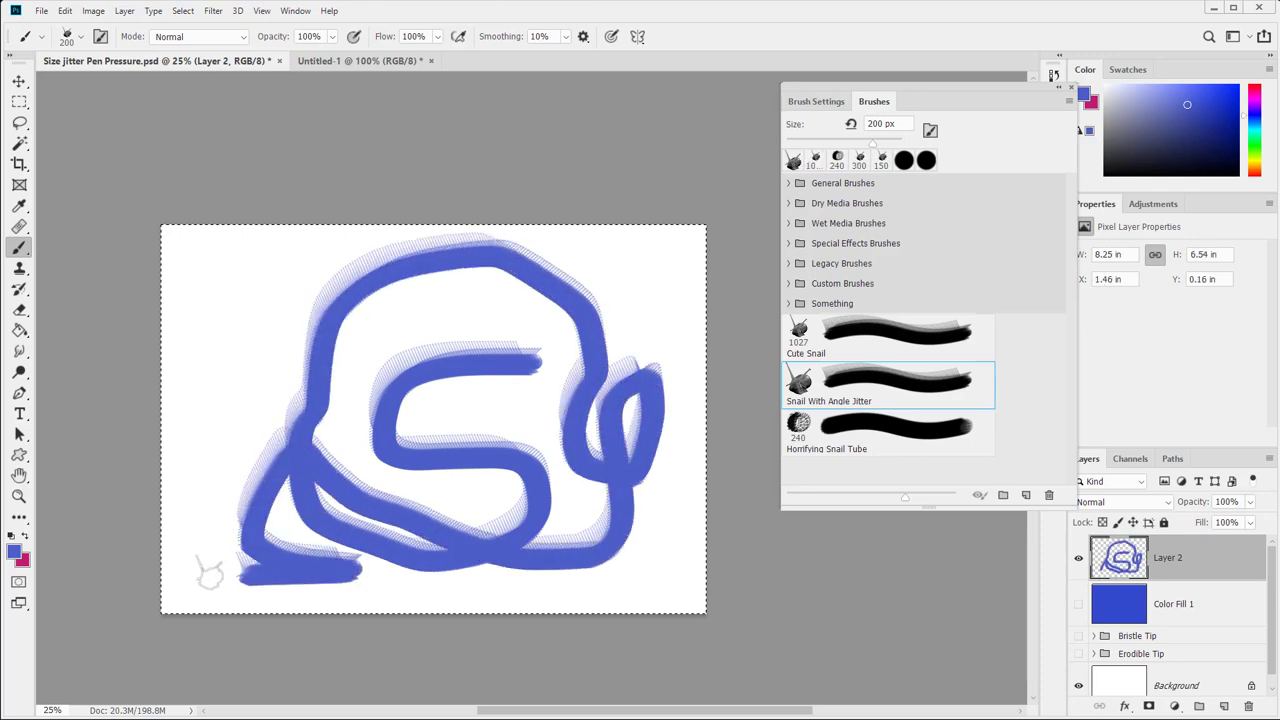
# Step: Turn off the Roundness Jitter control, set the Angle Jitter control to Direction and test it with a curved blue stroke
pyautogui.click(815, 101)
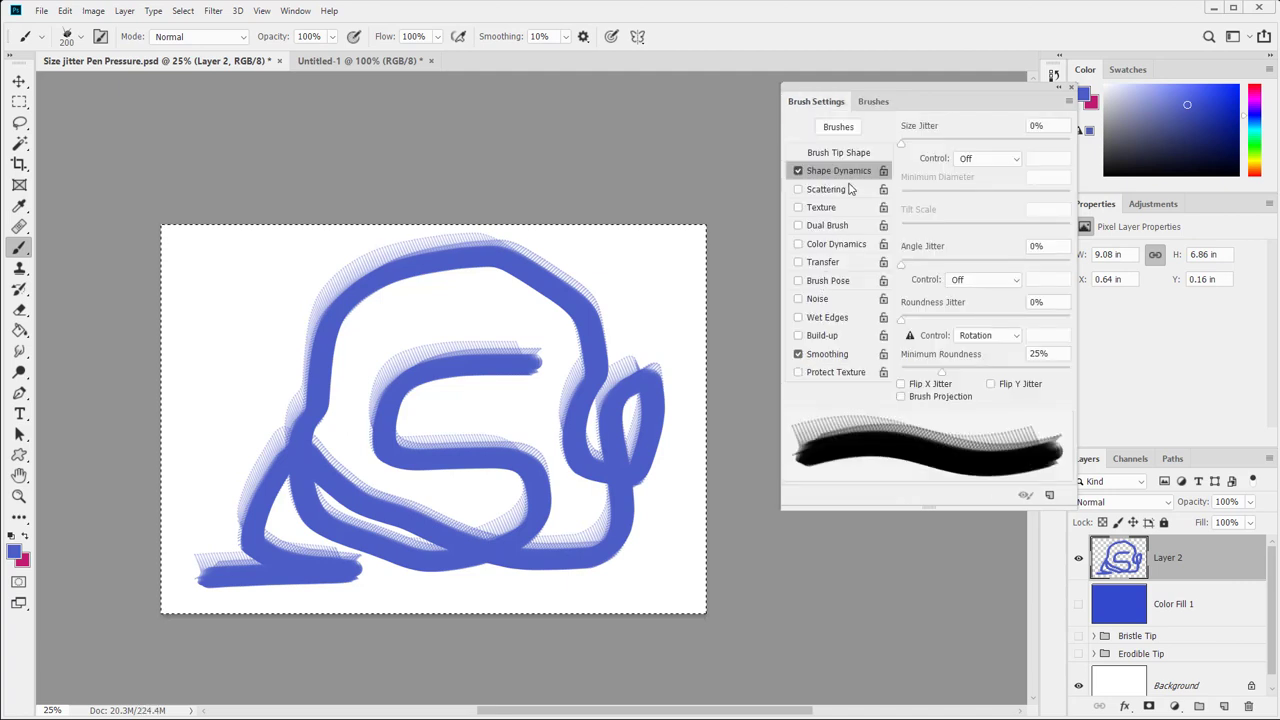
pyautogui.click(985, 335)
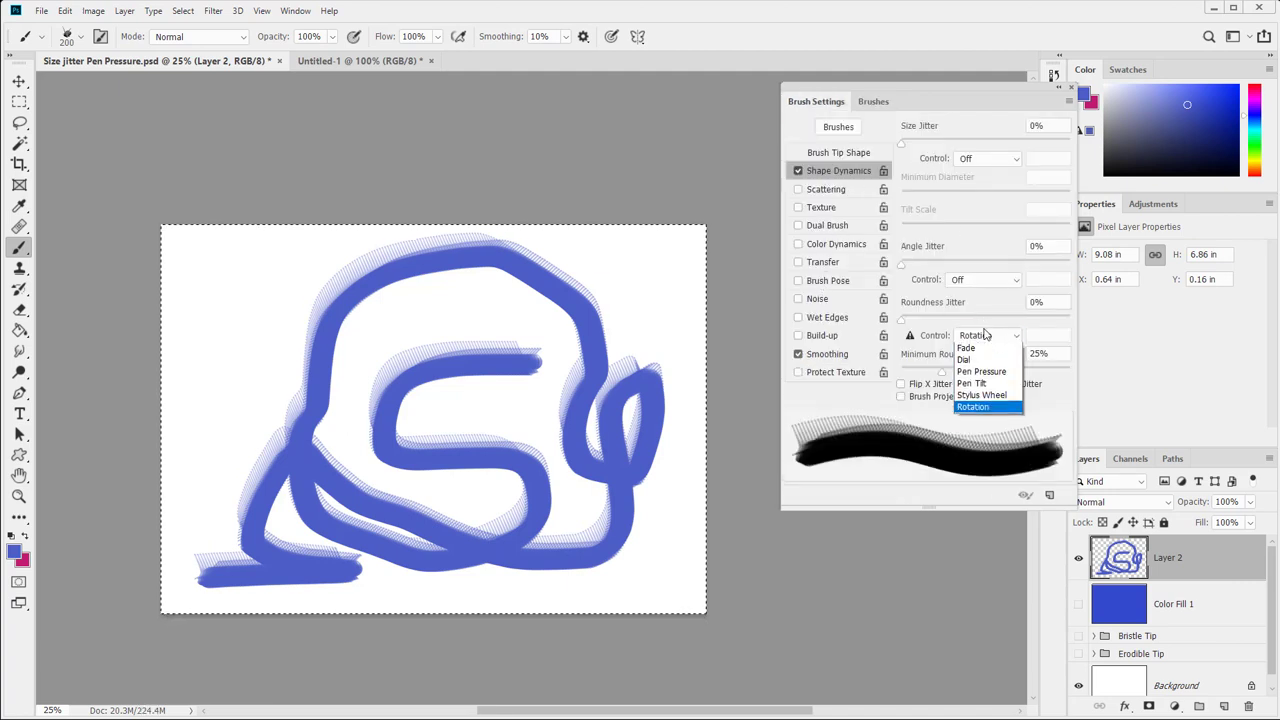
pyautogui.click(985, 335)
pyautogui.click(986, 280)
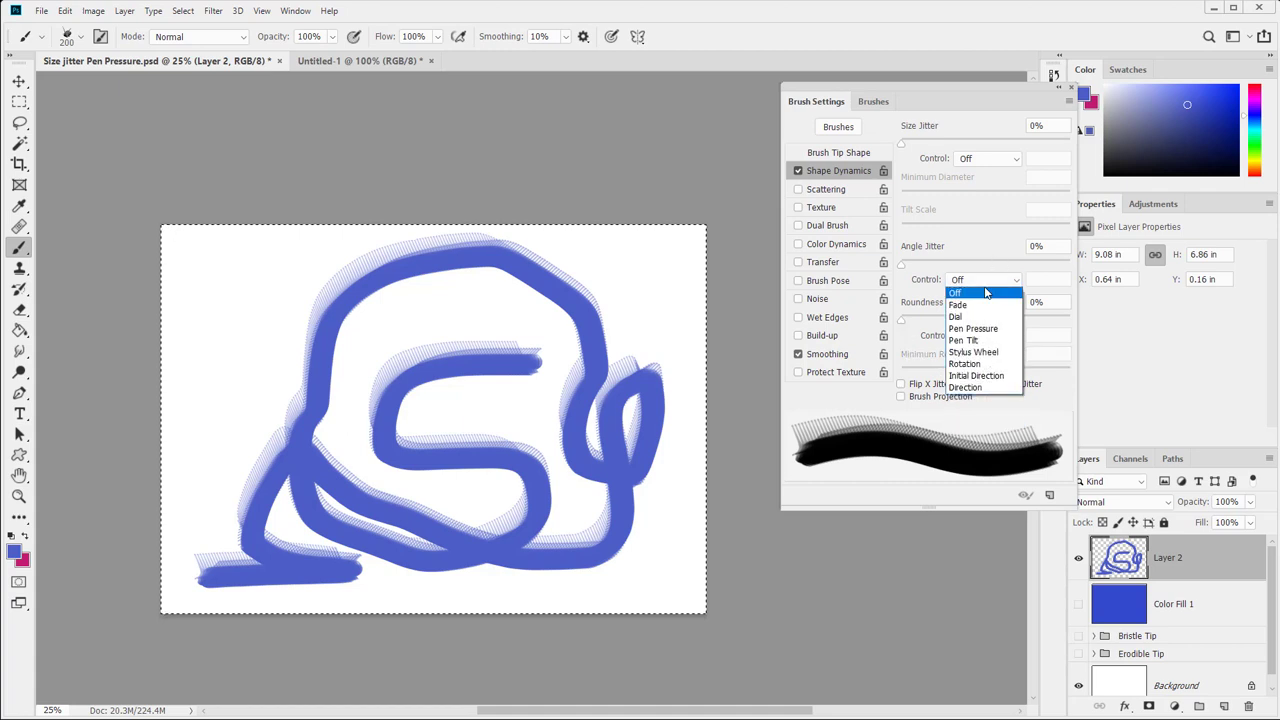
pyautogui.click(982, 389)
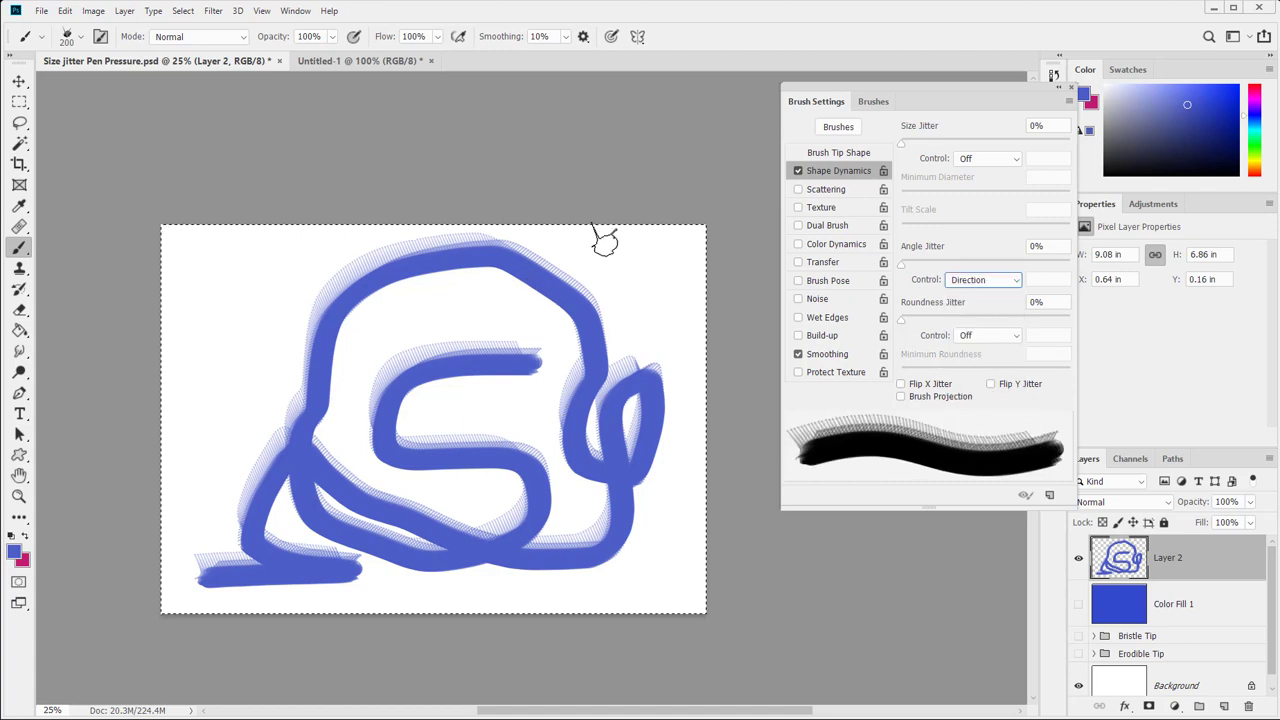
pyautogui.moveTo(604, 237)
pyautogui.mouseDown()
pyautogui.moveTo(439, 257)
pyautogui.moveTo(316, 347)
pyautogui.moveTo(468, 348)
pyautogui.mouseUp()
# Step: Save the current brush as a new preset named Angle Jitter Snail and show it in the preset list
pyautogui.click(1067, 101)
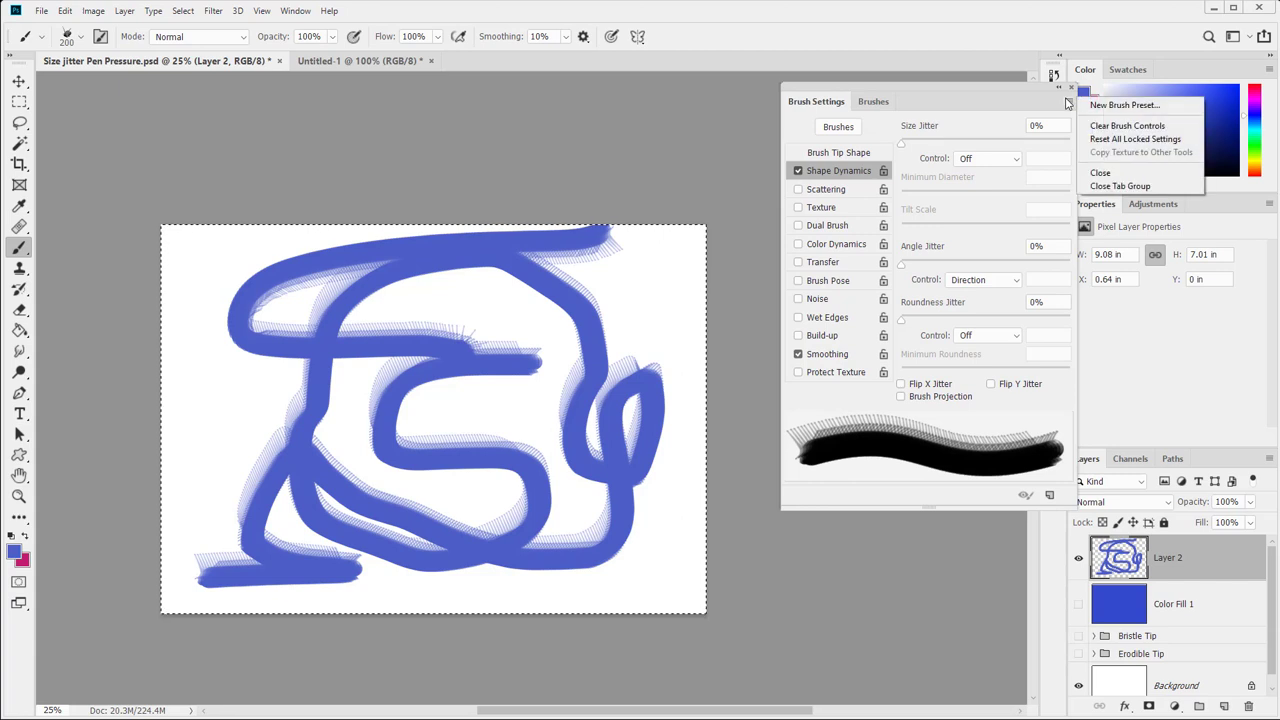
pyautogui.click(1137, 104)
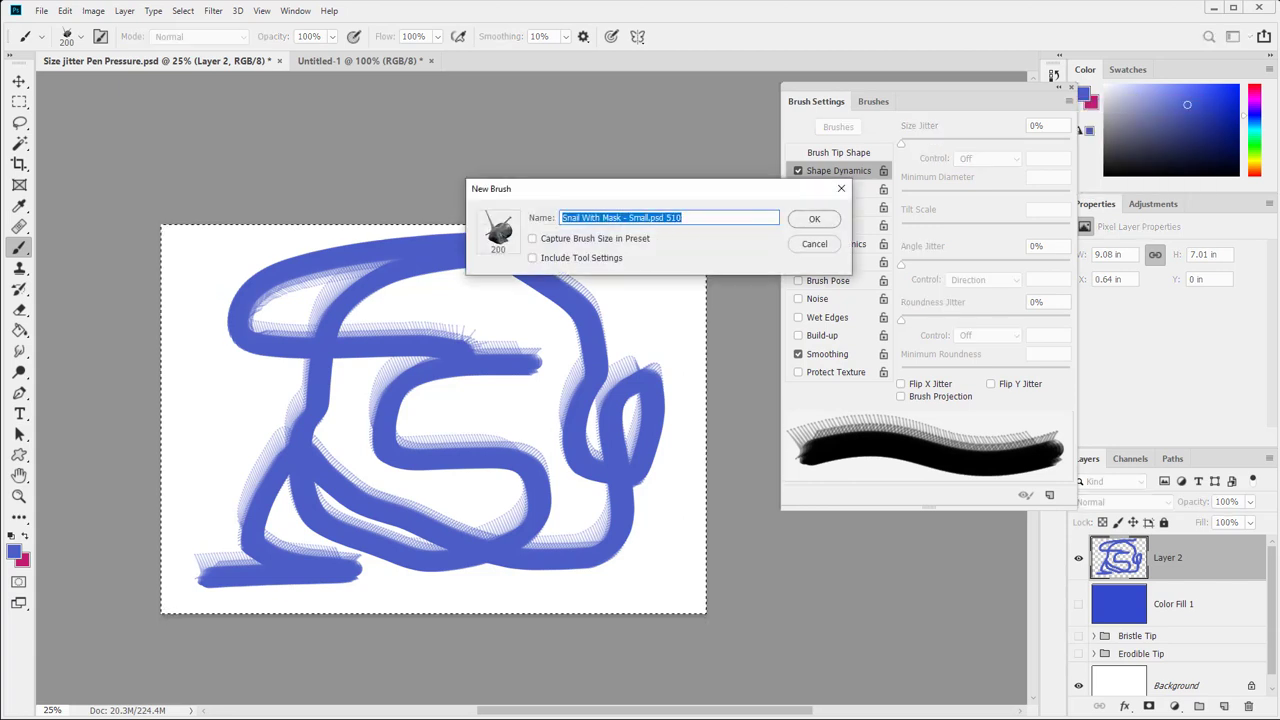
pyautogui.write('Angle Jitter Sna')
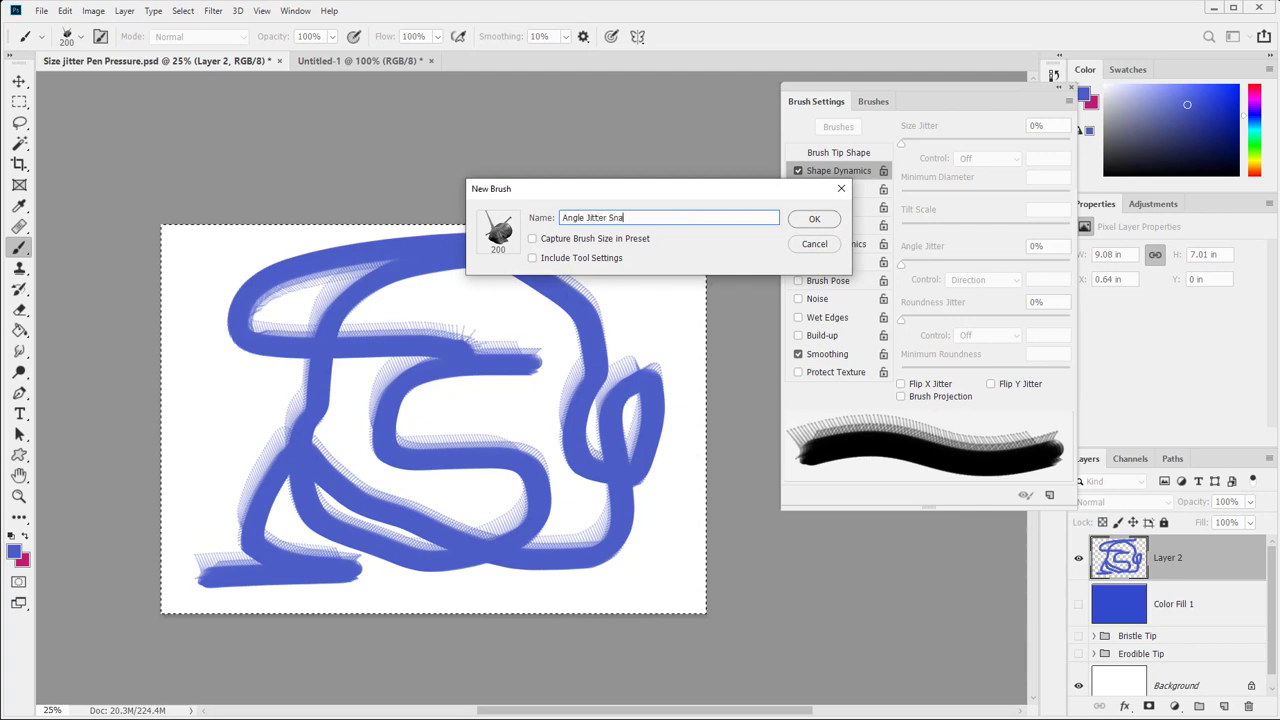
pyautogui.press('Return')
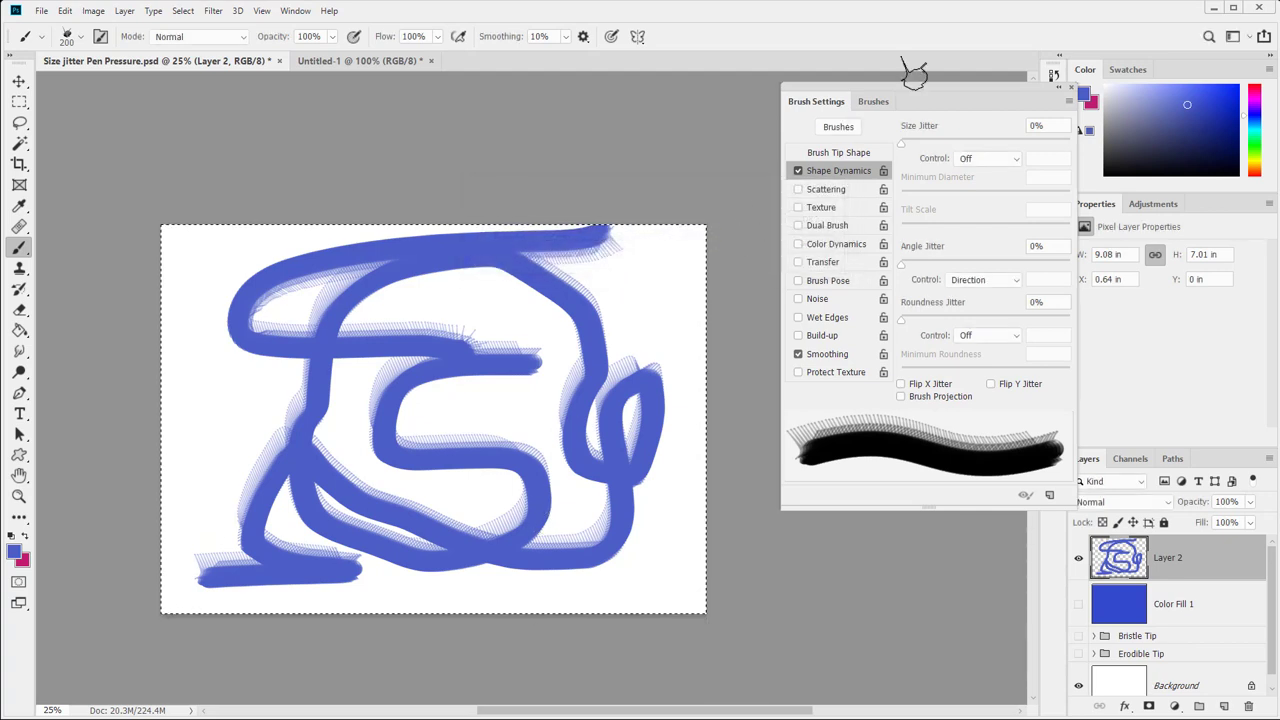
pyautogui.click(873, 101)
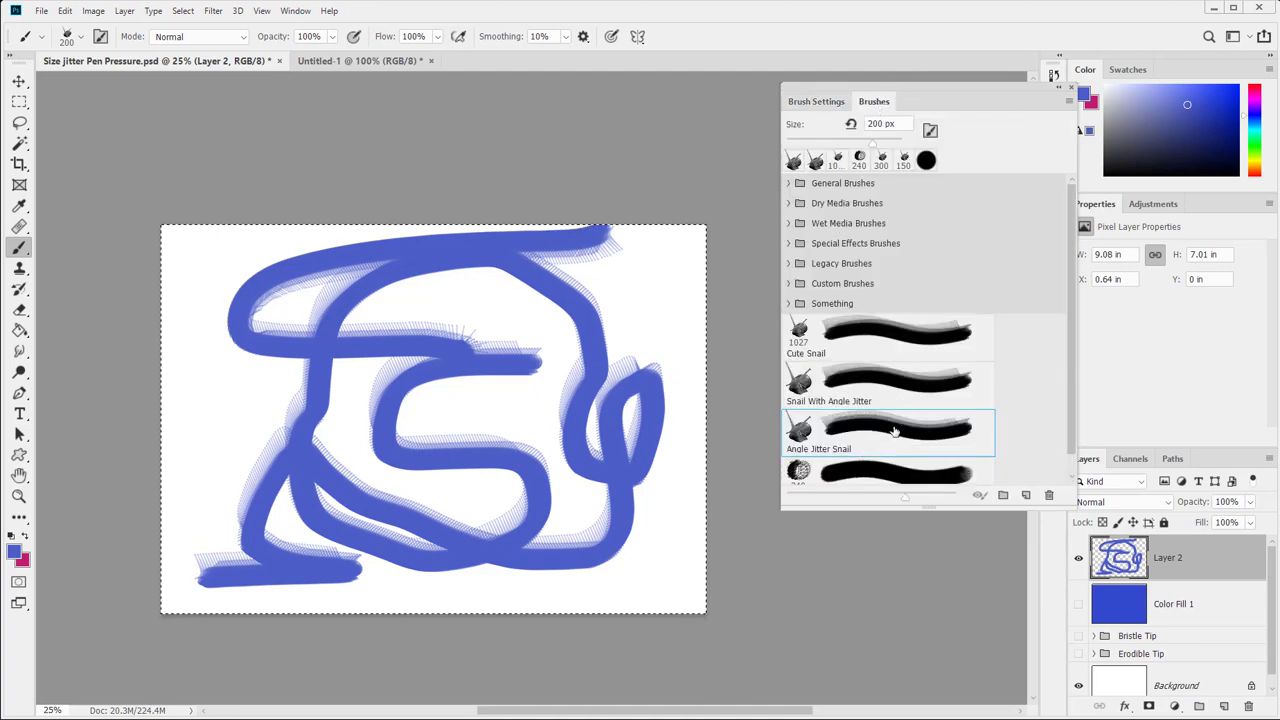
# Step: Delete the Snail With Angle Jitter preset and select the Angle Jitter Snail preset
pyautogui.click(862, 382)
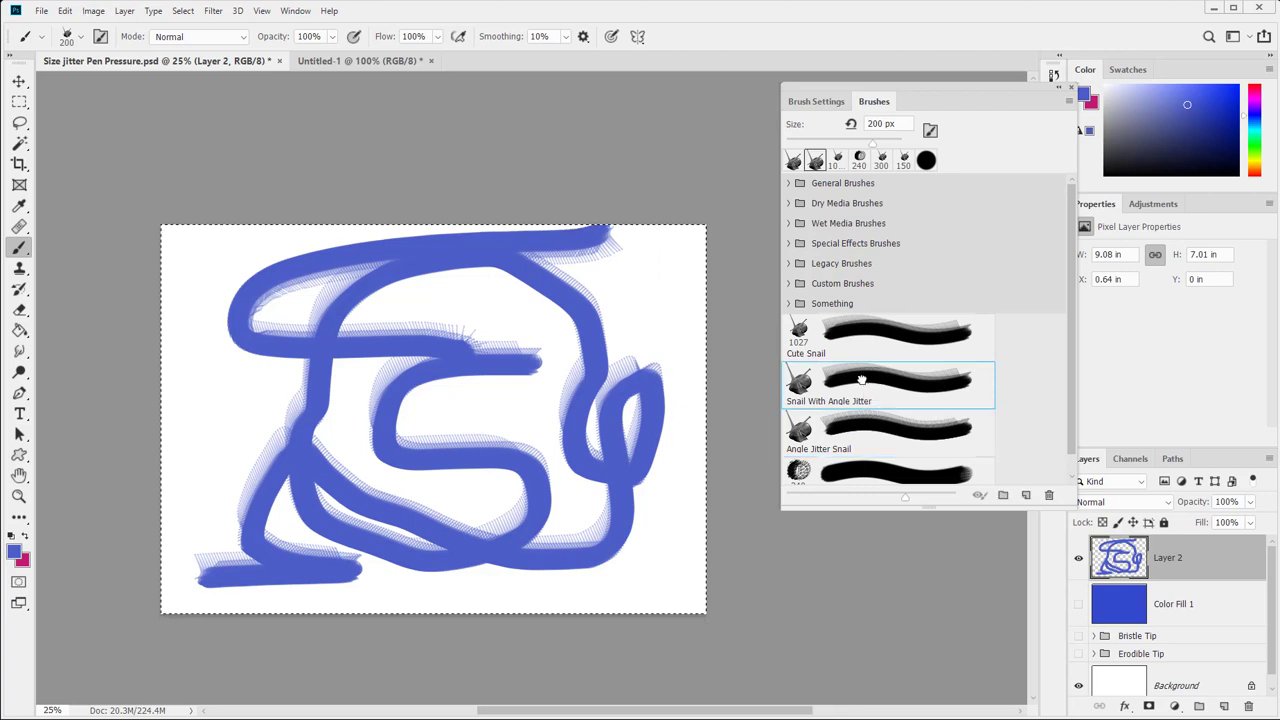
pyautogui.moveTo(862, 382); pyautogui.dragTo(1052, 494)
pyautogui.click(843, 378)
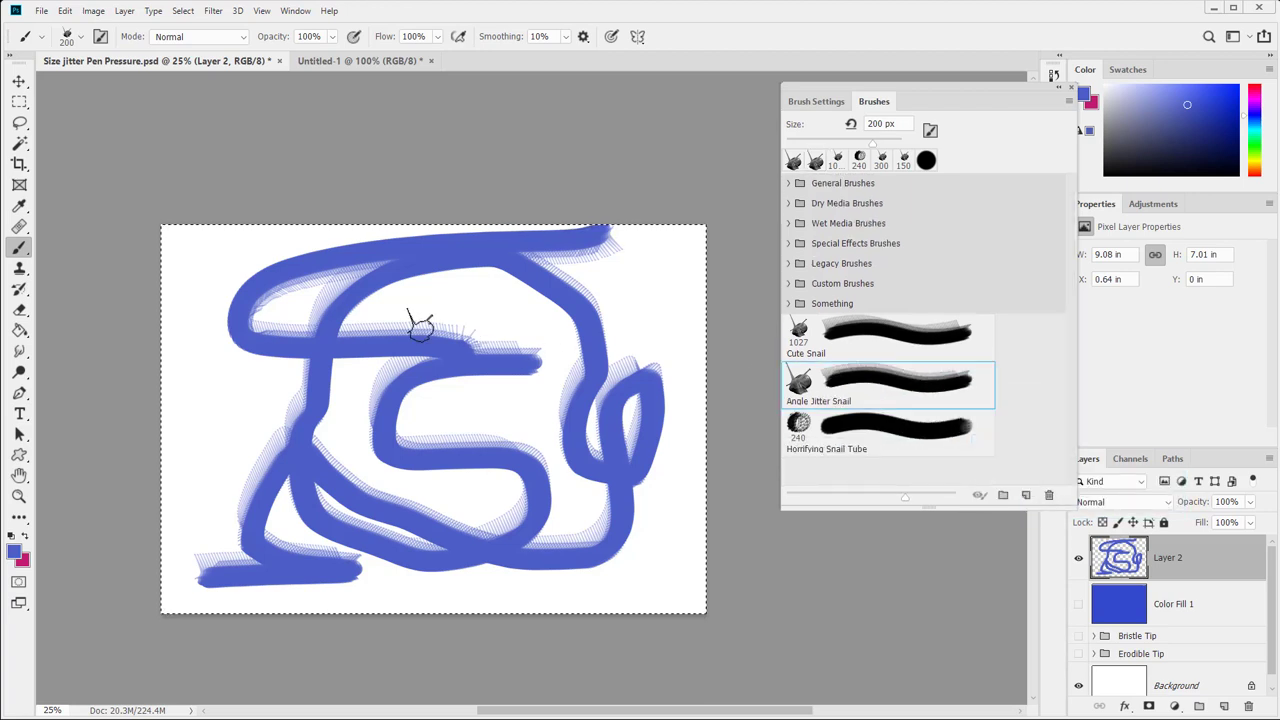
# Step: Paint blue strokes with the Horrifying Snail Tube preset at 240 px and return to the Angle Jitter Snail preset
pyautogui.click(816, 101)
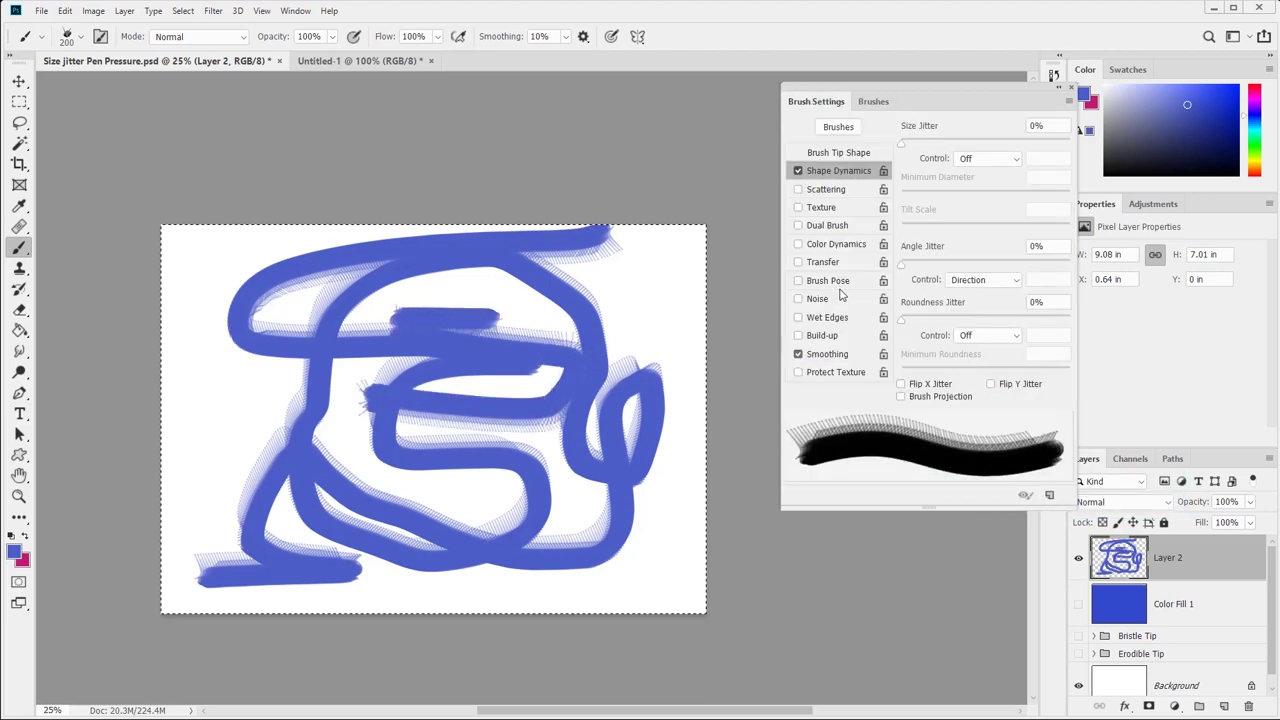
pyautogui.click(873, 101)
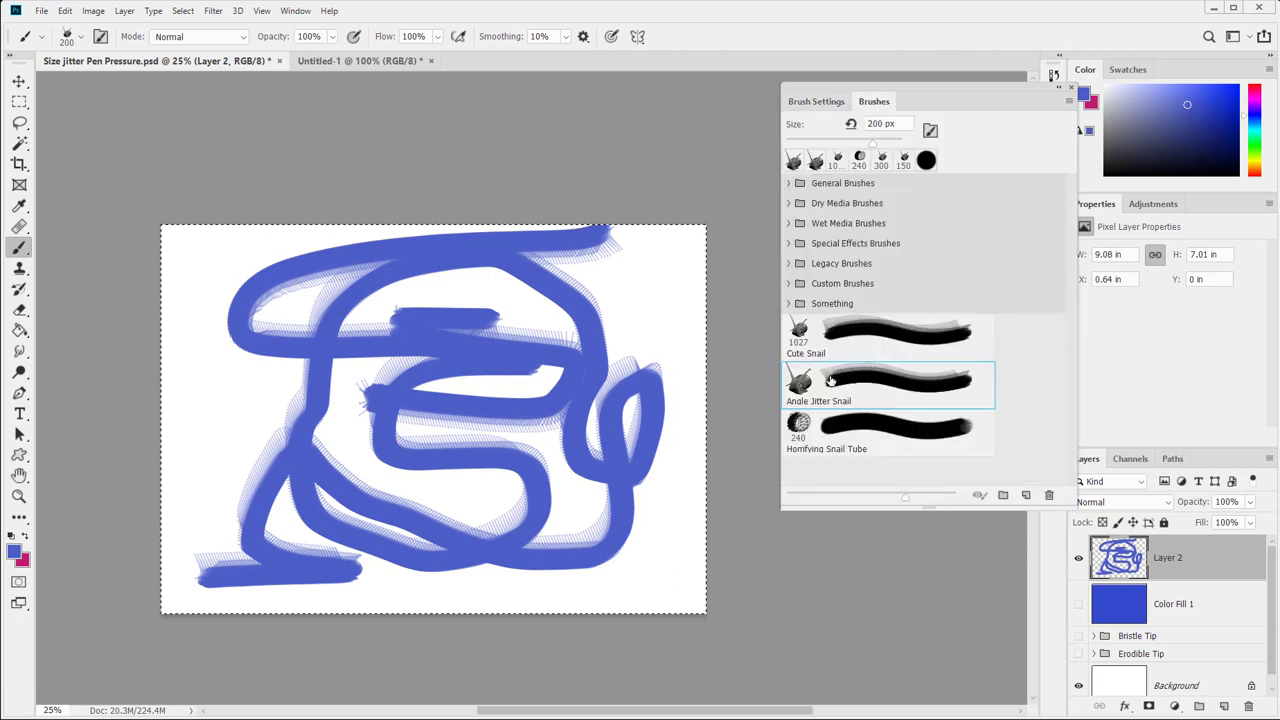
pyautogui.click(840, 433)
pyautogui.moveTo(370, 445)
pyautogui.mouseDown()
pyautogui.moveTo(393, 534)
pyautogui.moveTo(634, 443)
pyautogui.mouseUp()
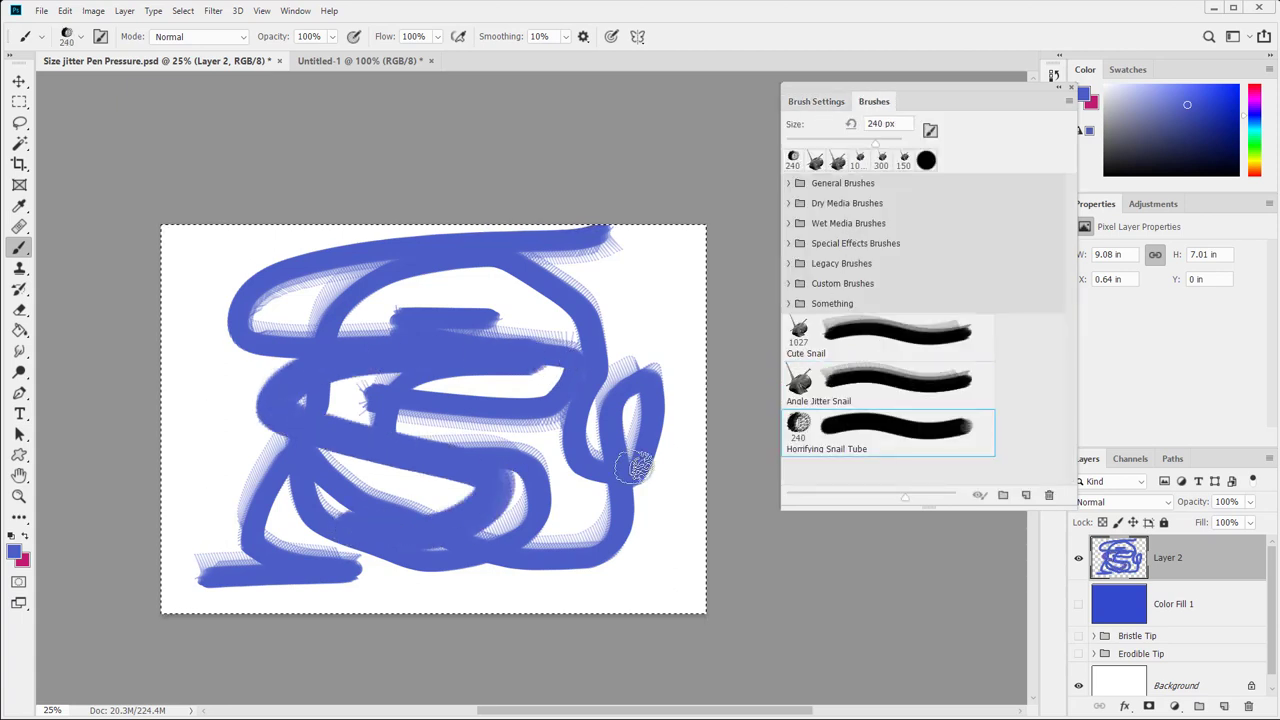
pyautogui.click(820, 392)
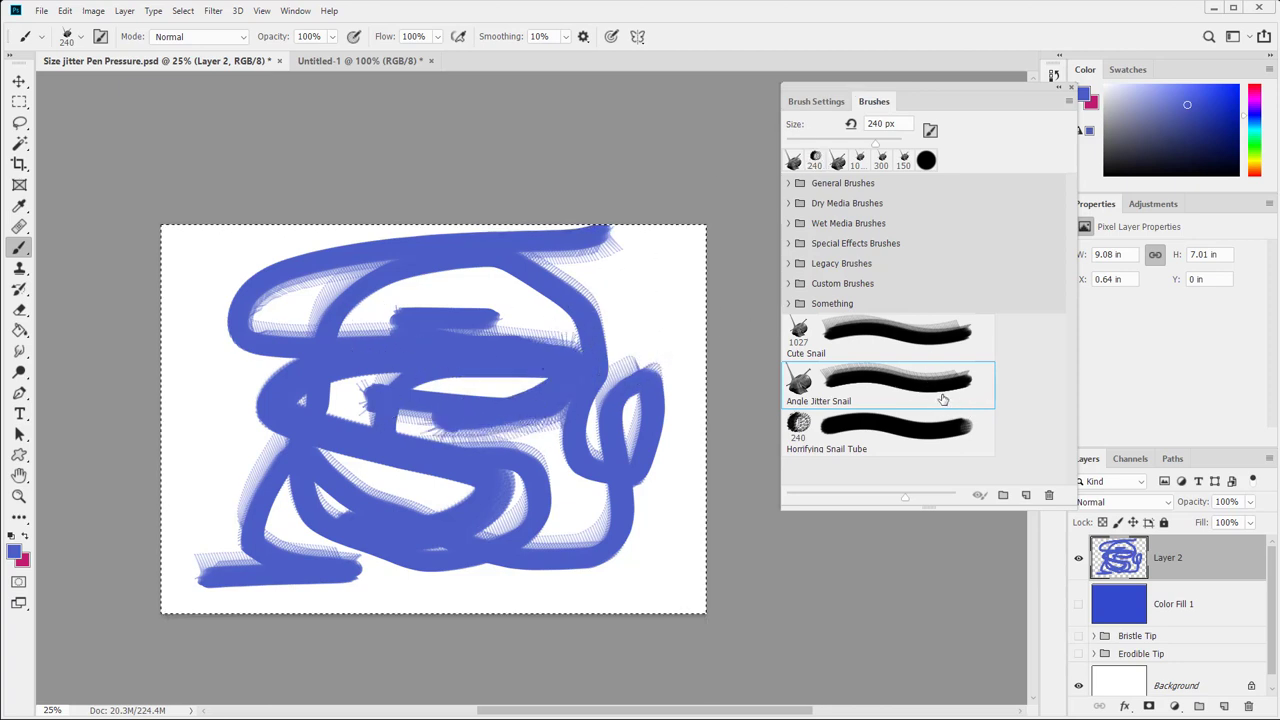
# Step: Clear all the strokes from Layer 2 and paint looping blue strokes with the Angle Jitter Snail brush at 240 px
pyautogui.press('Delete')
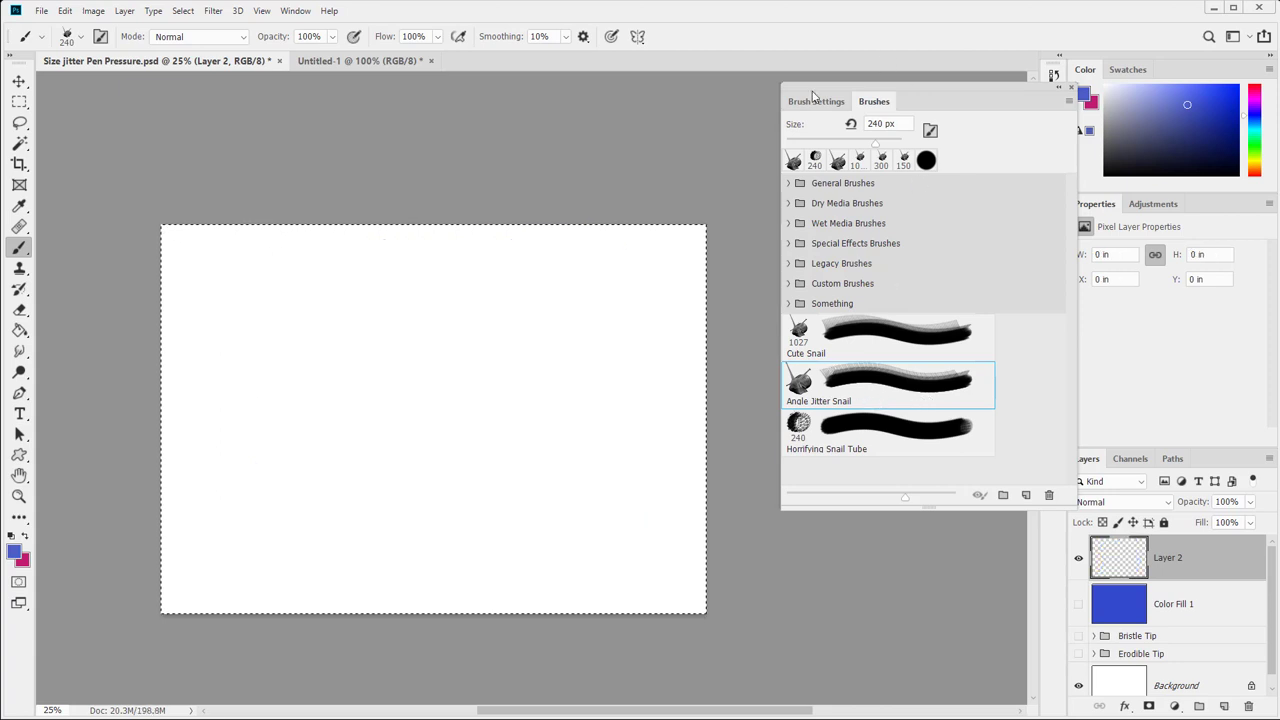
pyautogui.click(800, 103)
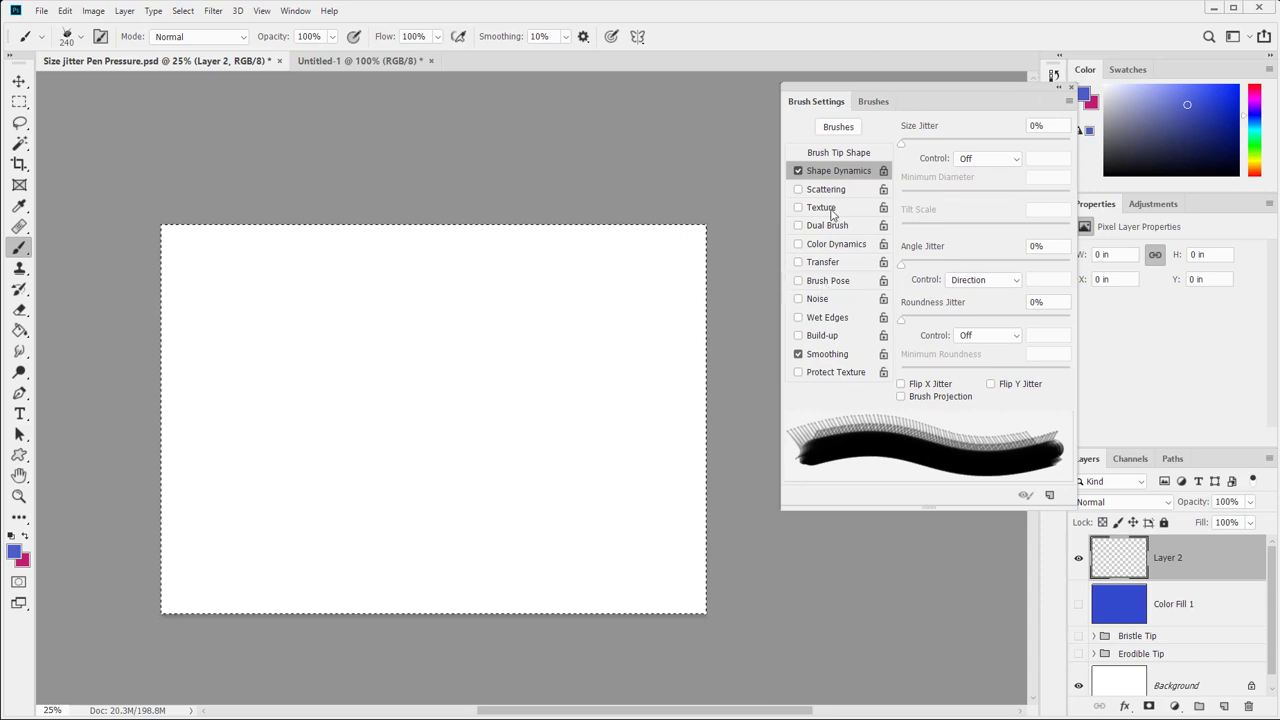
pyautogui.click(959, 283)
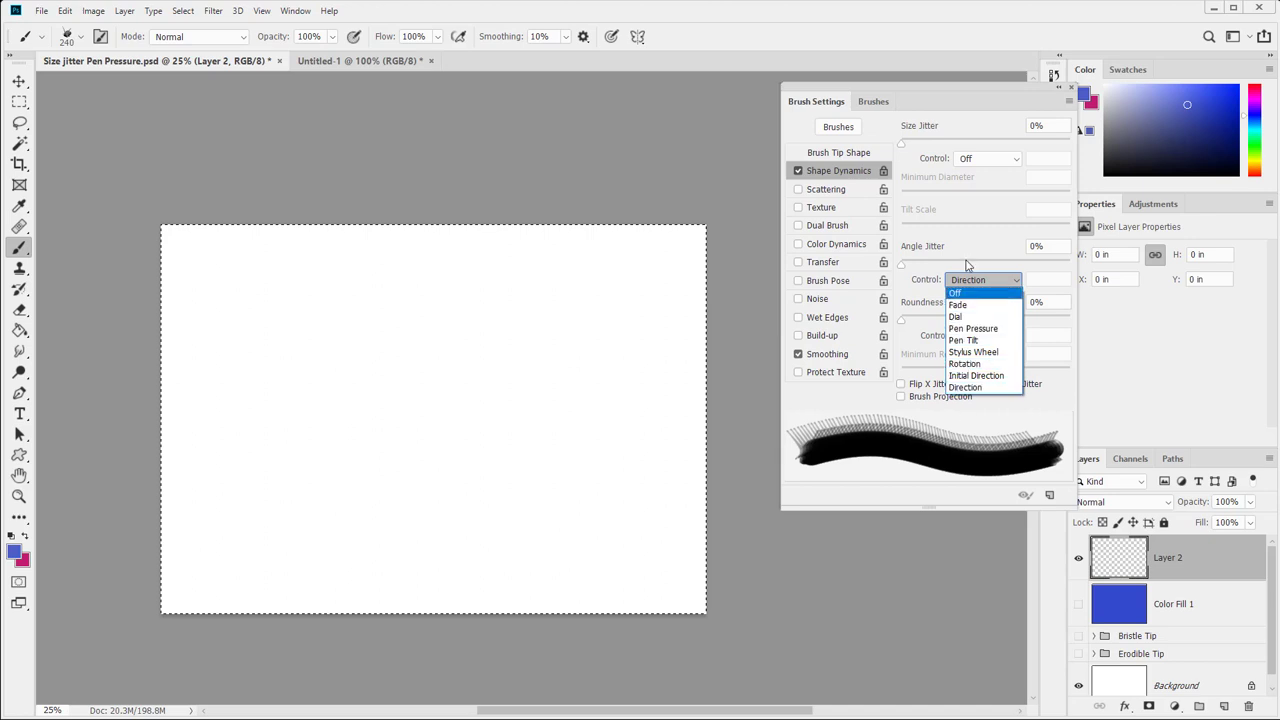
pyautogui.click(963, 250)
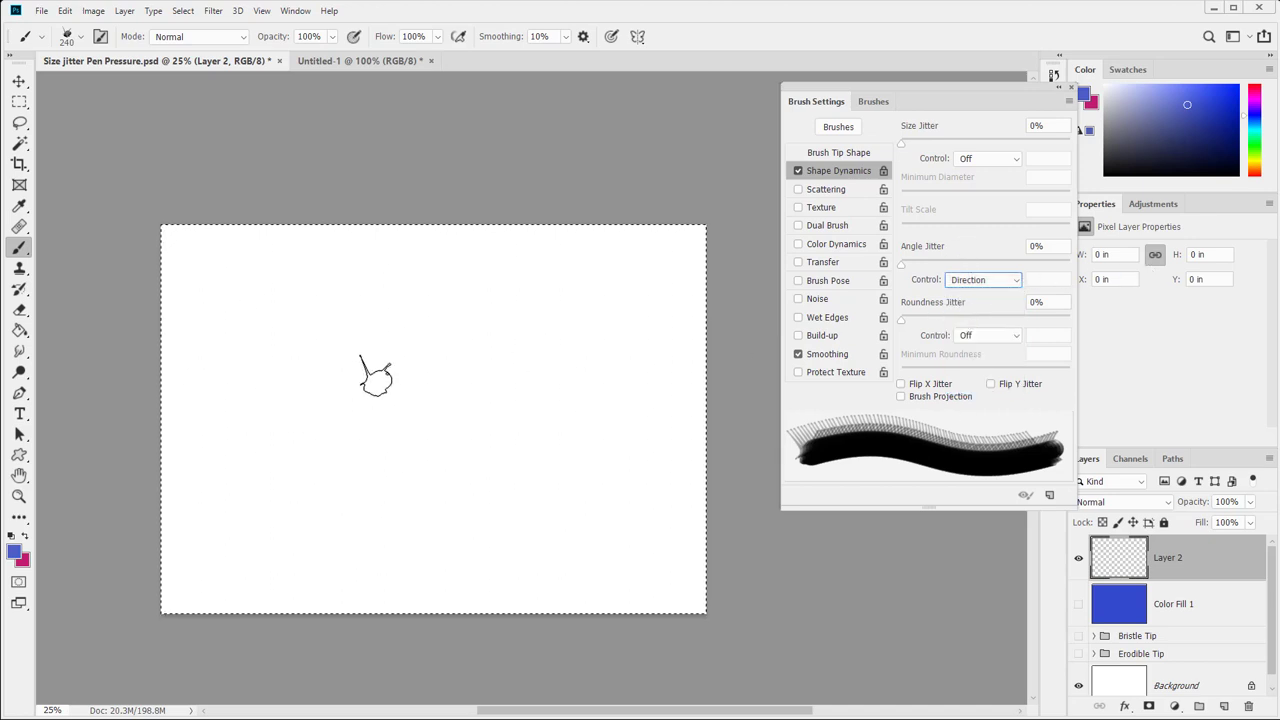
pyautogui.moveTo(468, 300); pyautogui.dragTo(388, 418)
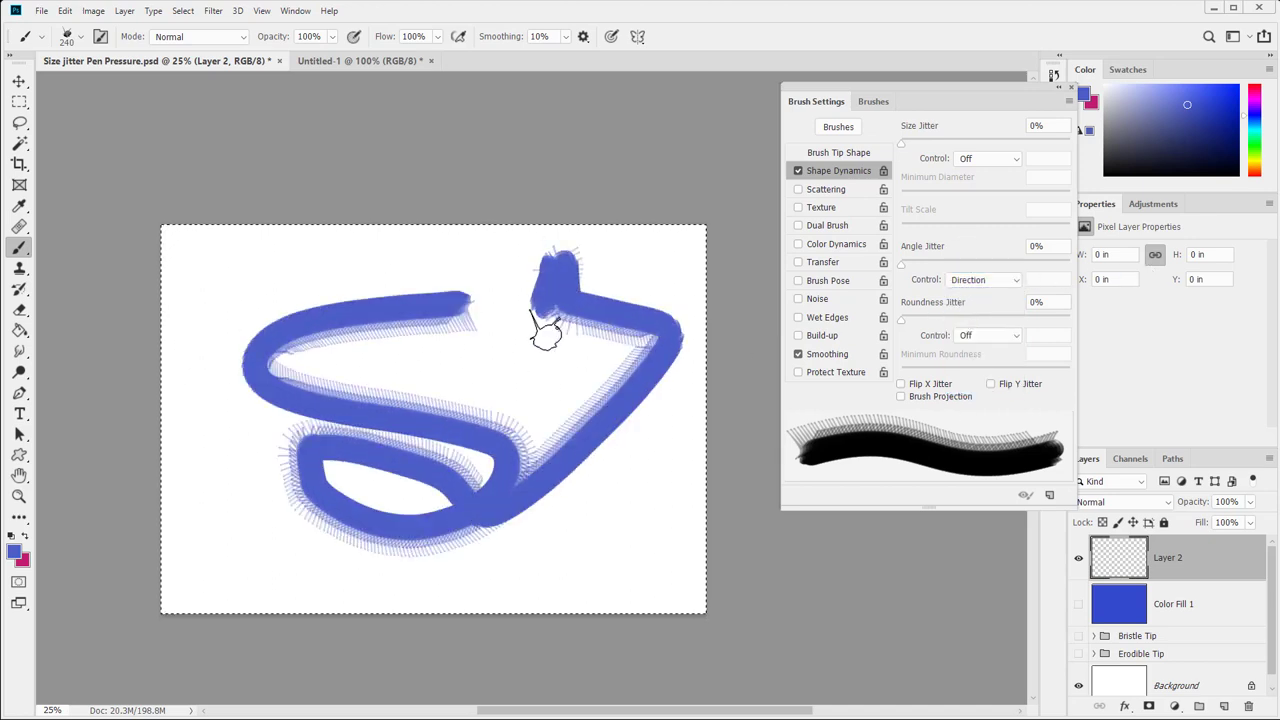
pyautogui.moveTo(546, 334)
pyautogui.mouseDown()
pyautogui.moveTo(531, 396)
pyautogui.moveTo(475, 378)
pyautogui.mouseUp()
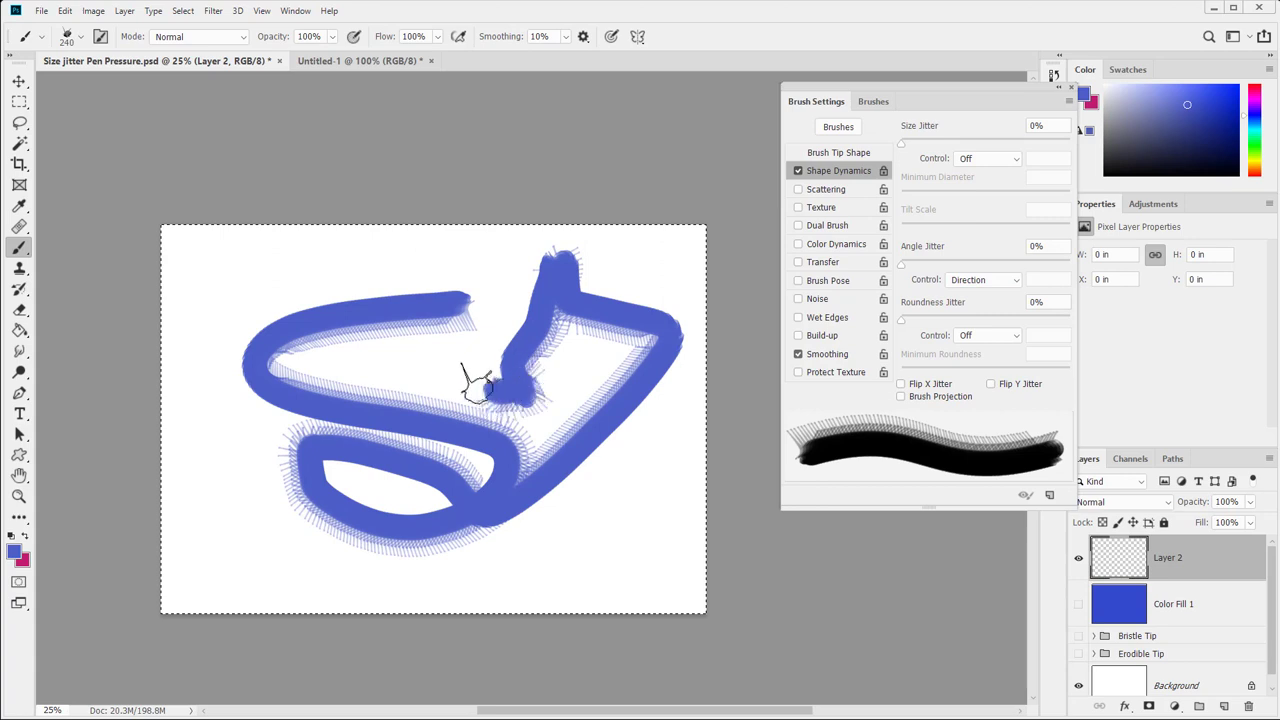
# Step: Choose the Horrifying Snail Tube preset, make magenta the foreground colour and paint over the blue strokes
pyautogui.click(868, 103)
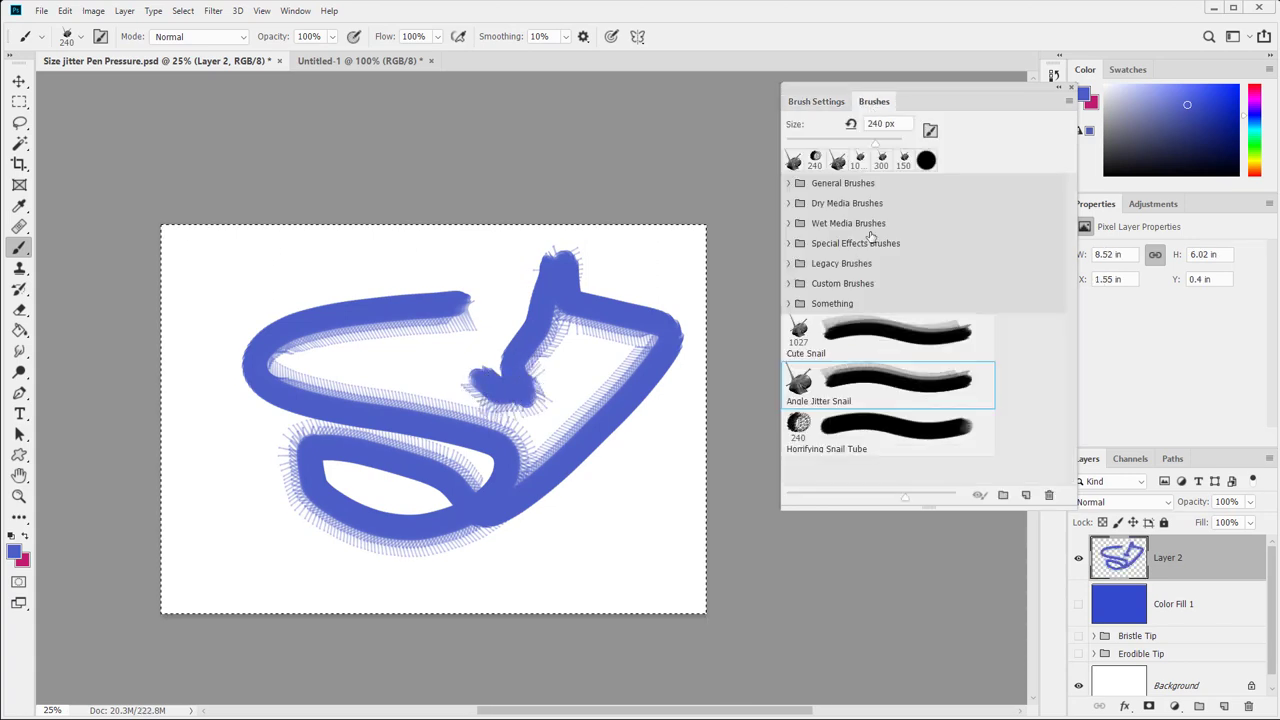
pyautogui.click(850, 445)
pyautogui.click(27, 537)
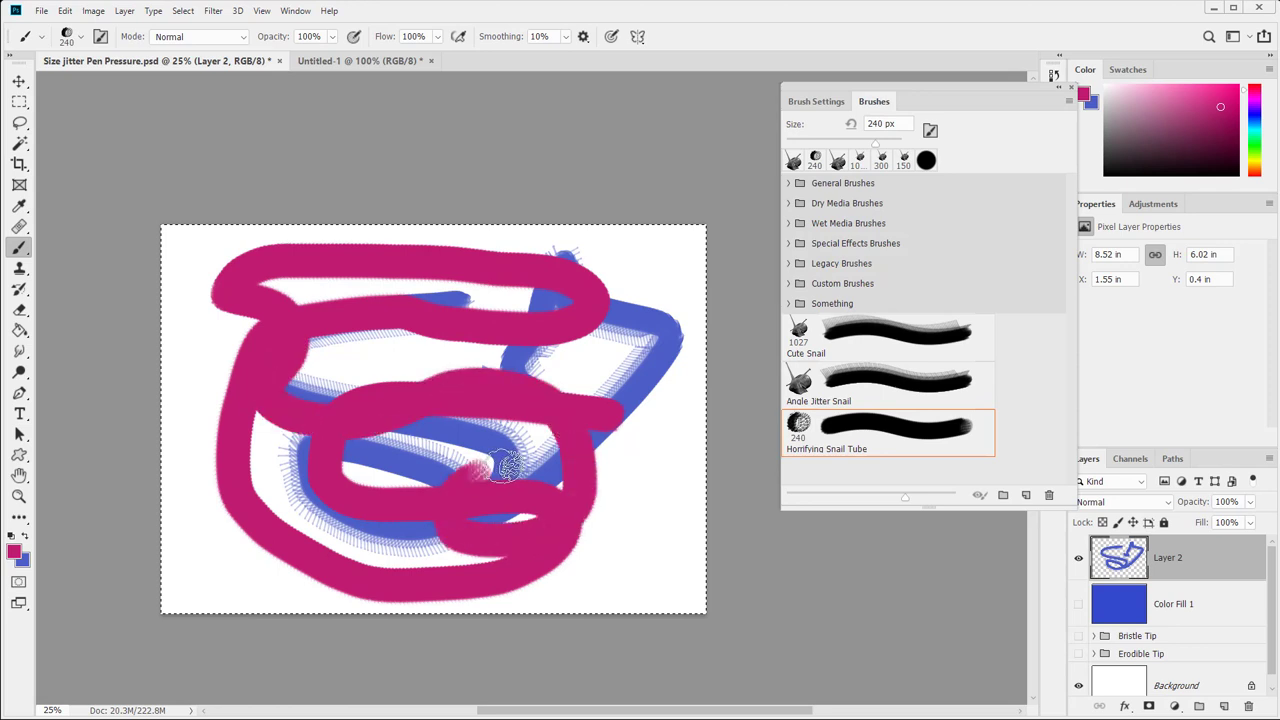
pyautogui.moveTo(509, 465); pyautogui.dragTo(612, 450)
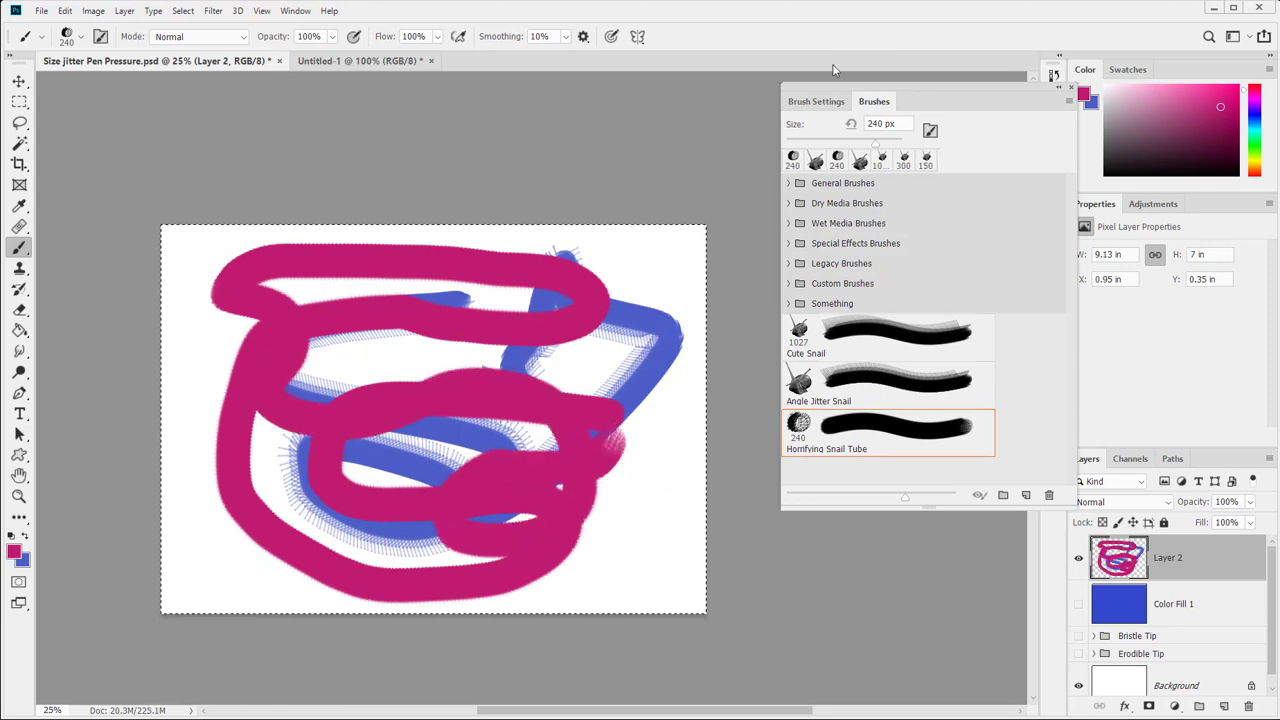
# Step: Disable Shape Dynamics for the Horrifying Snail Tube brush and paint more magenta strokes over the canvas
pyautogui.click(815, 101)
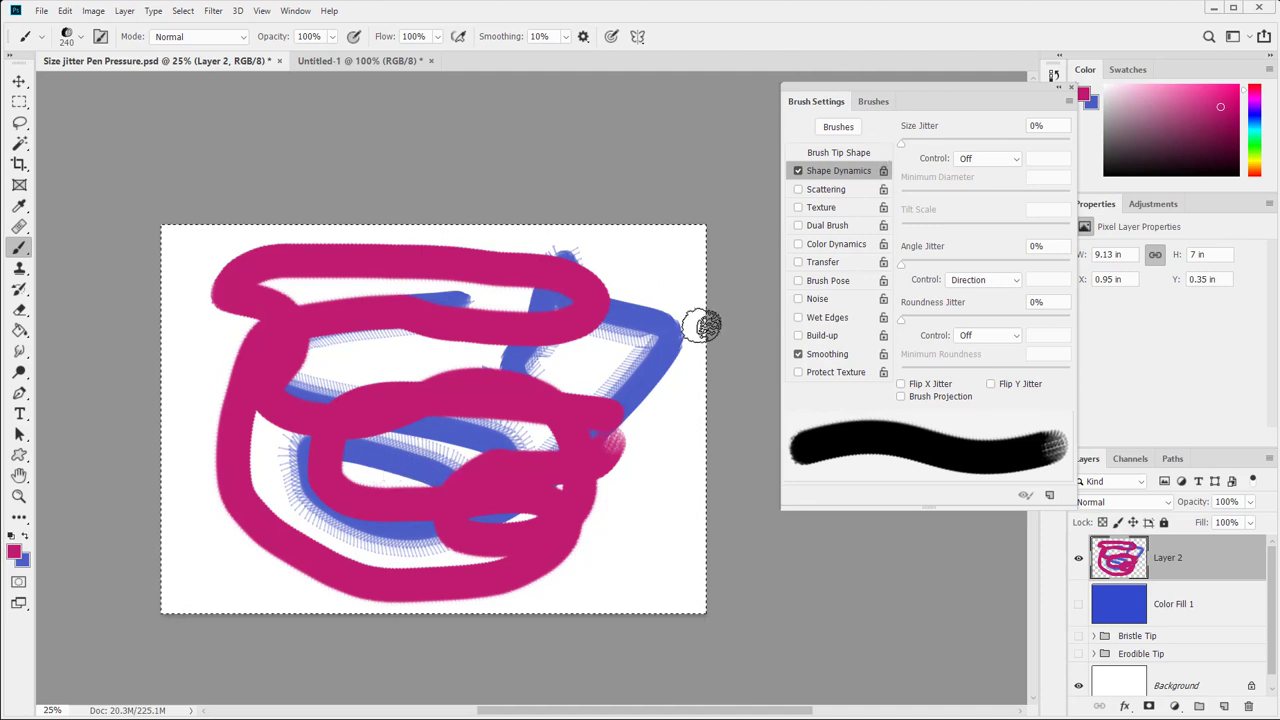
pyautogui.click(798, 171)
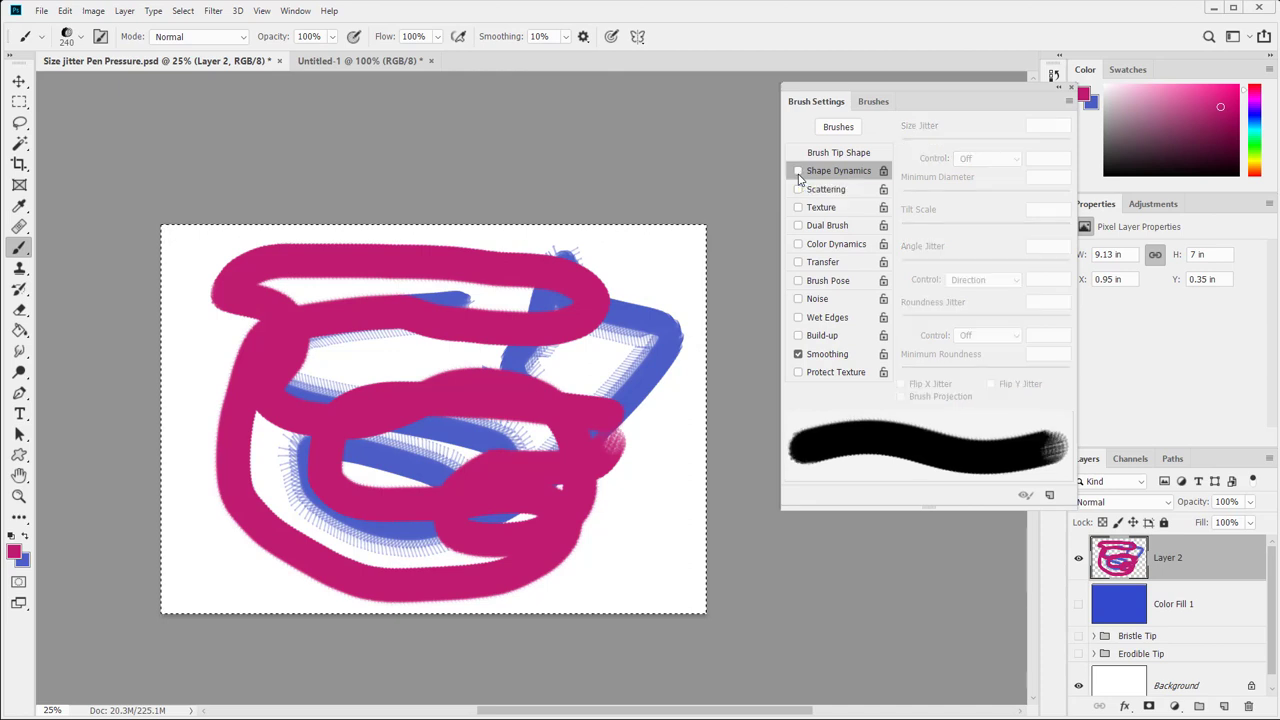
pyautogui.moveTo(518, 431)
pyautogui.mouseDown()
pyautogui.moveTo(389, 423)
pyautogui.moveTo(607, 505)
pyautogui.mouseUp()
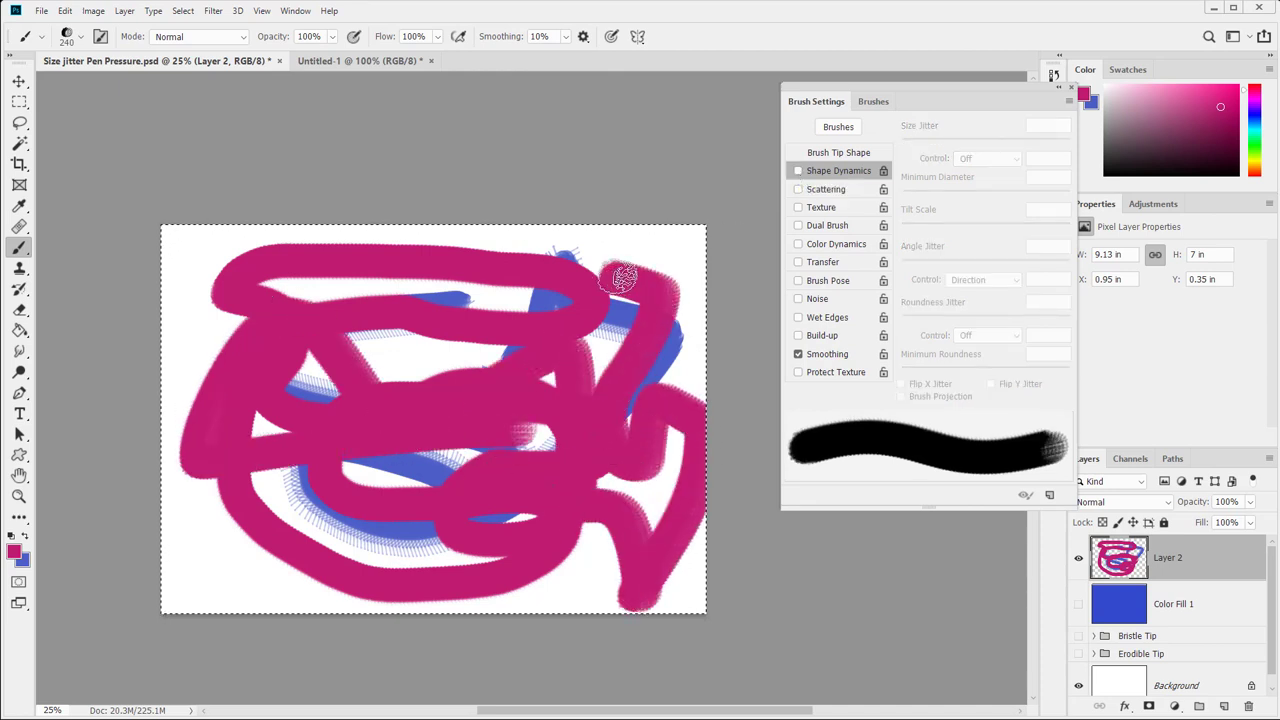
# Step: Add a magenta stroke, make blue the foreground colour and paint blue strokes with Shape Dynamics enabled, followed by one with it disabled
pyautogui.moveTo(594, 255); pyautogui.dragTo(607, 259)
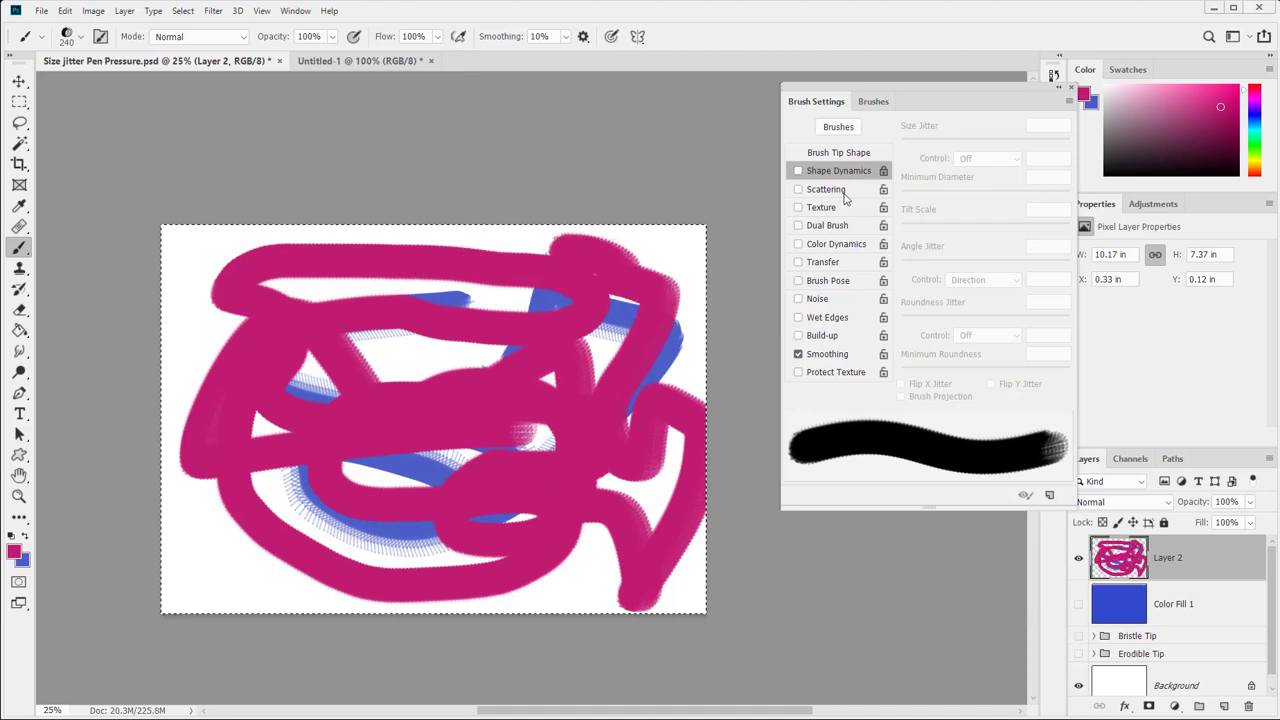
pyautogui.click(798, 171)
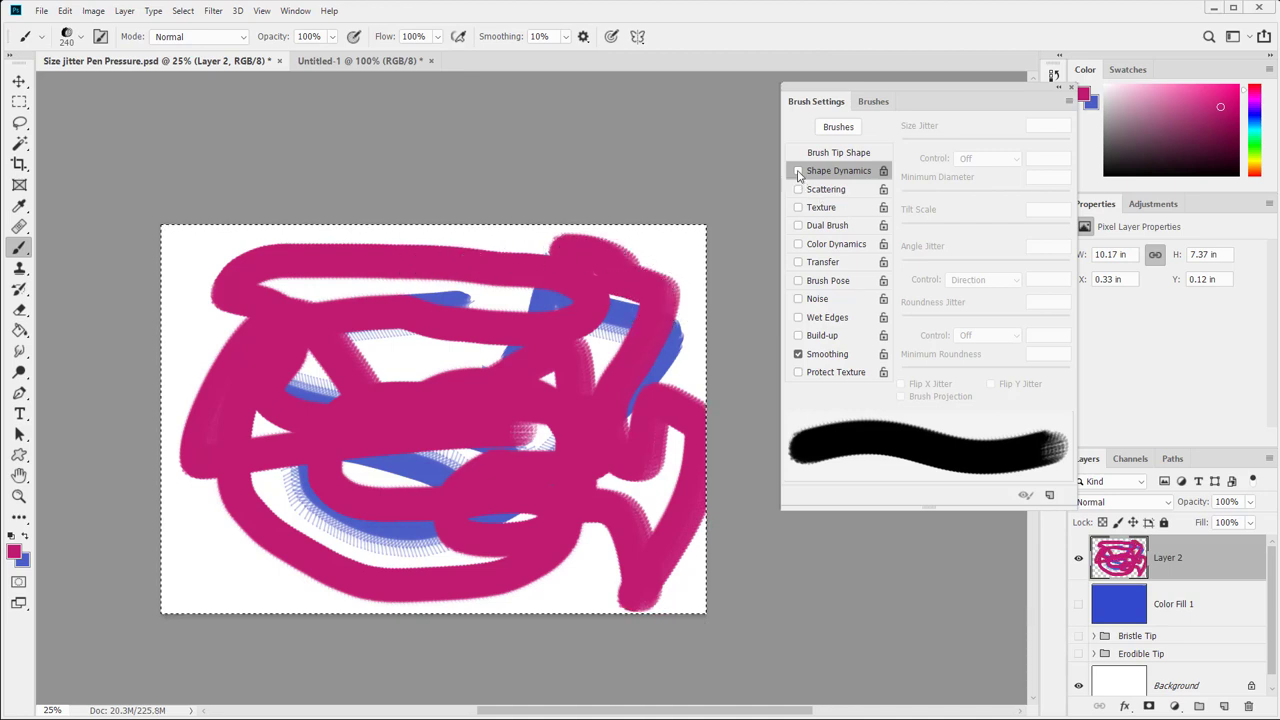
pyautogui.click(27, 540)
pyautogui.moveTo(491, 418)
pyautogui.mouseDown()
pyautogui.moveTo(255, 441)
pyautogui.moveTo(555, 394)
pyautogui.moveTo(390, 350)
pyautogui.mouseUp()
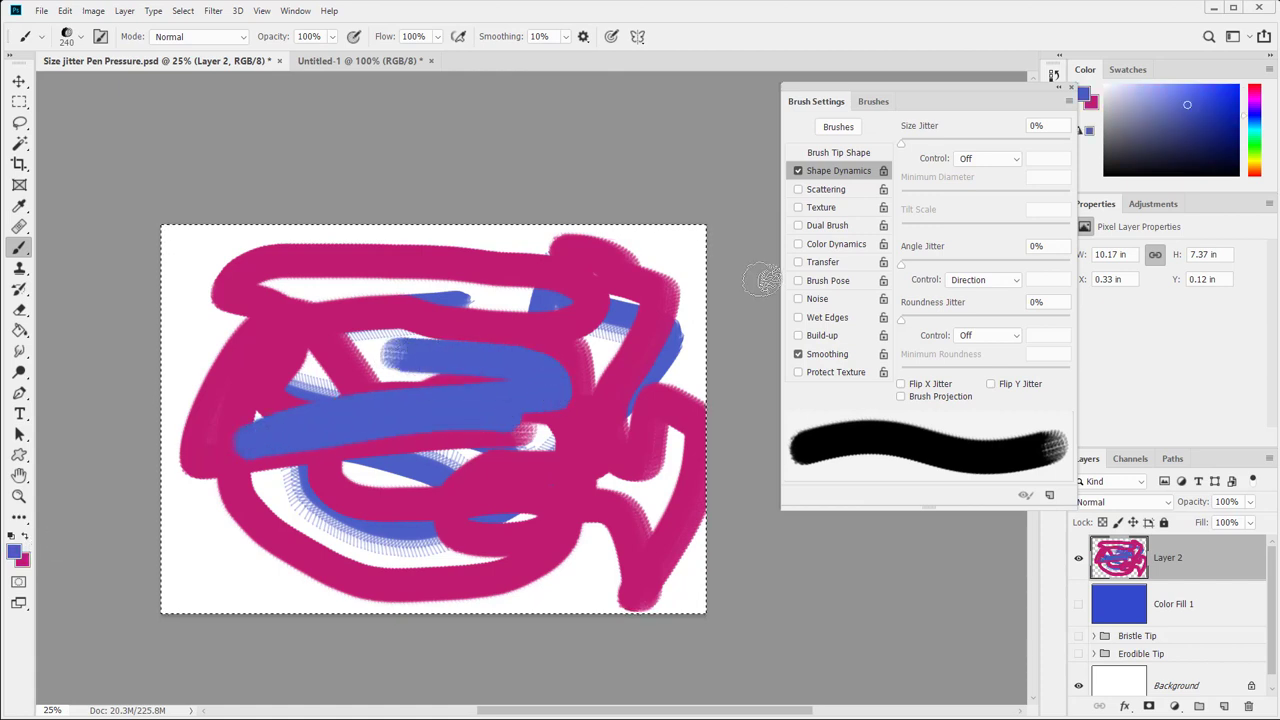
pyautogui.click(798, 171)
pyautogui.moveTo(440, 272)
pyautogui.mouseDown()
pyautogui.moveTo(336, 270)
pyautogui.moveTo(192, 316)
pyautogui.moveTo(656, 300)
pyautogui.moveTo(655, 384)
pyautogui.moveTo(586, 500)
pyautogui.mouseUp()
# Step: Clear all the strokes from Layer 2 and return to the Brush tool
pyautogui.click(19, 496)
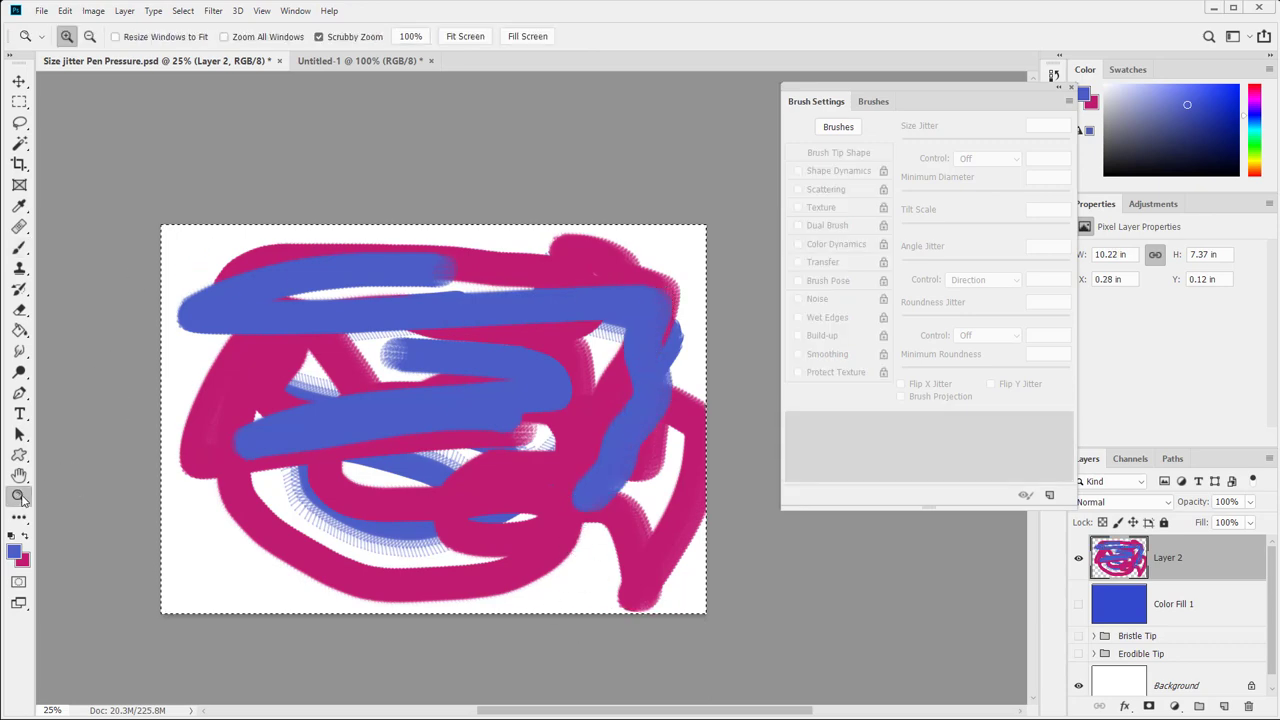
pyautogui.moveTo(343, 269)
pyautogui.mouseDown()
pyautogui.moveTo(443, 320)
pyautogui.moveTo(438, 337)
pyautogui.mouseUp()
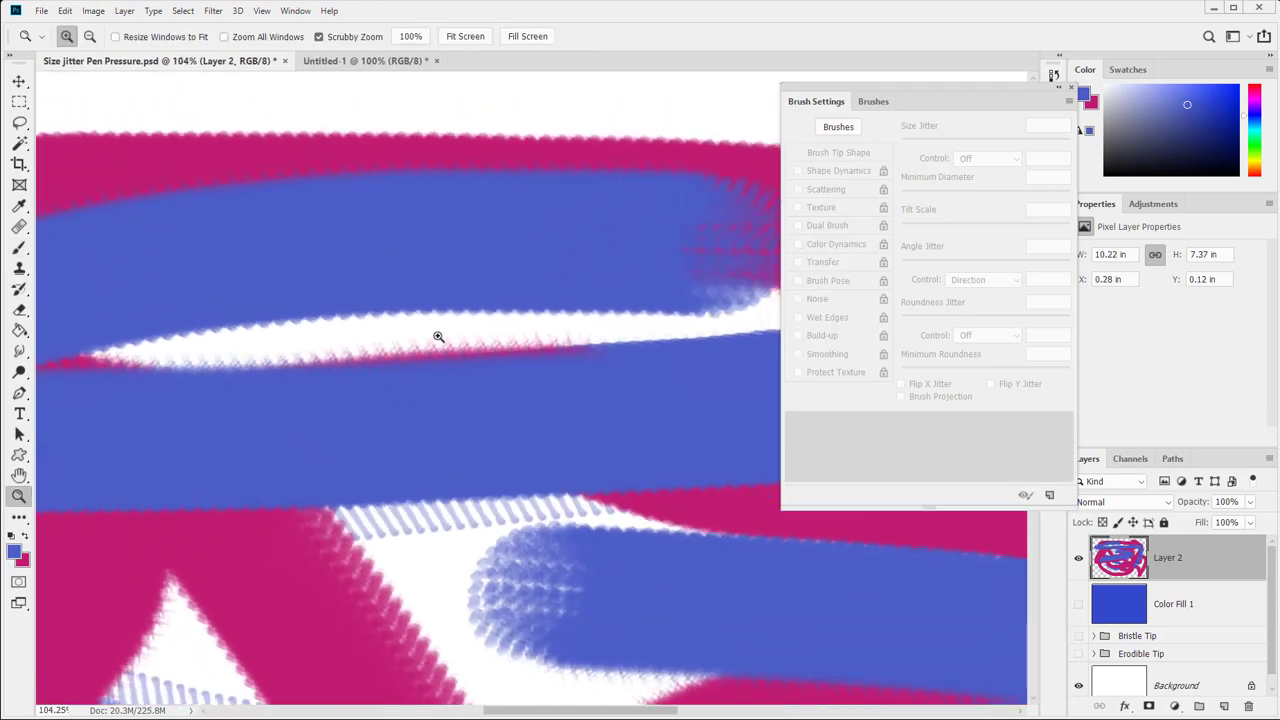
pyautogui.moveTo(666, 564); pyautogui.dragTo(678, 564)
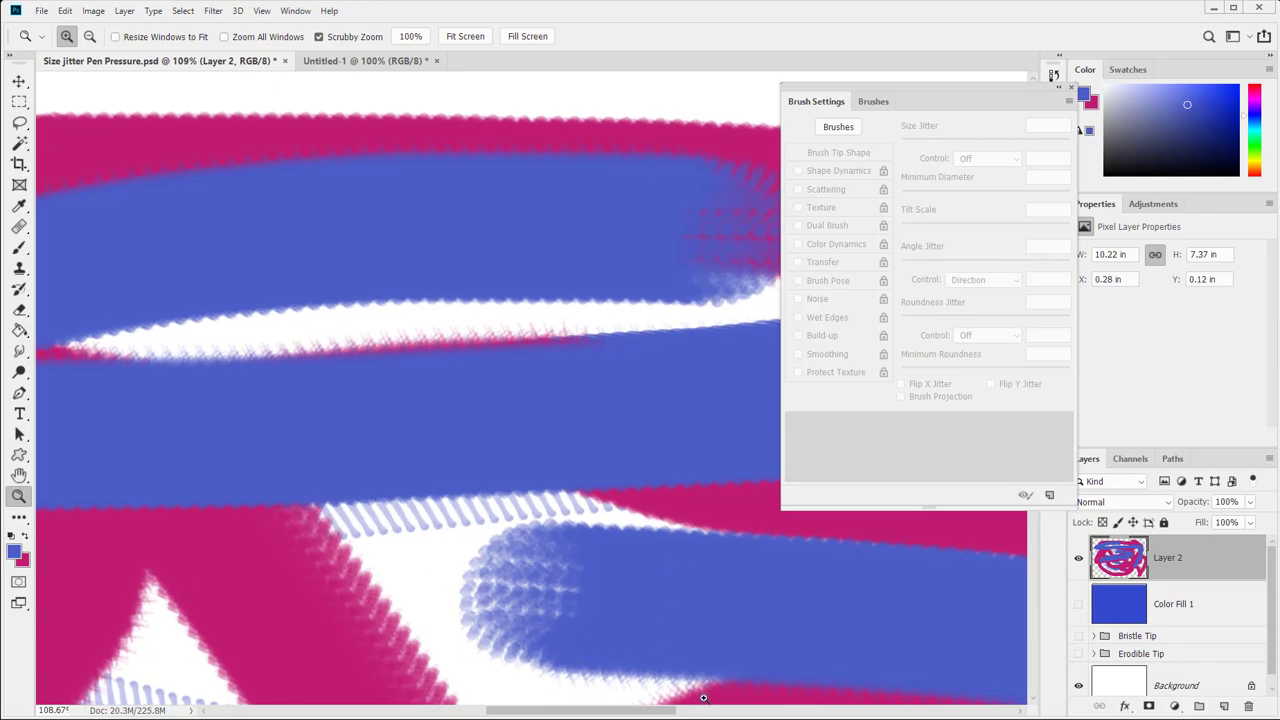
pyautogui.moveTo(549, 457); pyautogui.dragTo(503, 377)
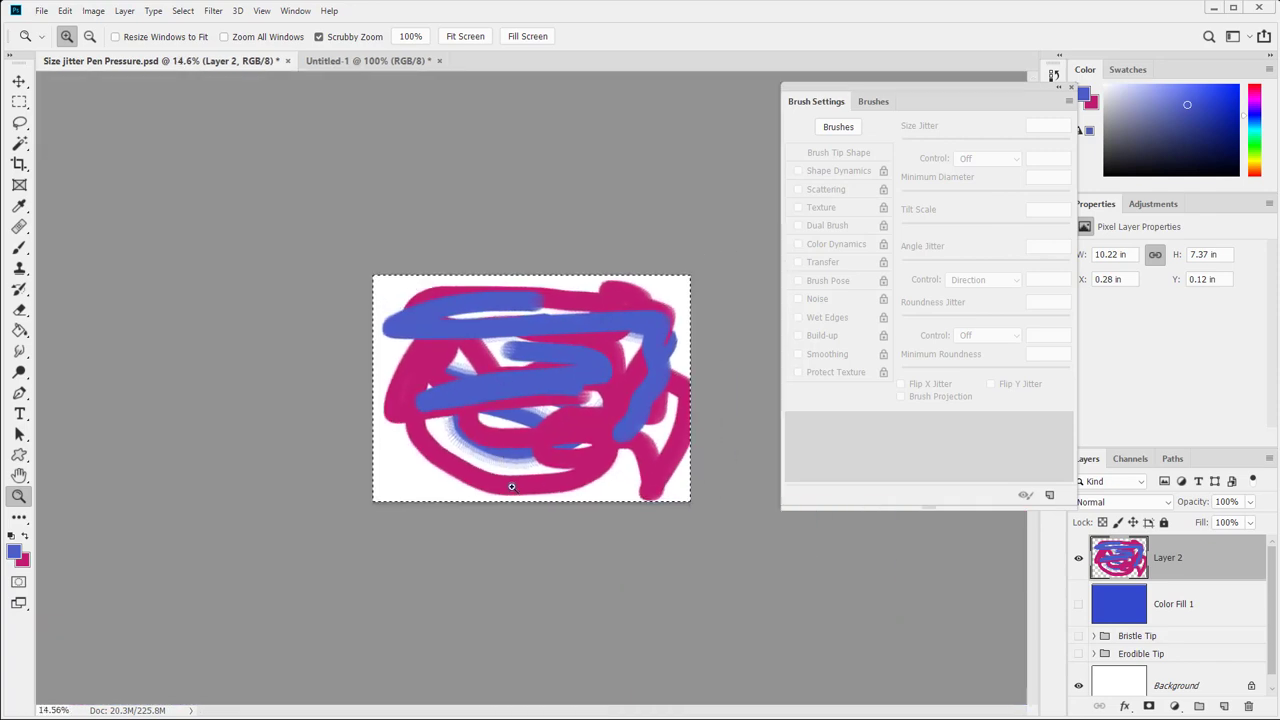
pyautogui.press('Delete')
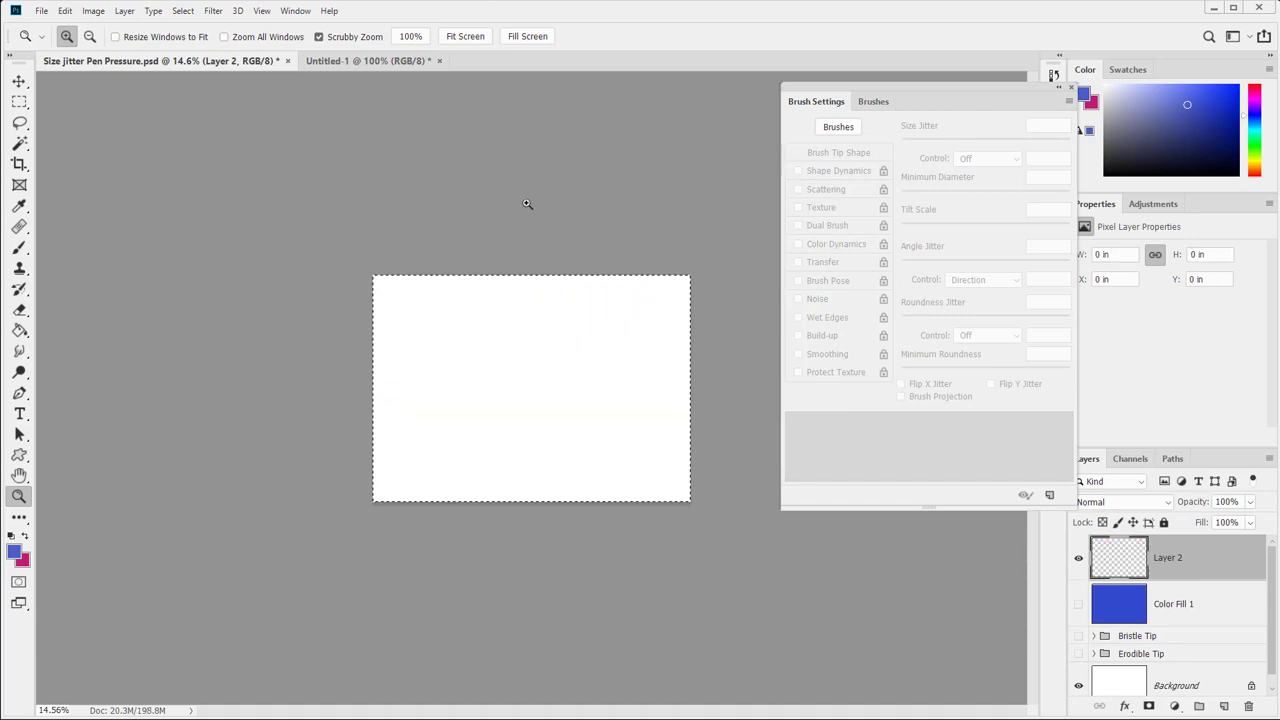
pyautogui.press('b')
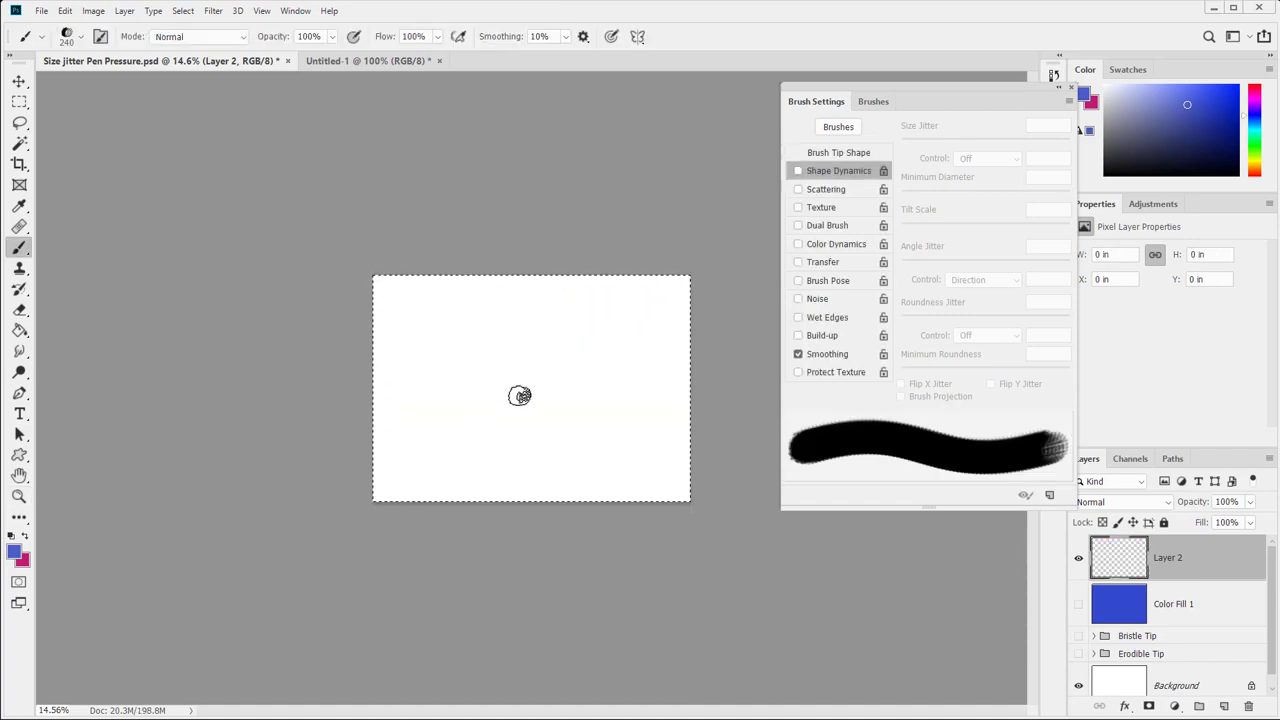
pyautogui.press('z')
pyautogui.click(497, 375)
pyautogui.click(497, 375)
pyautogui.click(497, 375)
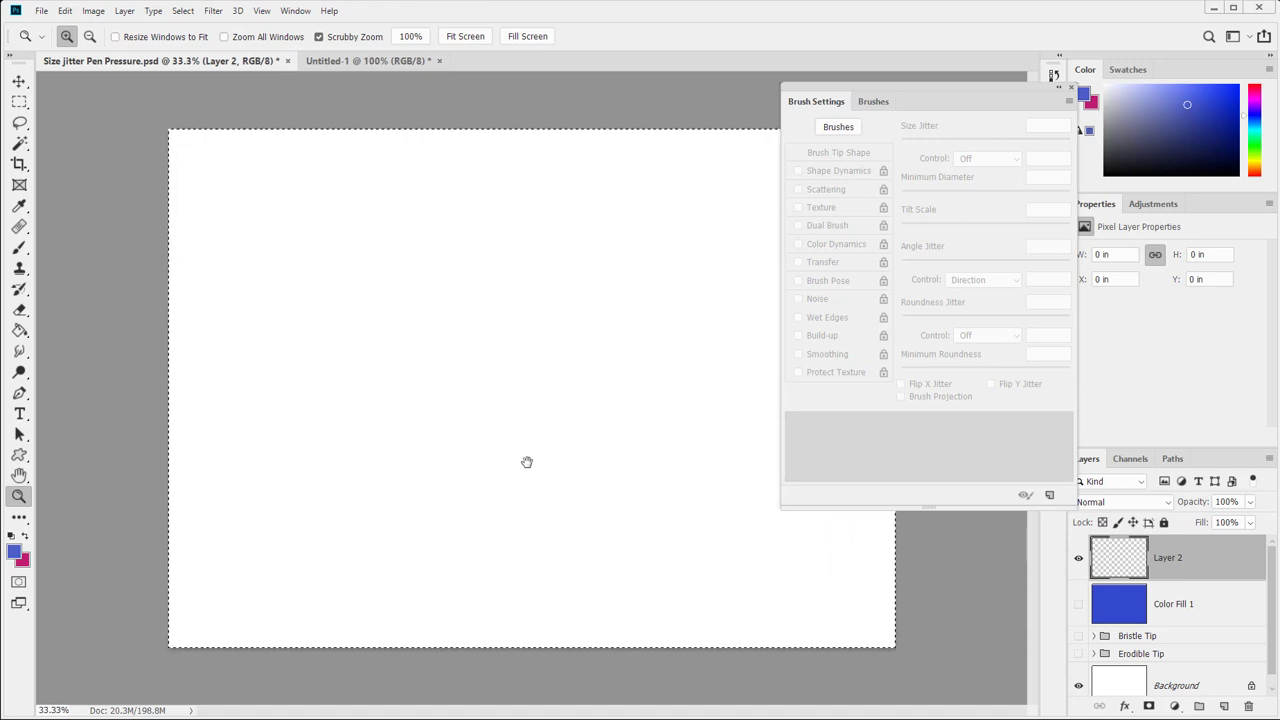
pyautogui.keyDown('alt'); pyautogui.click(565, 414); pyautogui.keyUp('alt')
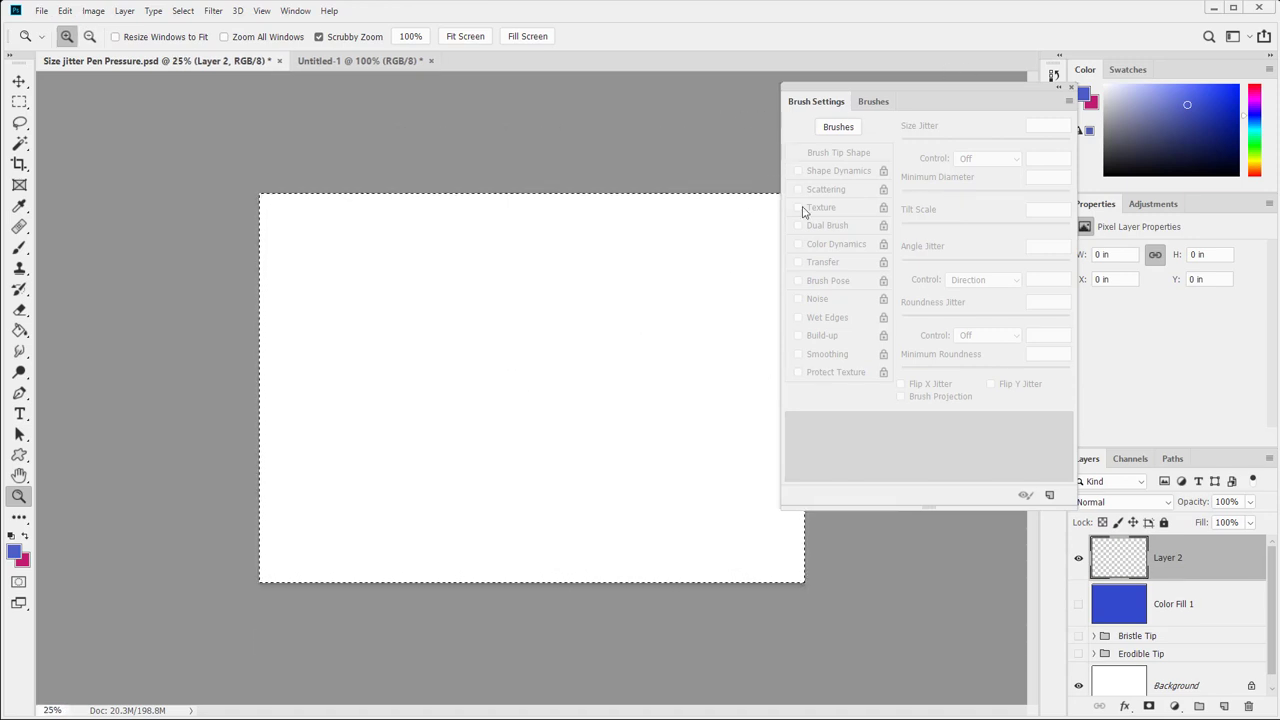
pyautogui.press('b')
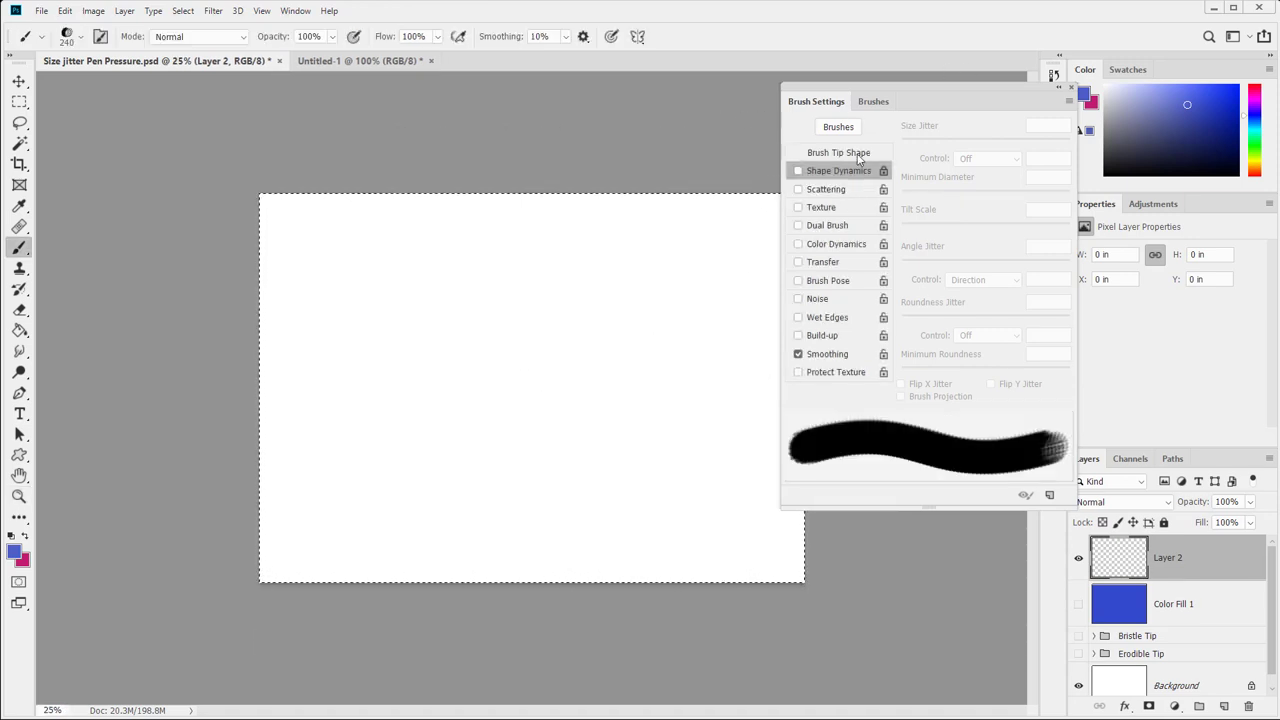
# Step: Re-enable Shape Dynamics for the brush and detach the Brushes panel from the Brush Settings group
pyautogui.click(797, 171)
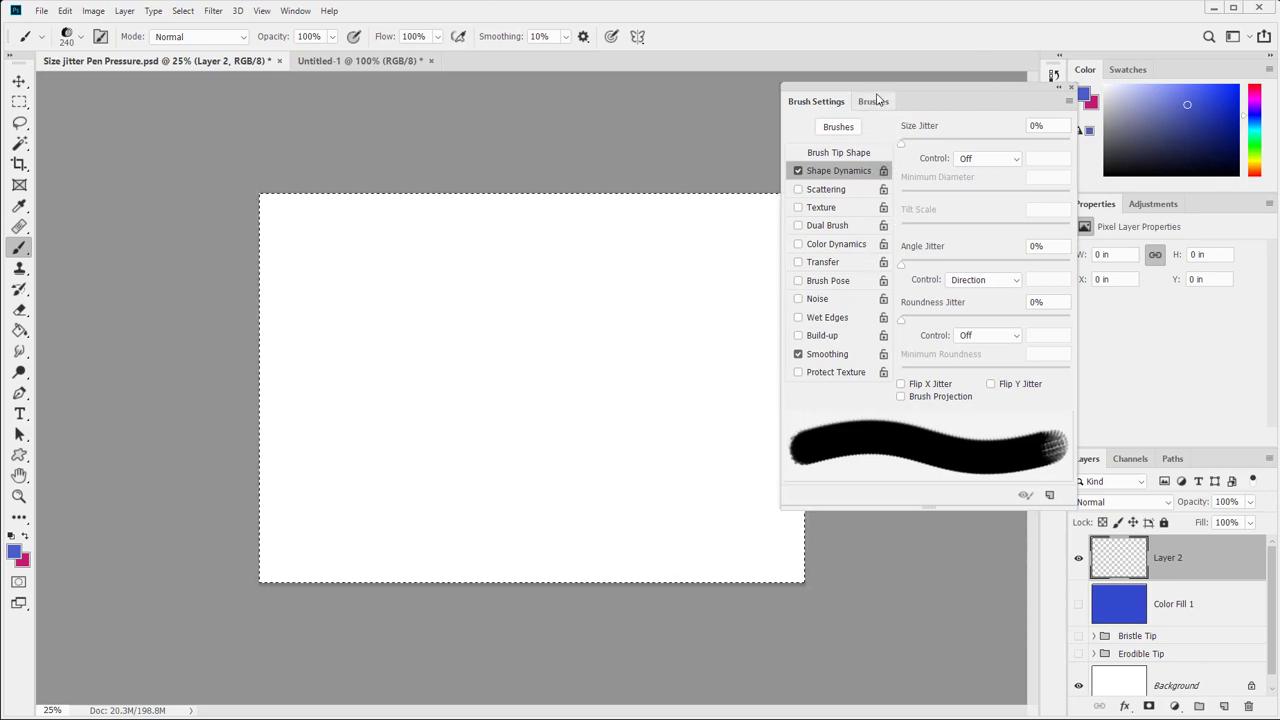
pyautogui.moveTo(875, 97); pyautogui.dragTo(1075, 182)
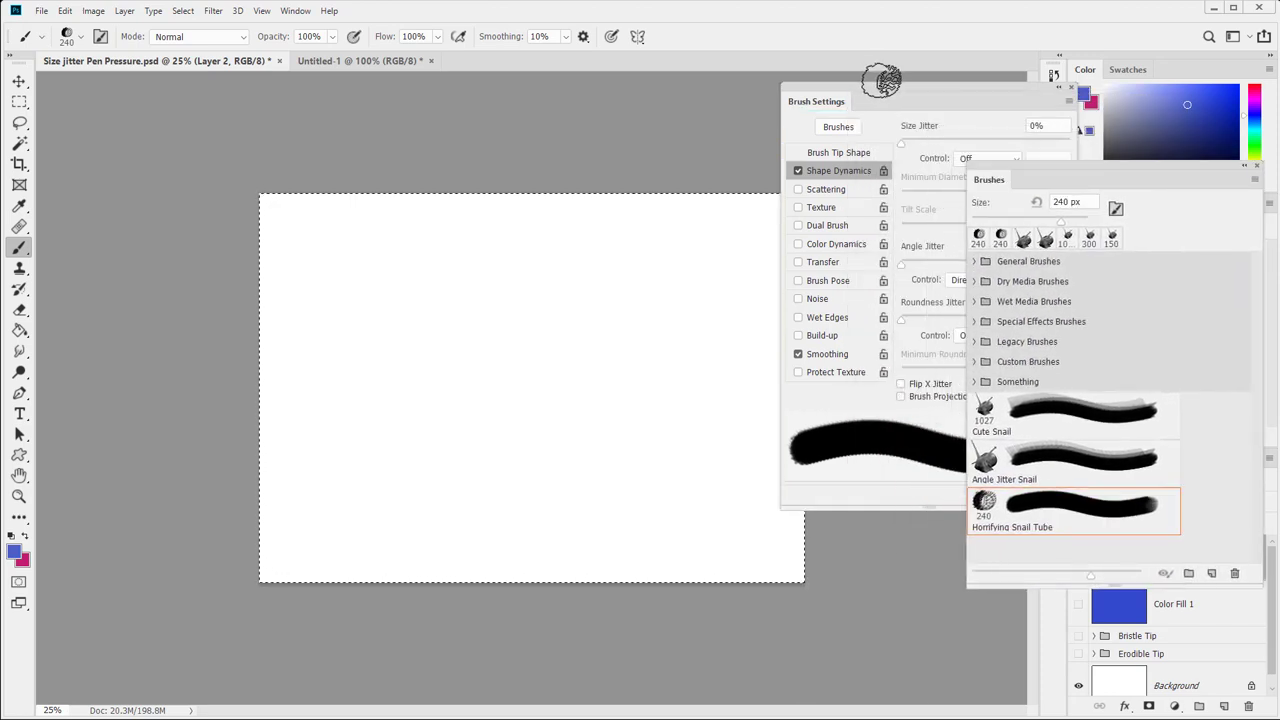
pyautogui.click(882, 110)
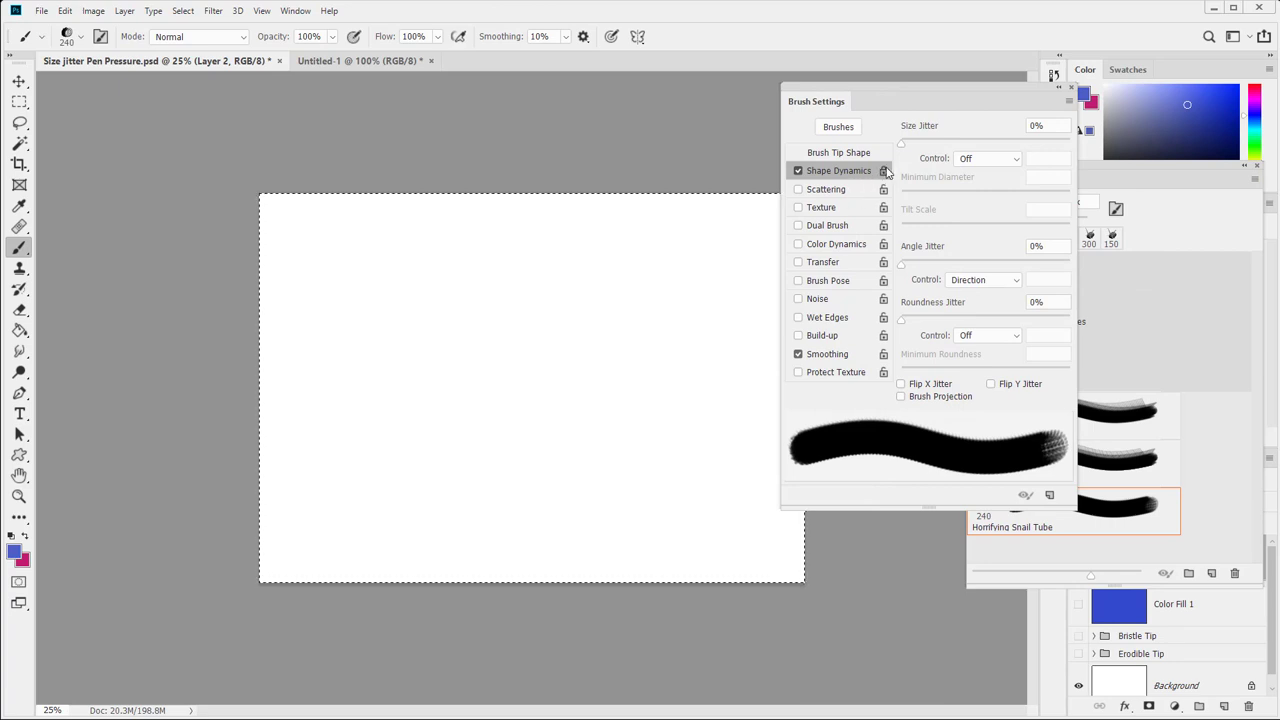
# Step: Enable Color Dynamics with Apply Per Tip and 37% Foreground/Background Jitter, and paint winding strokes across the canvas
pyautogui.click(837, 250)
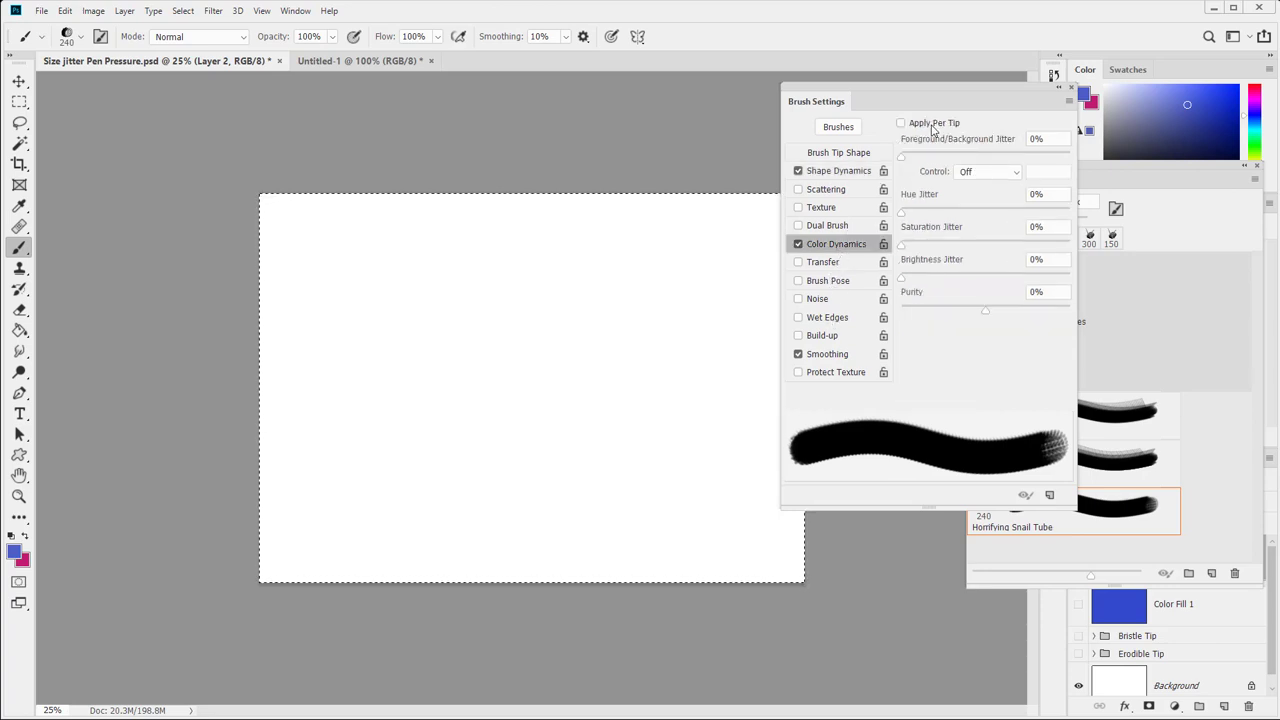
pyautogui.moveTo(930, 158); pyautogui.dragTo(964, 158)
pyautogui.moveTo(600, 352)
pyautogui.mouseDown()
pyautogui.moveTo(403, 377)
pyautogui.moveTo(530, 466)
pyautogui.moveTo(467, 484)
pyautogui.moveTo(617, 407)
pyautogui.moveTo(686, 280)
pyautogui.mouseUp()
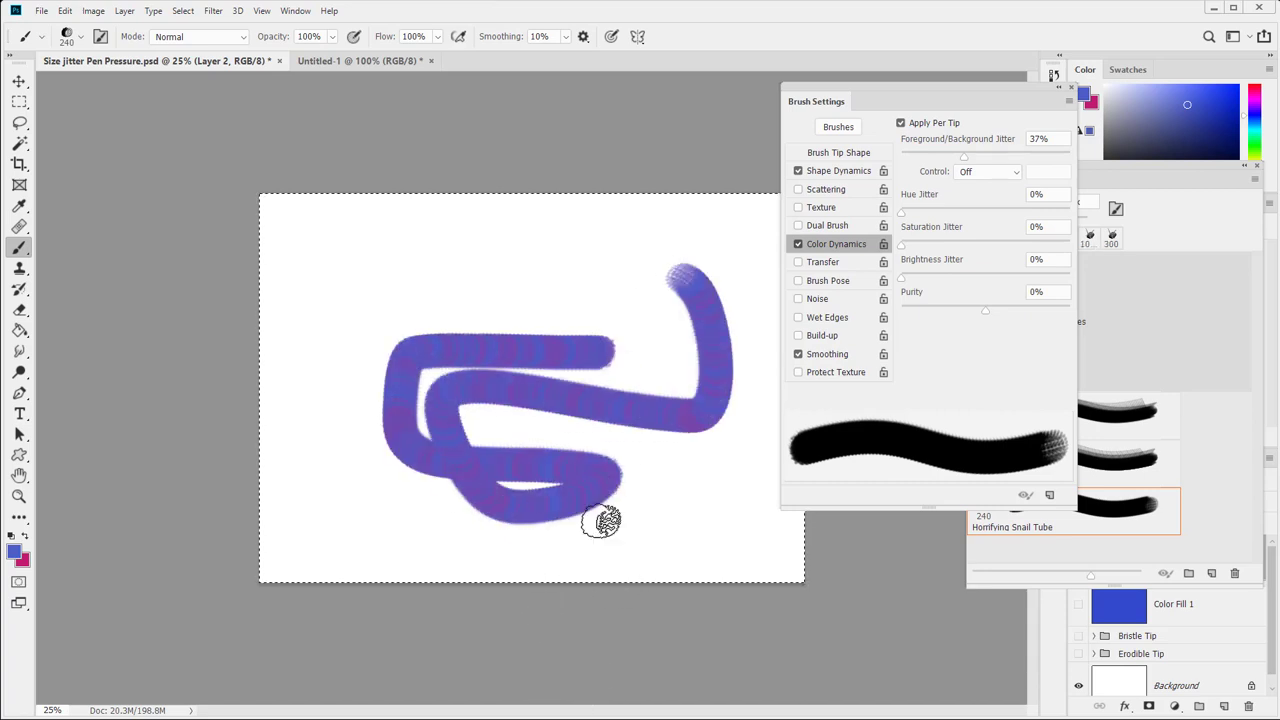
pyautogui.moveTo(433, 279)
pyautogui.mouseDown()
pyautogui.moveTo(590, 274)
pyautogui.moveTo(535, 324)
pyautogui.moveTo(511, 394)
pyautogui.moveTo(421, 511)
pyautogui.moveTo(688, 519)
pyautogui.mouseUp()
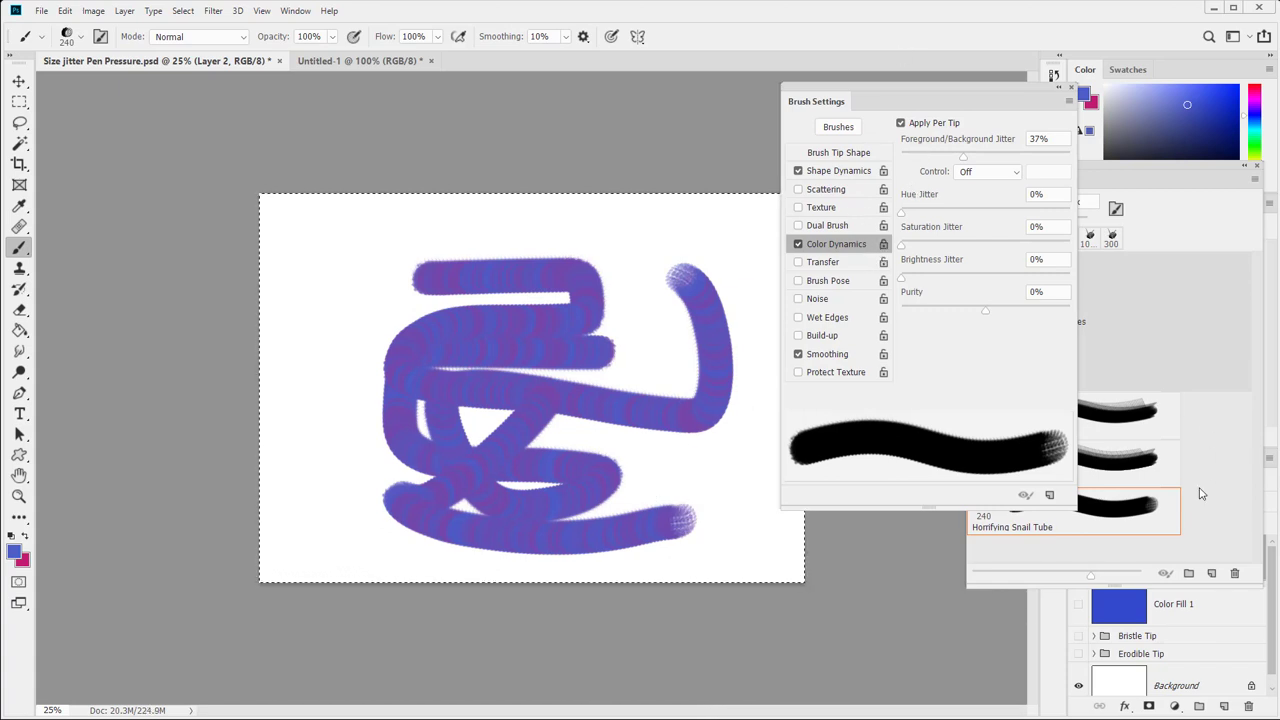
pyautogui.click(1069, 101)
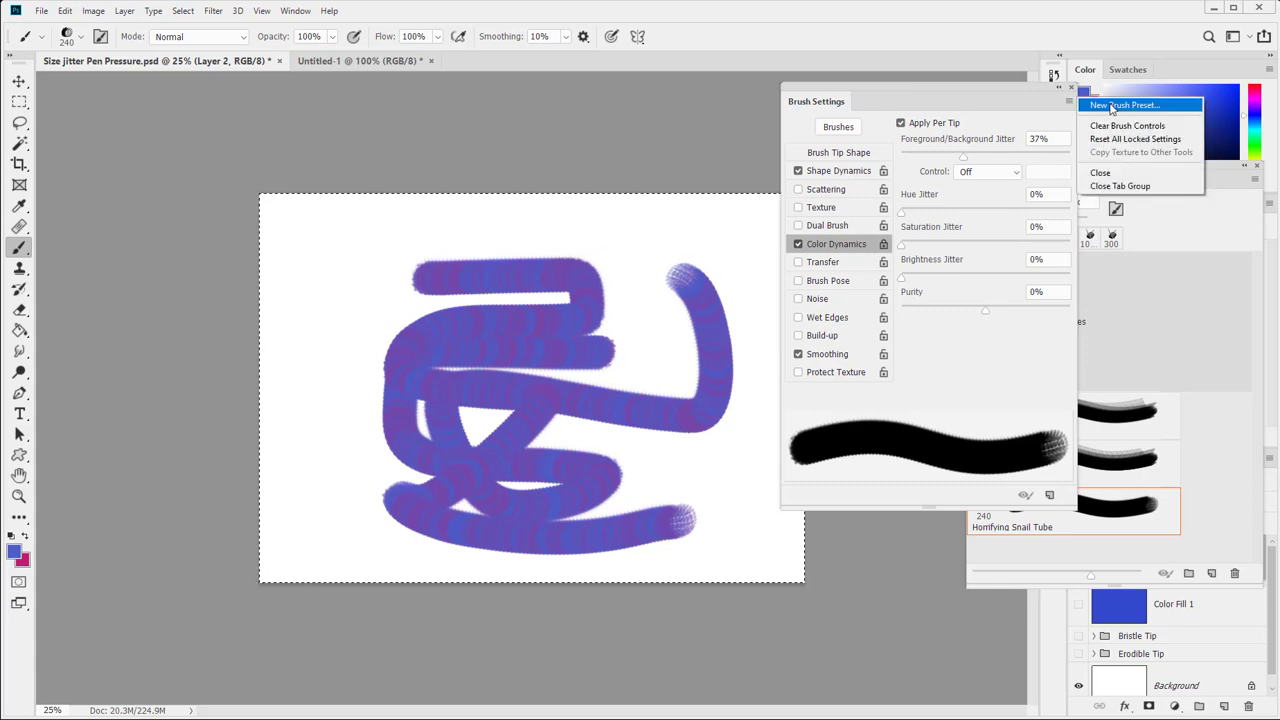
pyautogui.click(1110, 106)
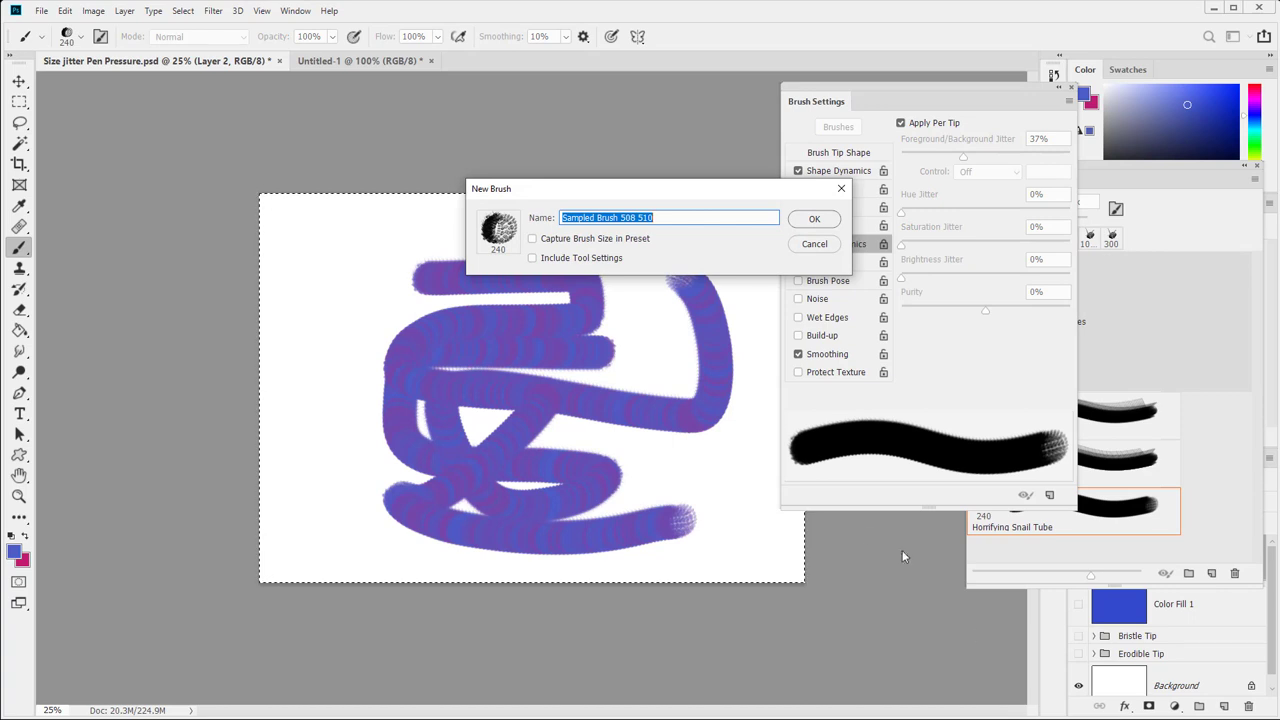
pyautogui.click(810, 249)
# Step: Set the Angle Jitter control to Off and save the brush as a new preset named Colorful Snail tube
pyautogui.click(838, 172)
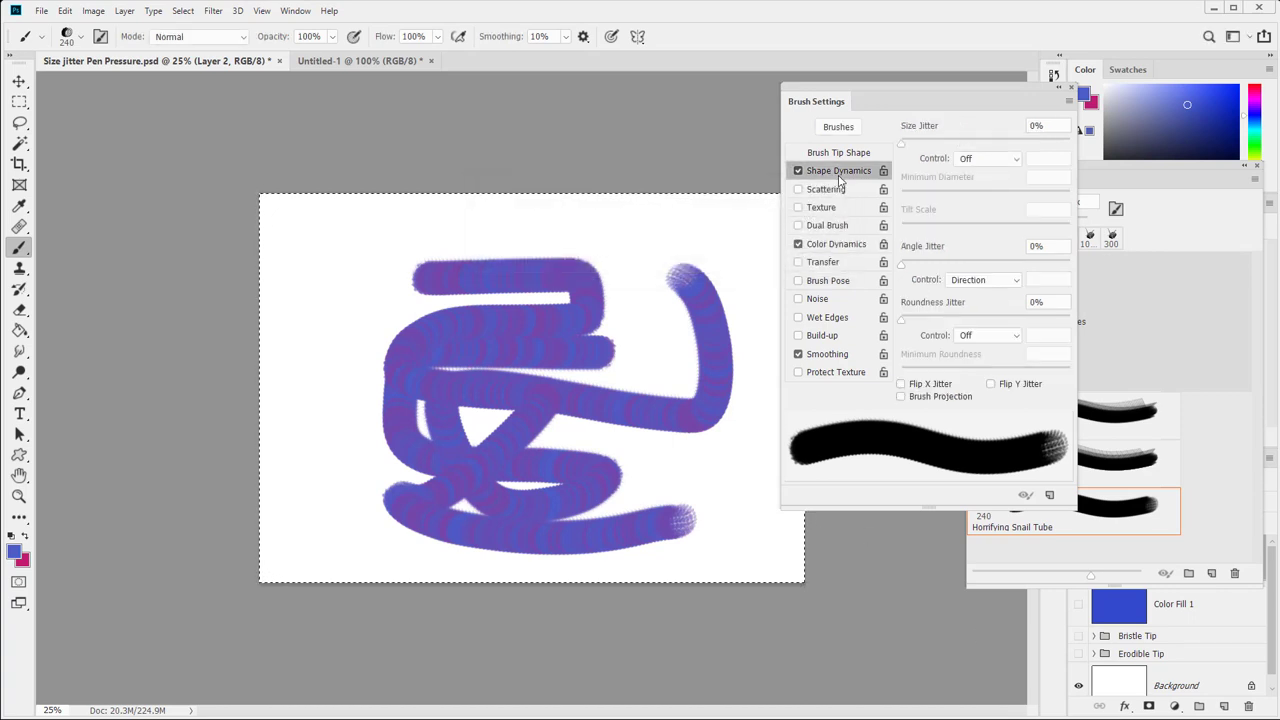
pyautogui.click(965, 280)
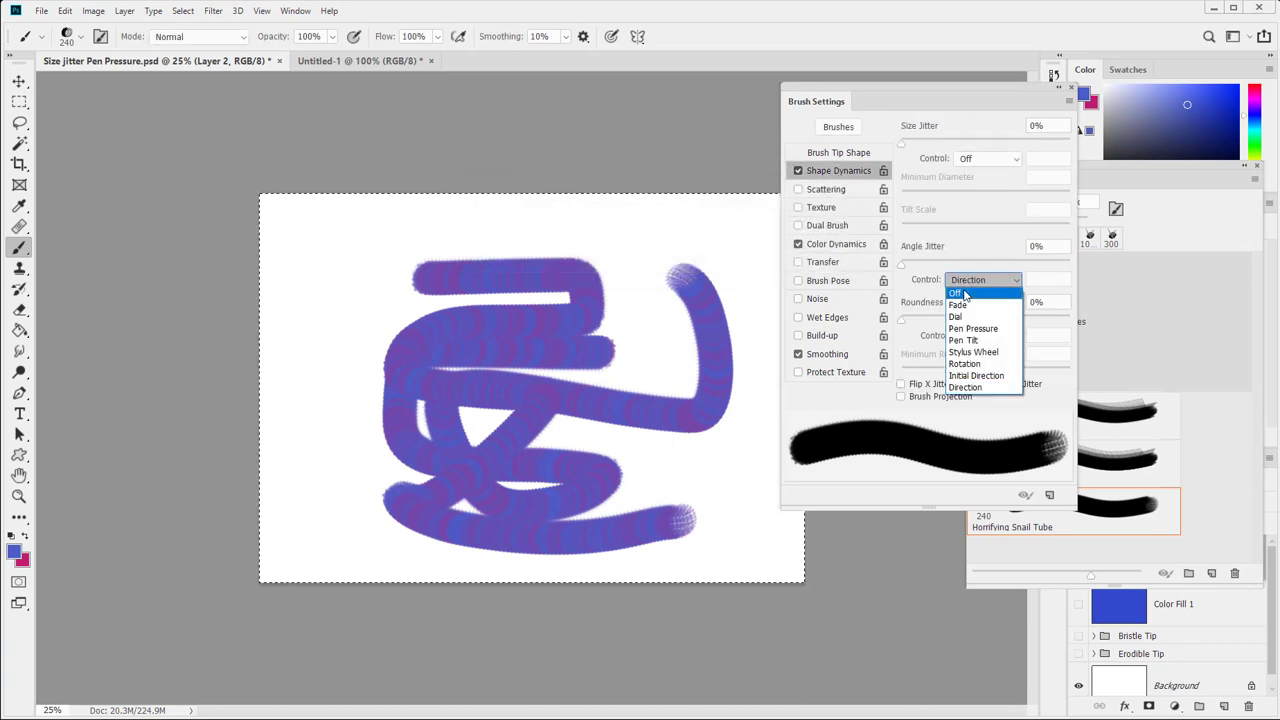
pyautogui.click(966, 293)
pyautogui.click(1069, 101)
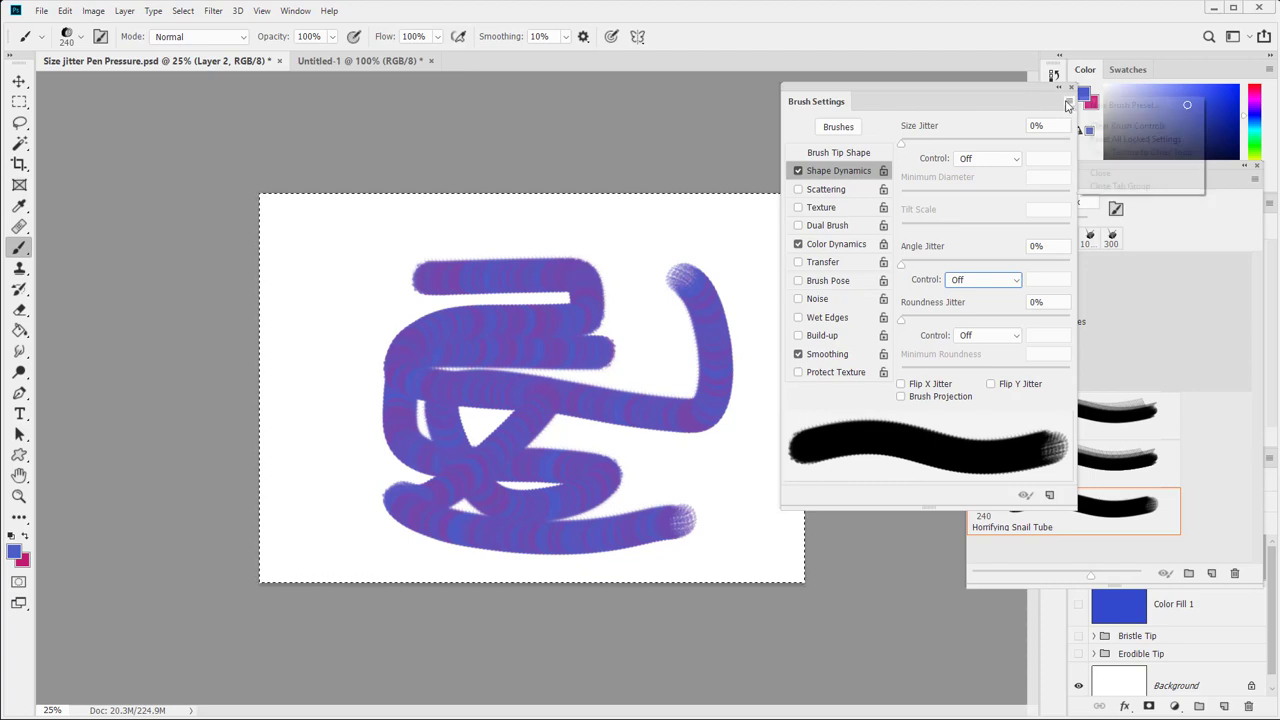
pyautogui.click(1104, 106)
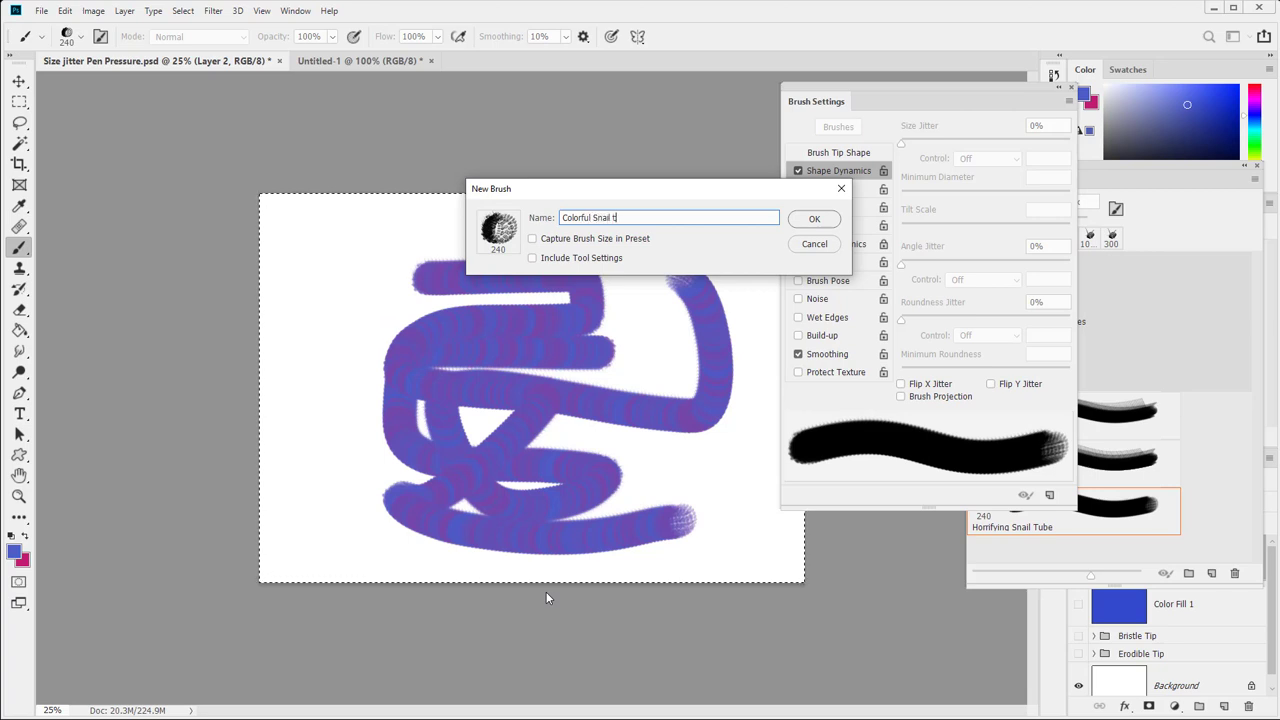
pyautogui.write('Colorful Snail tube')
pyautogui.press('Return')
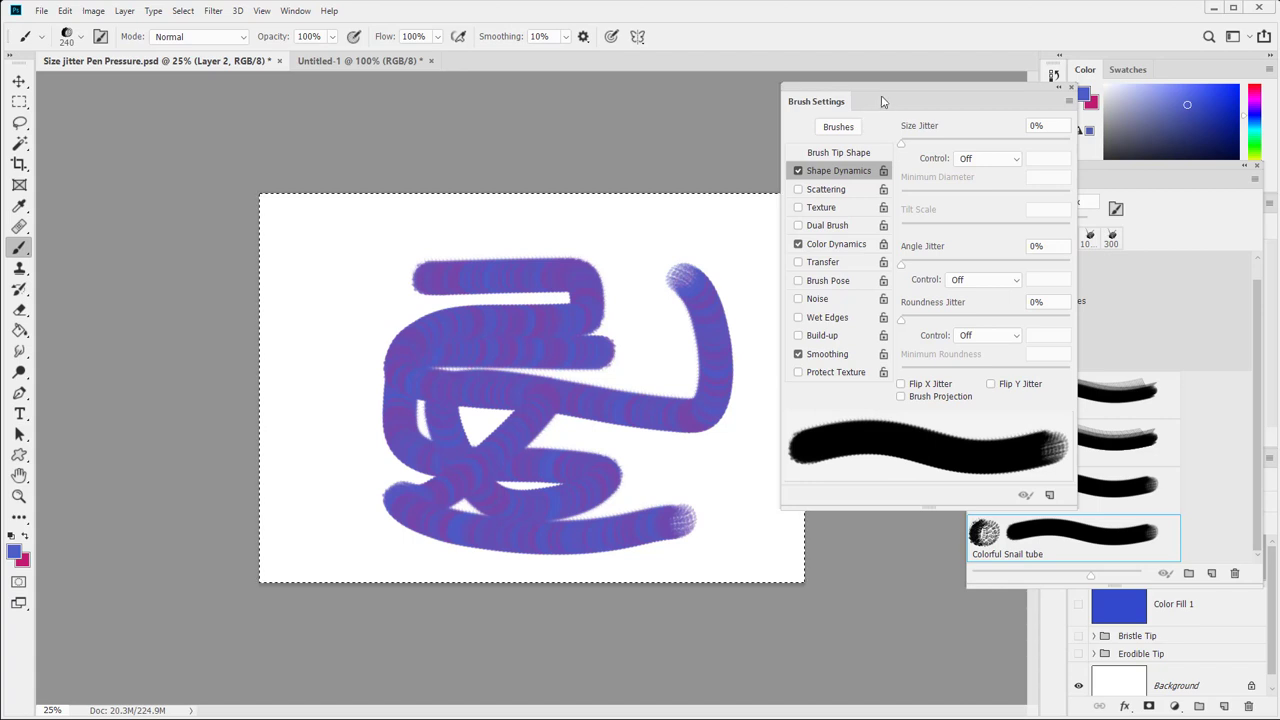
# Step: Choose the Angle Jitter Snail preset and paint strokes over the existing ones with Color Dynamics still enabled
pyautogui.moveTo(885, 103); pyautogui.dragTo(804, 98)
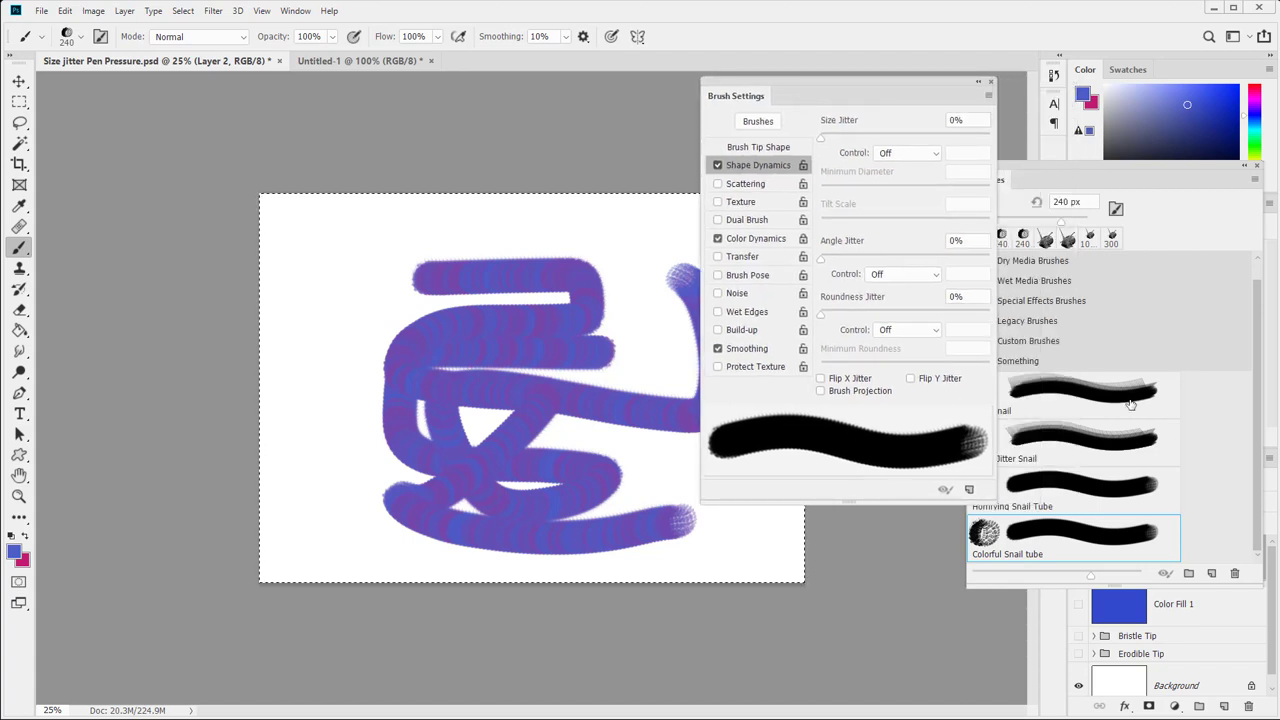
pyautogui.click(1121, 432)
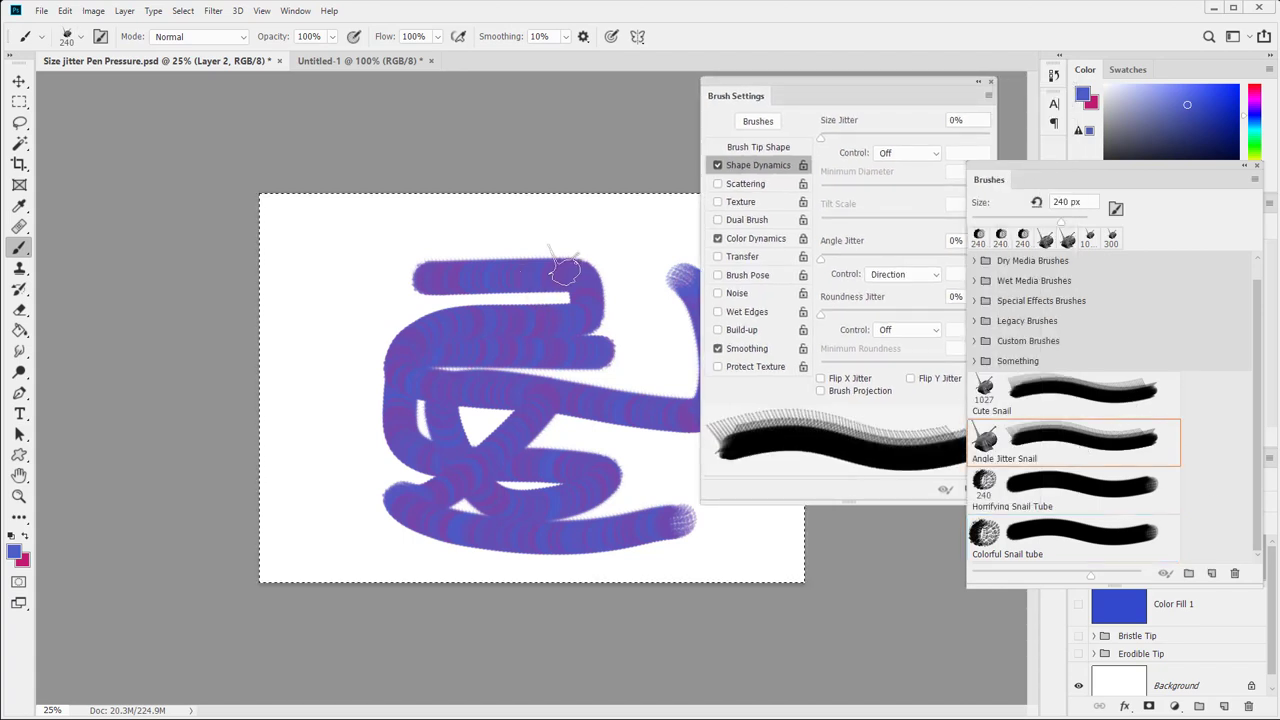
pyautogui.moveTo(570, 258)
pyautogui.mouseDown()
pyautogui.moveTo(540, 470)
pyautogui.moveTo(350, 488)
pyautogui.moveTo(305, 340)
pyautogui.moveTo(330, 243)
pyautogui.moveTo(490, 230)
pyautogui.moveTo(390, 280)
pyautogui.moveTo(360, 340)
pyautogui.moveTo(345, 440)
pyautogui.moveTo(405, 490)
pyautogui.moveTo(575, 540)
pyautogui.moveTo(665, 463)
pyautogui.moveTo(596, 242)
pyautogui.mouseUp()
pyautogui.moveTo(672, 232); pyautogui.dragTo(668, 213)
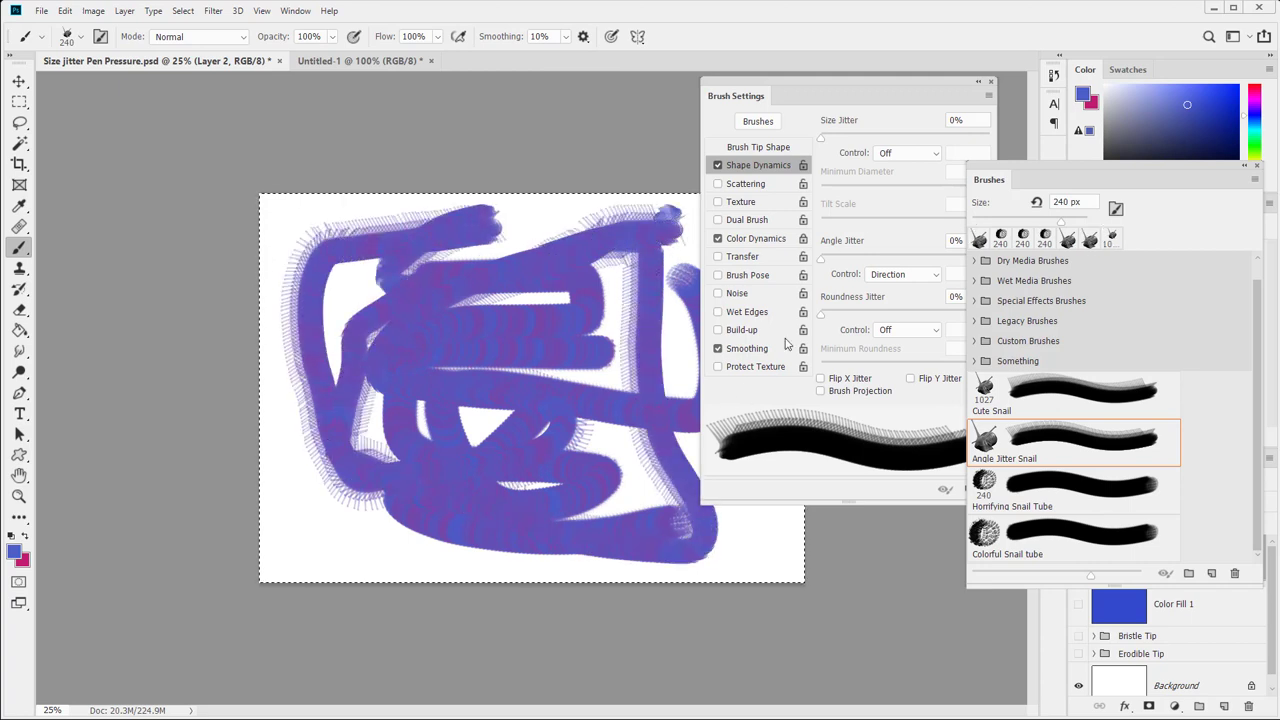
# Step: Clear the brush controls of the current Angle Jitter Snail brush
pyautogui.click(831, 90)
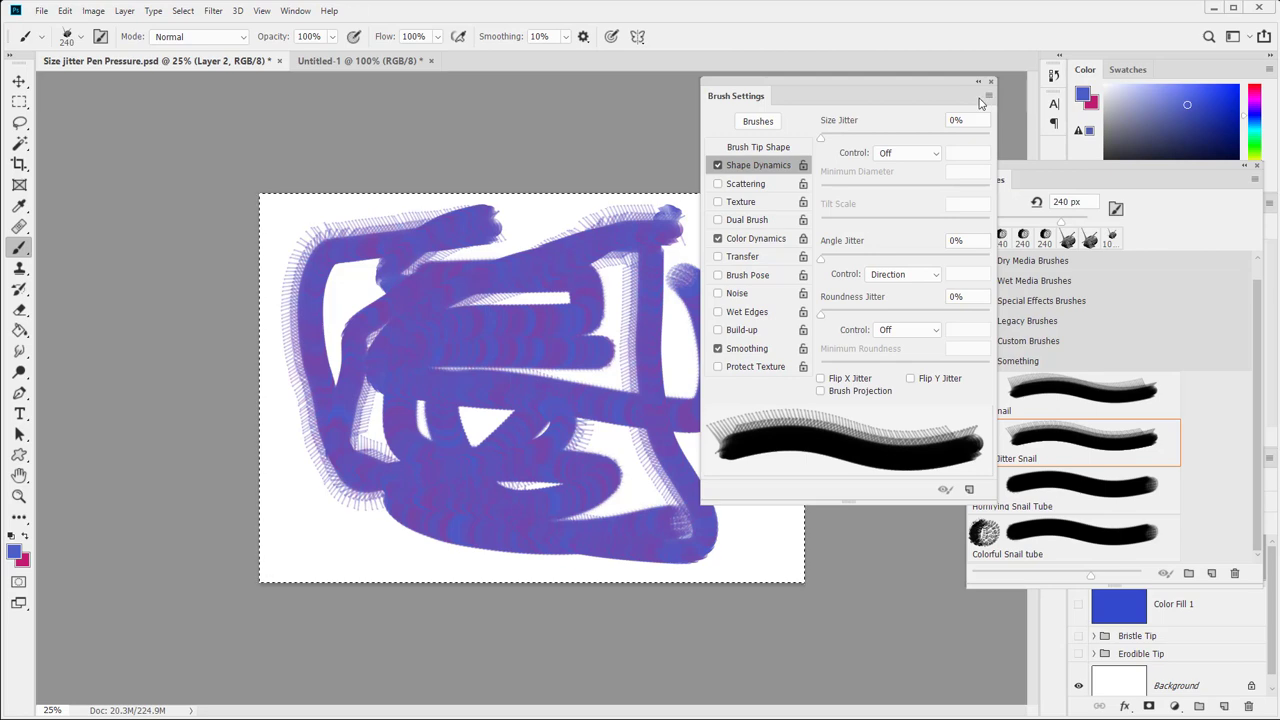
pyautogui.click(988, 97)
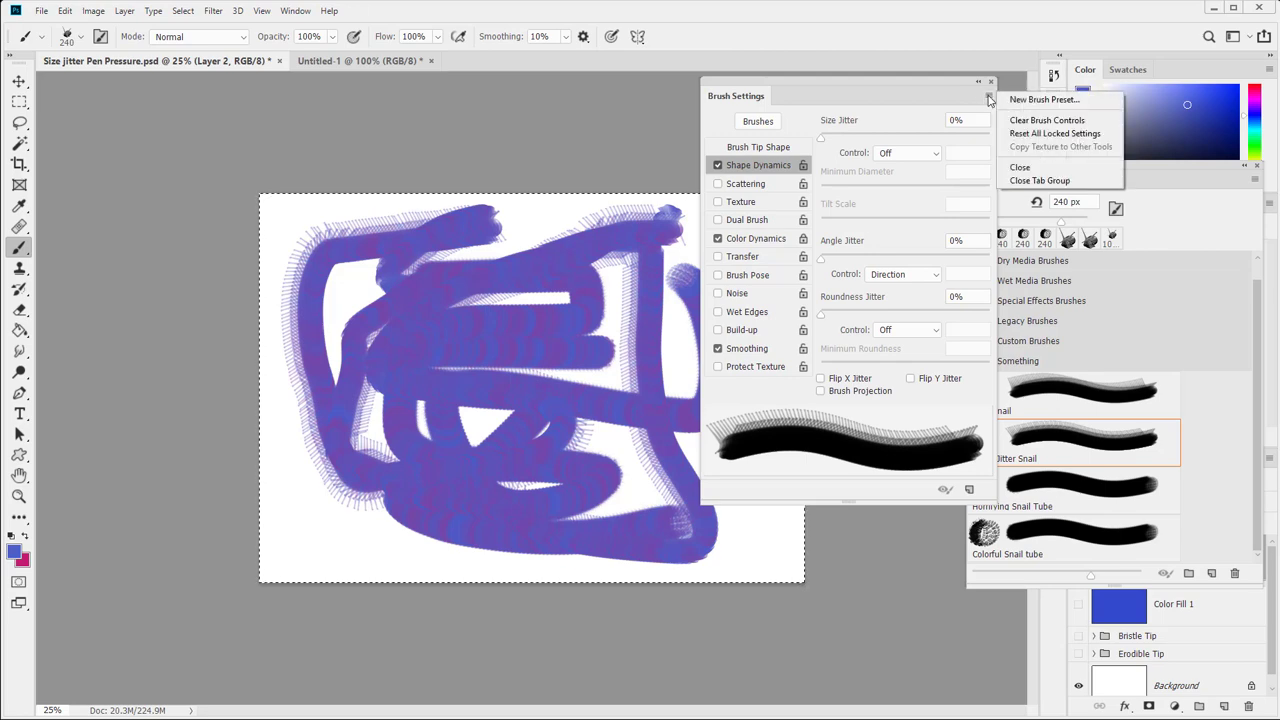
pyautogui.click(1057, 134)
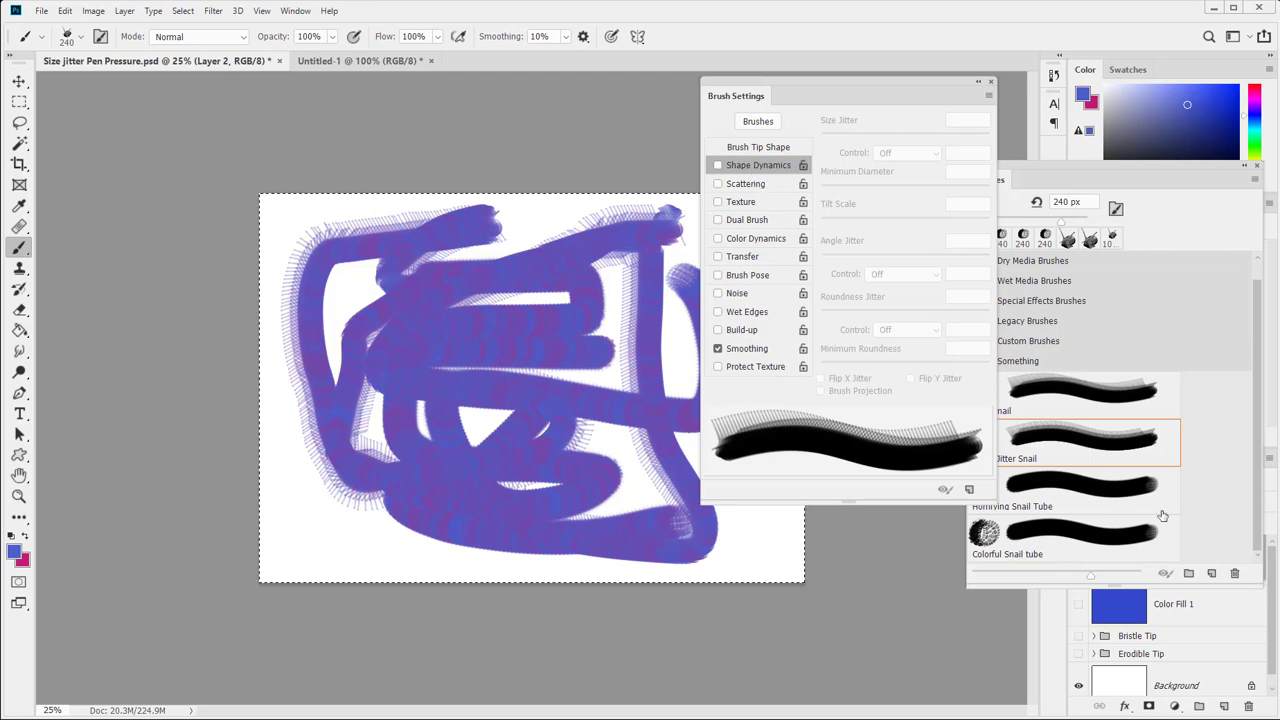
# Step: Reload the Angle Jitter Snail preset to restore its saved Shape Dynamics and bring the Brush Settings panel to the front
pyautogui.click(1105, 176)
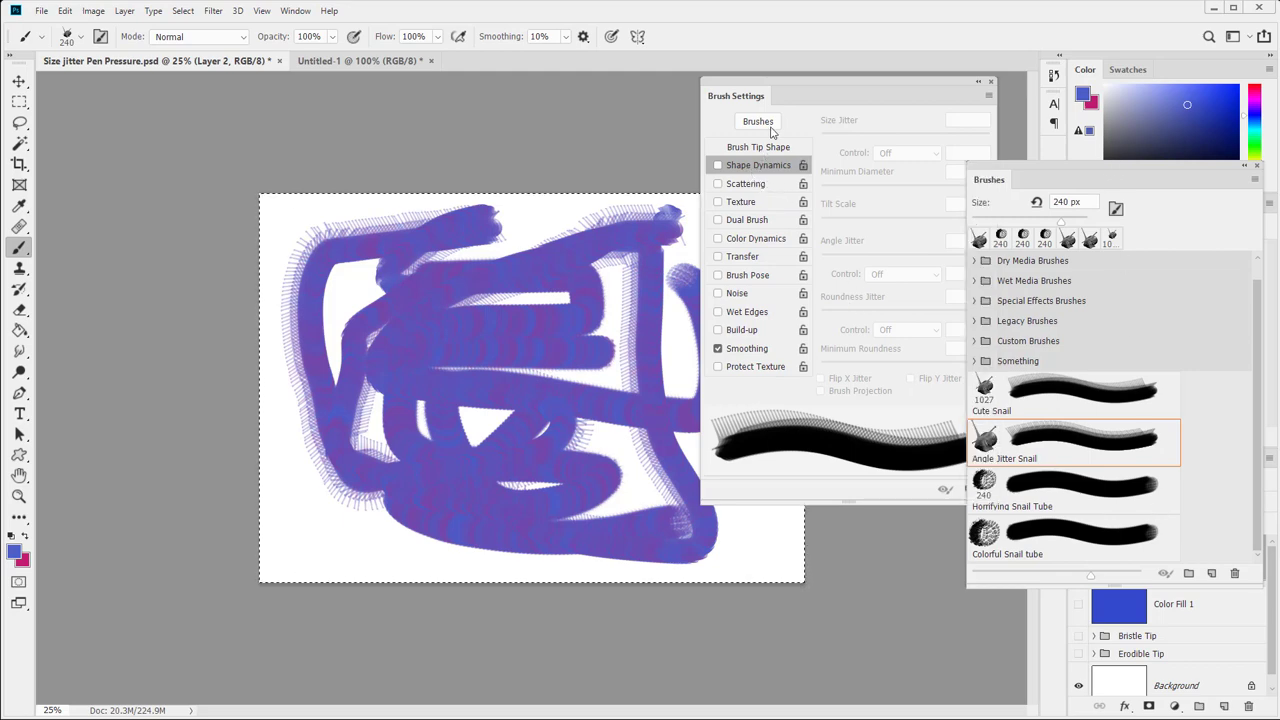
pyautogui.click(807, 95)
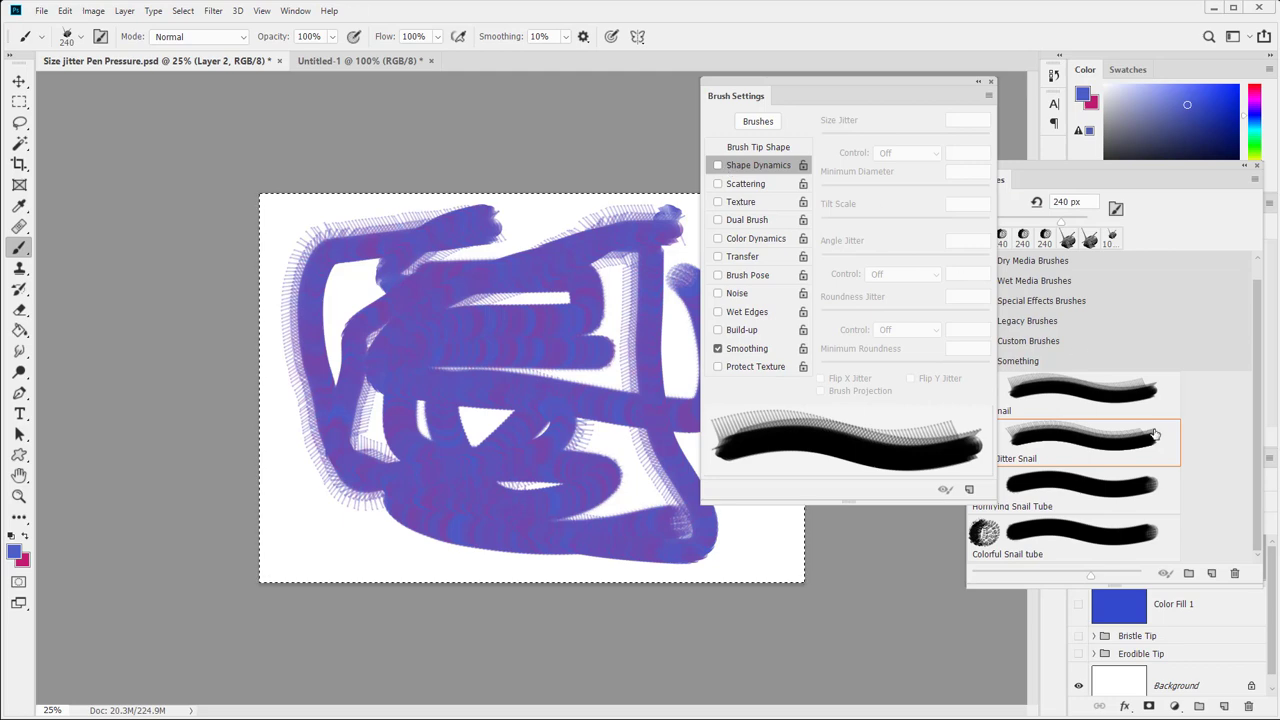
pyautogui.click(1120, 449)
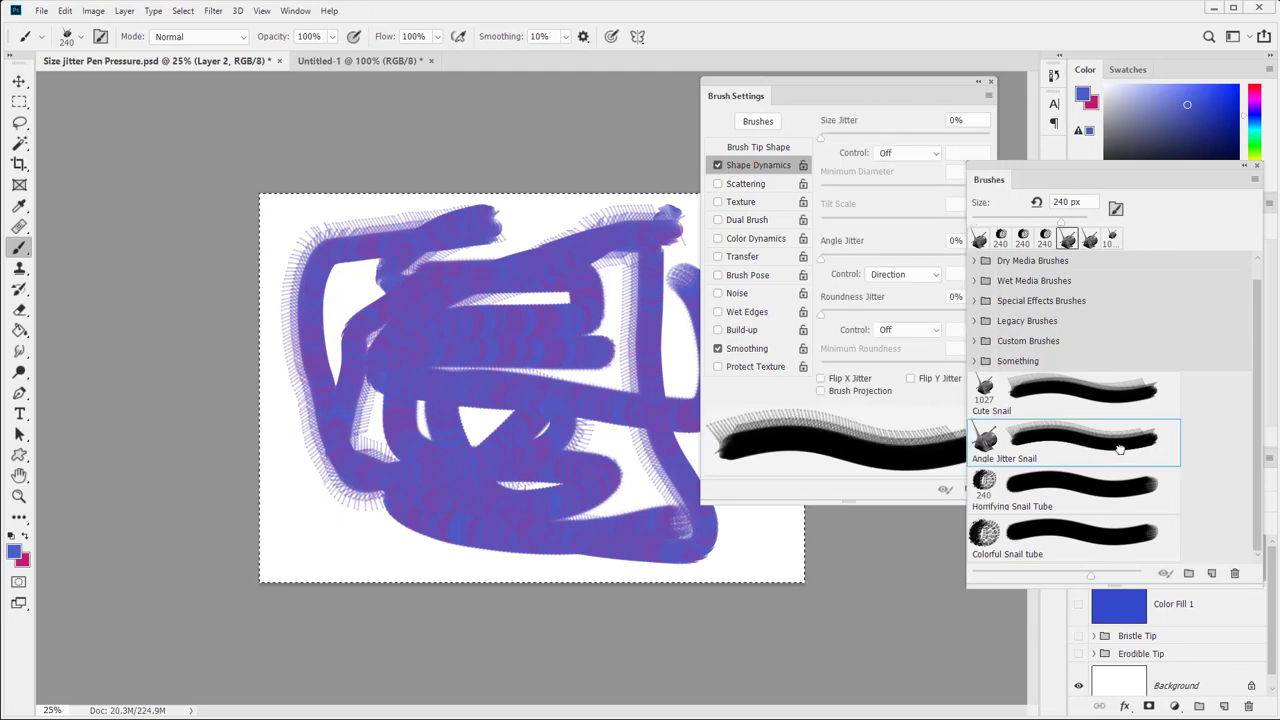
pyautogui.click(898, 99)
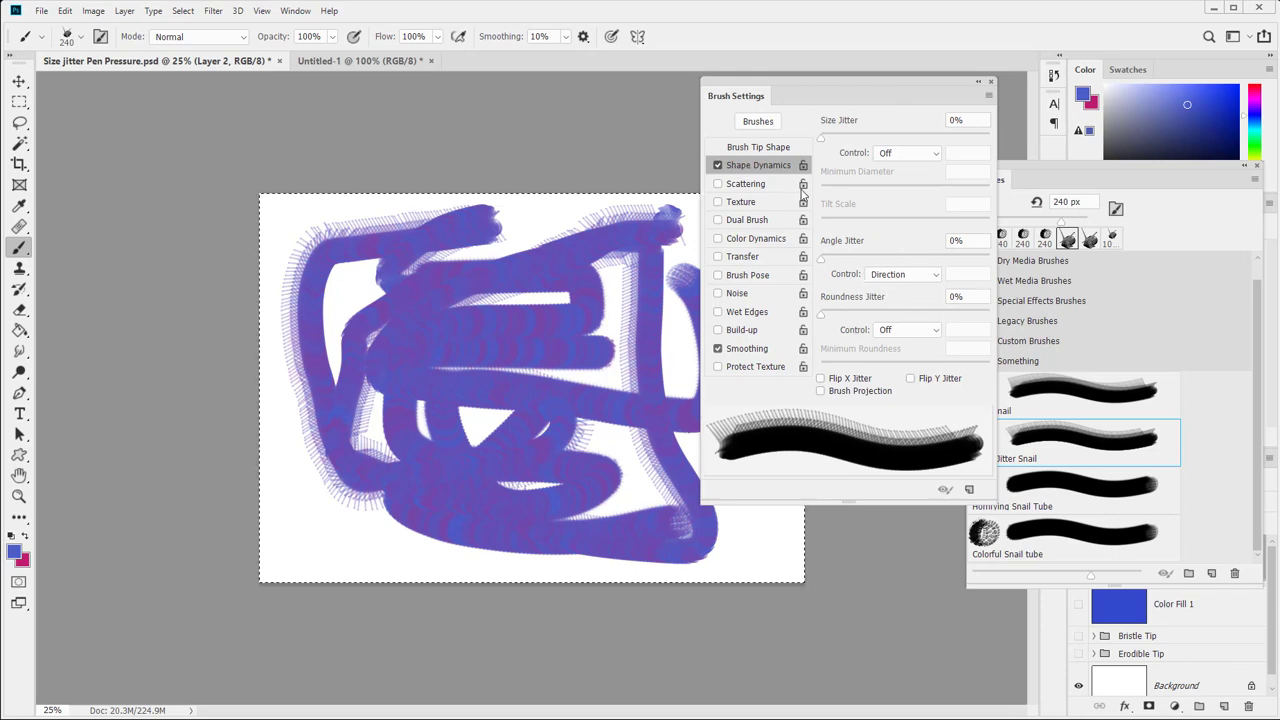
# Step: Swap the foreground and background colors and paint pink strokes over the canvas with the Angle Jitter Snail brush
pyautogui.click(25, 537)
pyautogui.moveTo(555, 297)
pyautogui.mouseDown()
pyautogui.moveTo(587, 458)
pyautogui.moveTo(327, 515)
pyautogui.mouseUp()
pyautogui.moveTo(357, 445)
pyautogui.mouseDown()
pyautogui.moveTo(601, 443)
pyautogui.moveTo(528, 329)
pyautogui.mouseUp()
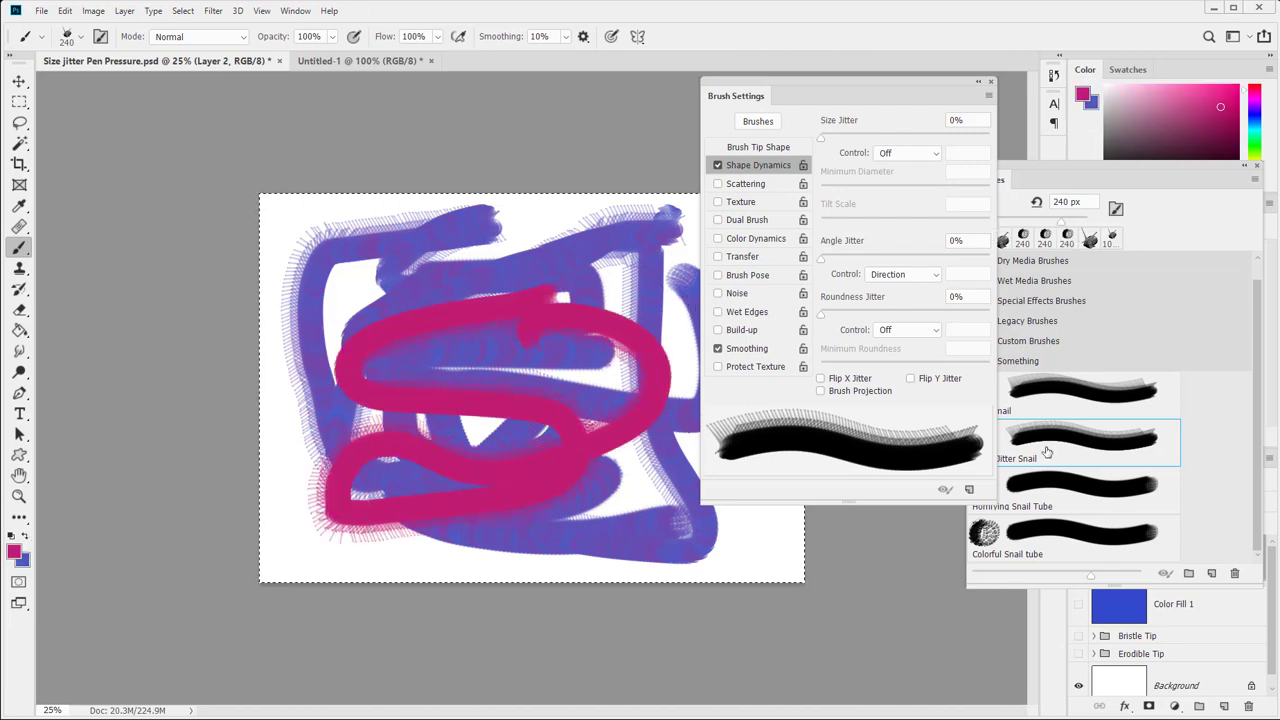
pyautogui.click(989, 97)
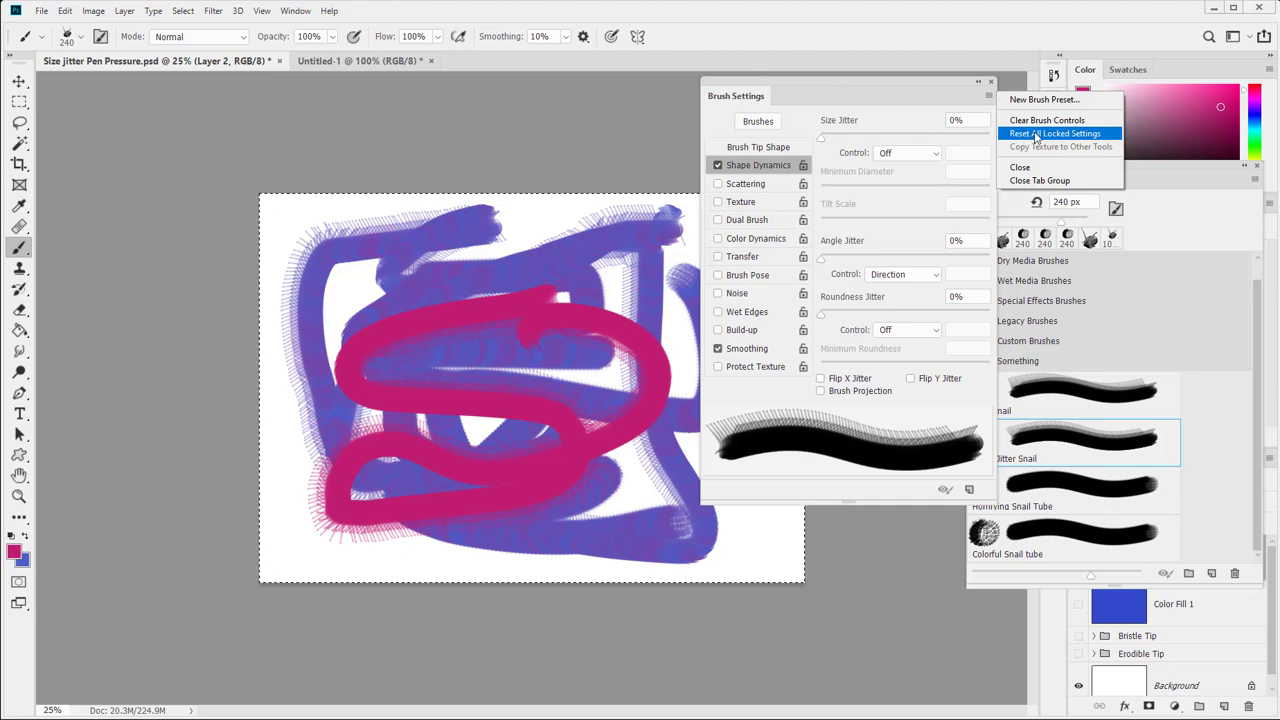
pyautogui.click(1073, 400)
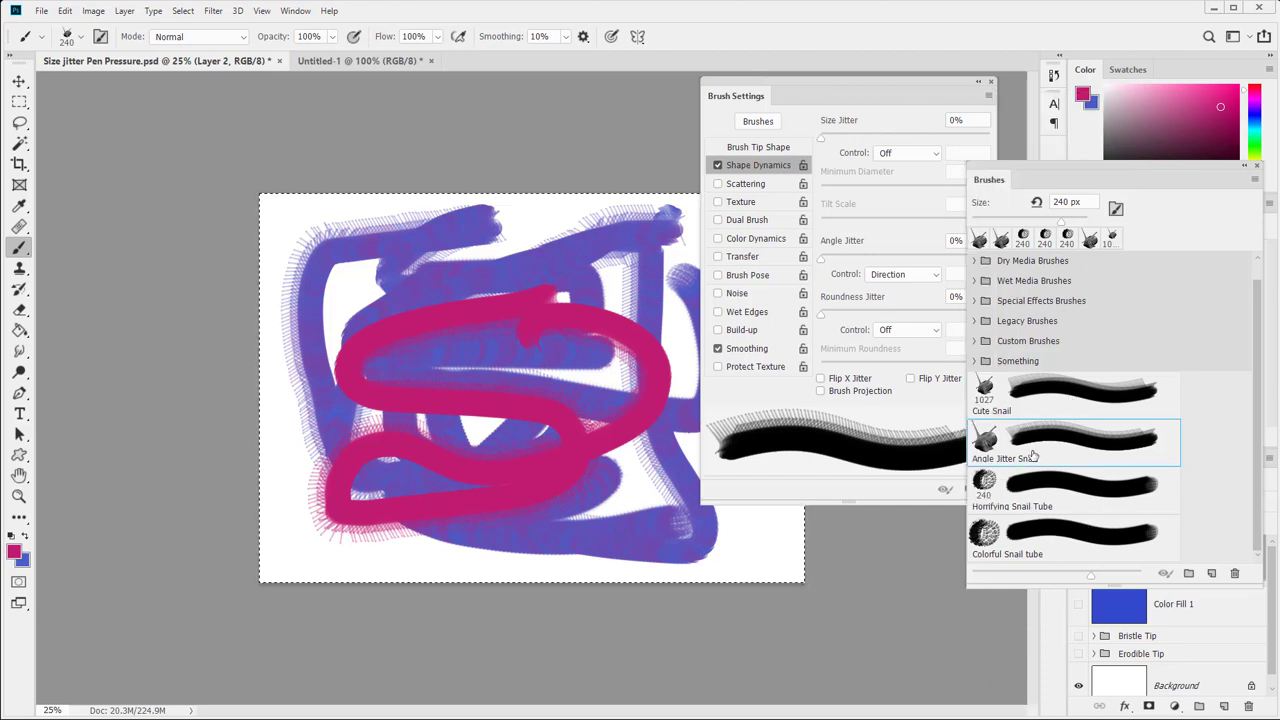
pyautogui.click(1019, 451)
pyautogui.moveTo(860, 88)
pyautogui.mouseDown()
pyautogui.moveTo(838, 90)
pyautogui.moveTo(890, 96)
pyautogui.mouseUp()
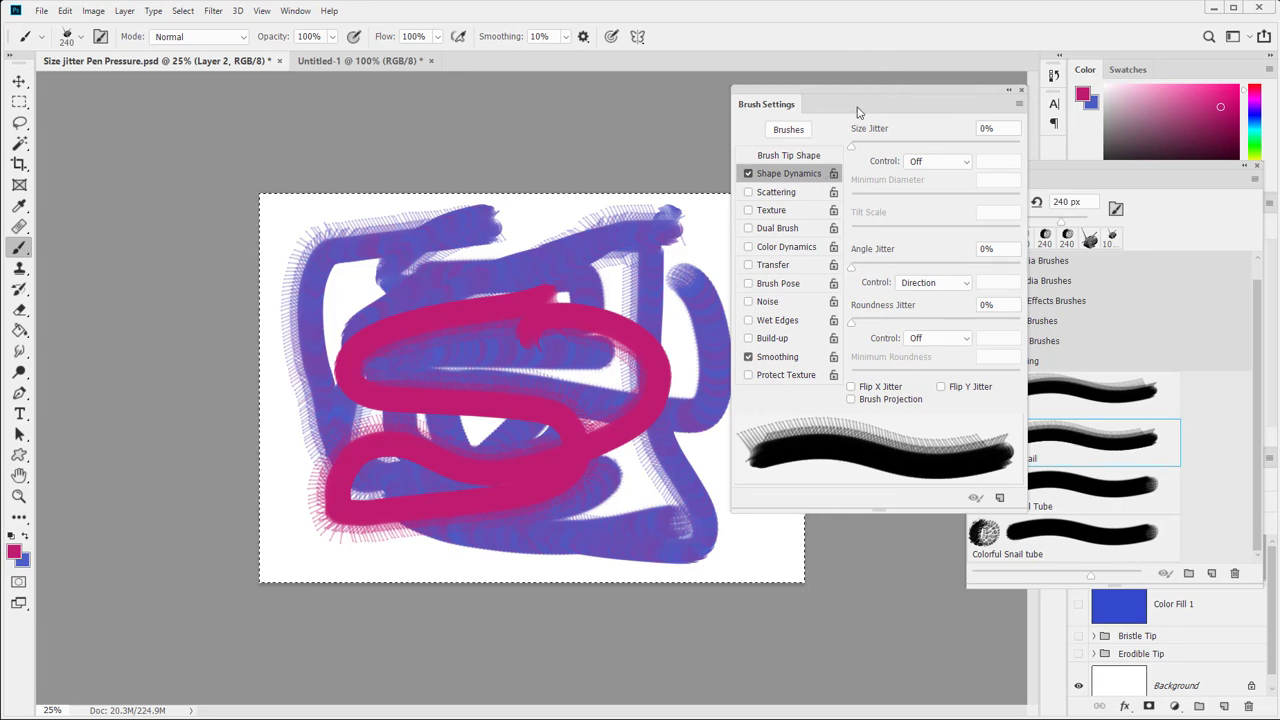
# Step: Load the Colorful Snail tube preset and clear its brush controls
pyautogui.click(1107, 554)
pyautogui.click(1107, 554)
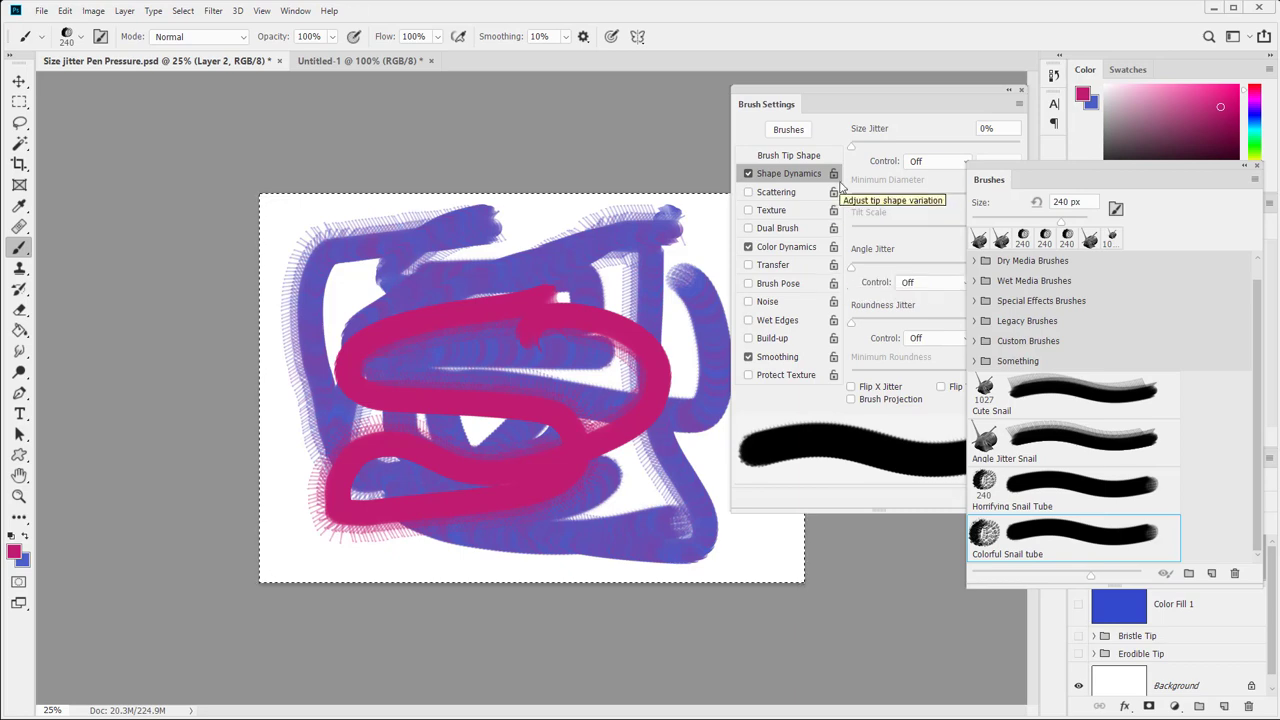
pyautogui.click(912, 110)
pyautogui.click(1020, 105)
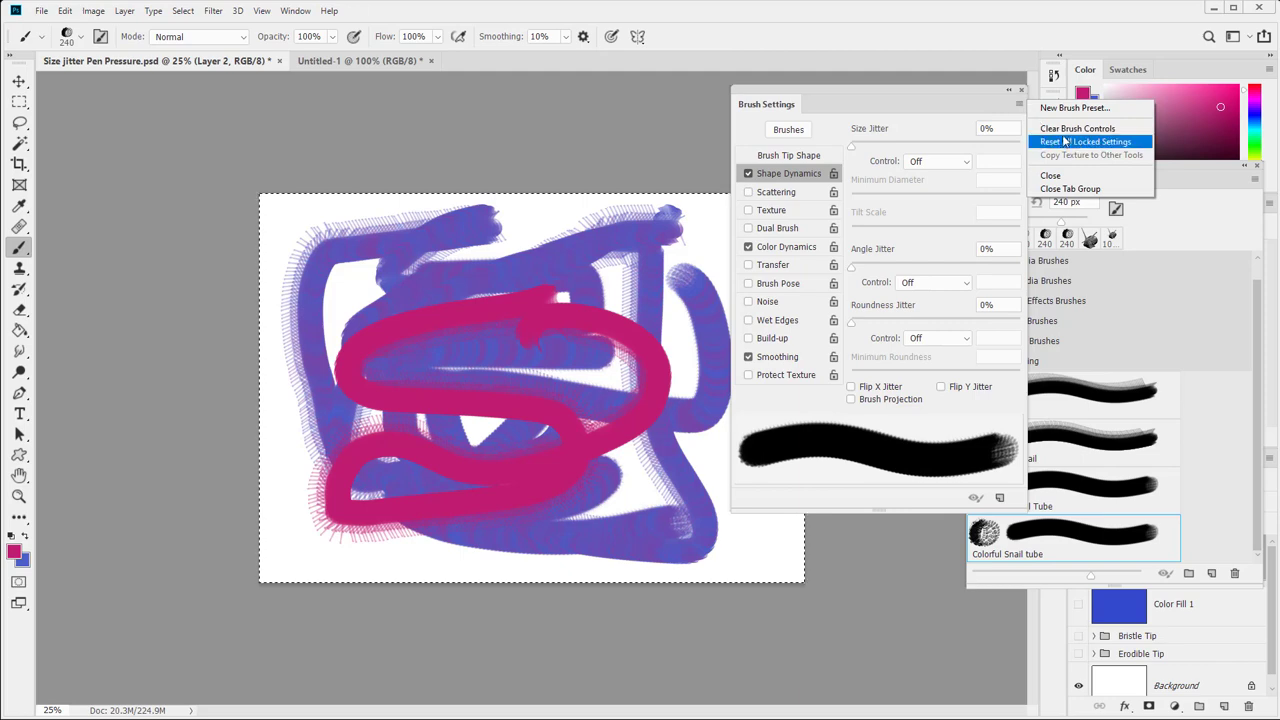
pyautogui.click(1068, 128)
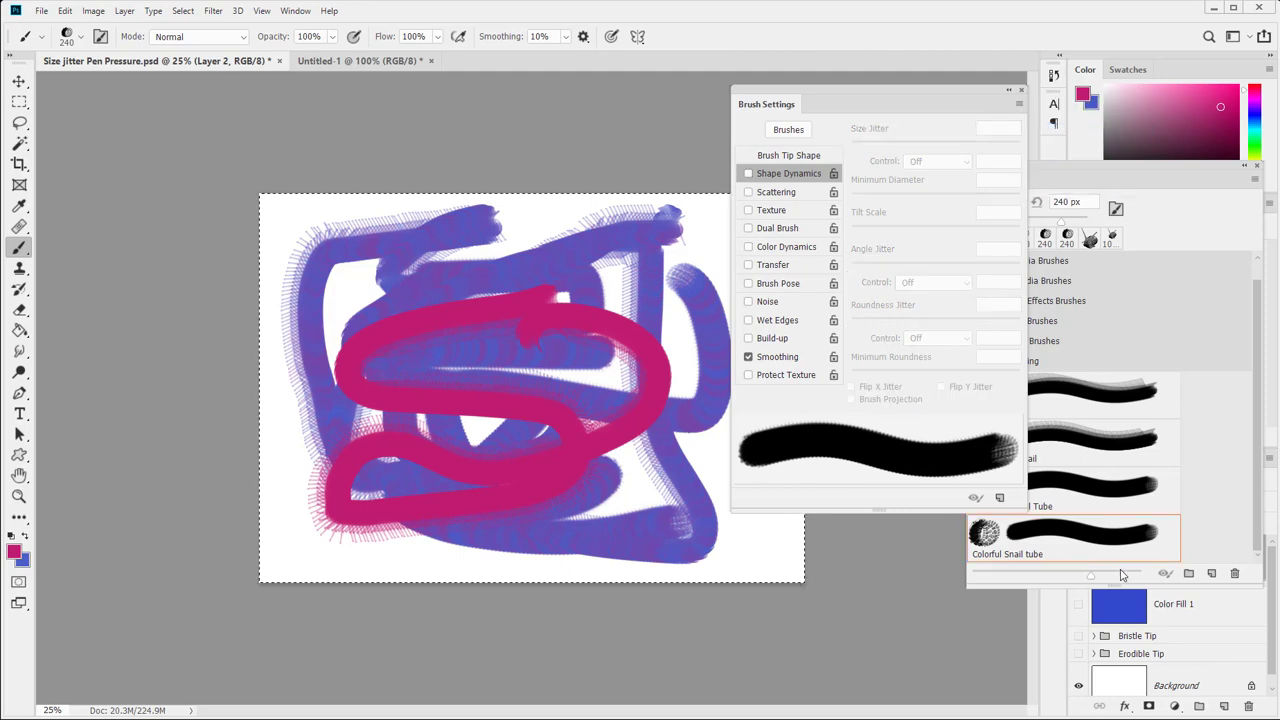
# Step: Reload the Colorful Snail tube preset to restore its settings and clear the brush controls again
pyautogui.click(1028, 556)
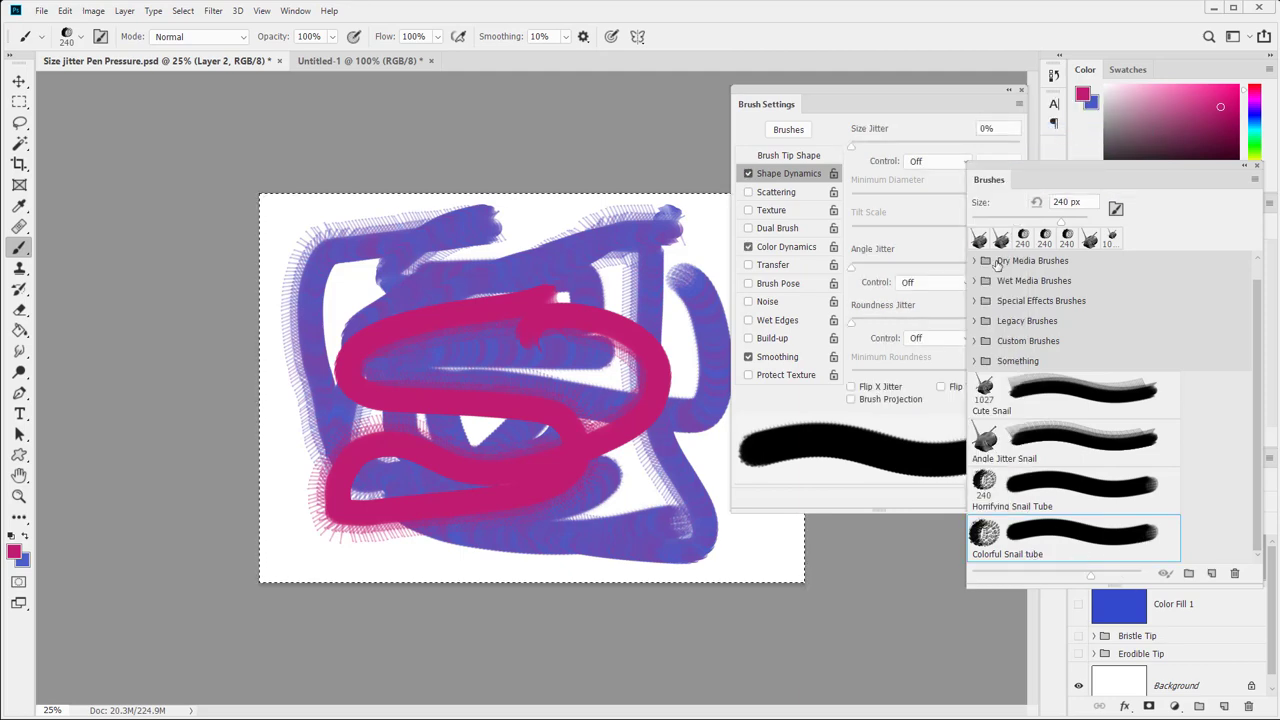
pyautogui.click(872, 95)
pyautogui.moveTo(872, 95); pyautogui.dragTo(733, 130)
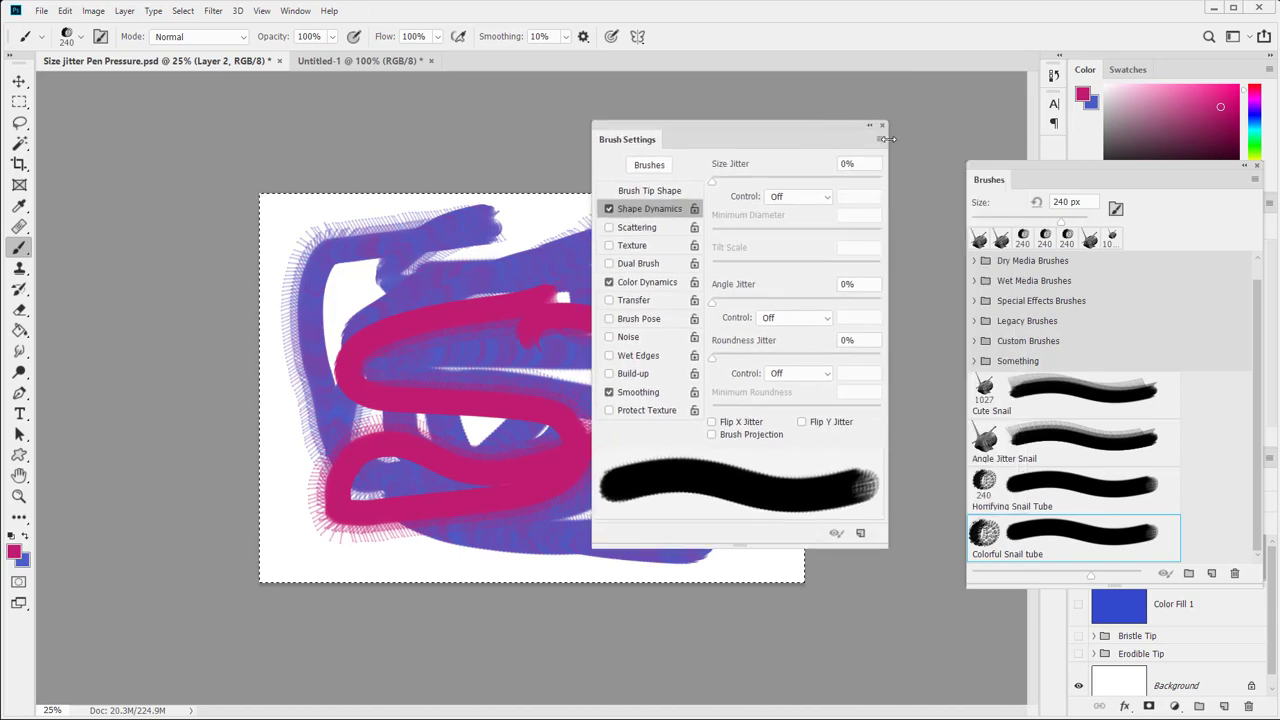
pyautogui.click(880, 139)
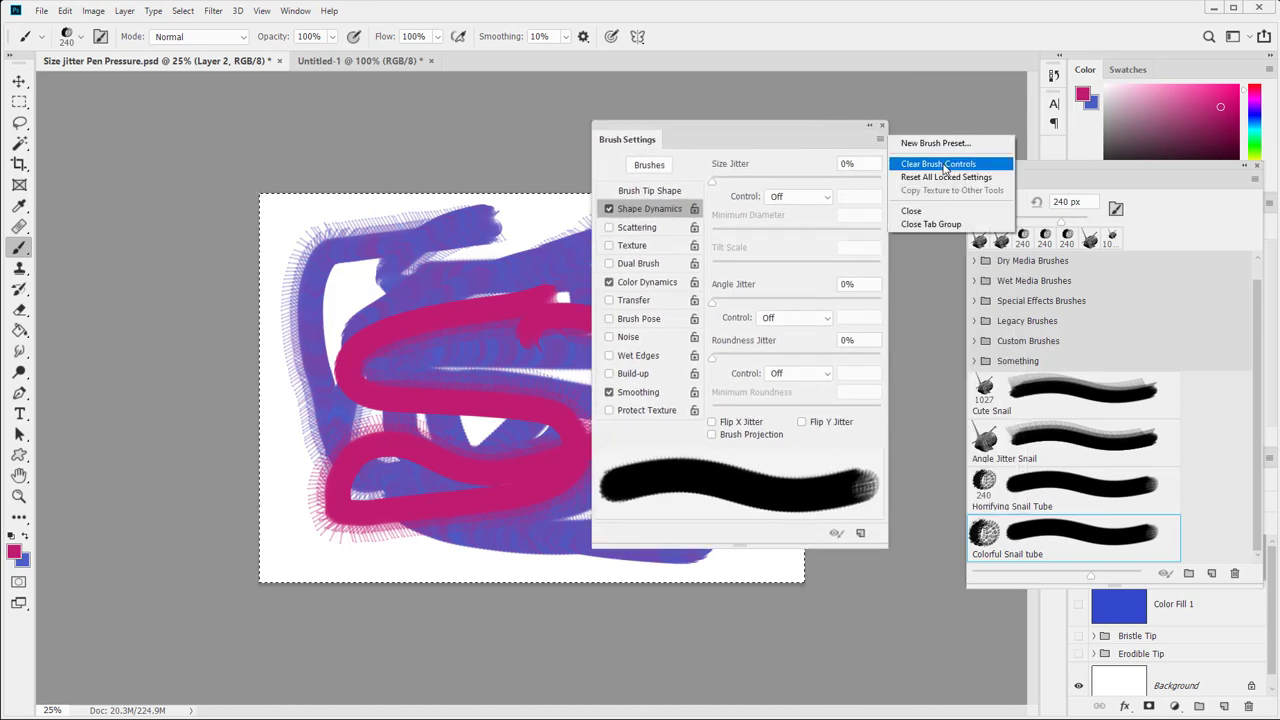
pyautogui.click(940, 164)
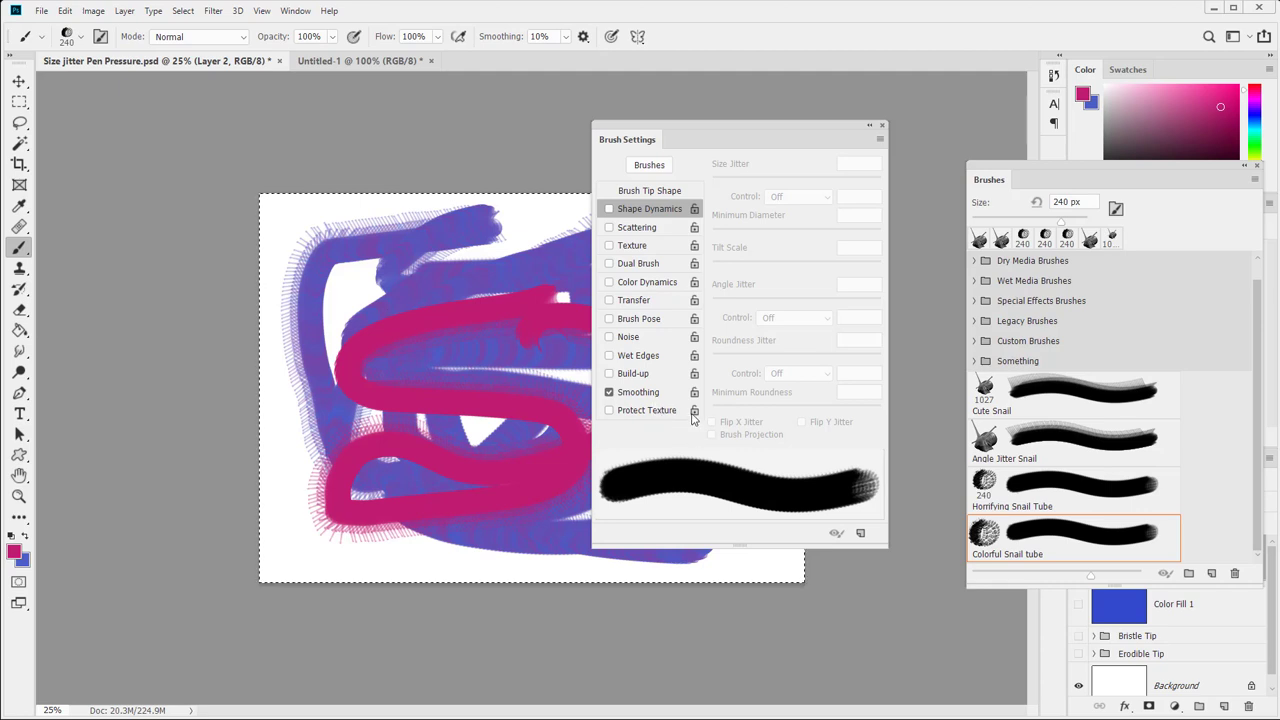
# Step: Choose the Horrifying Snail Tube preset and paint a curved pink stroke down the canvas
pyautogui.click(1064, 508)
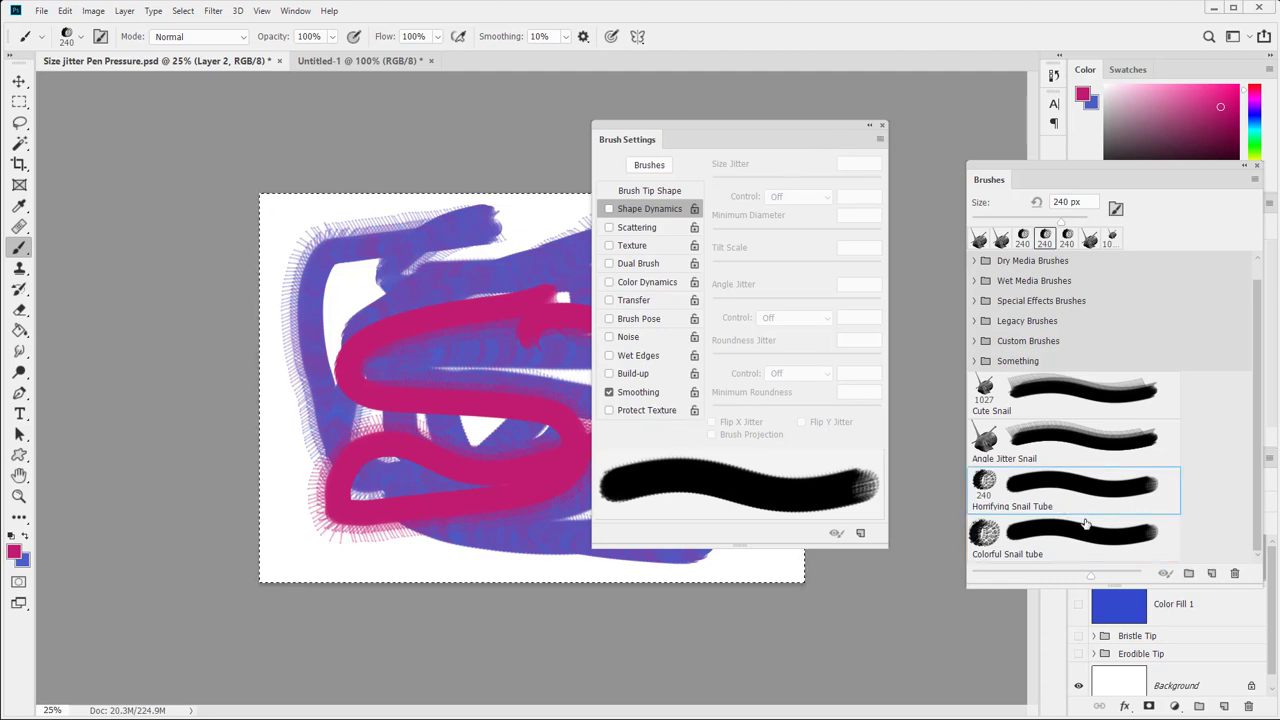
pyautogui.moveTo(408, 314)
pyautogui.mouseDown()
pyautogui.moveTo(377, 329)
pyautogui.moveTo(396, 520)
pyautogui.mouseUp()
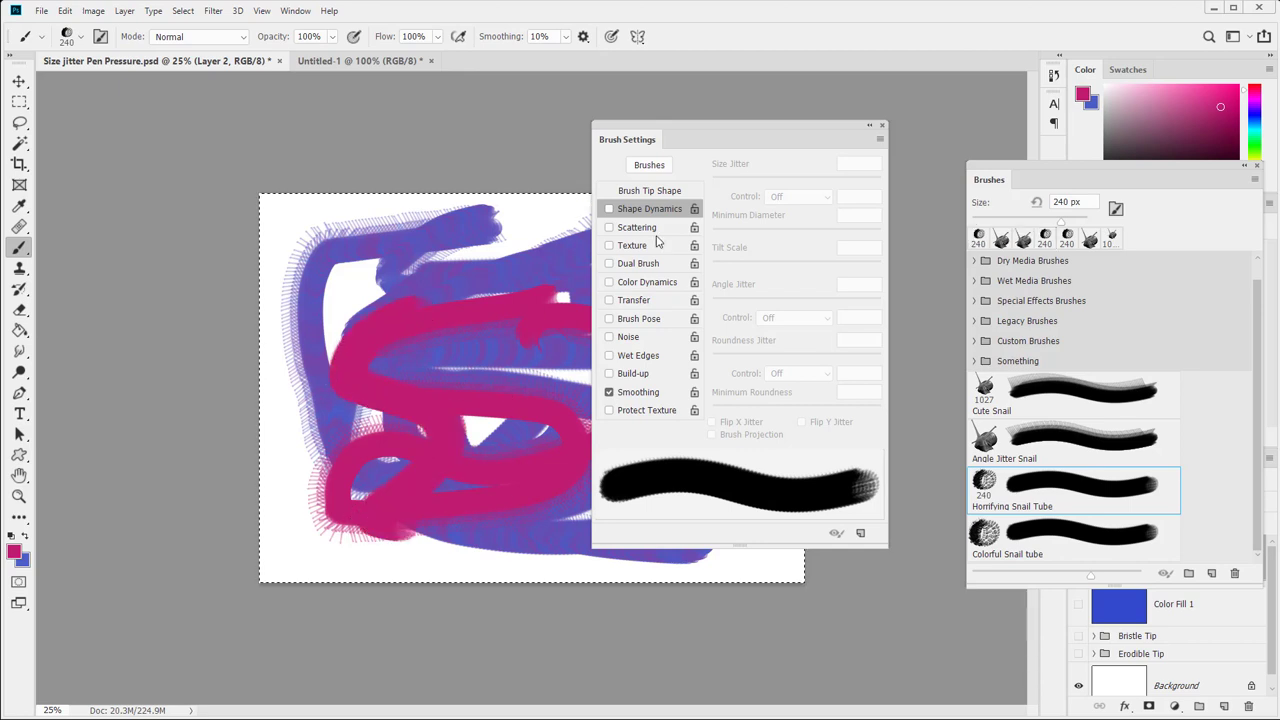
pyautogui.moveTo(745, 128); pyautogui.dragTo(900, 102)
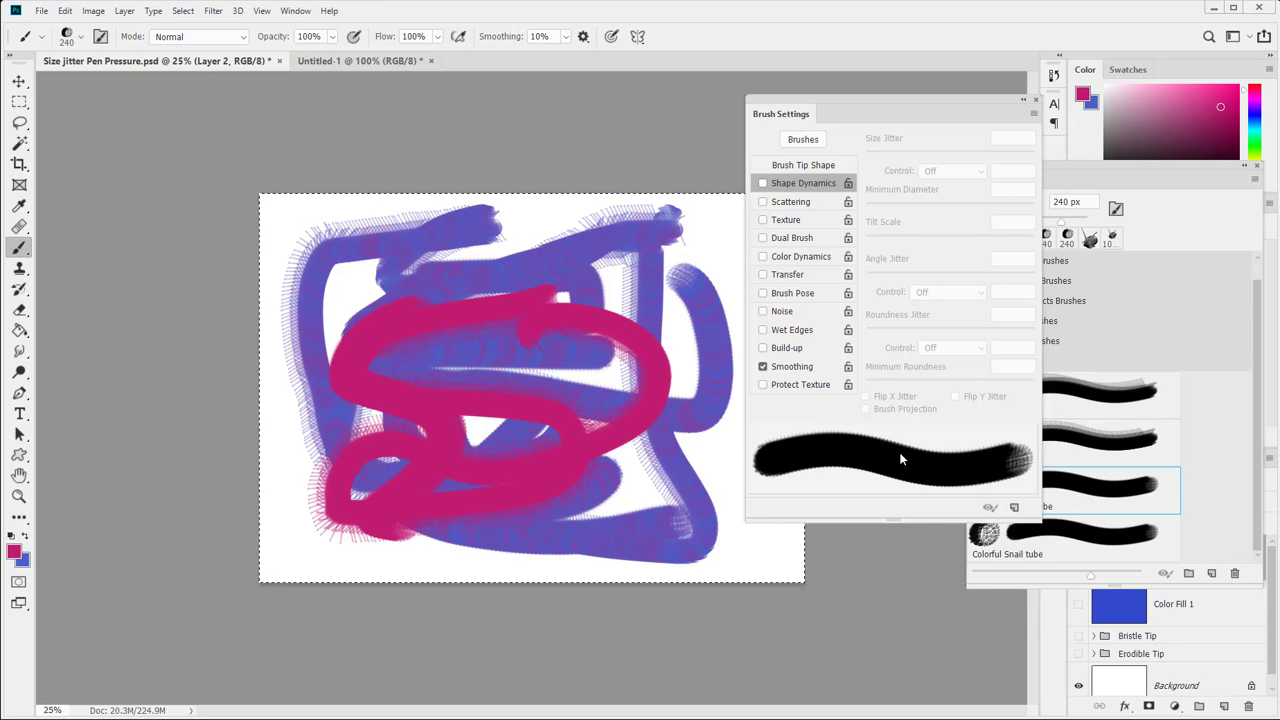
# Step: Bring the Brush Settings panel to the front and enable Transfer for the Horrifying Snail Tube brush
pyautogui.click(1034, 113)
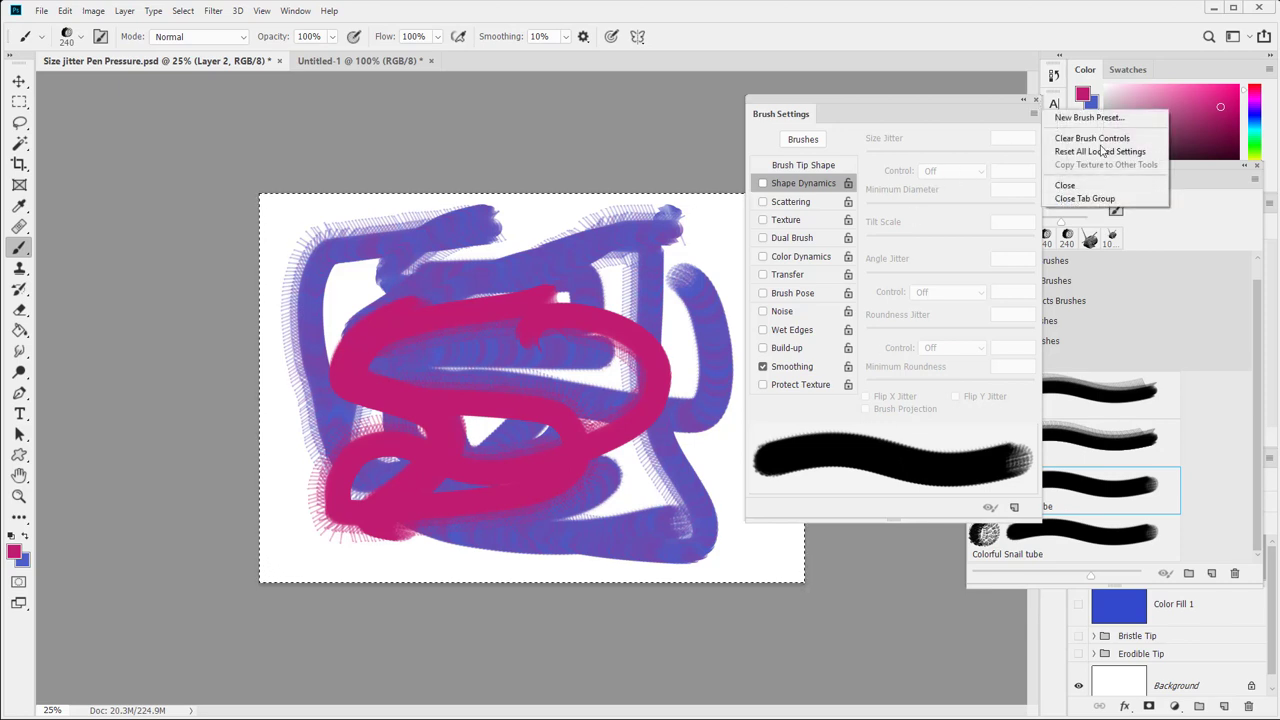
pyautogui.click(1148, 330)
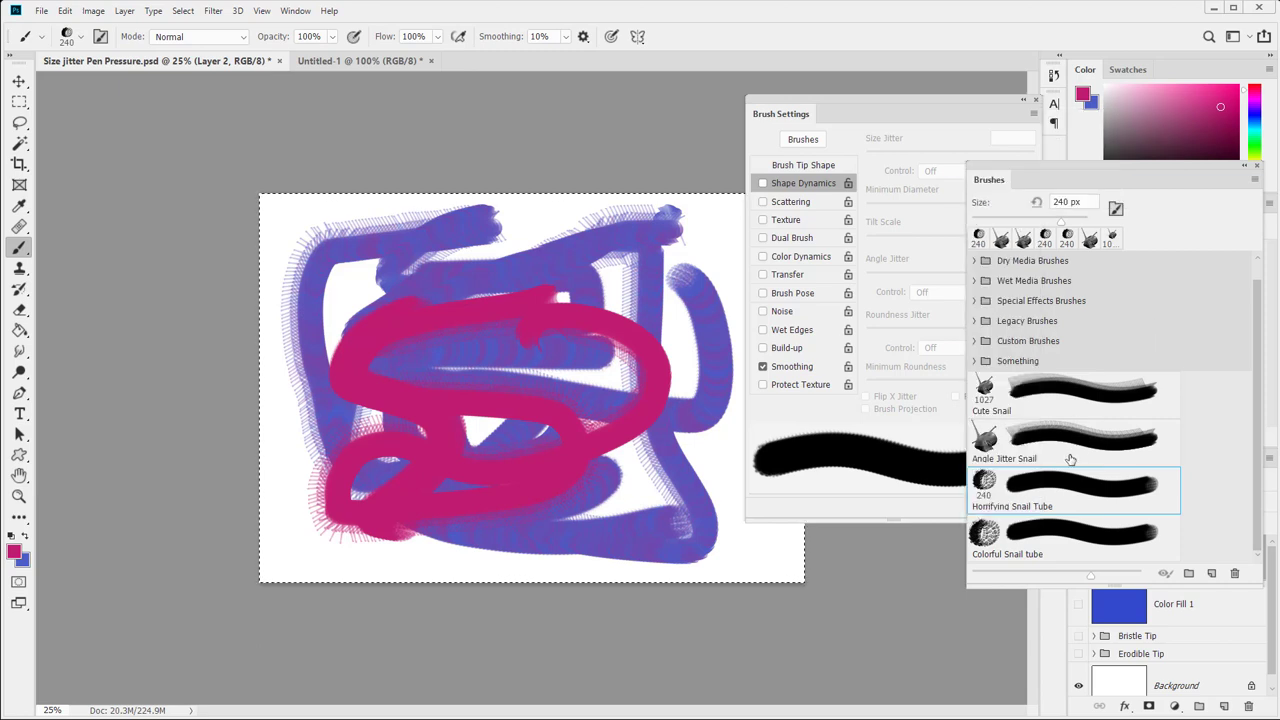
pyautogui.click(849, 125)
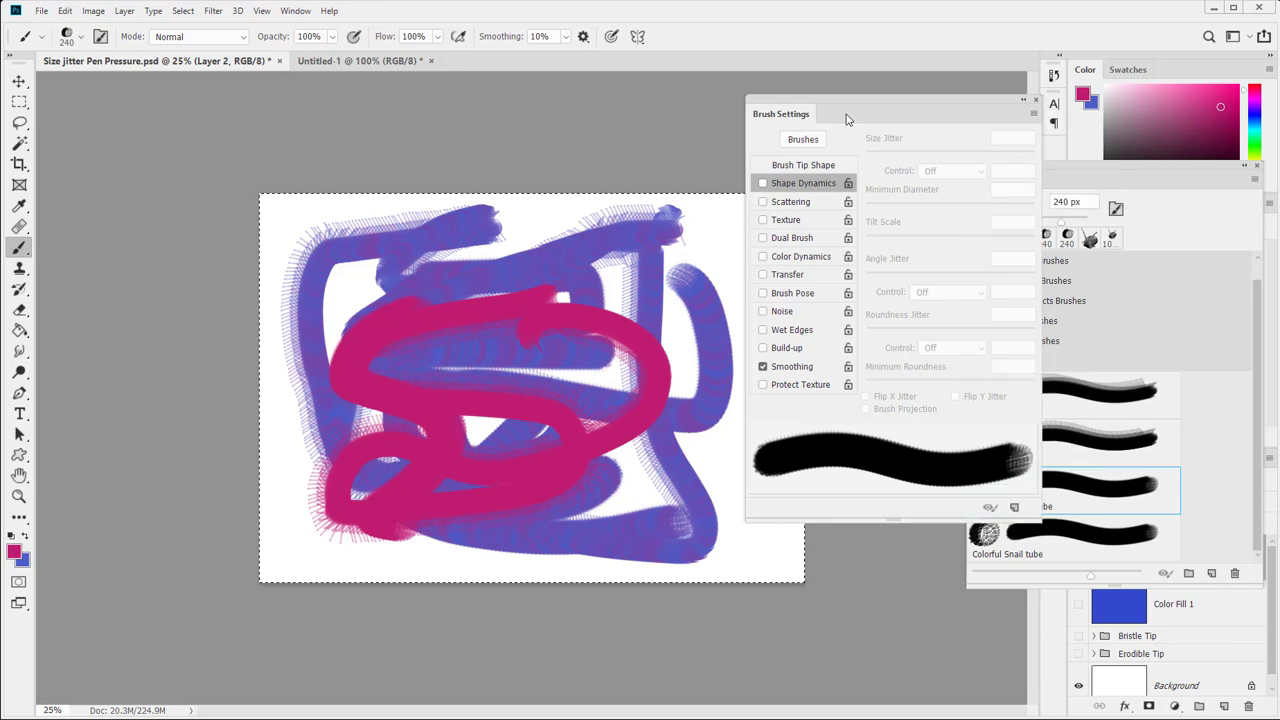
pyautogui.click(778, 278)
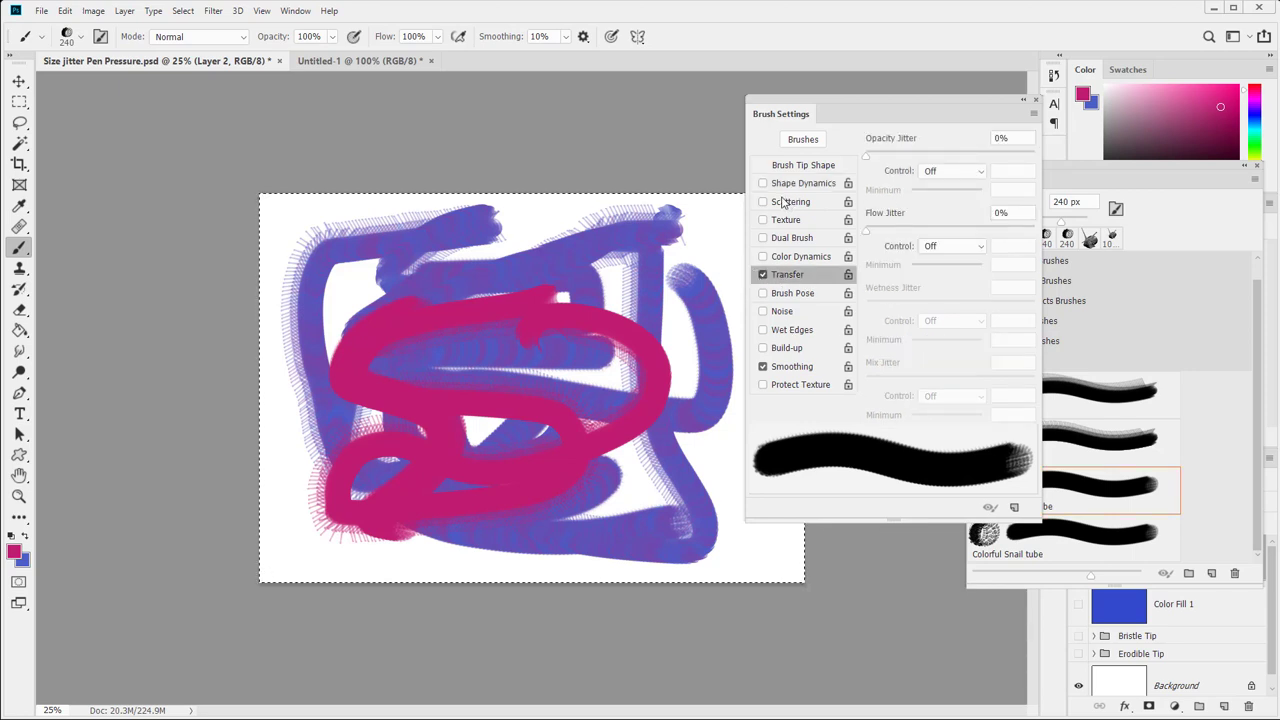
# Step: Load the Angle Jitter Snail preset and turn off its Shape Dynamics
pyautogui.click(1104, 470)
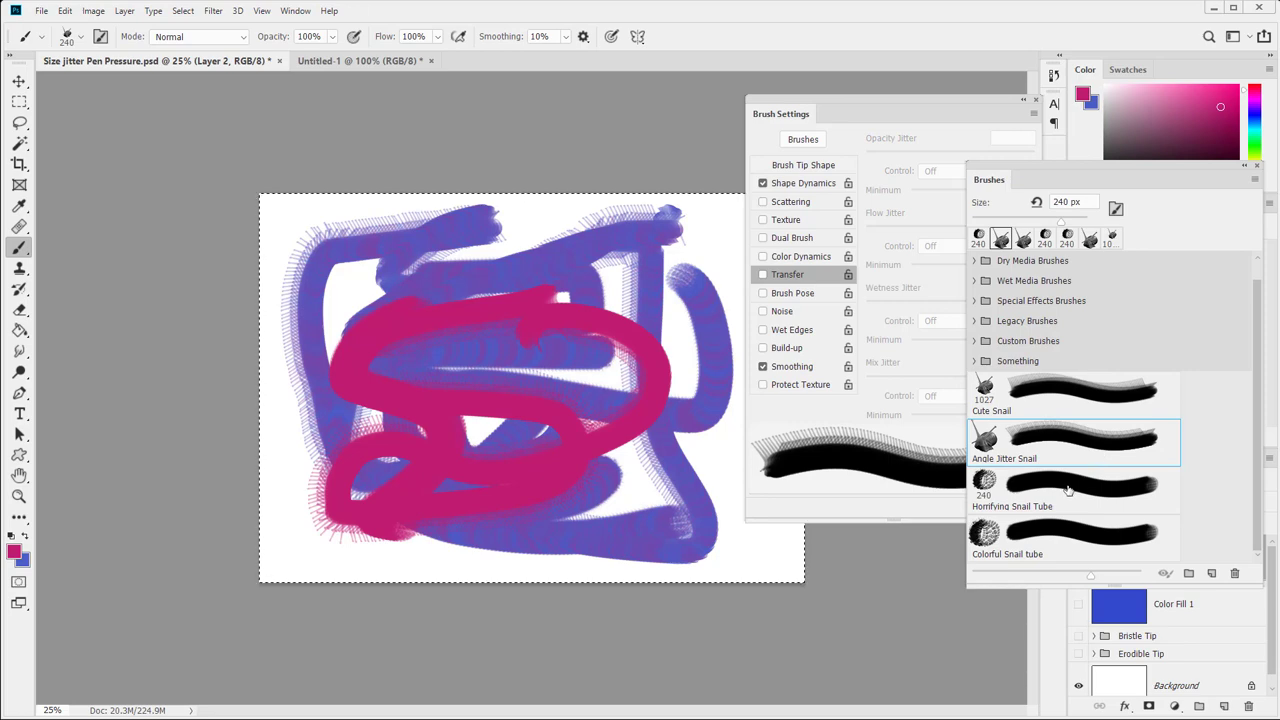
pyautogui.click(1065, 444)
pyautogui.click(932, 117)
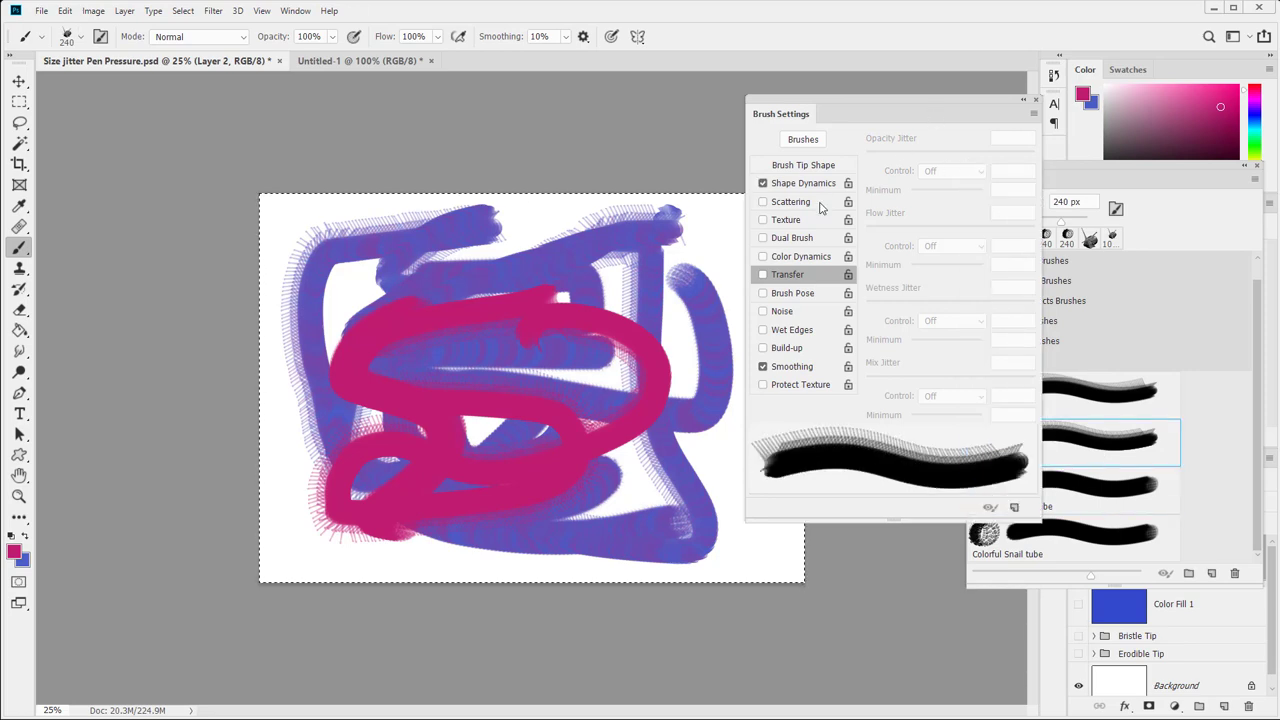
pyautogui.click(801, 184)
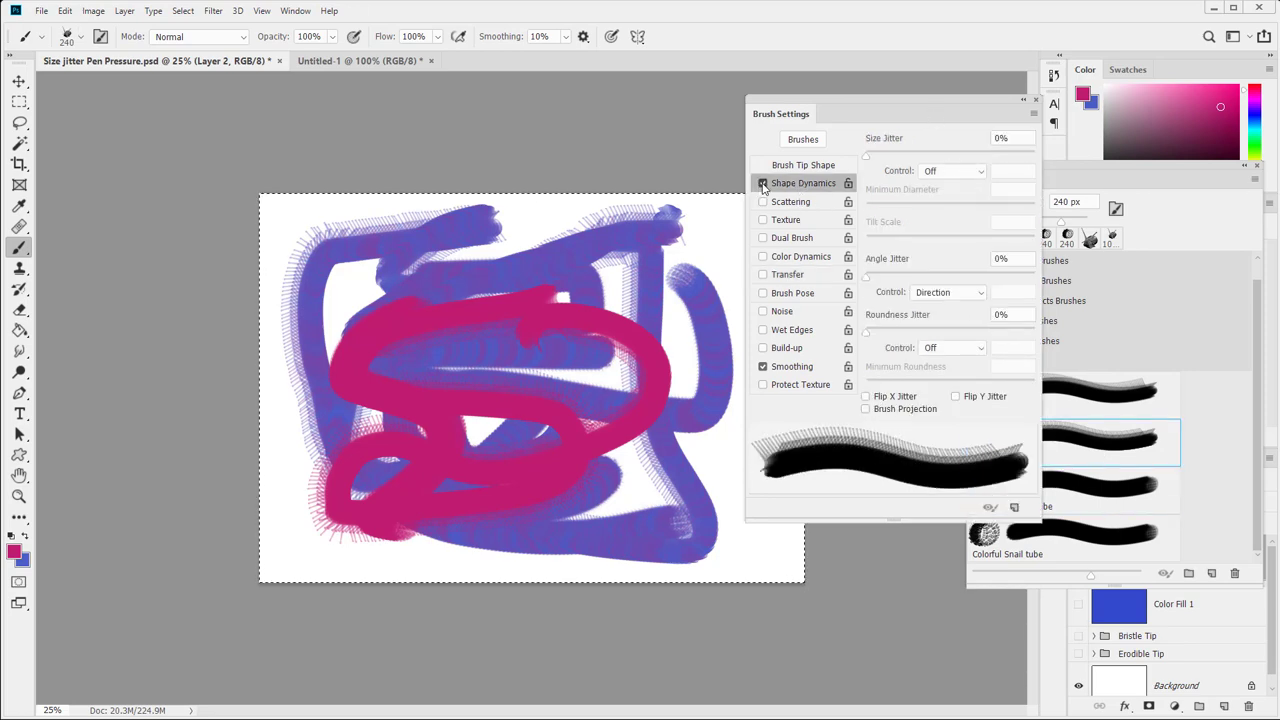
pyautogui.click(763, 184)
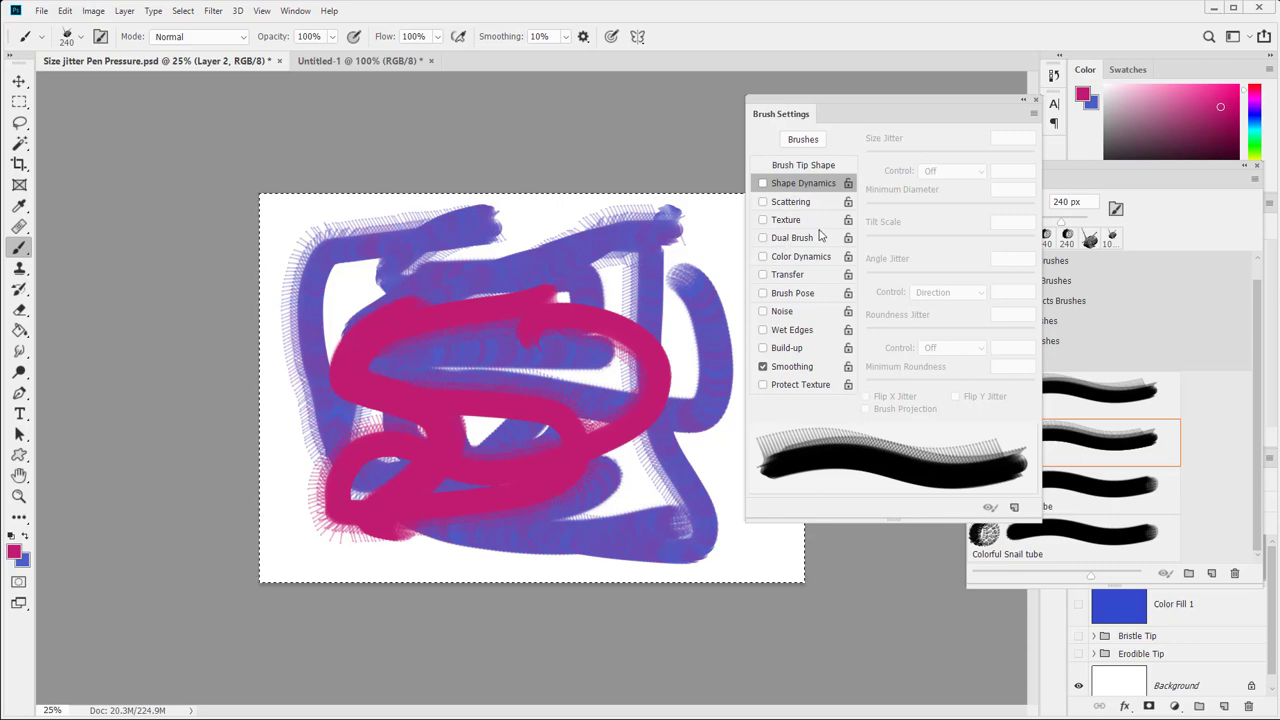
# Step: Enable Color Dynamics and Shape Dynamics for the Angle Jitter Snail brush and turn both off again
pyautogui.click(764, 257)
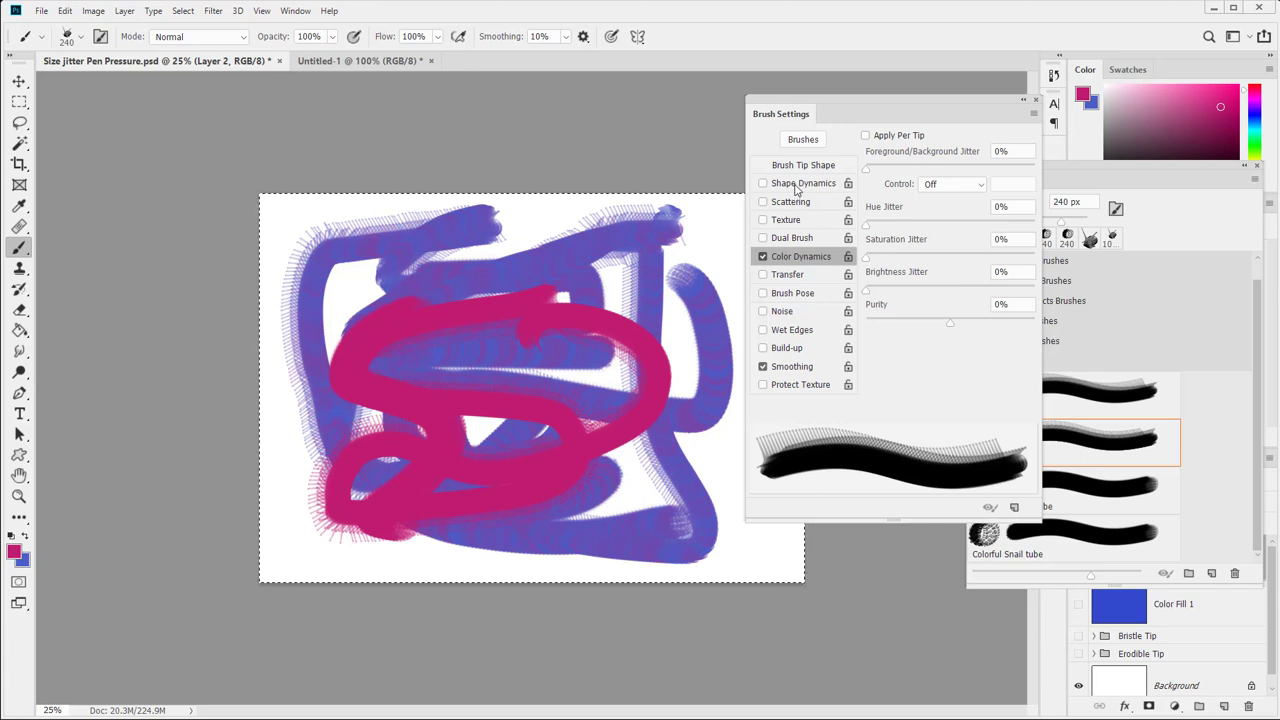
pyautogui.click(797, 186)
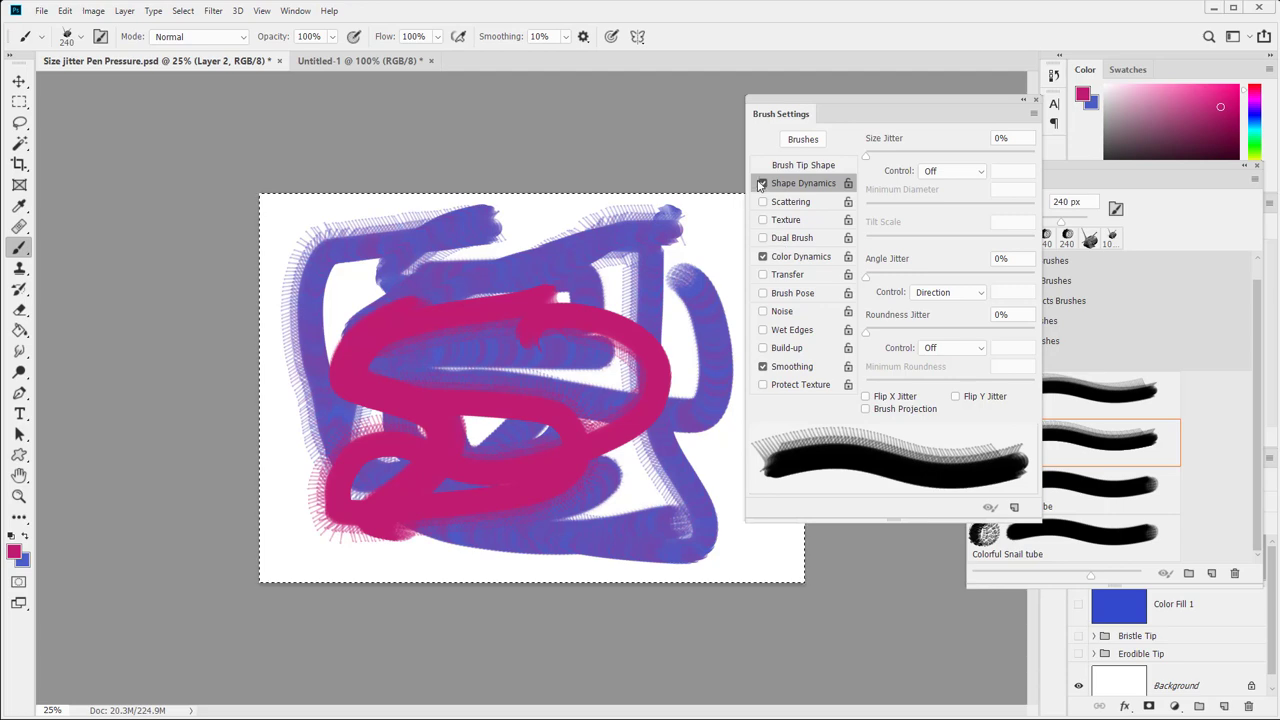
pyautogui.click(763, 184)
pyautogui.click(765, 258)
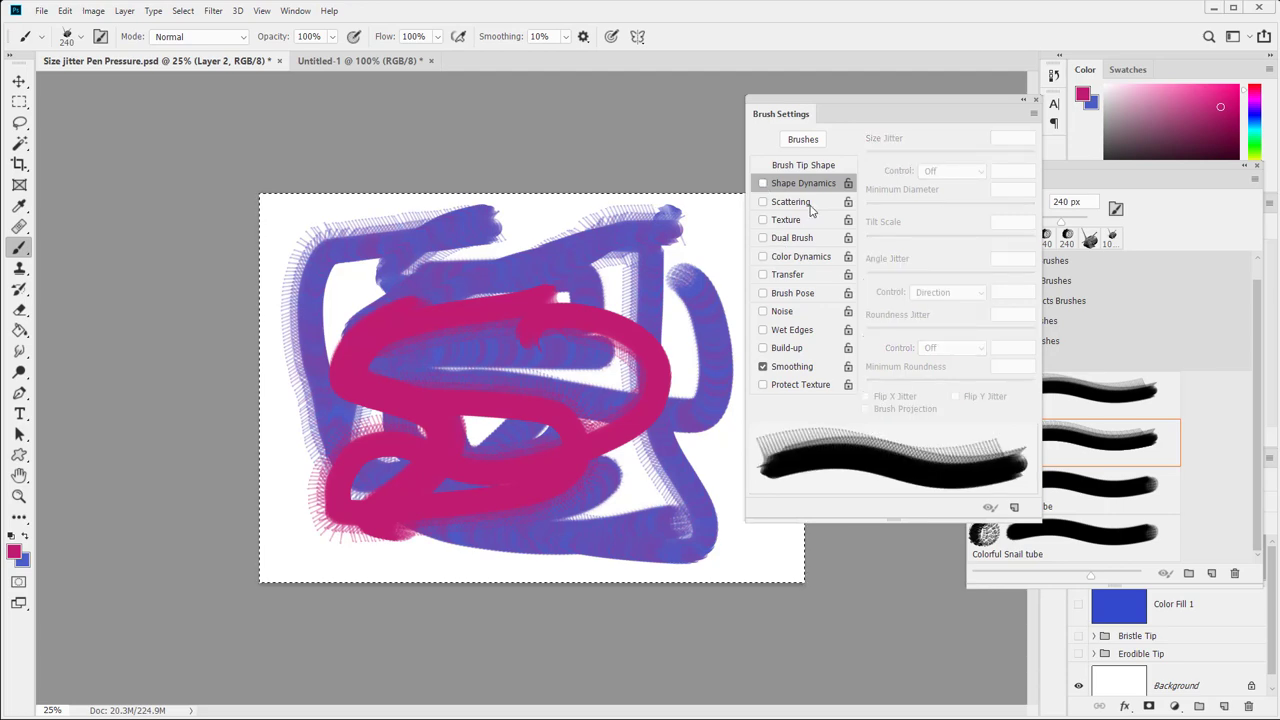
# Step: Show the Brush Tip Shape settings and toggle Wet Edges on and back off
pyautogui.click(780, 166)
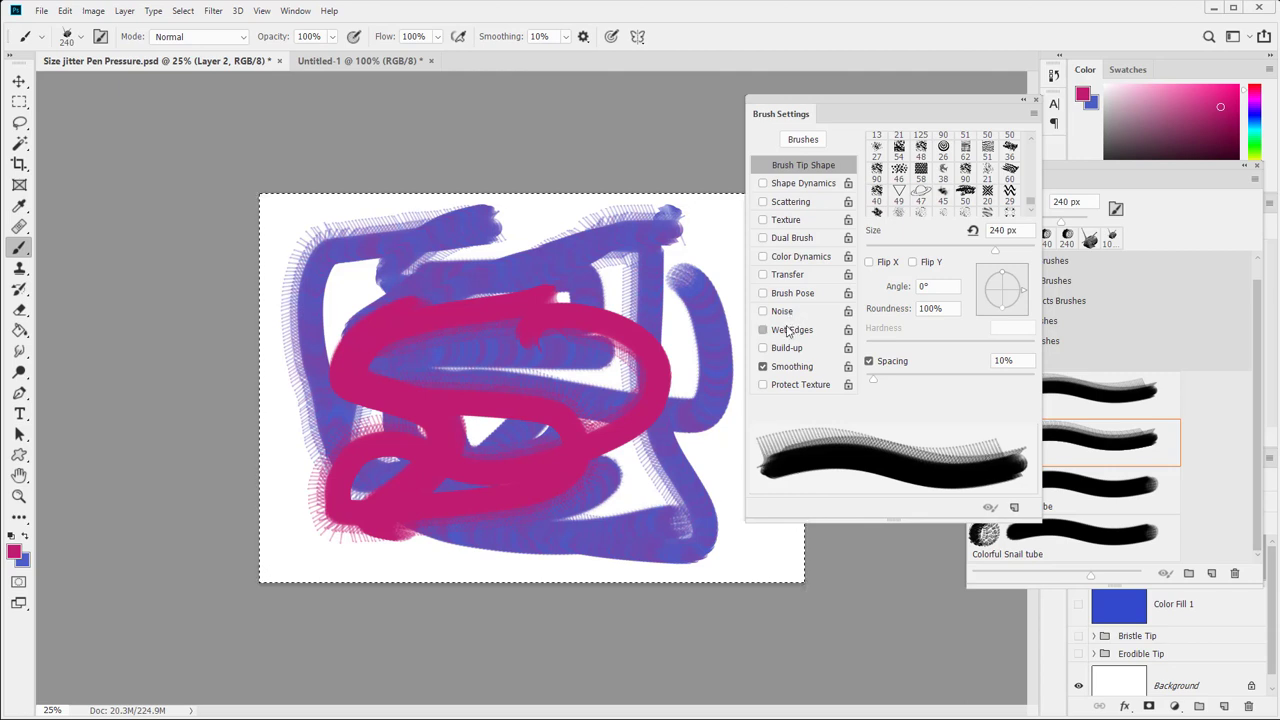
pyautogui.click(788, 331)
pyautogui.click(788, 331)
pyautogui.click(789, 333)
pyautogui.click(789, 334)
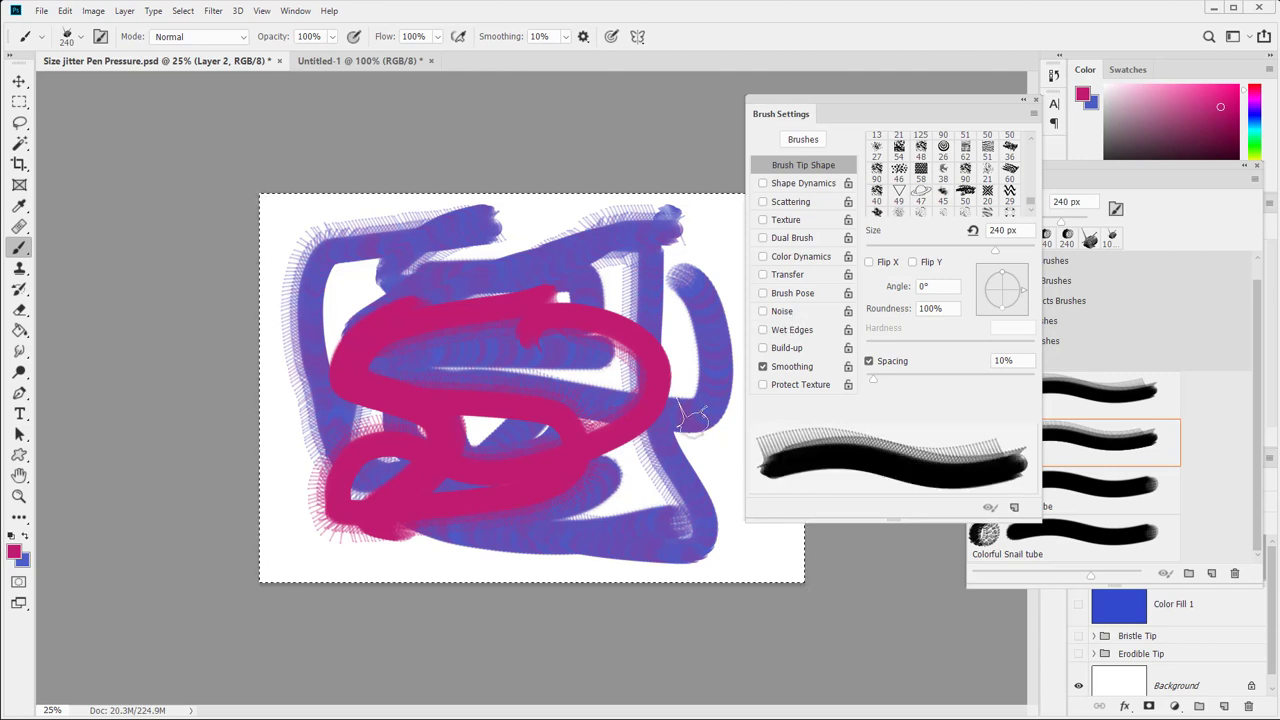
pyautogui.click(763, 331)
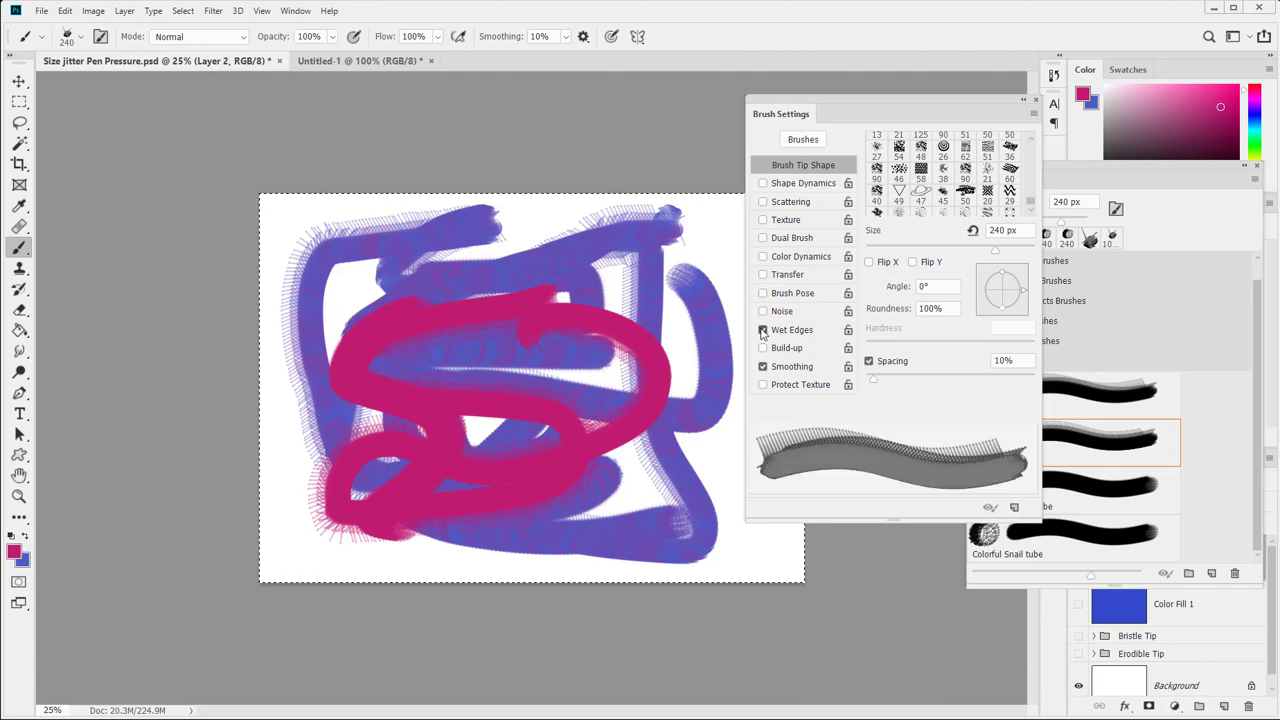
pyautogui.click(763, 331)
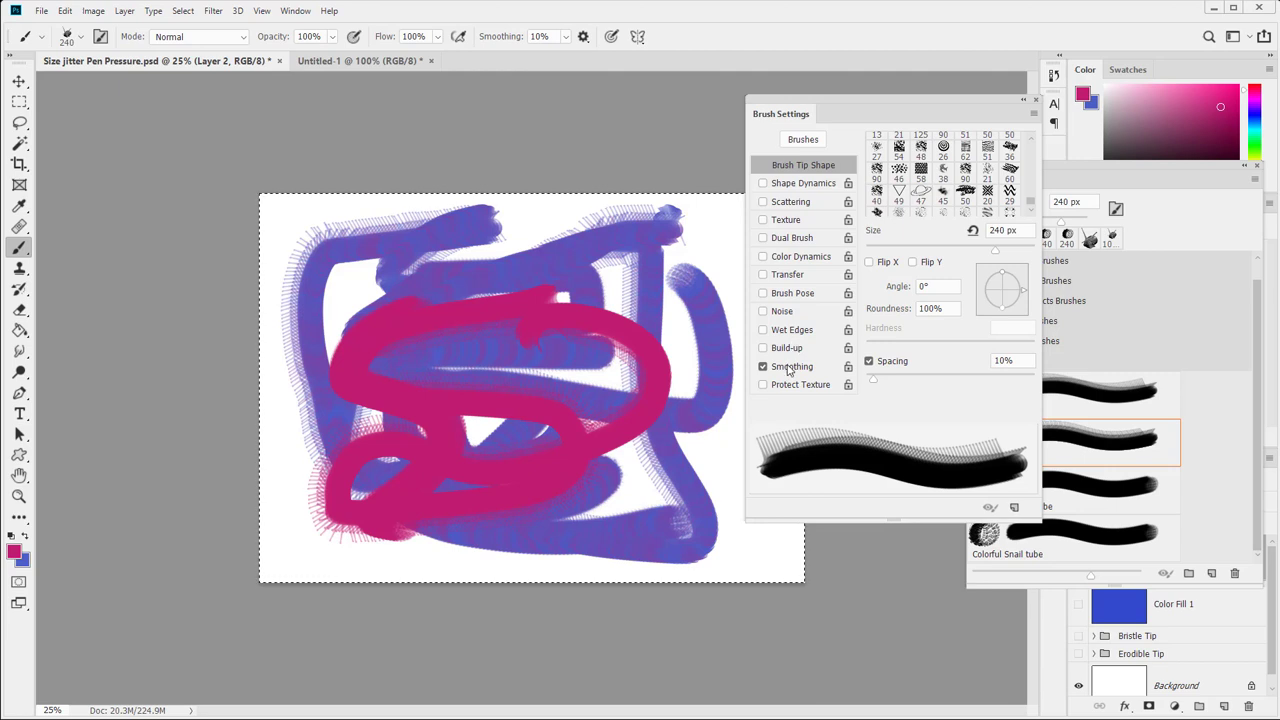
# Step: Toggle Smoothing and Wet Edges repeatedly to compare them, leaving Smoothing on and Wet Edges off
pyautogui.click(789, 368)
pyautogui.click(789, 368)
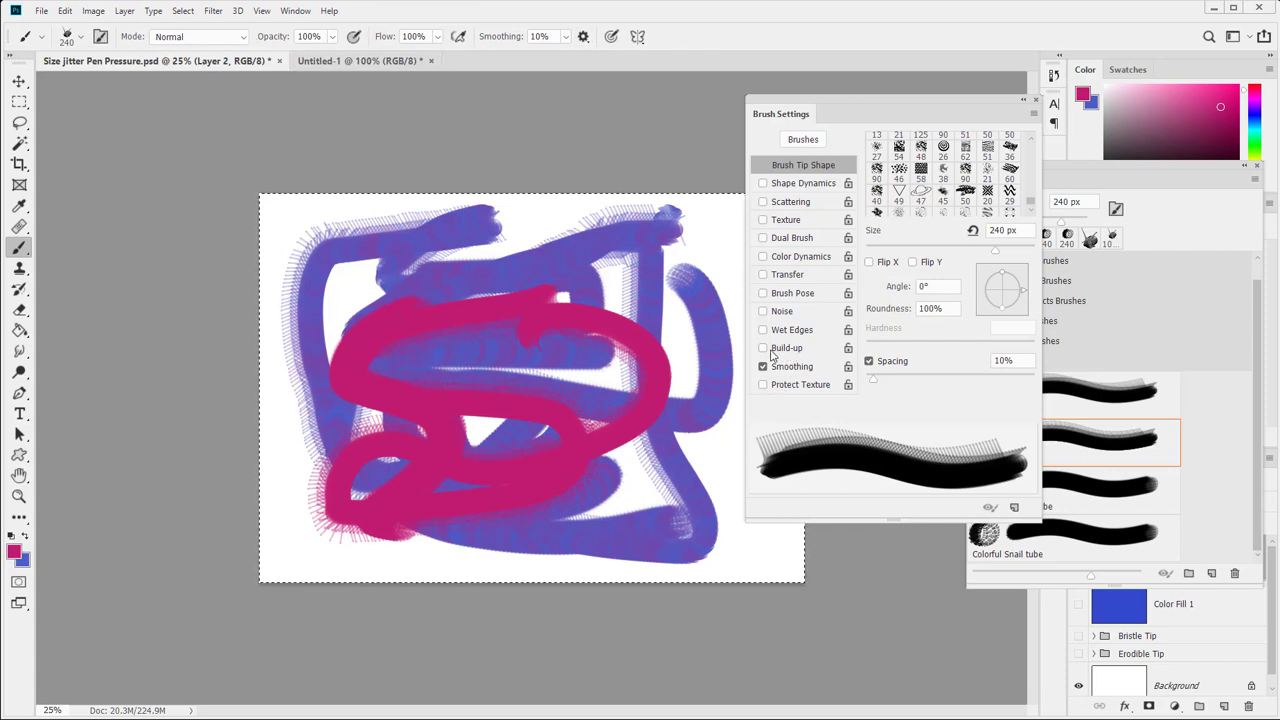
pyautogui.click(763, 330)
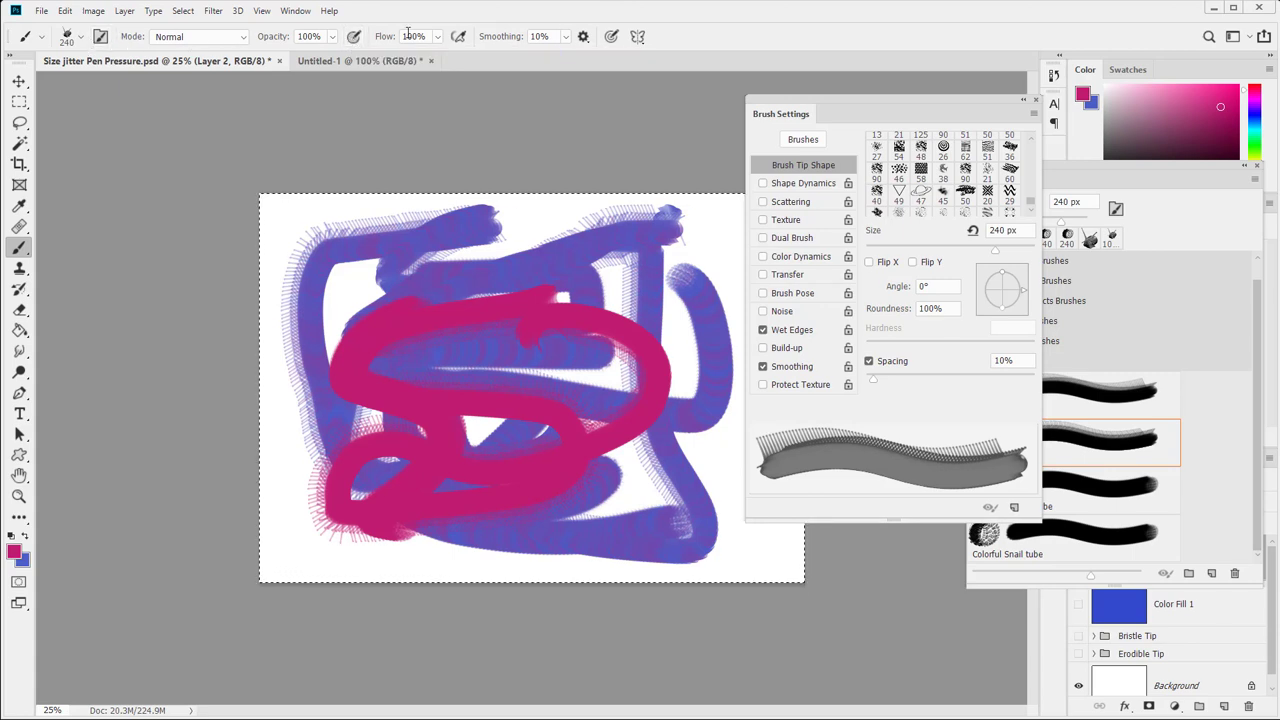
pyautogui.click(765, 369)
pyautogui.click(763, 330)
pyautogui.click(763, 367)
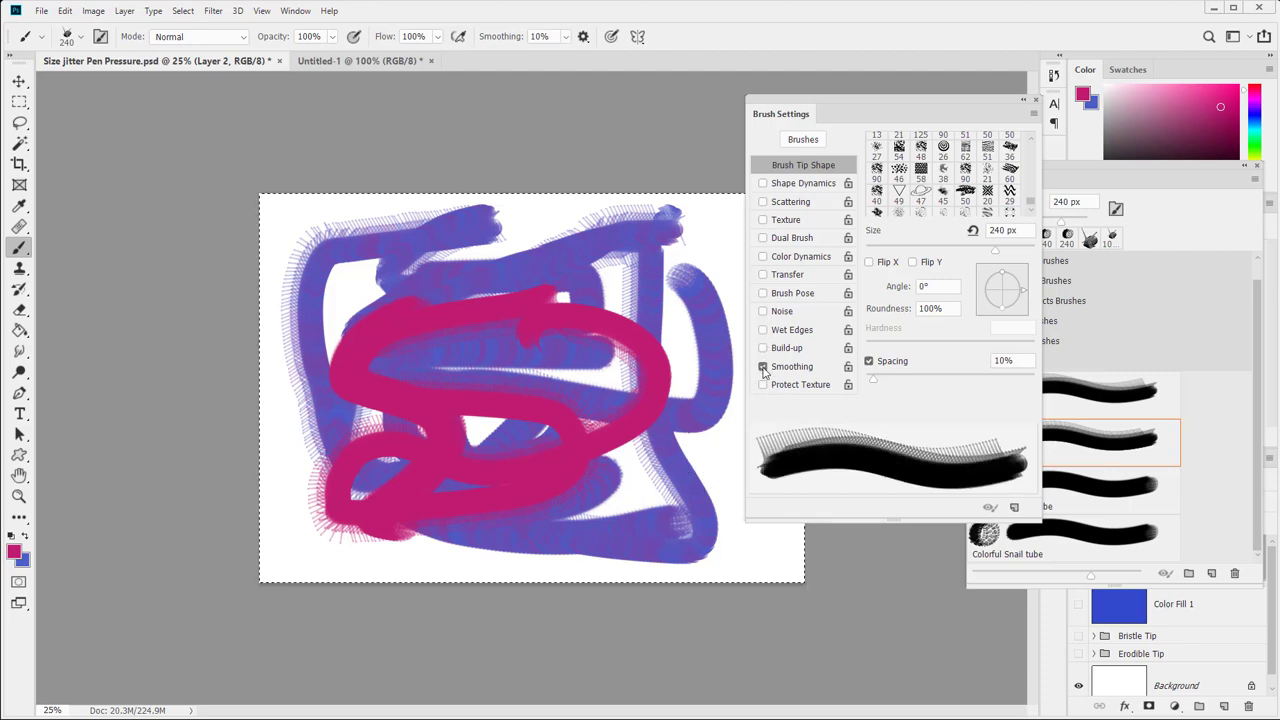
pyautogui.click(763, 367)
pyautogui.click(763, 367)
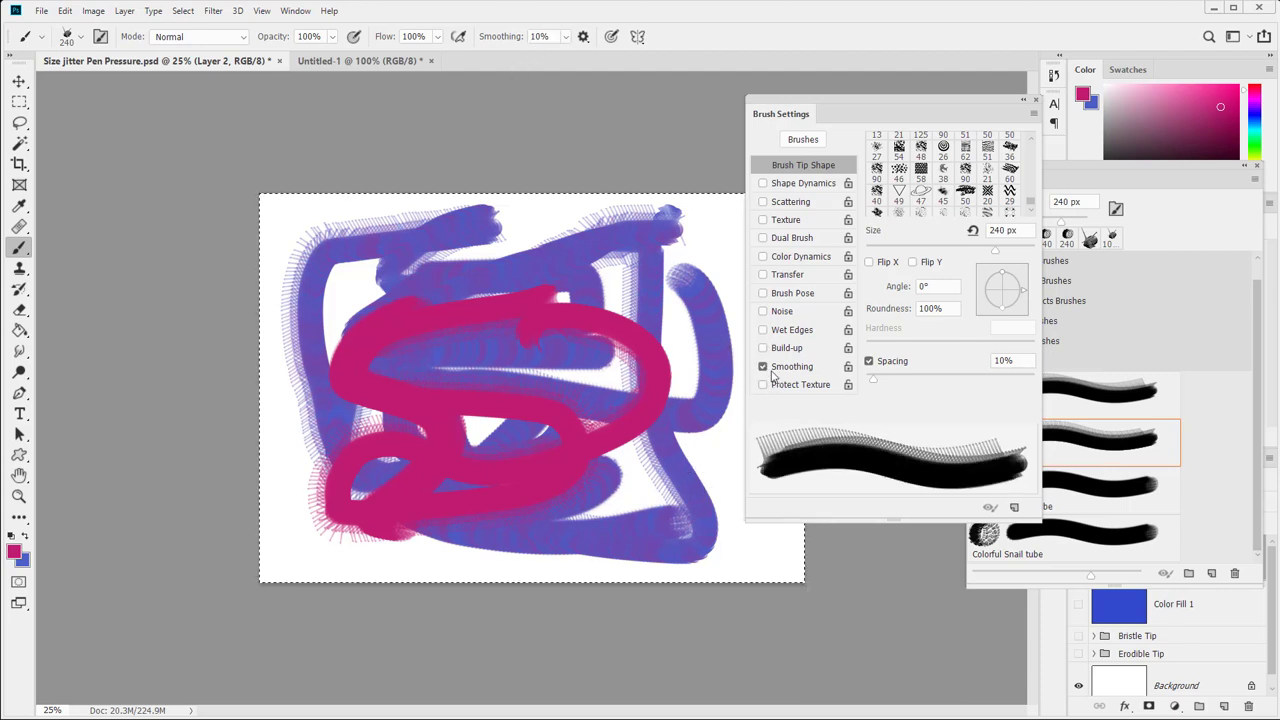
pyautogui.click(763, 367)
pyautogui.click(763, 367)
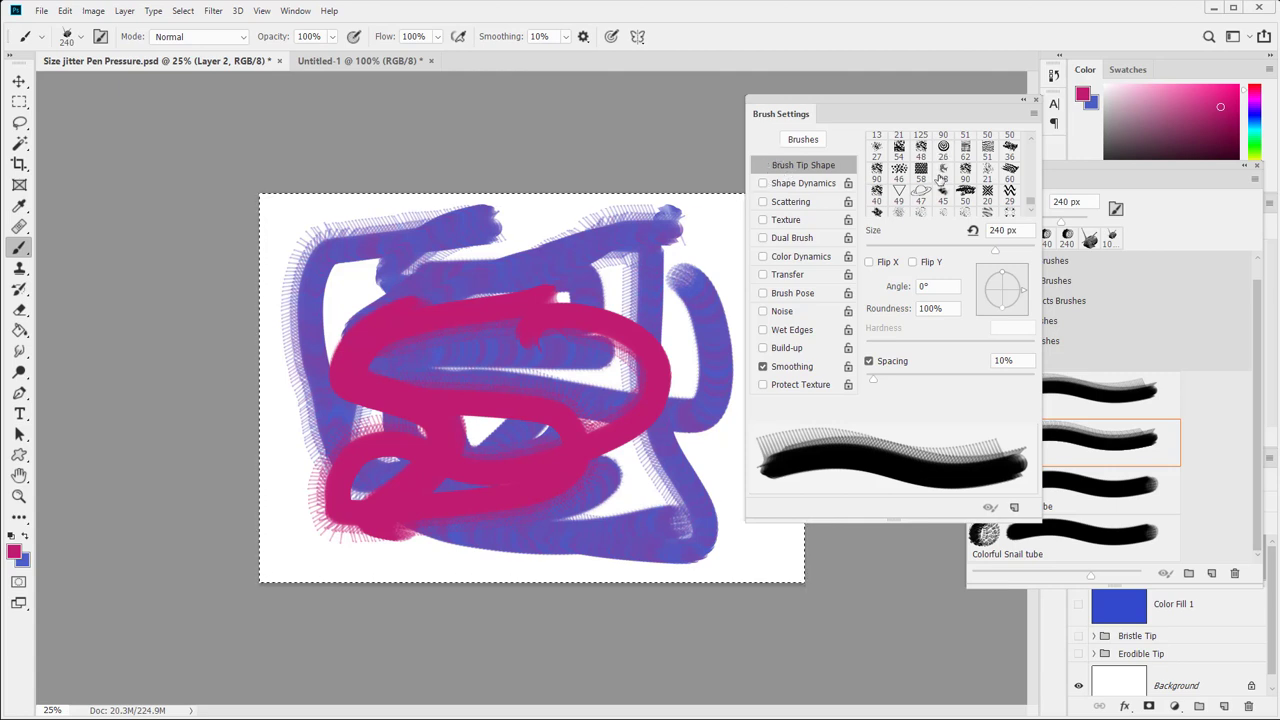
# Step: Select the rough textured 80 px brush tip and paint a short test stroke over the magenta loops
pyautogui.scroll(4, 940, 177)
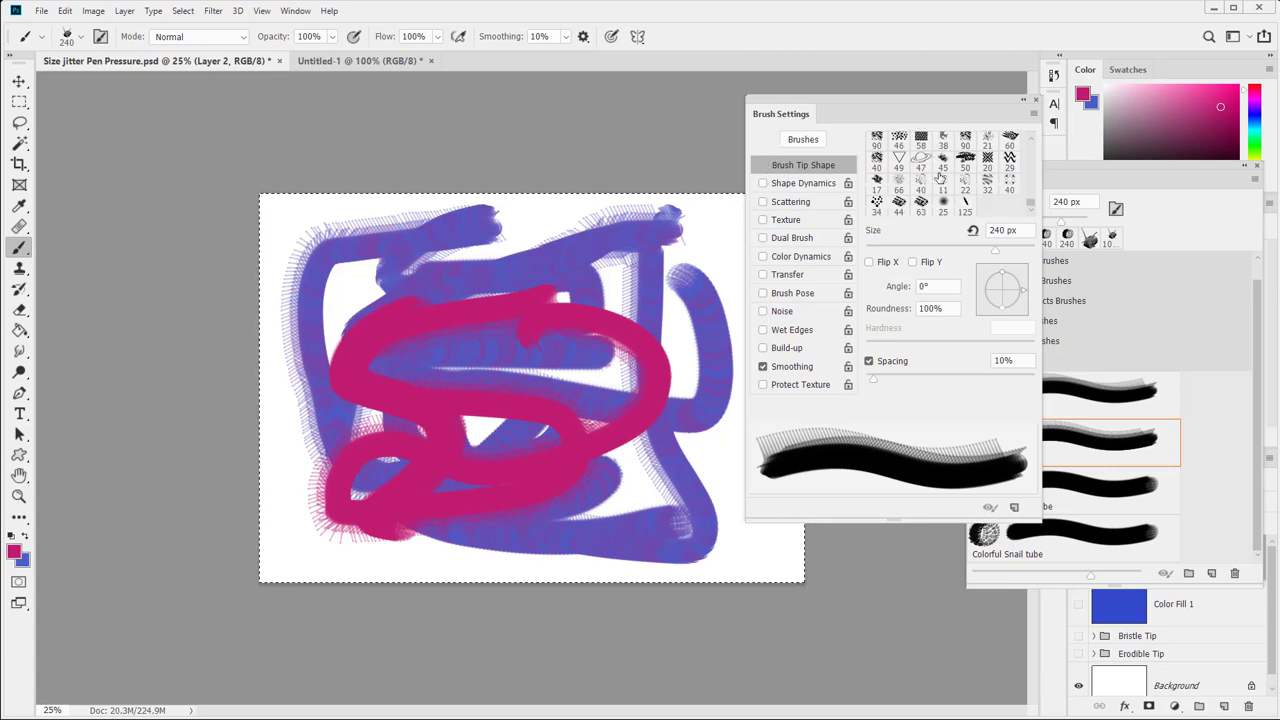
pyautogui.scroll(3, 934, 185)
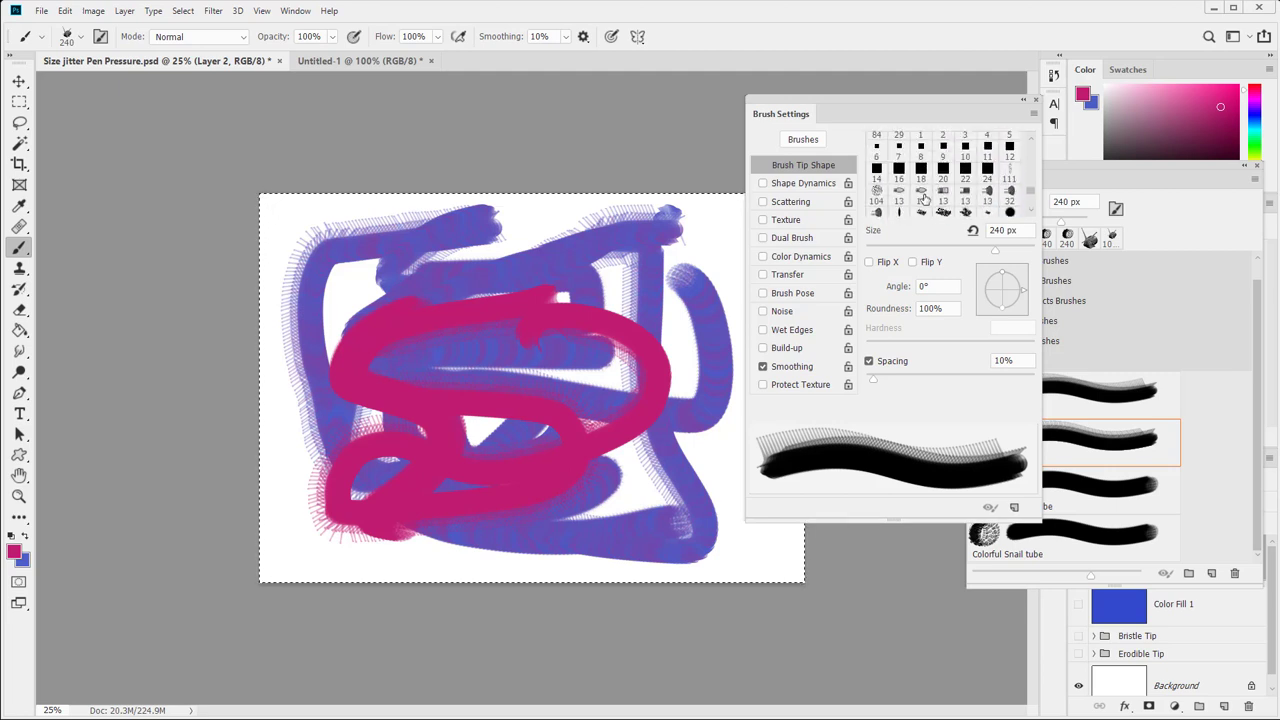
pyautogui.click(921, 194)
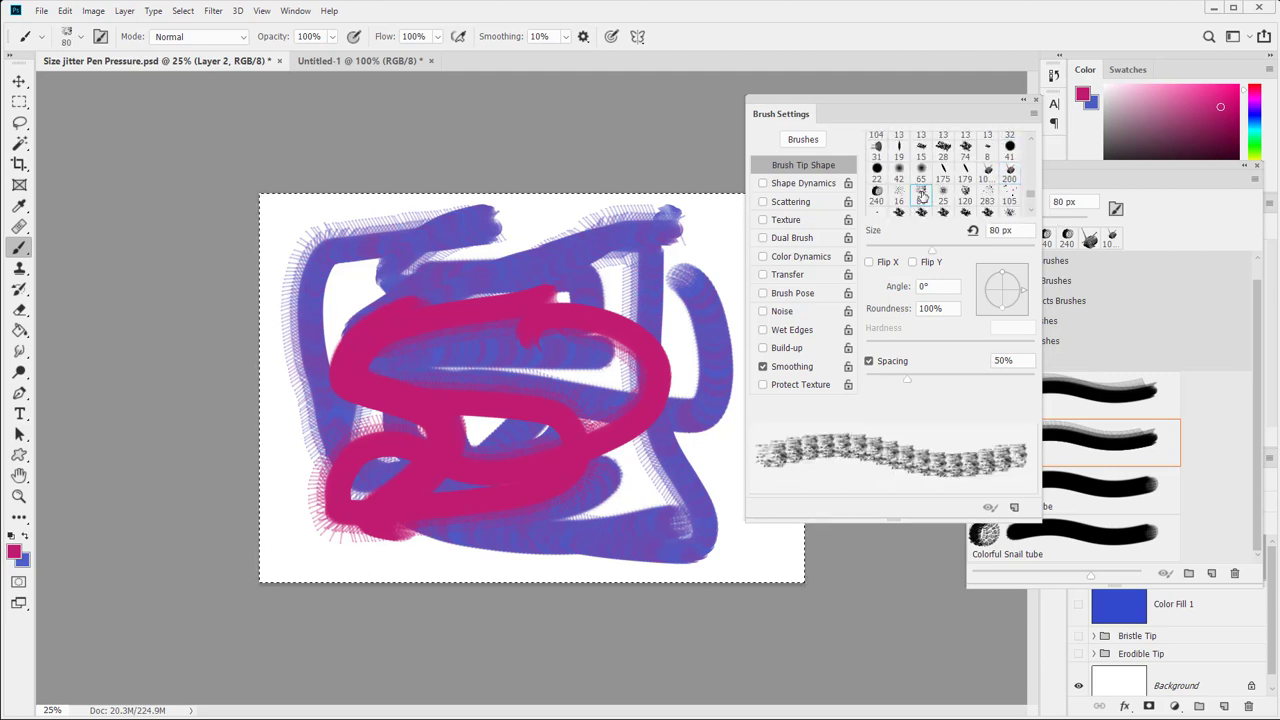
pyautogui.moveTo(595, 397)
pyautogui.mouseDown()
pyautogui.moveTo(644, 342)
pyautogui.moveTo(578, 298)
pyautogui.mouseUp()
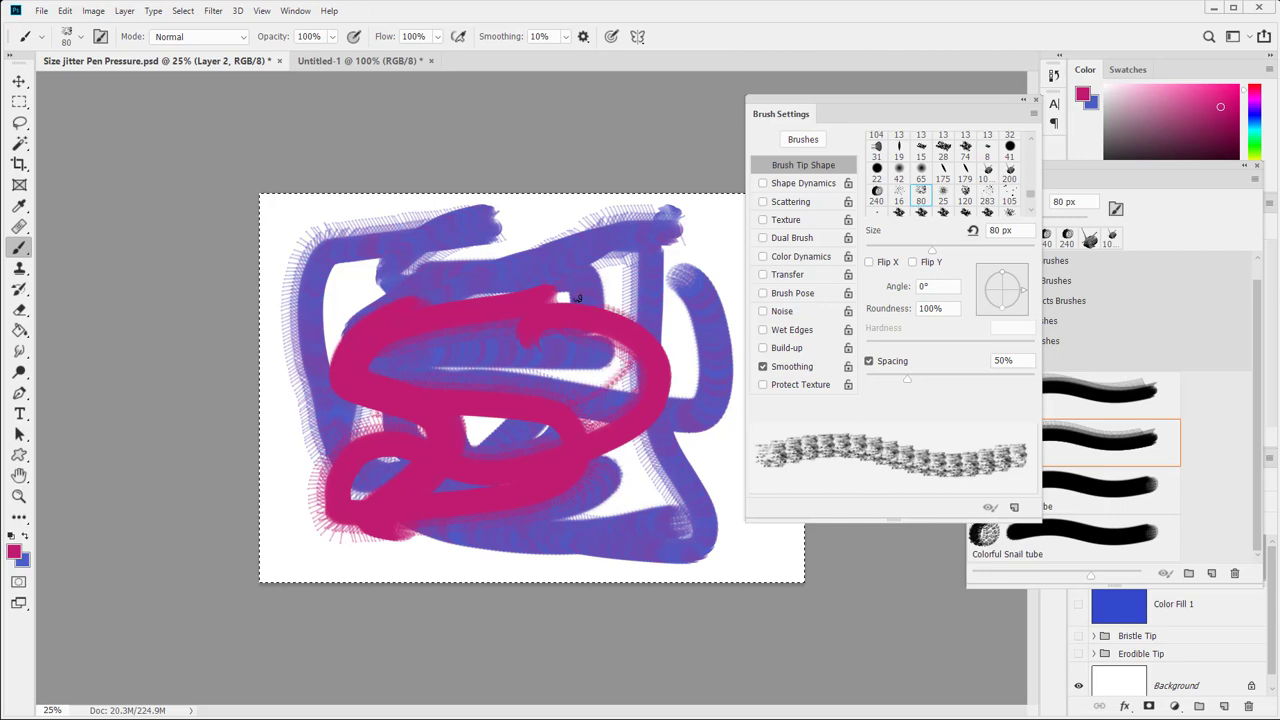
# Step: Enlarge the brush to 1900 px and stamp its textured tip once near the canvas centre after clearing the layer's paint
pyautogui.press(']')
pyautogui.press(']')
pyautogui.press(']')
pyautogui.press(']')
pyautogui.press(']')
pyautogui.press(']')
pyautogui.press(']')
pyautogui.press(']')
pyautogui.press(']')
pyautogui.press(']')
pyautogui.press(']')
pyautogui.press(']')
pyautogui.press(']')
pyautogui.press(']')
pyautogui.press(']')
pyautogui.press(']')
pyautogui.press(']')
pyautogui.press(']')
pyautogui.press(']')
pyautogui.press(']')
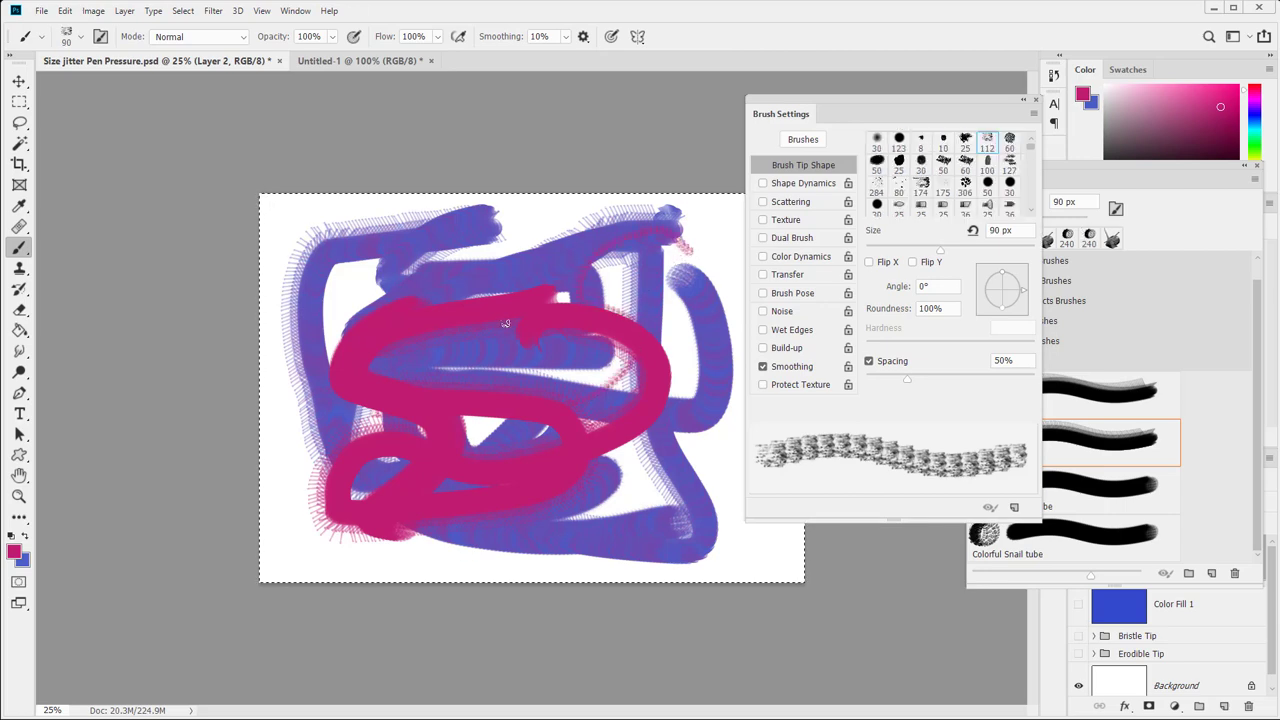
pyautogui.press(']')
pyautogui.press(']')
pyautogui.press(']')
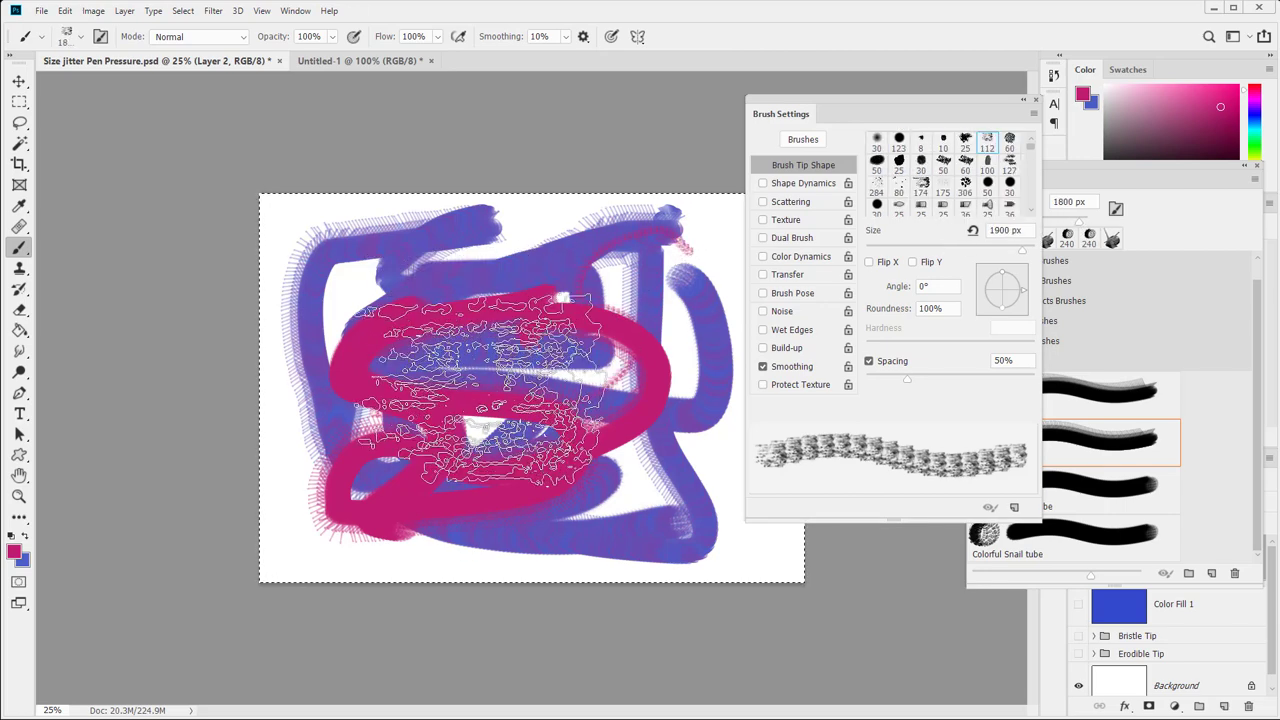
pyautogui.press('Delete')
pyautogui.click(490, 374)
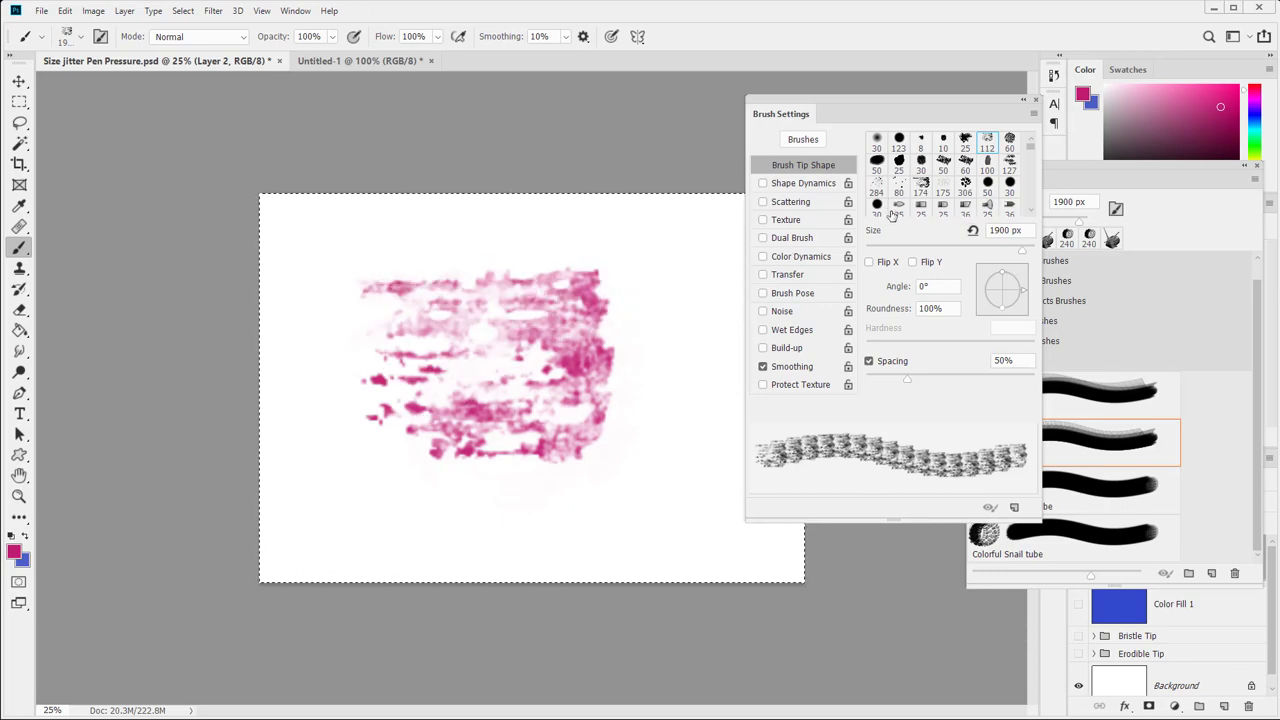
# Step: Try the 71 px airbrush tip and replace it with the irregular solid 25 px brush tip
pyautogui.scroll(-3, 895, 205)
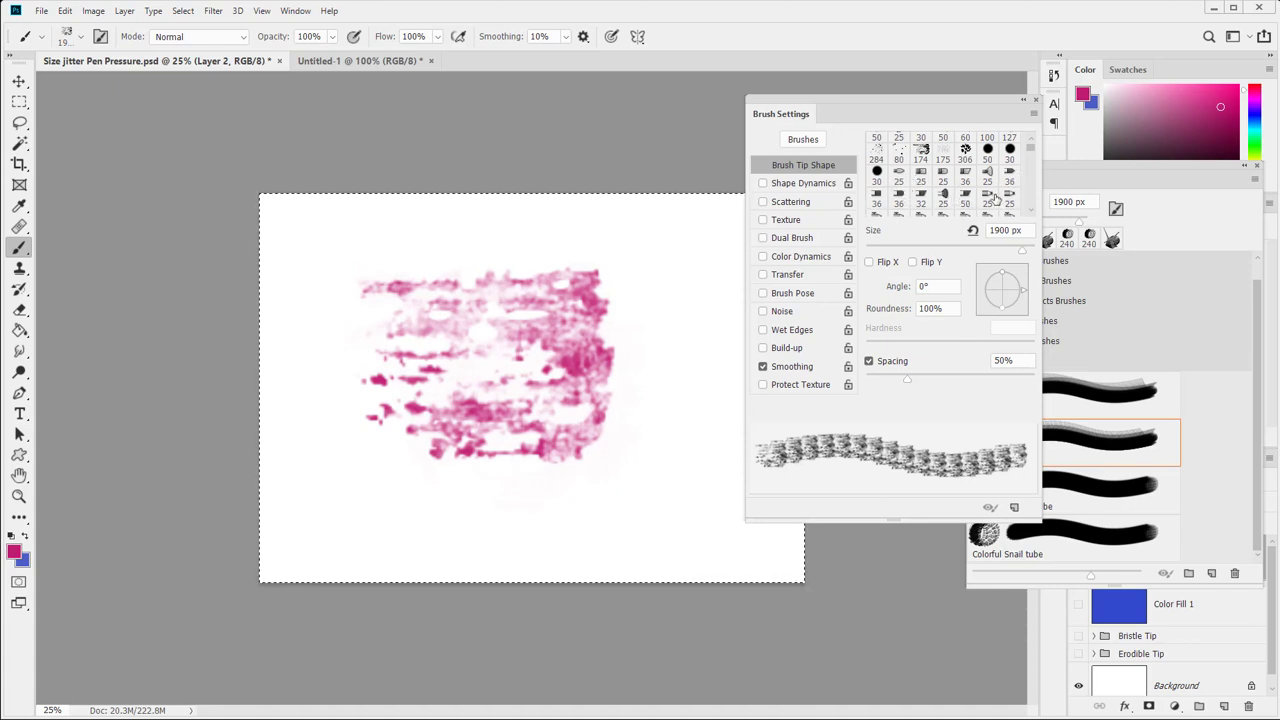
pyautogui.scroll(-1, 996, 197)
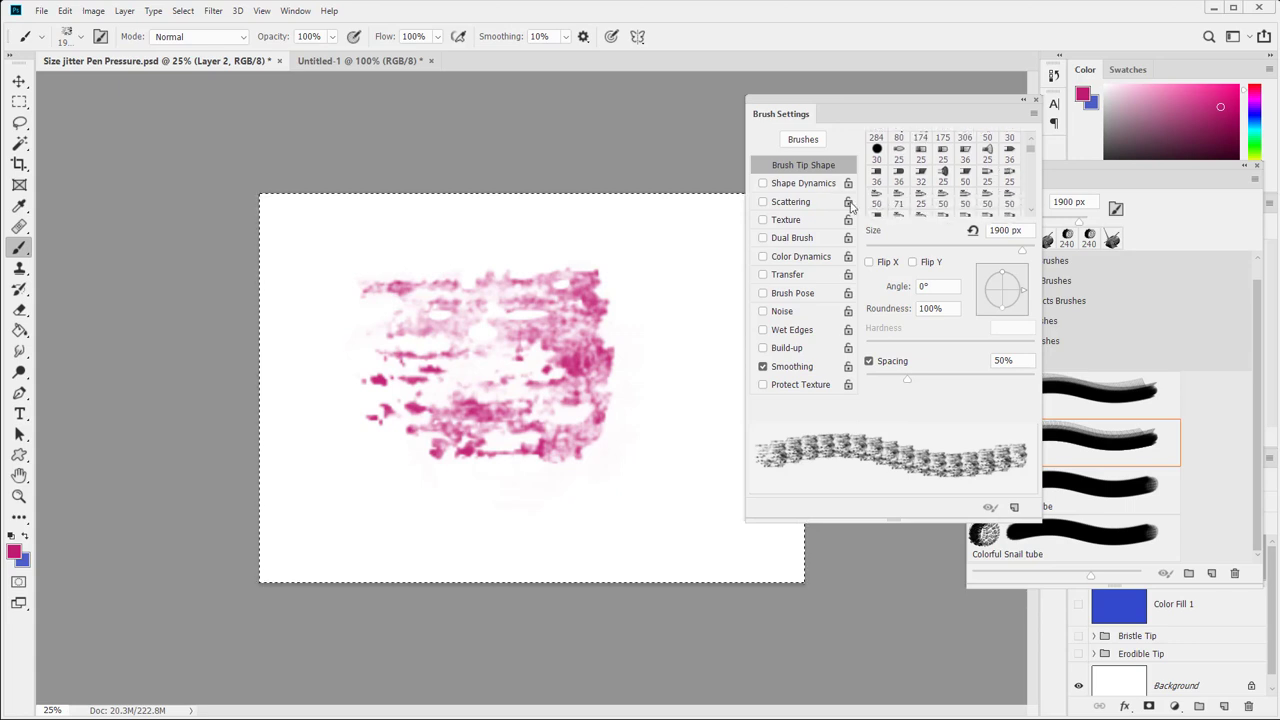
pyautogui.click(899, 198)
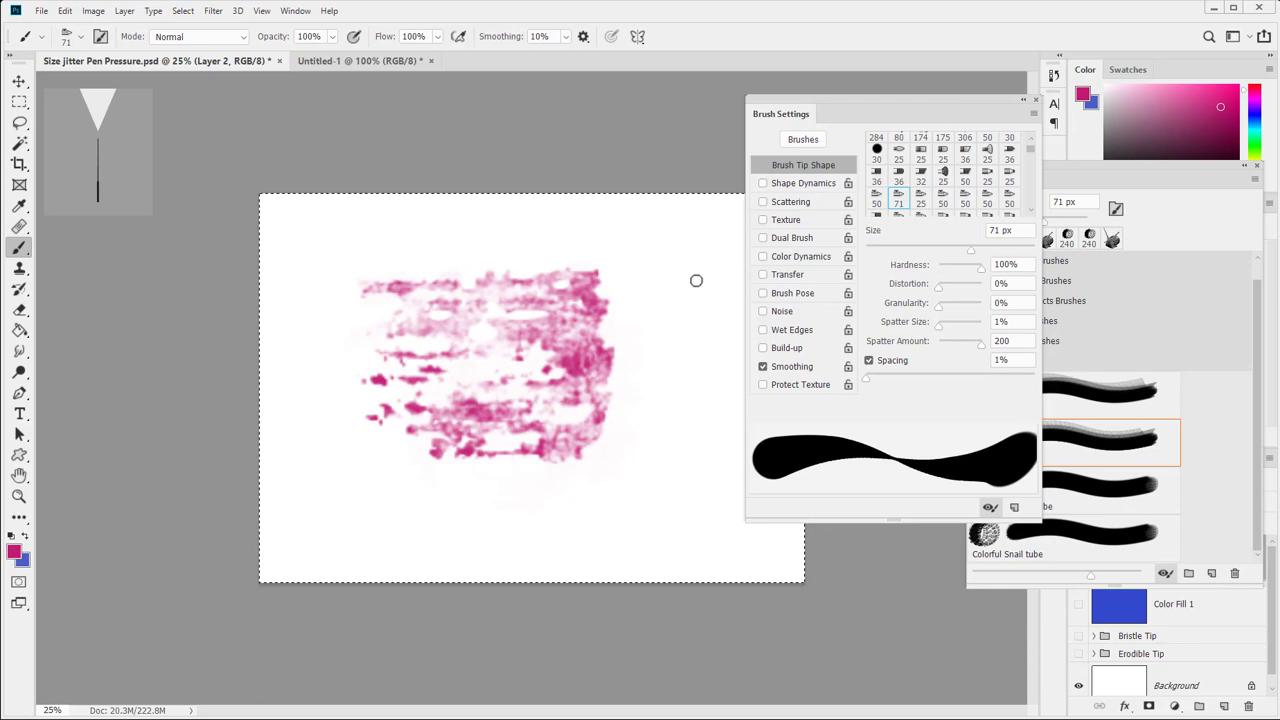
pyautogui.scroll(3, 885, 212)
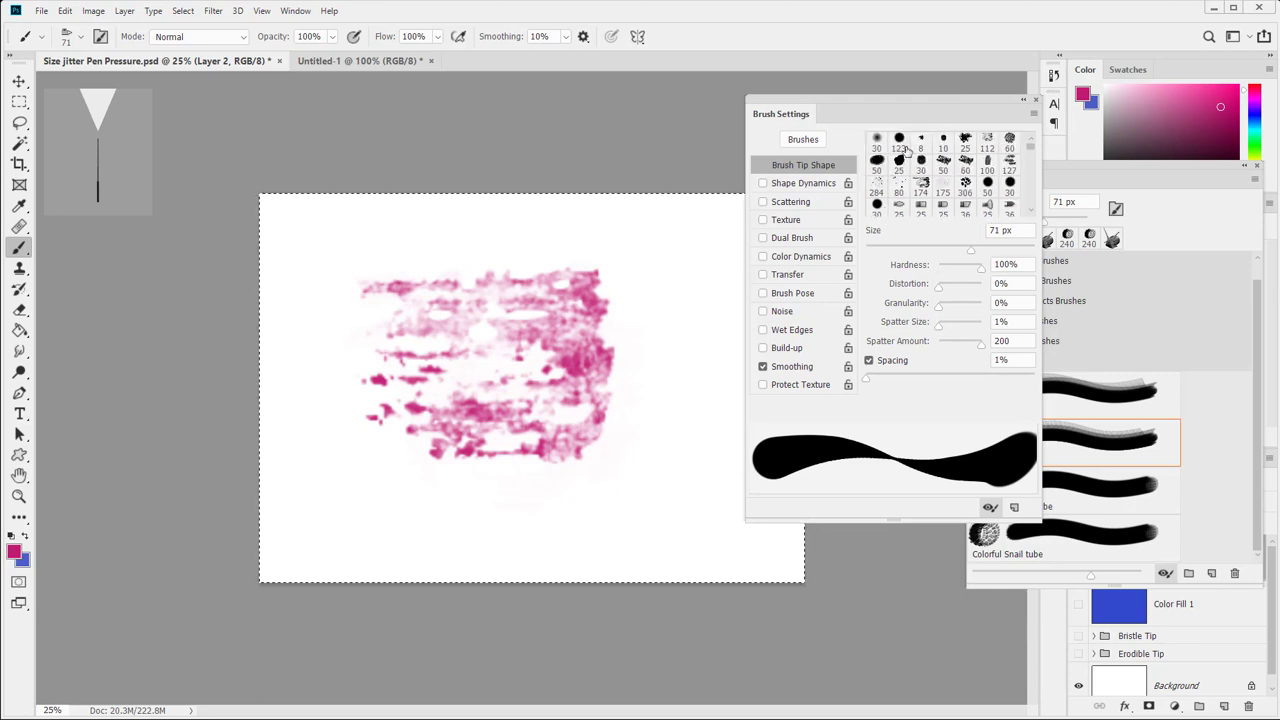
pyautogui.click(900, 162)
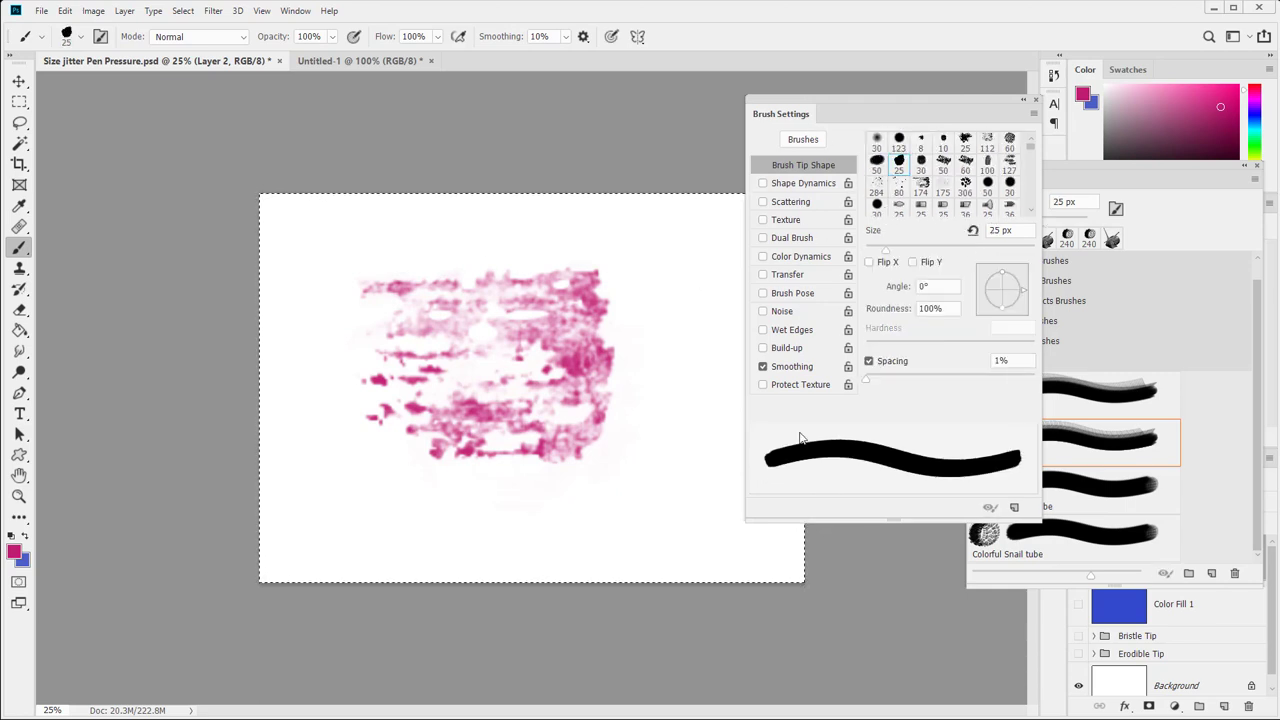